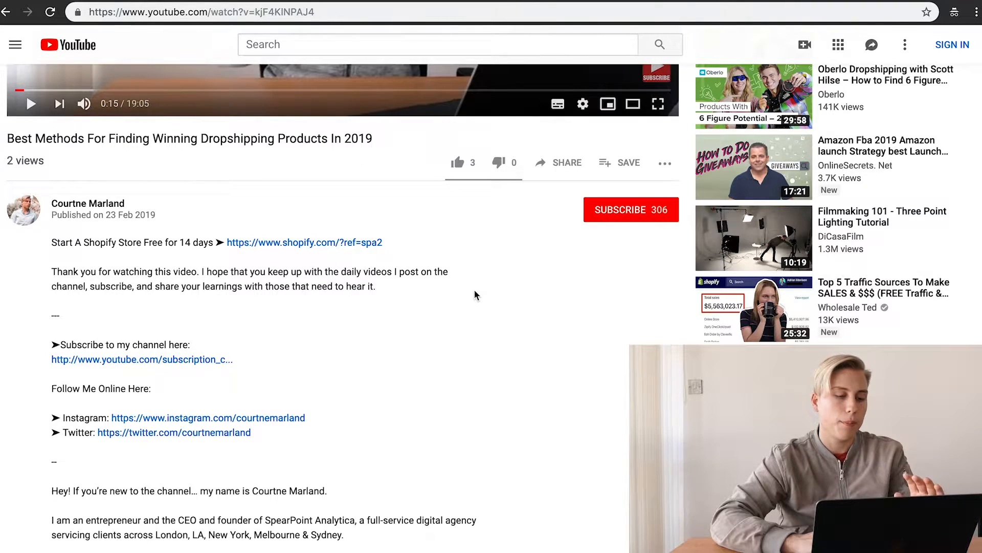
Step: Open the description's shopify.com free-trial link in a new browser tab and go to that tab
right_click(347, 247)
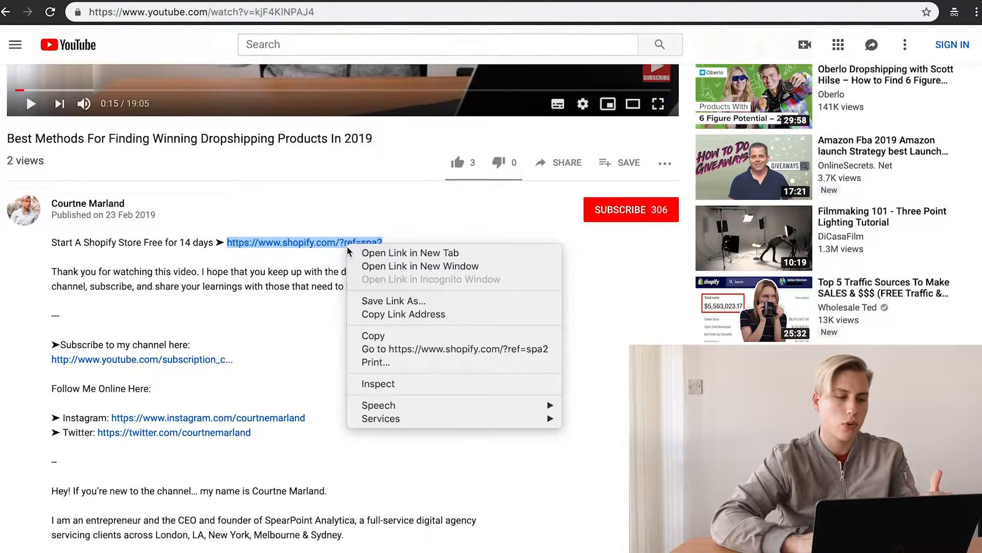
click(374, 254)
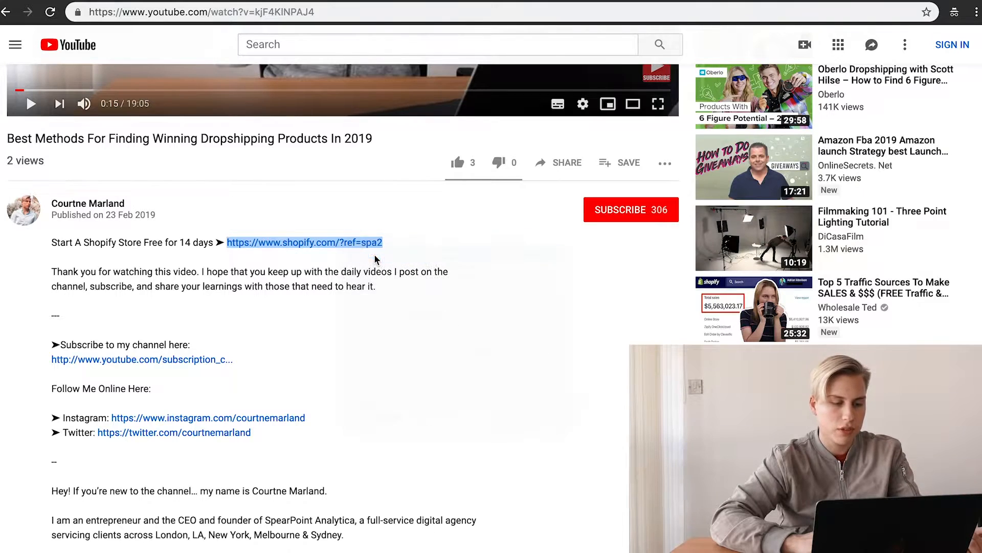
click(290, 1)
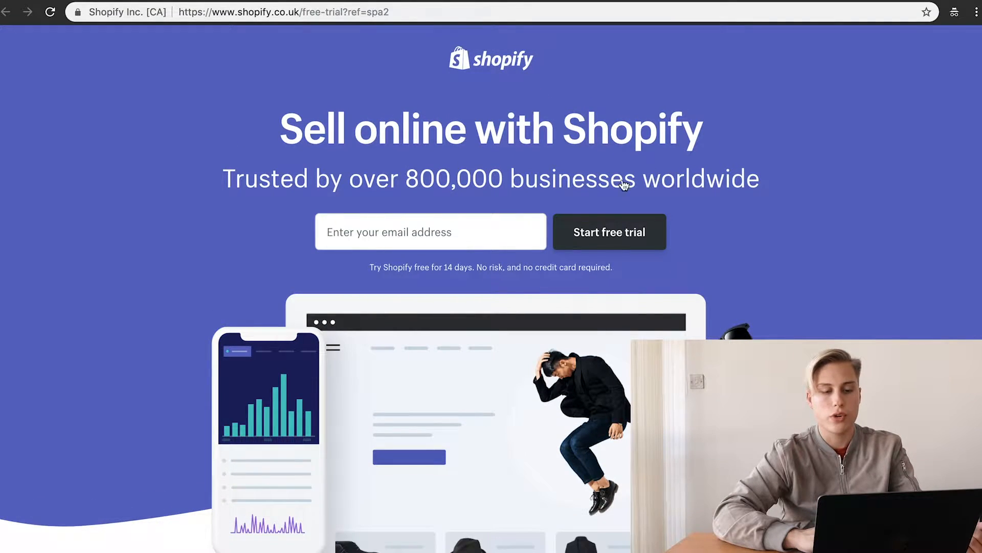
Step: Enter the account e-mail address and start the Shopify free trial
click(633, 242)
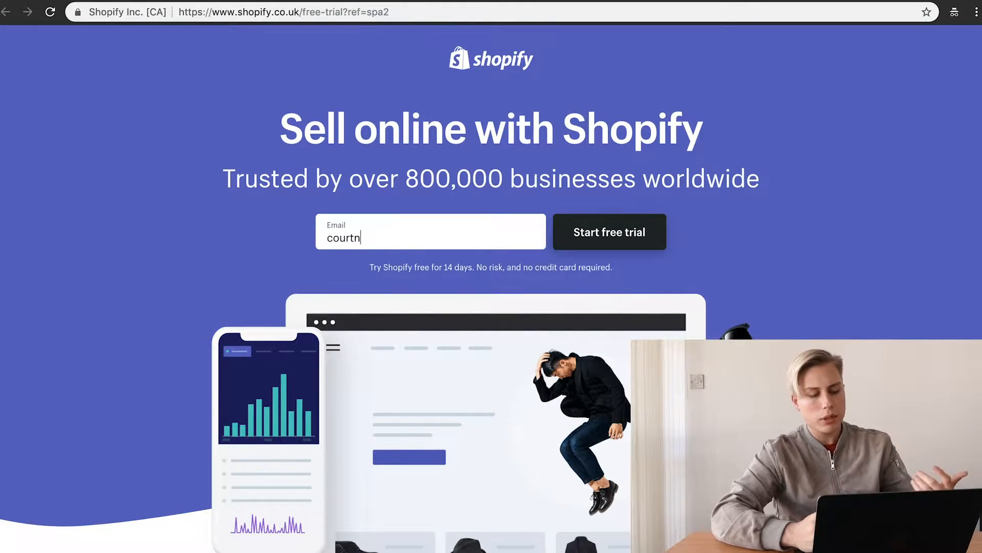
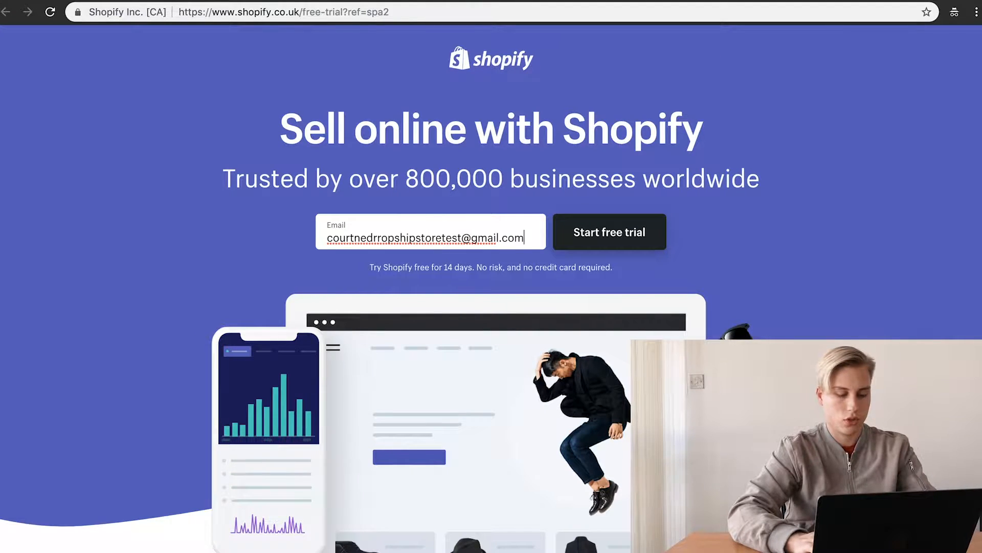
click(614, 231)
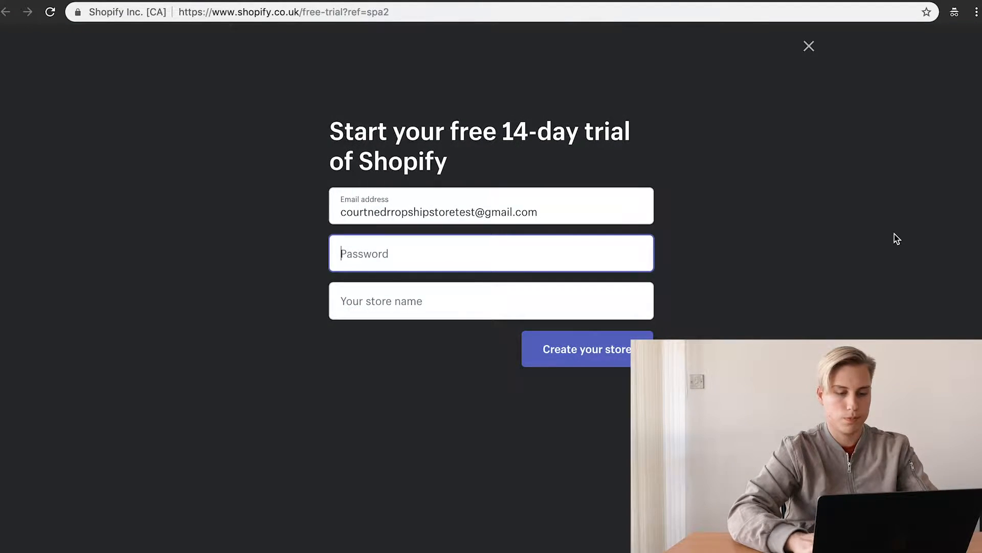
Step: Enter the account password and name the store DropshipYT
text(*****)
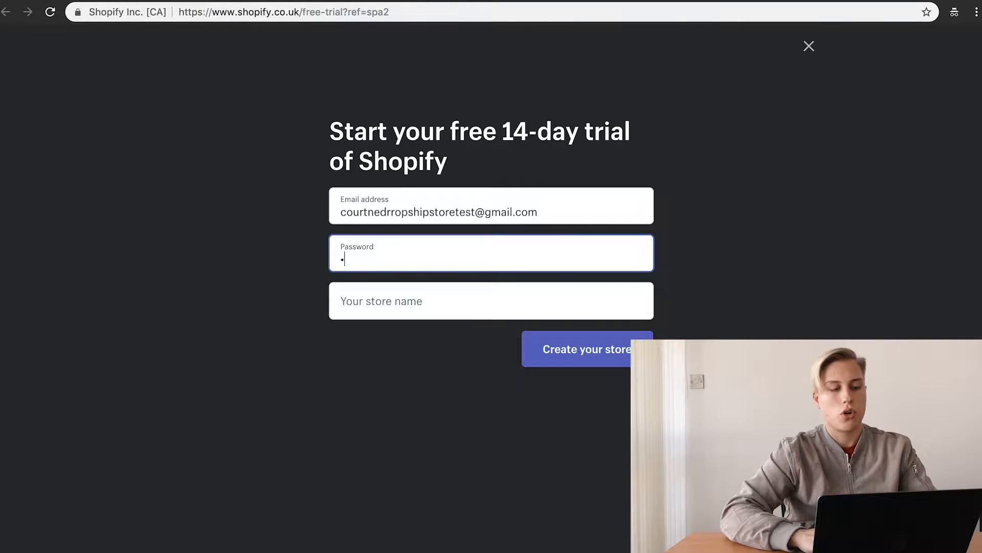
click(436, 305)
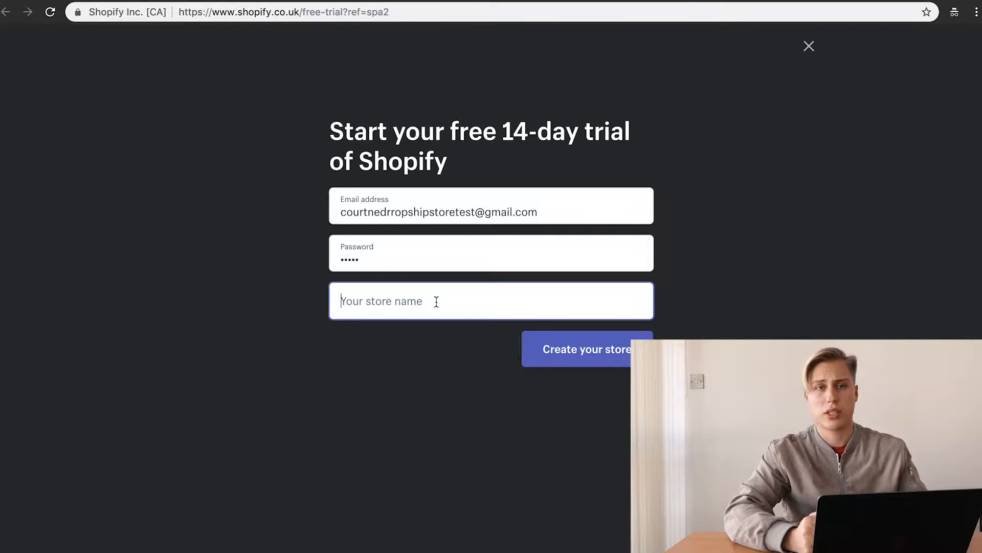
text(D)
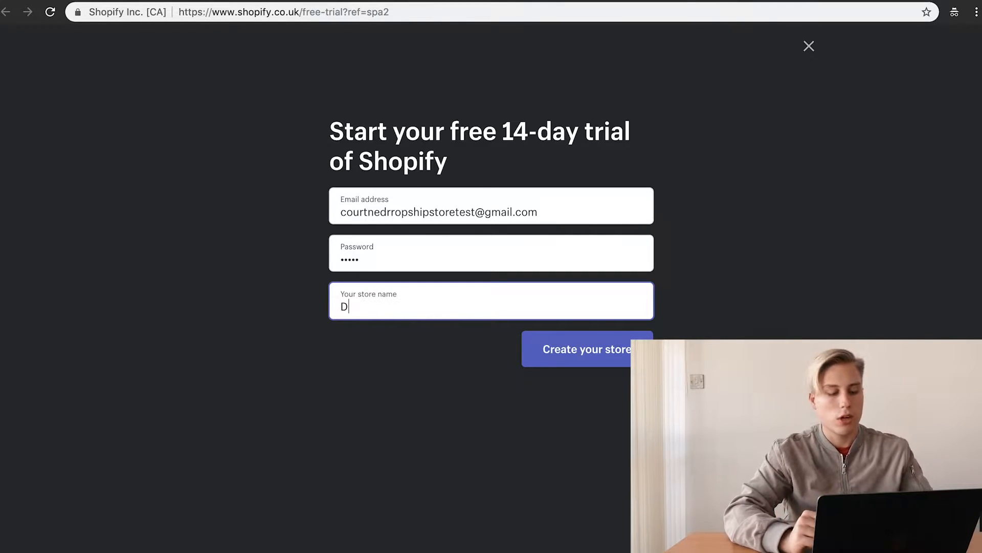
text(ropshipytc)
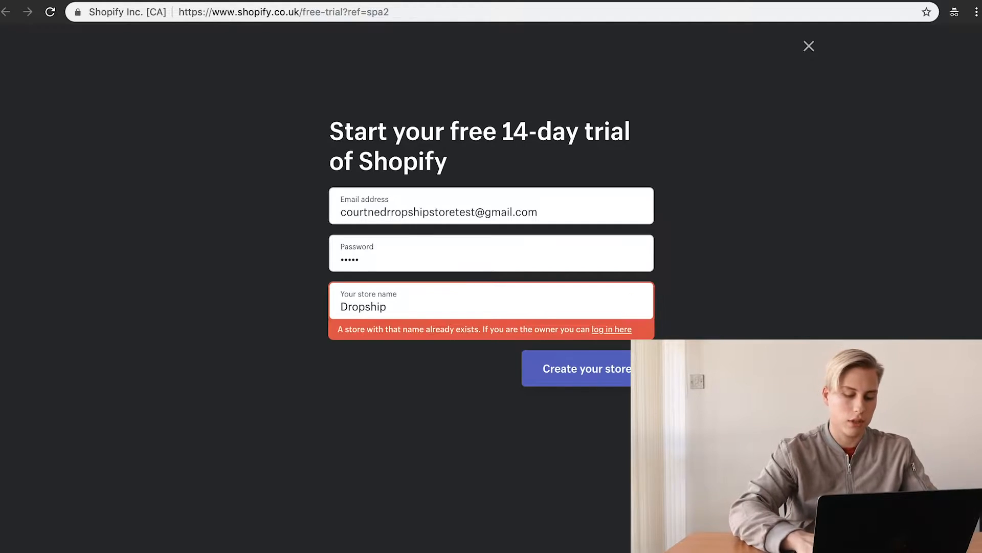
key(BackSpace)
key(BackSpace)
key(BackSpace)
text(YT)
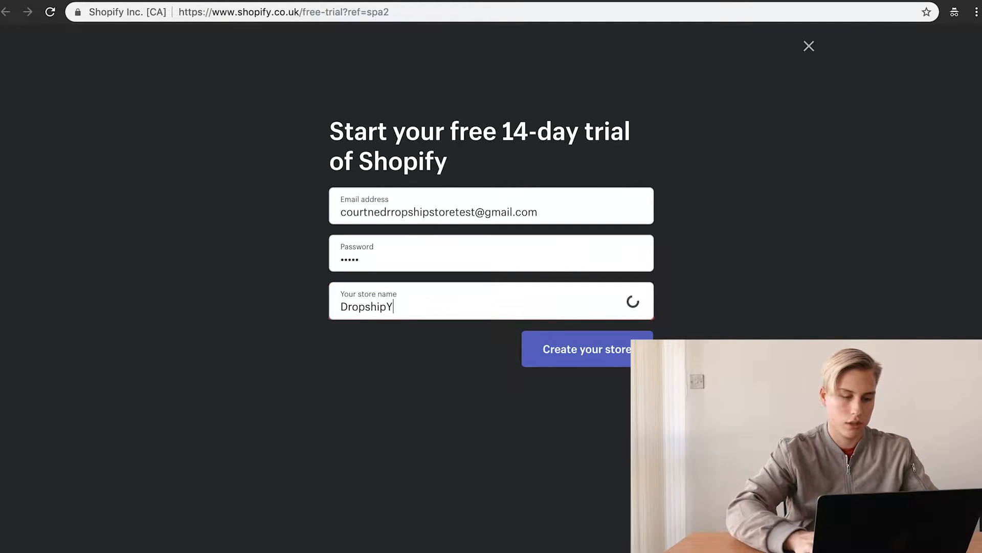
Step: Create the store and answer: not selling yet, just playing around, £0 GBP revenue
click(596, 351)
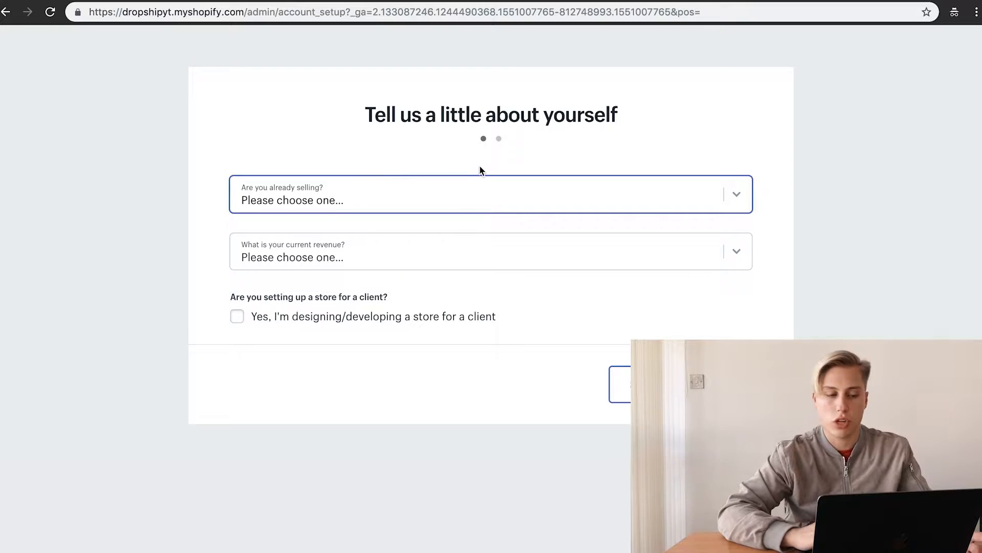
click(448, 188)
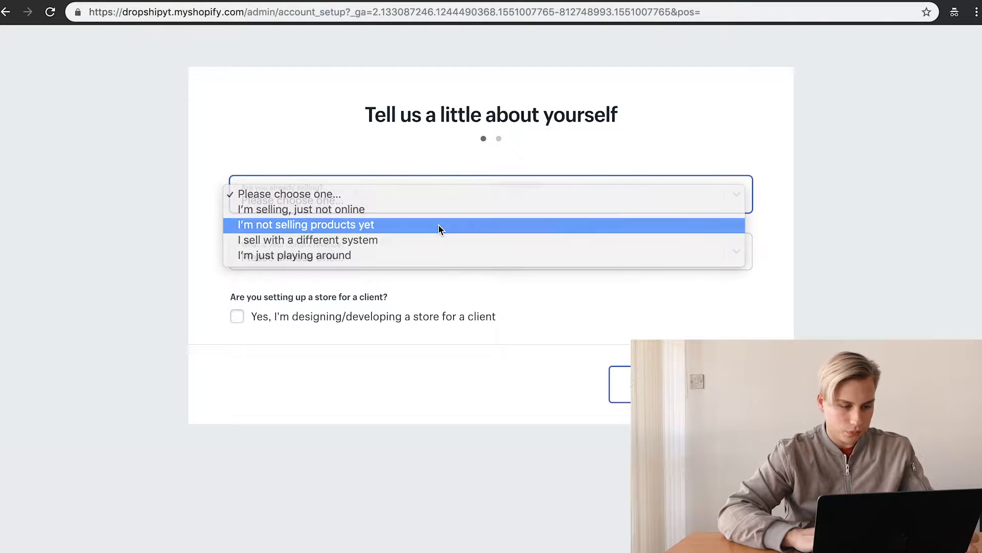
click(441, 225)
click(395, 259)
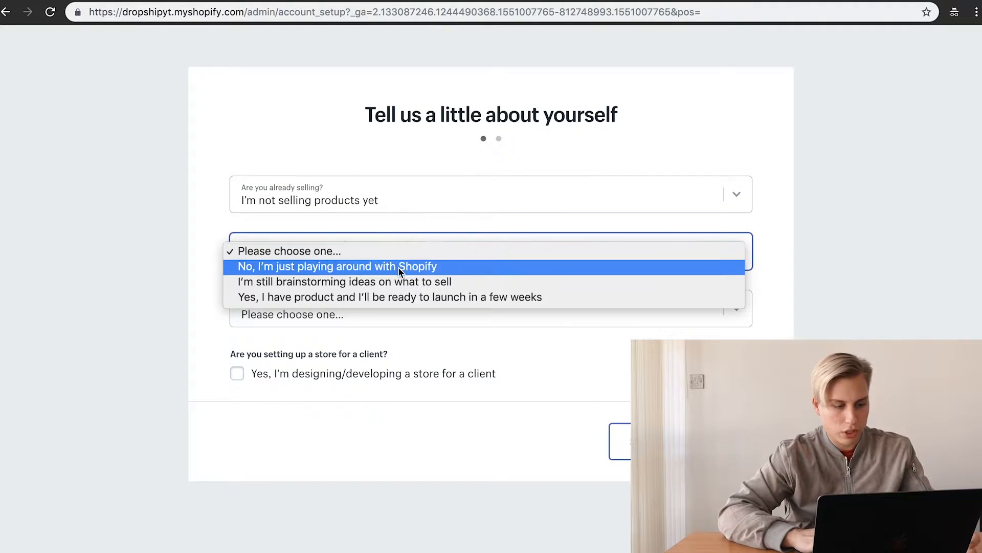
click(483, 267)
click(424, 306)
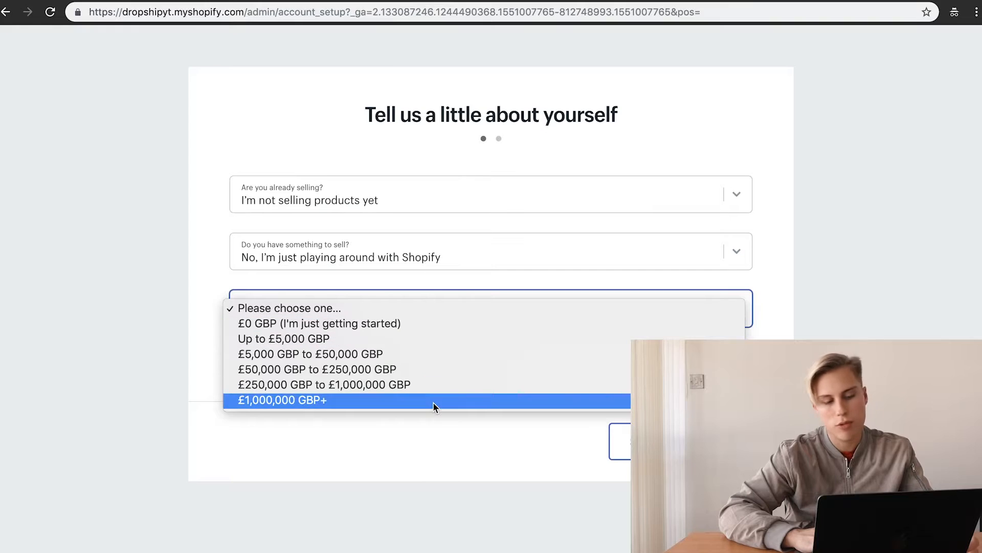
click(467, 325)
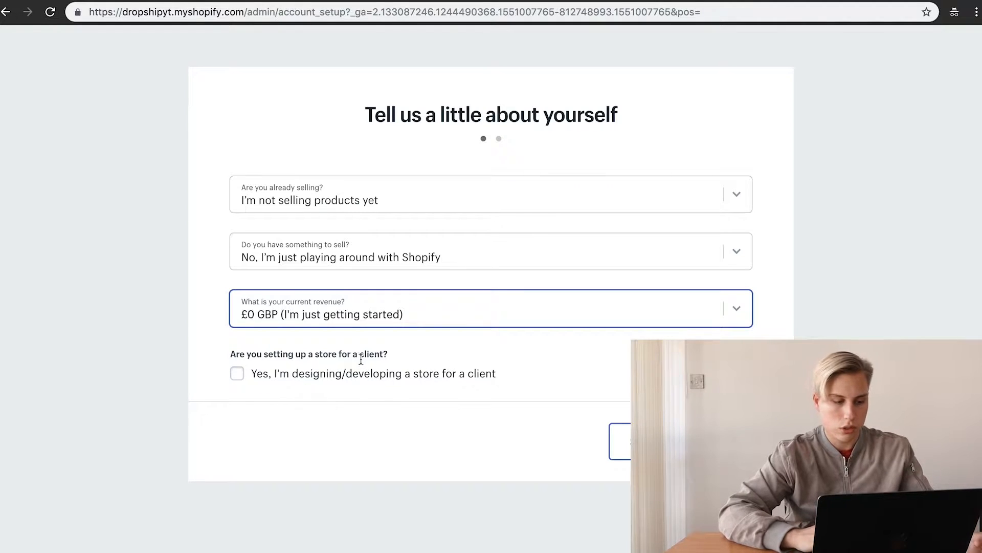
click(718, 441)
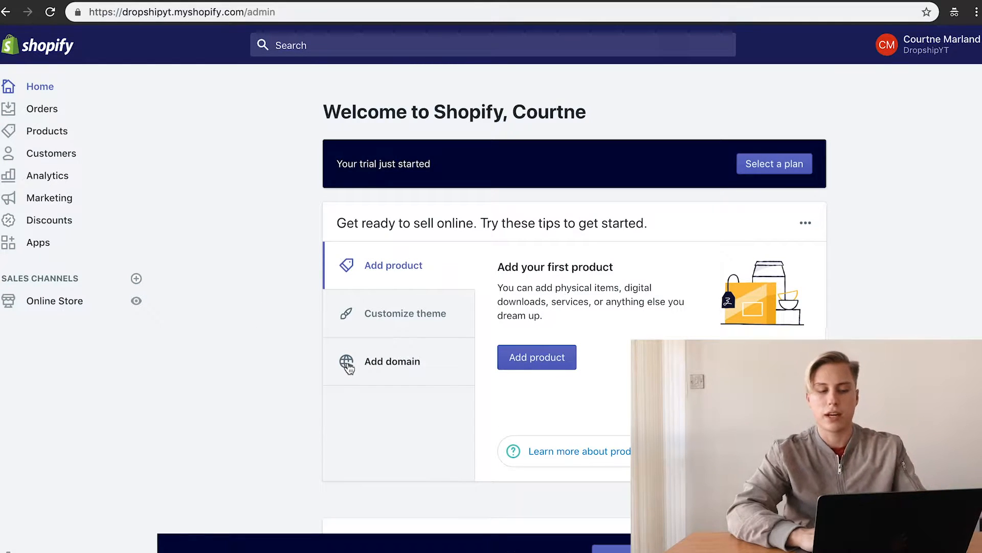
Step: Go to the Orders page from the admin sidebar
click(39, 108)
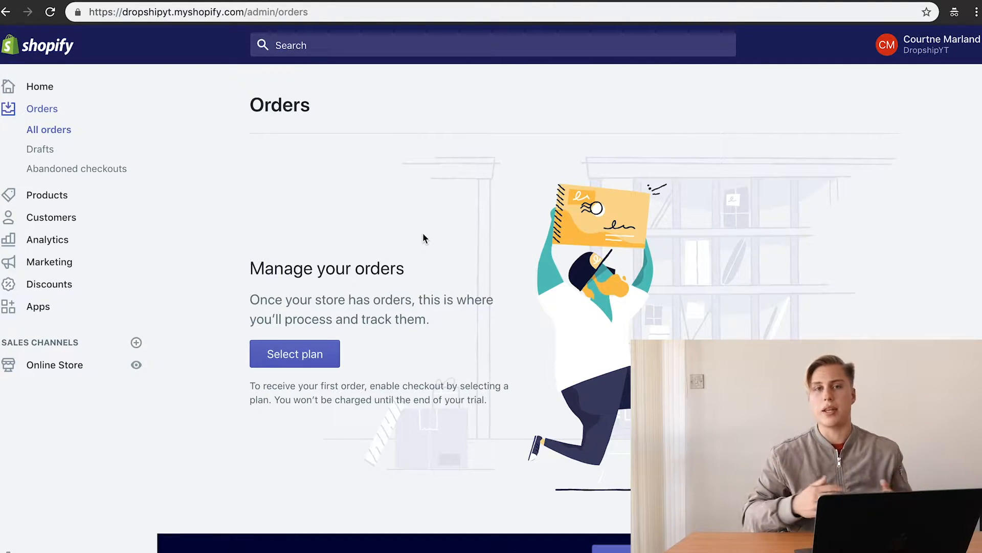
Step: Look at Draft orders and Abandoned checkouts, then go to the empty Products page
click(48, 149)
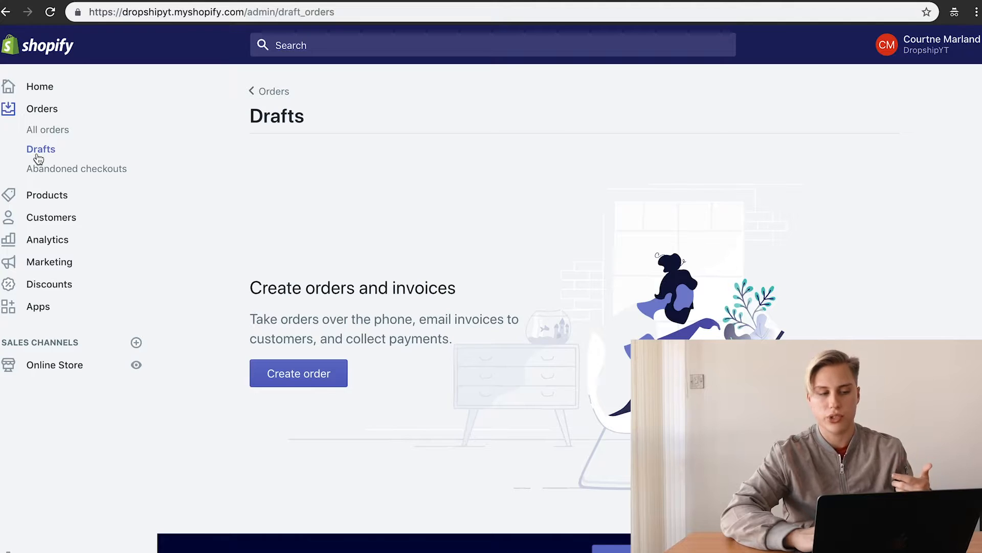
click(51, 169)
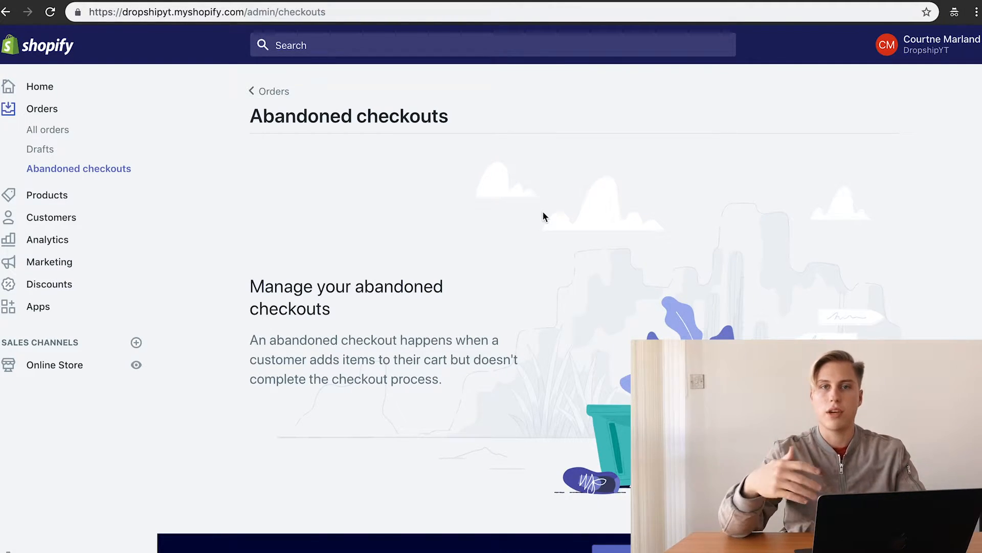
click(66, 195)
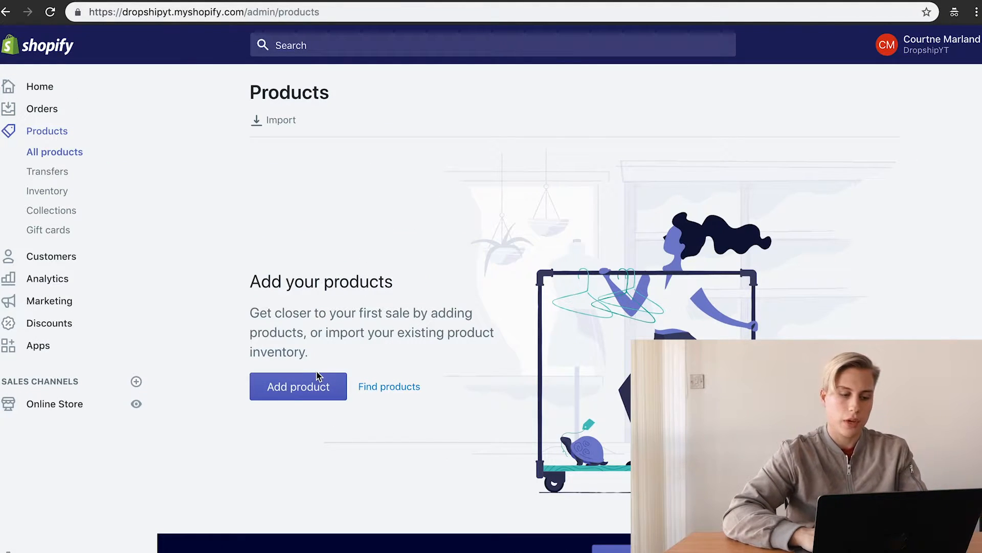
Step: Look through the Transfers, Inventory, Collections and Gift cards pages
click(68, 172)
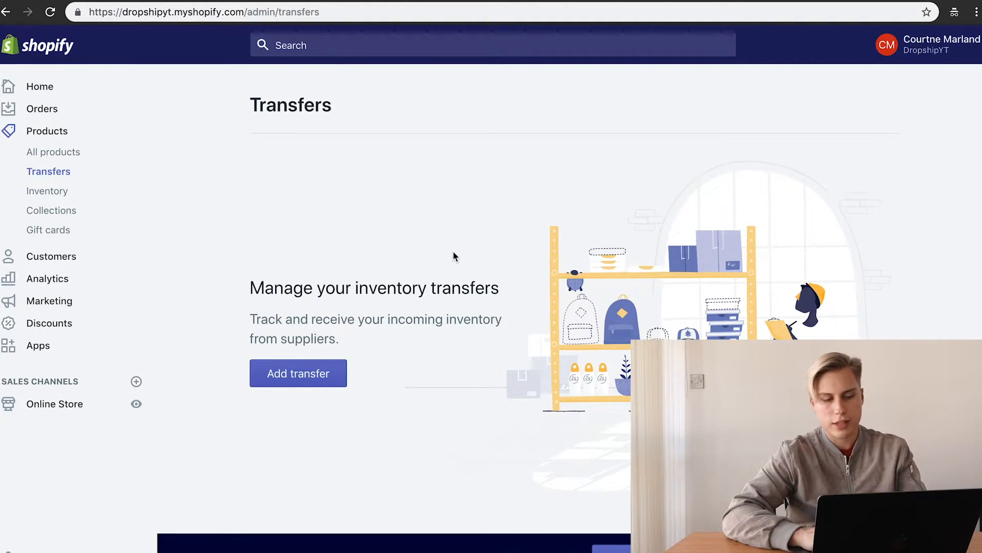
click(39, 208)
click(48, 193)
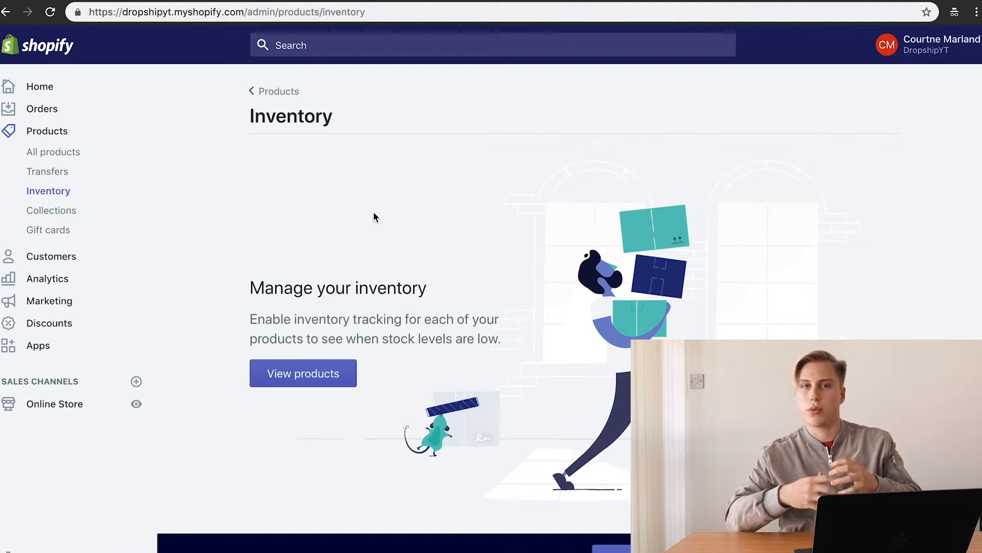
click(48, 213)
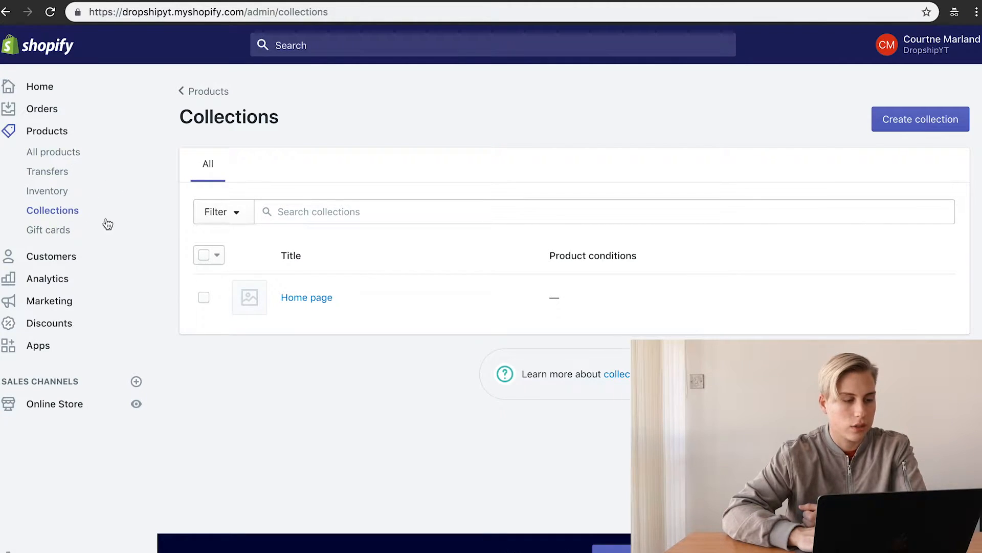
click(30, 231)
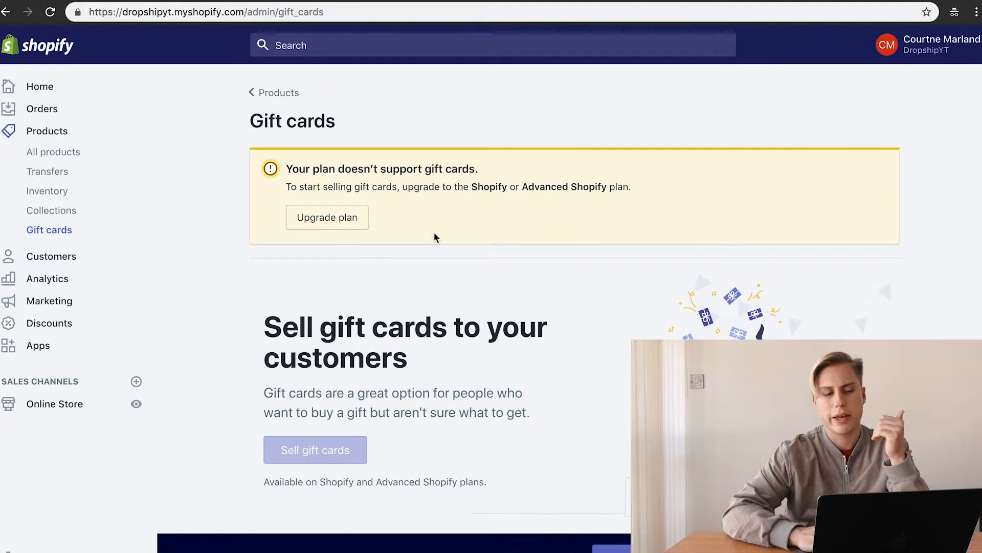
Step: Return to All products and start adding a new product
scroll(425, 292, down, 1)
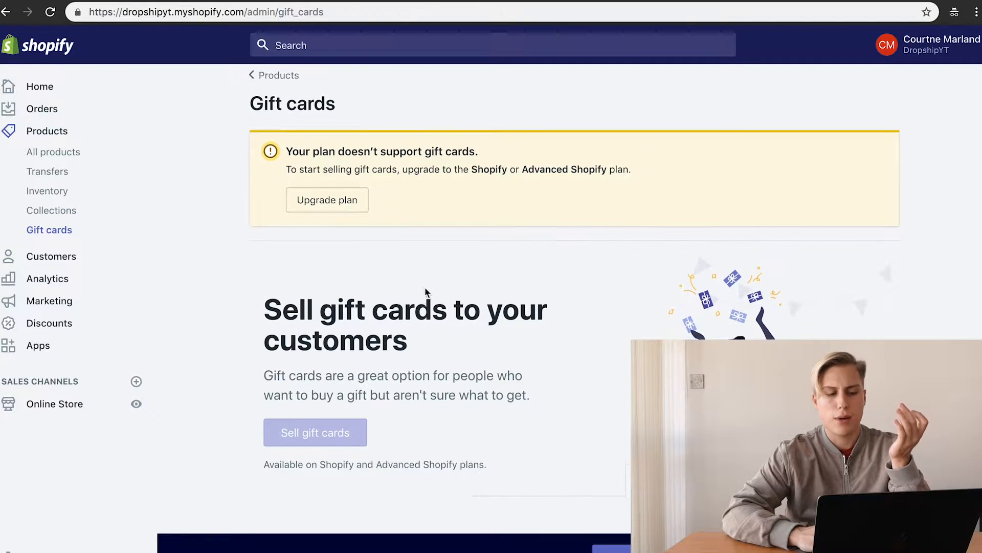
scroll(425, 287, up, 1)
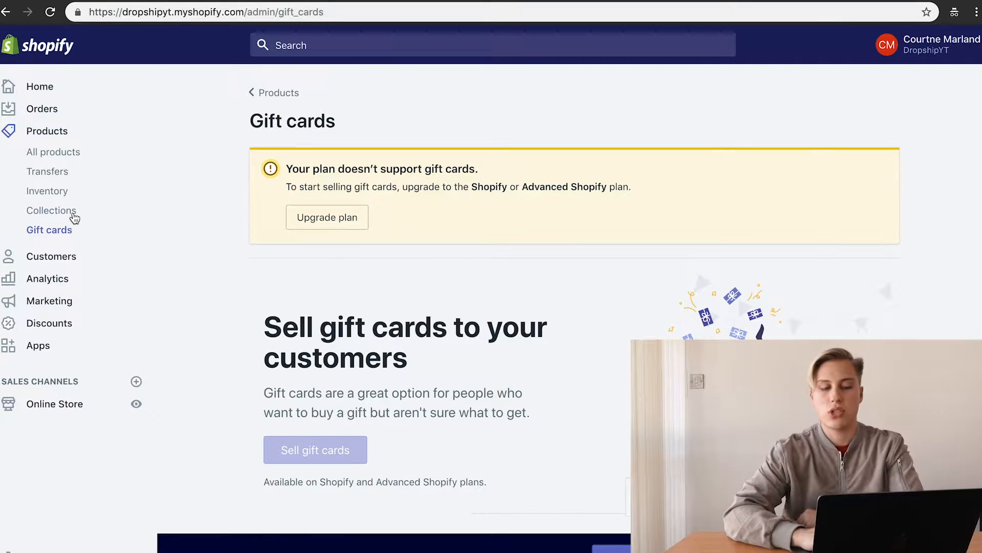
click(58, 154)
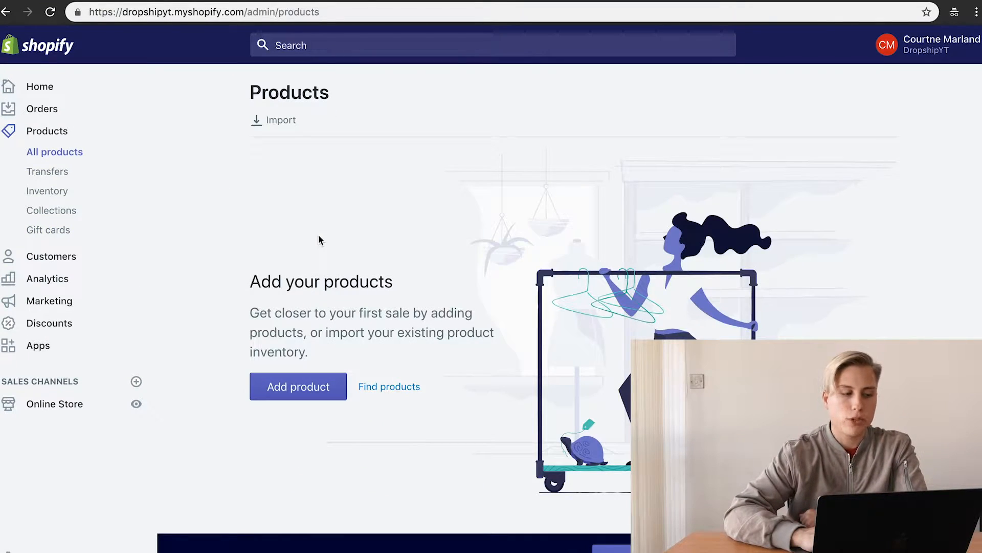
click(303, 386)
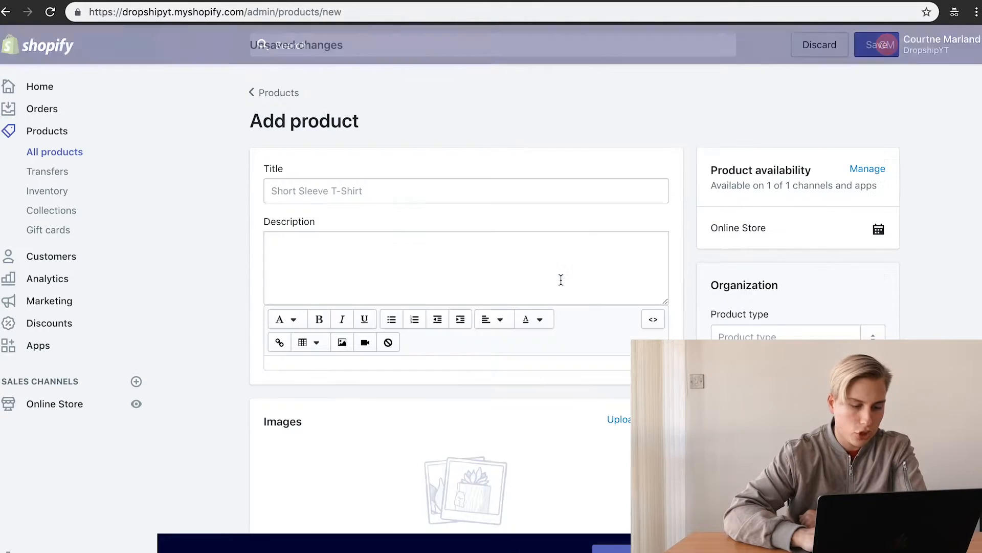
Step: Scroll through the empty Add product form to review its sections
scroll(679, 308, down, 3)
scroll(680, 308, up, 3)
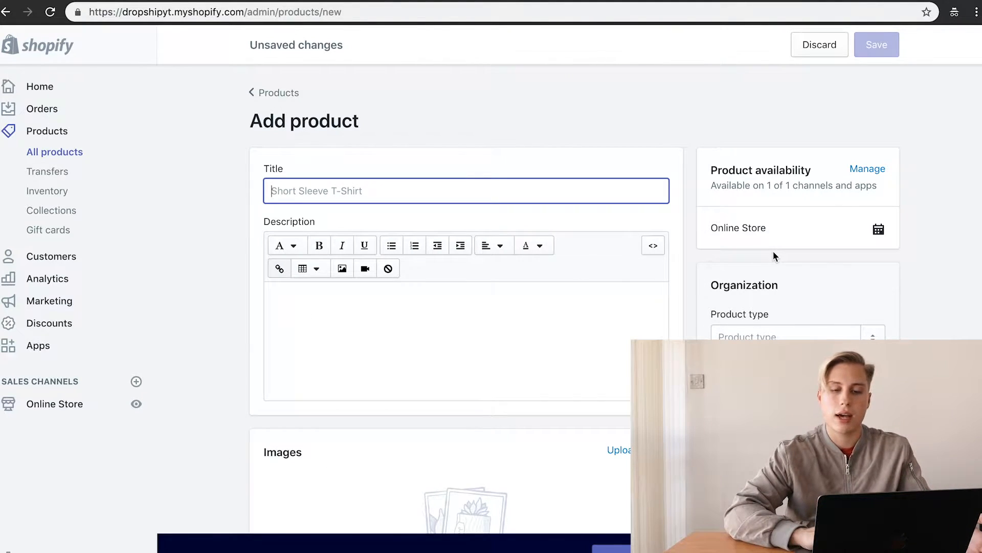
scroll(813, 177, down, 6)
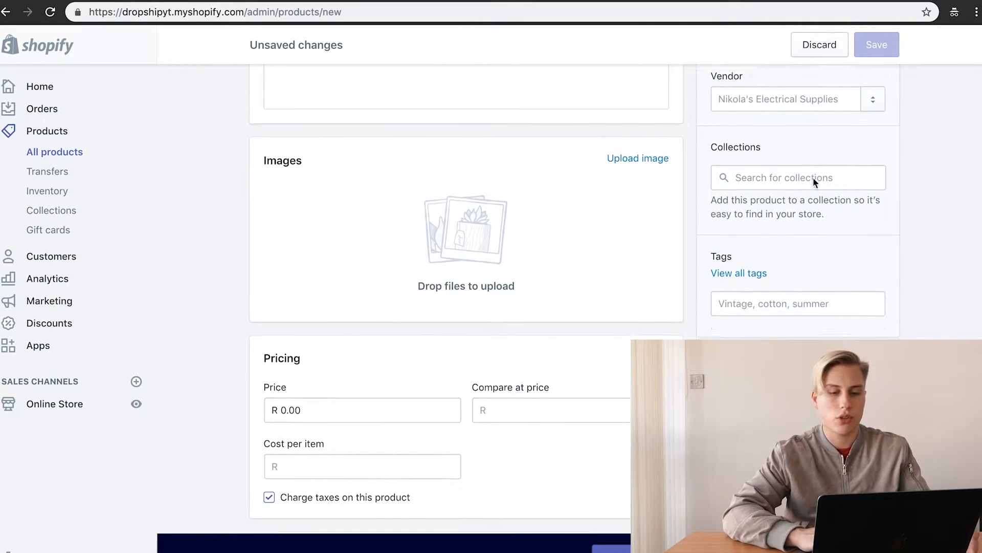
scroll(573, 296, down, 1)
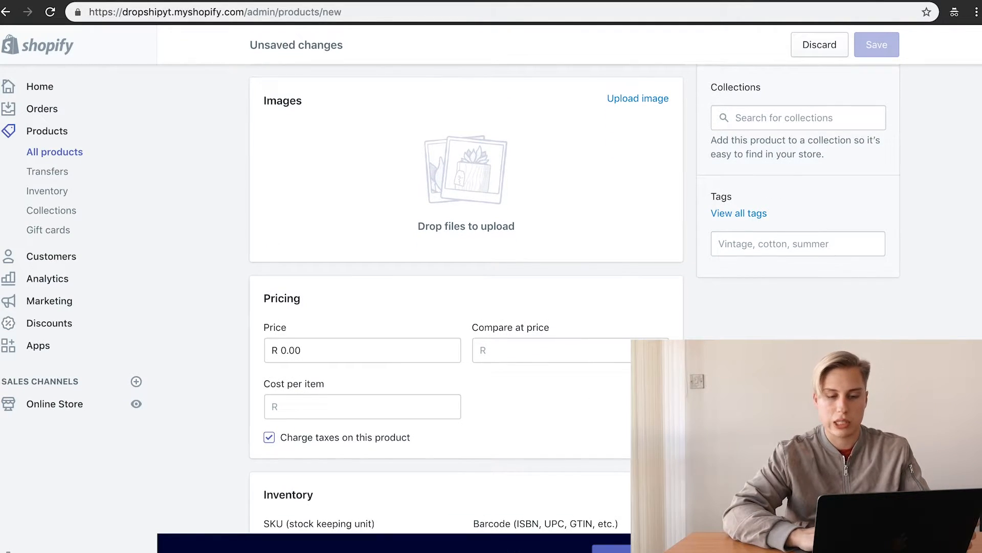
scroll(465, 302, down, 8)
scroll(731, 224, down, 8)
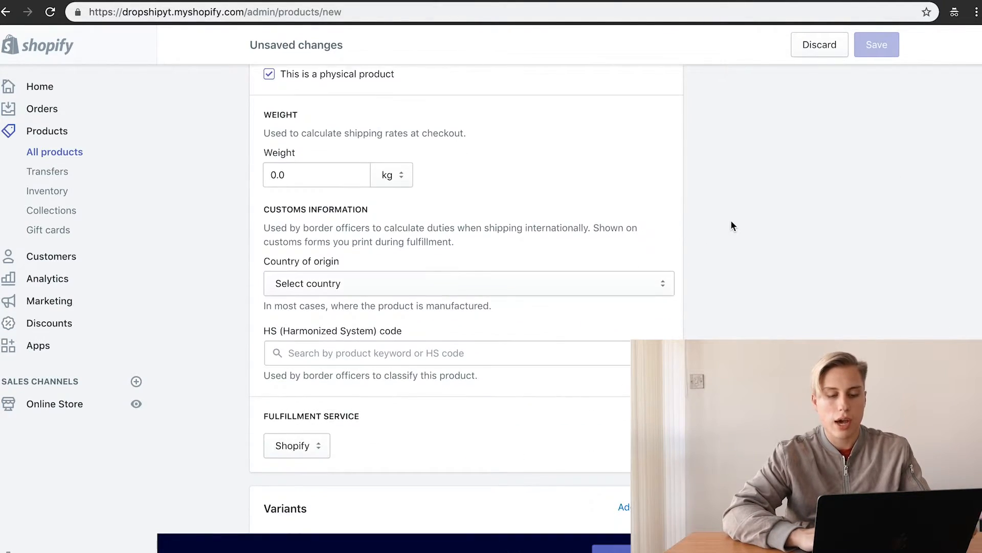
scroll(732, 225, up, 20)
scroll(731, 226, down, 1)
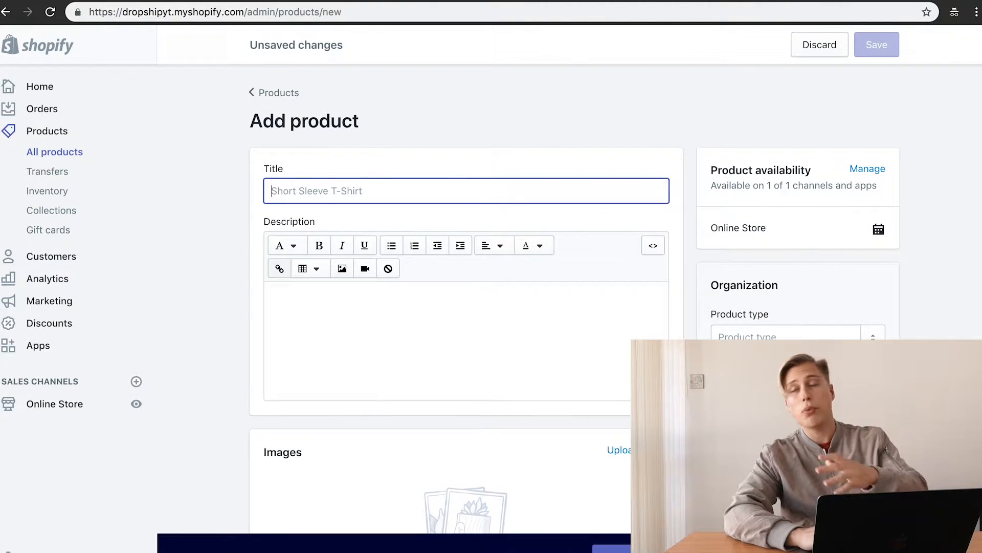
scroll(723, 230, down, 1)
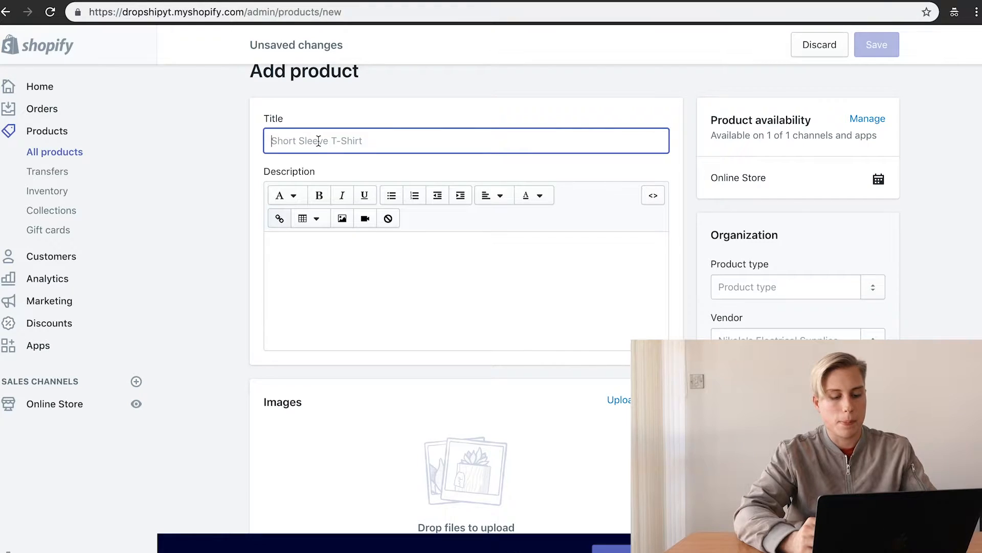
Step: Title the new product 'The Kylie Tee'
text(Kylie )
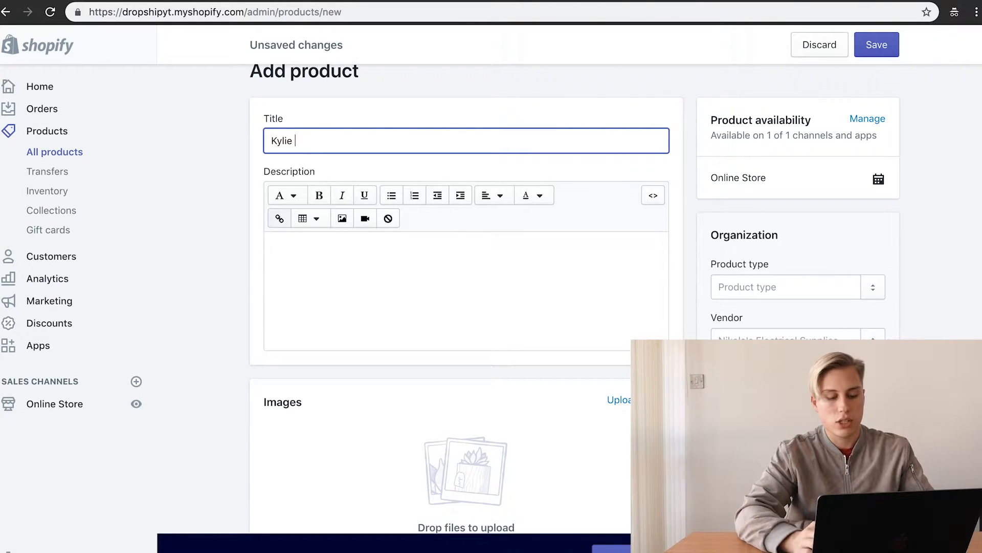
text(Tee)
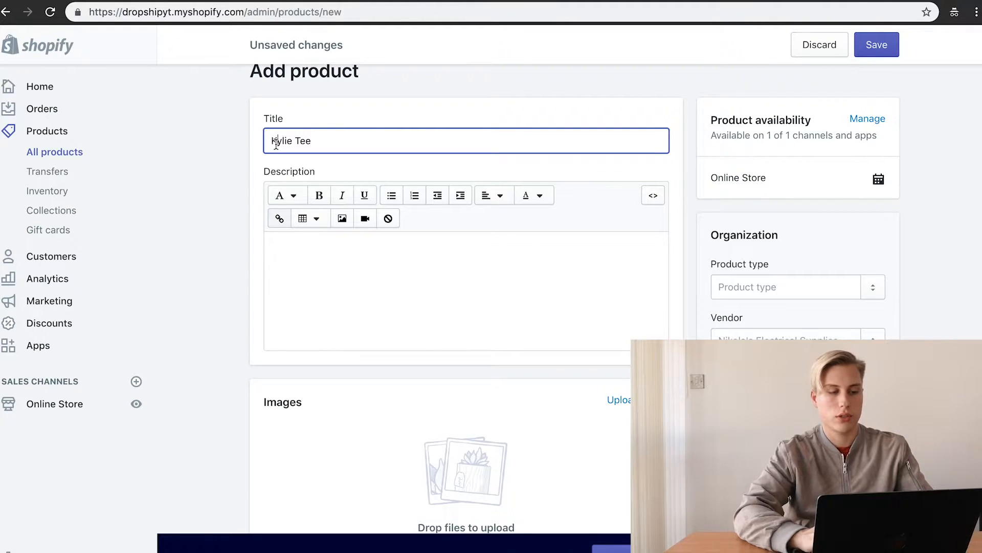
text(The)
click(408, 274)
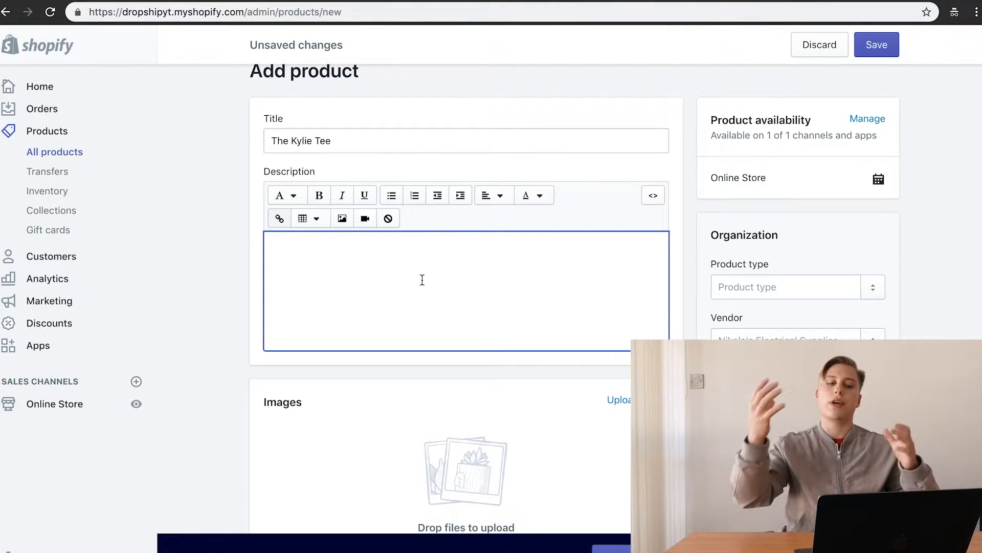
Step: Start the description with a bulleted placeholder item 'cvcv' and add a line above it
text(df)
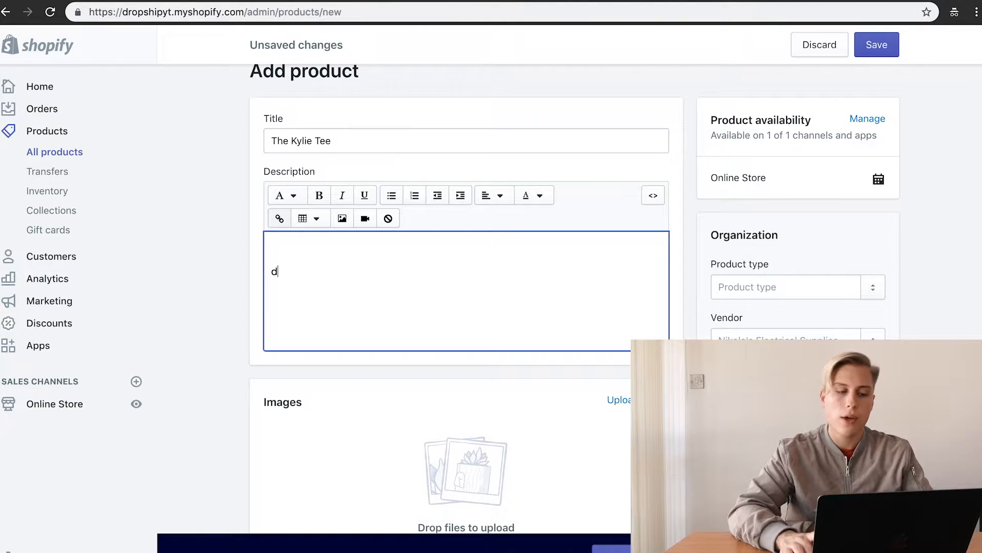
key(BackSpace)
click(392, 195)
text(vcv)
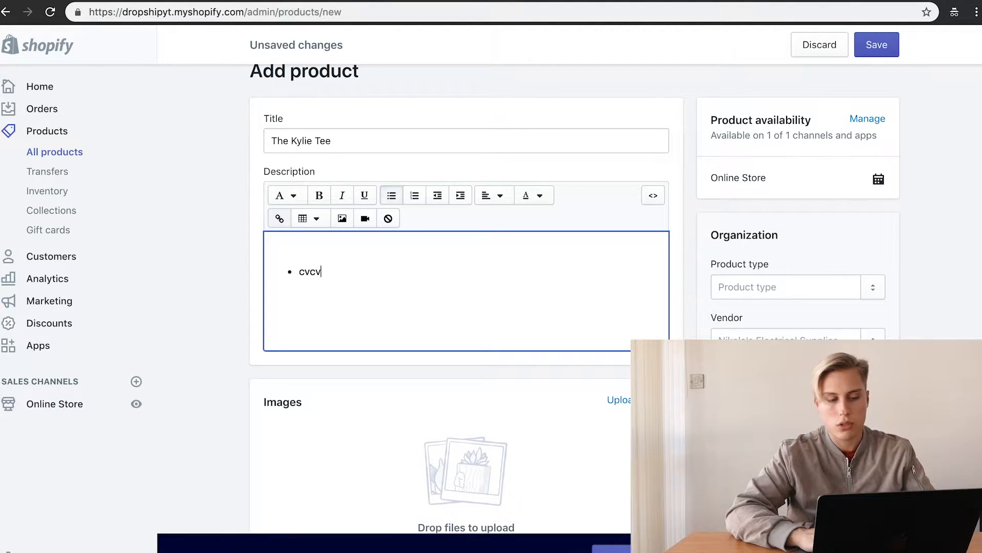
key(Return)
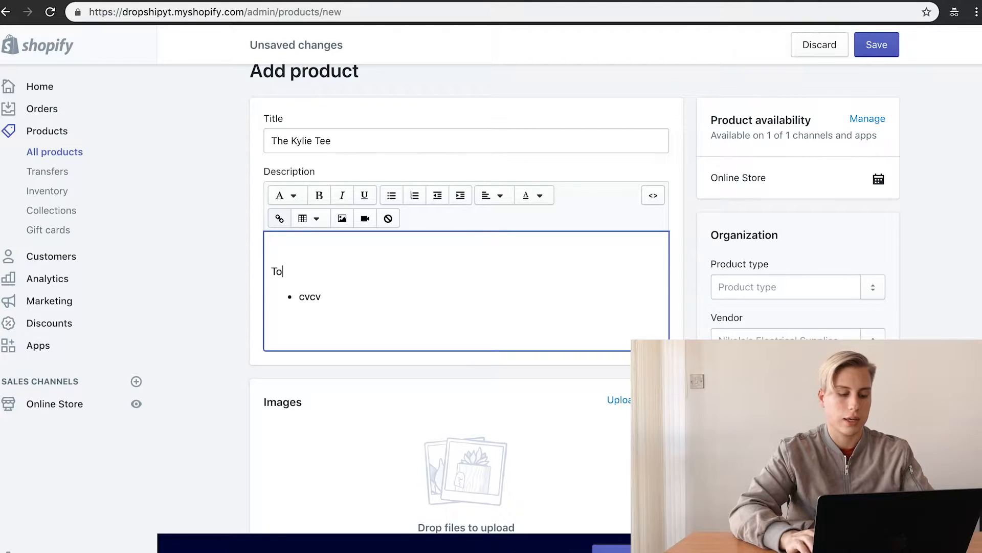
Step: Add 'Top features' above the bullet, styled as a red italic Heading 1
text(Top features)
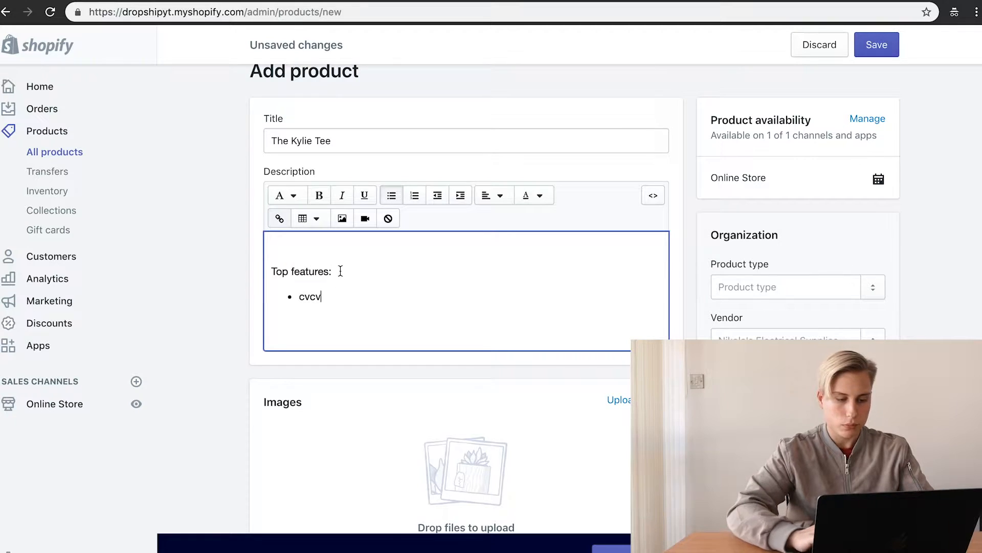
drag(340, 270, 272, 270)
click(319, 195)
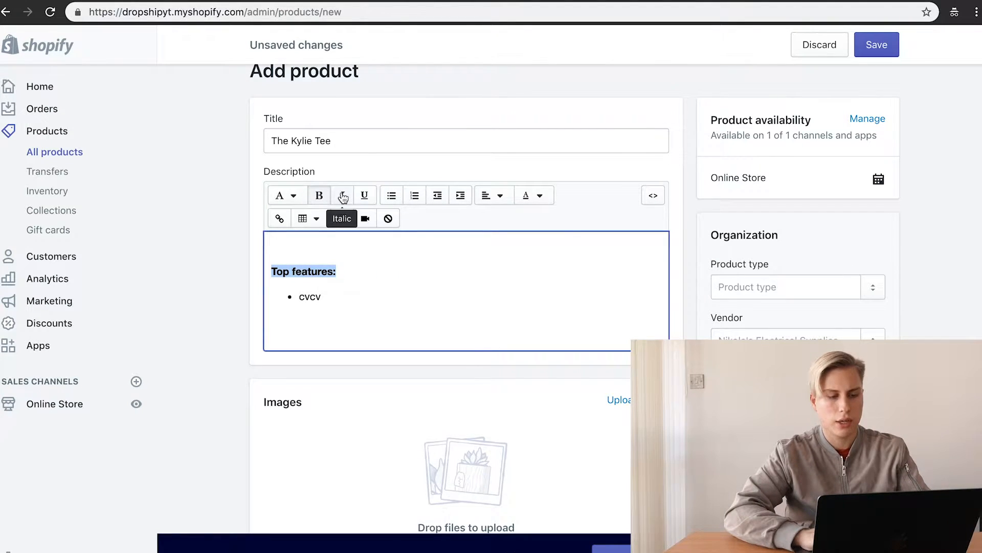
click(343, 196)
click(315, 197)
click(289, 195)
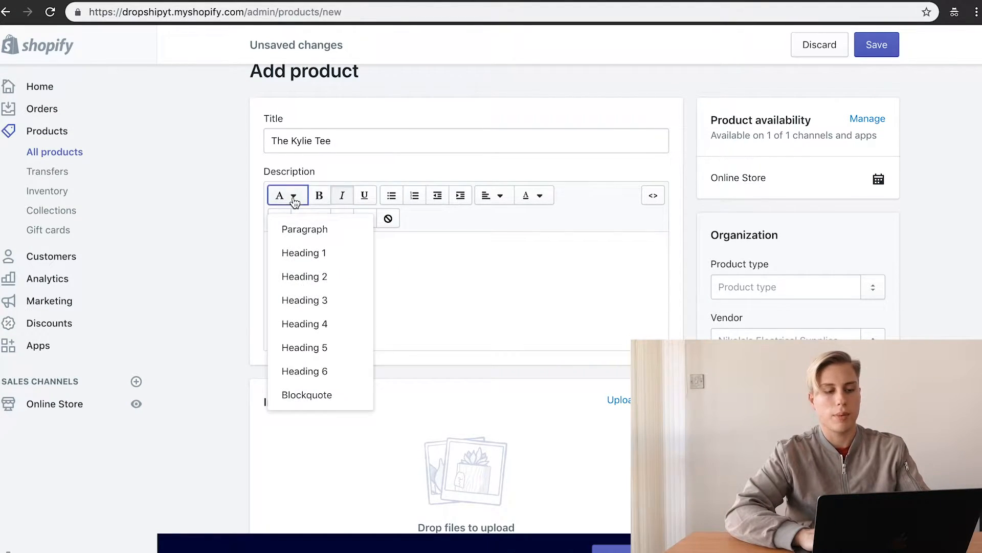
click(318, 256)
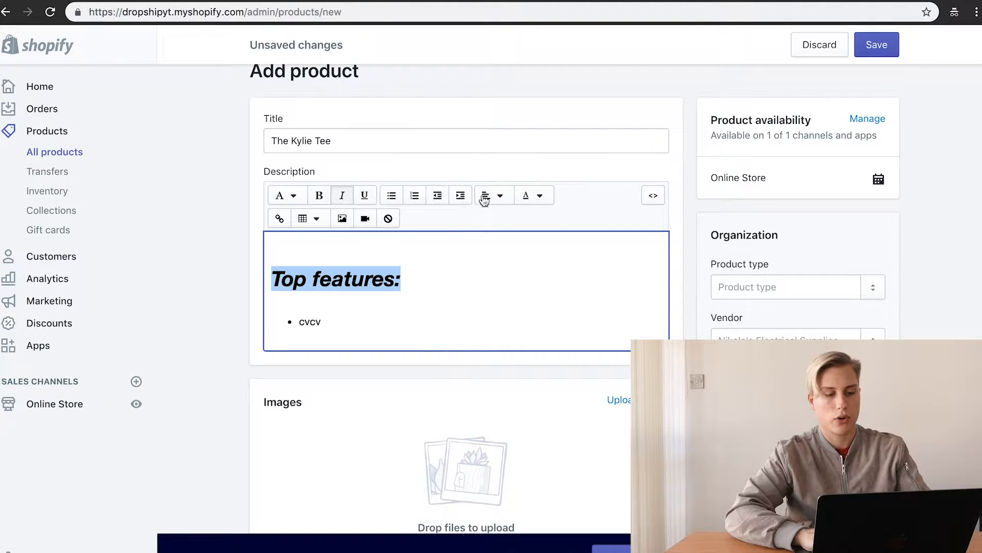
click(537, 195)
click(527, 287)
click(408, 276)
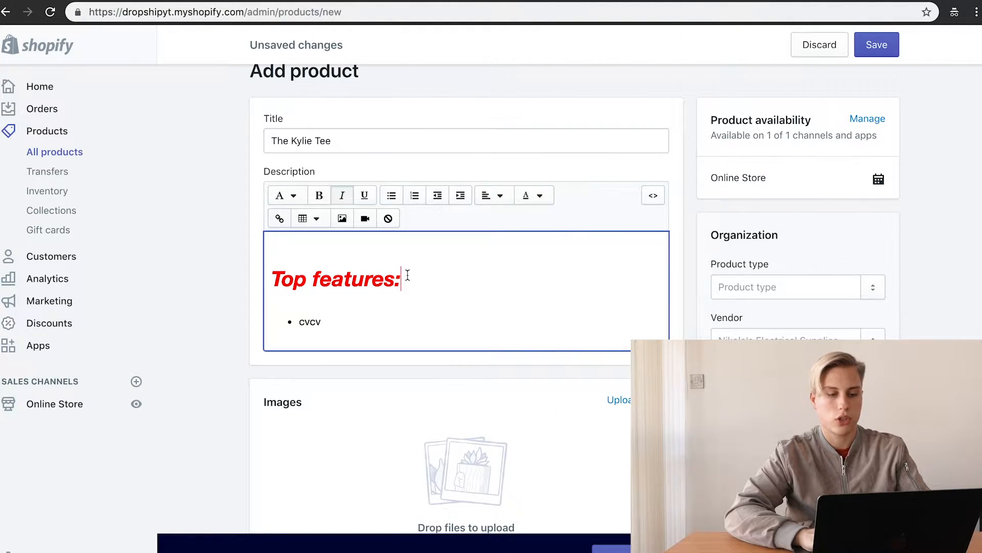
click(176, 271)
scroll(499, 360, down, 3)
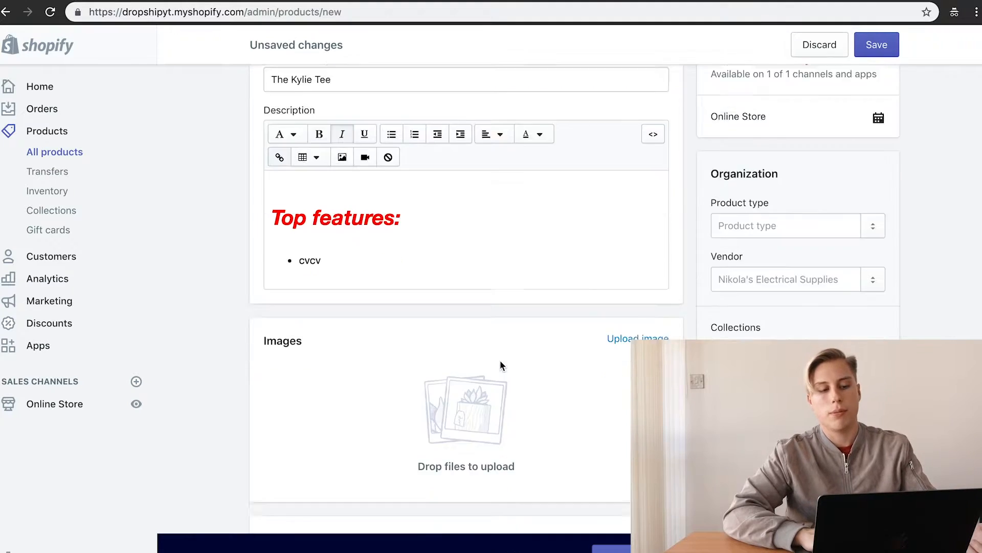
scroll(366, 339, down, 2)
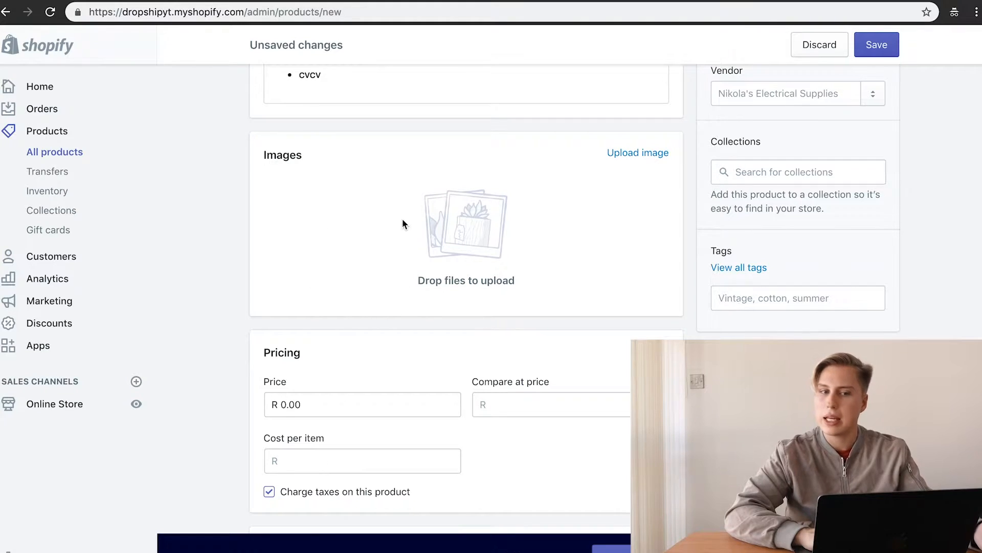
Step: Set the Kylie Tee's compare-at price to R 100.00 and its price to R 80.00
scroll(440, 211, down, 2)
click(314, 307)
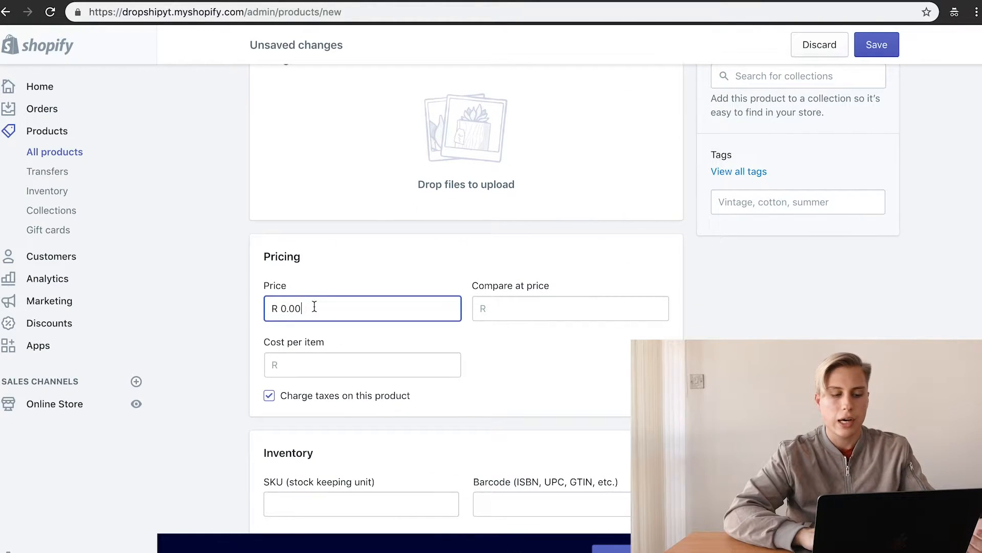
click(541, 288)
double_click(541, 288)
click(532, 287)
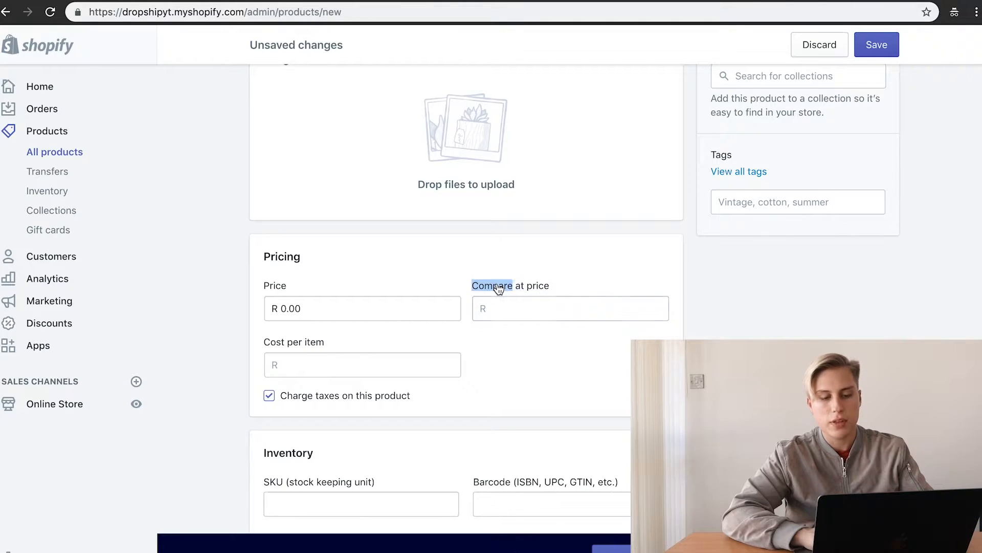
triple_click(499, 287)
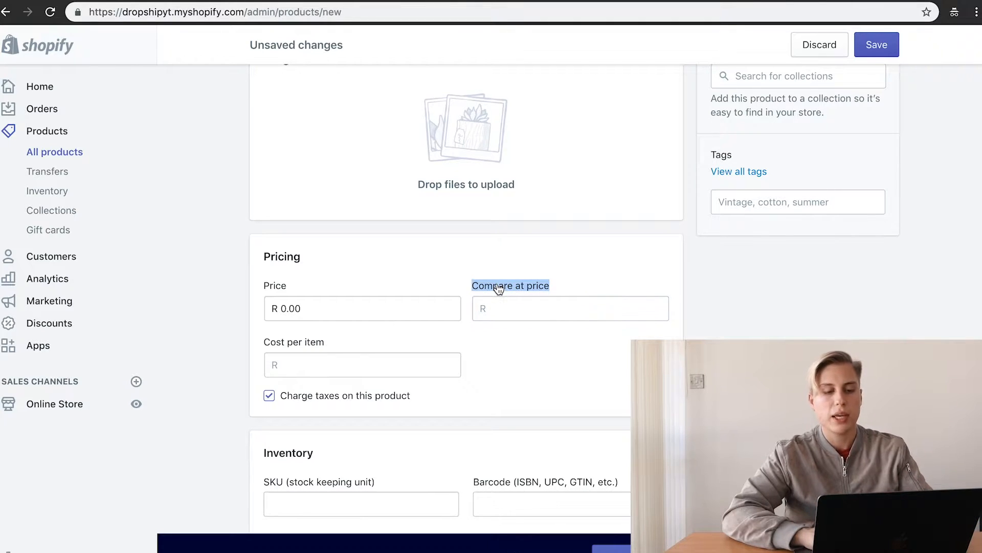
click(543, 299)
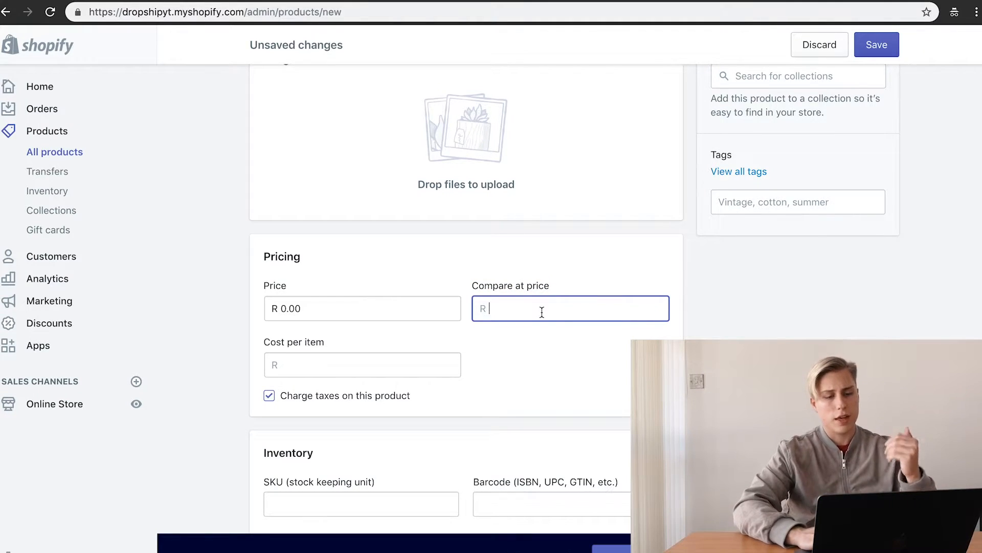
text(100)
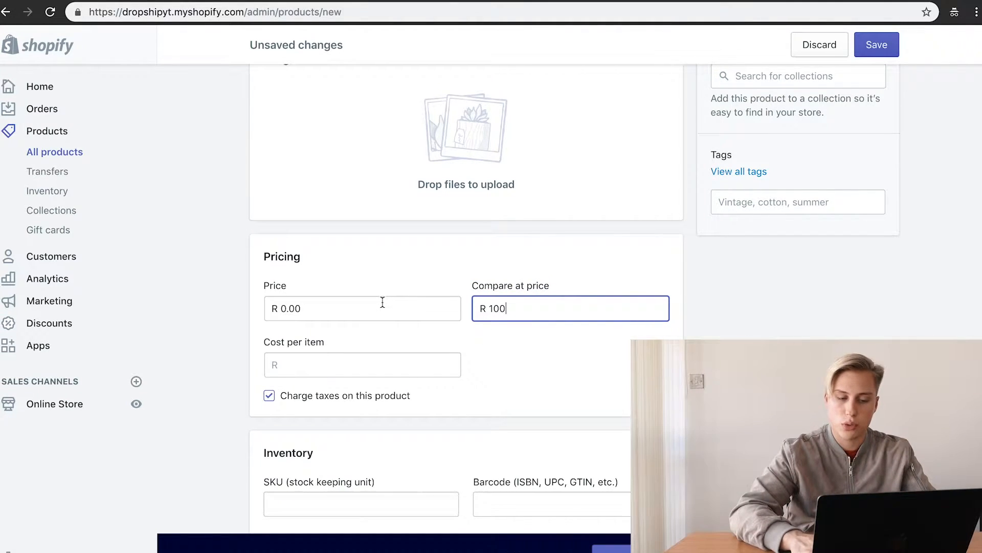
click(382, 302)
key(BackSpace)
key(BackSpace)
key(BackSpace)
key(BackSpace)
text(80)
click(511, 379)
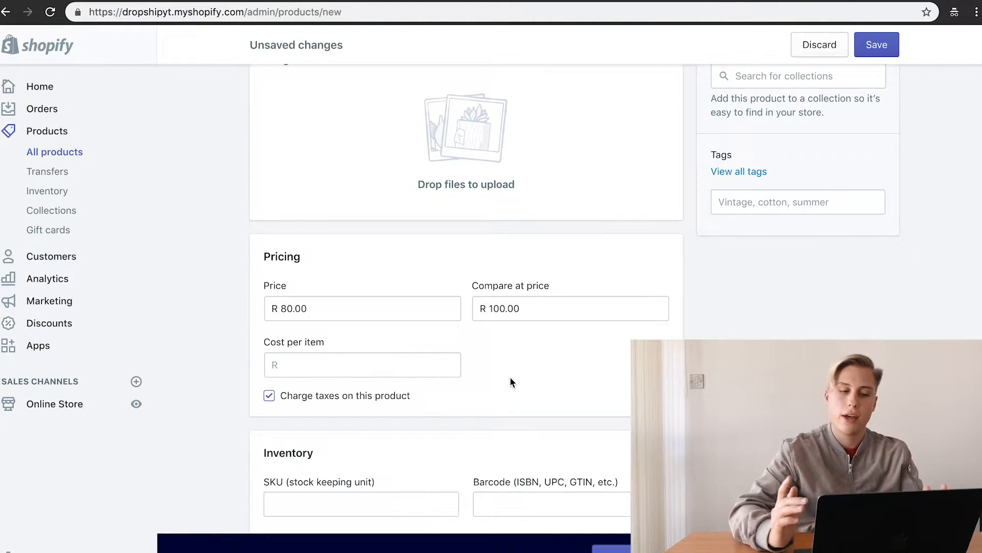
scroll(565, 338, up, 8)
Step: Save The Kylie Tee and open its storefront page in a new tab
click(881, 46)
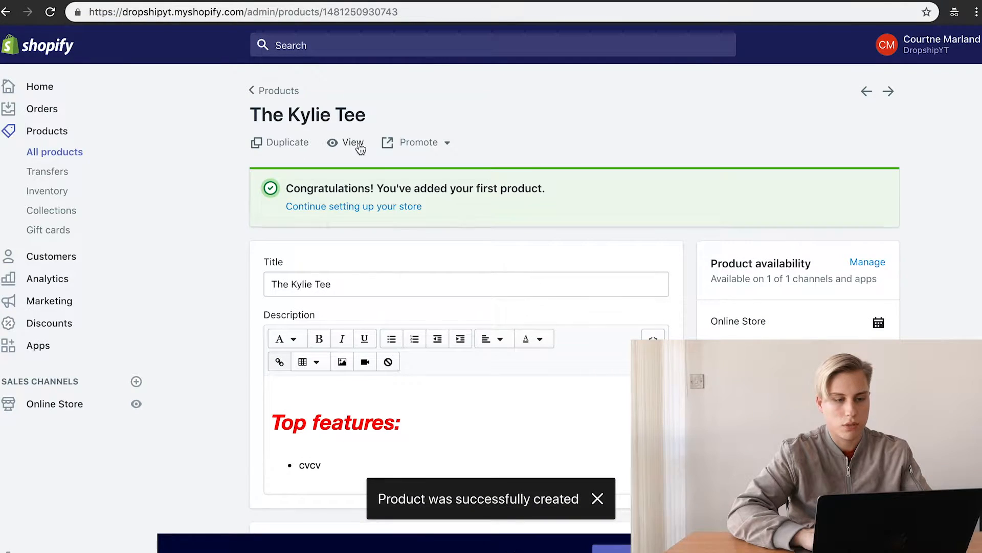
right_click(361, 147)
click(390, 149)
click(451, 1)
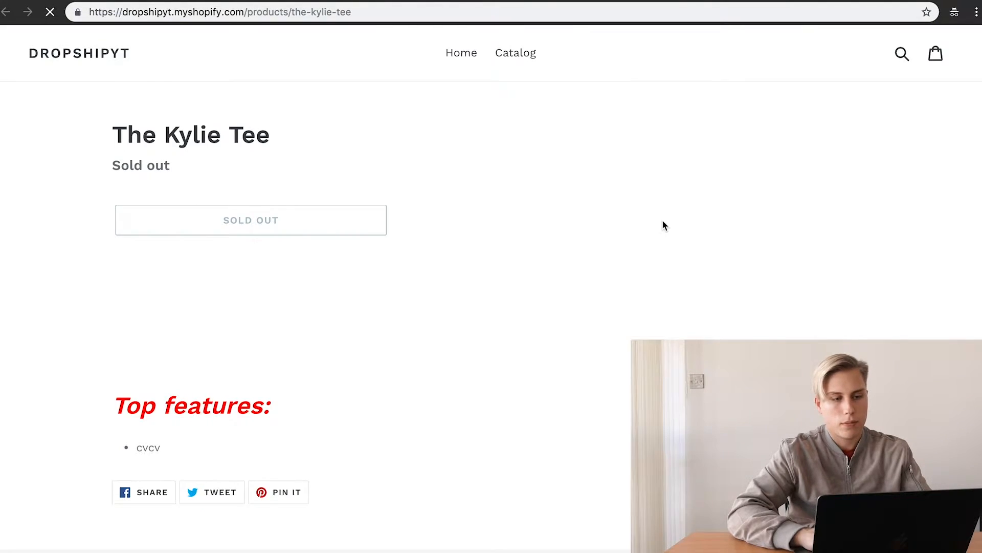
Step: Back in the admin, change The Kylie Tee's stock quantity from 0 to 13 and save
click(321, 2)
scroll(574, 438, down, 10)
scroll(574, 438, down, 4)
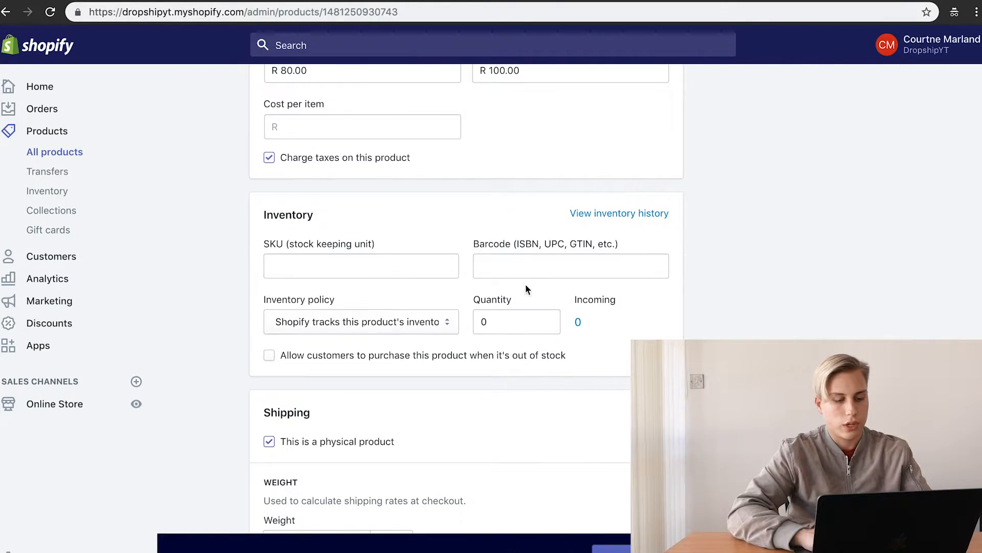
scroll(379, 281, down, 1)
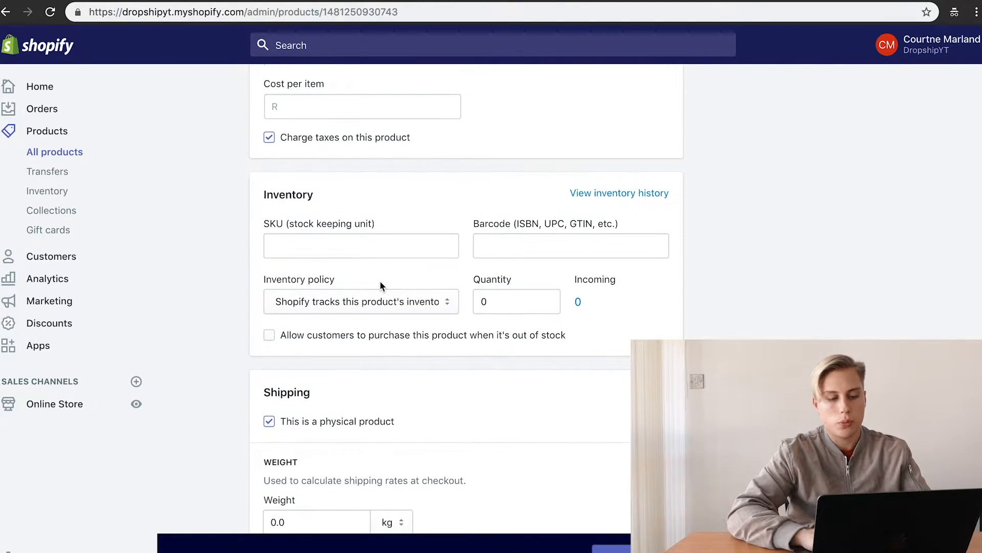
click(486, 304)
key(BackSpace)
text(13)
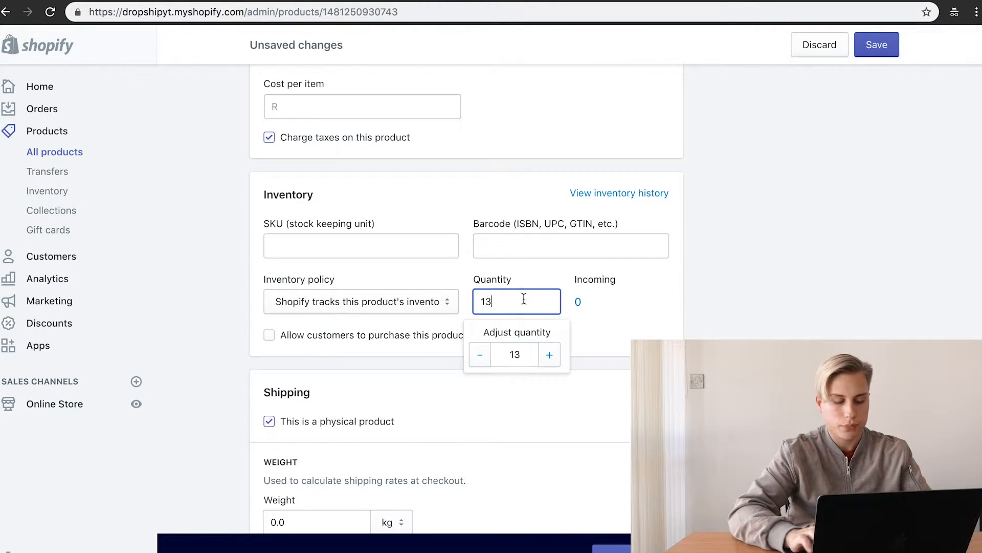
click(876, 44)
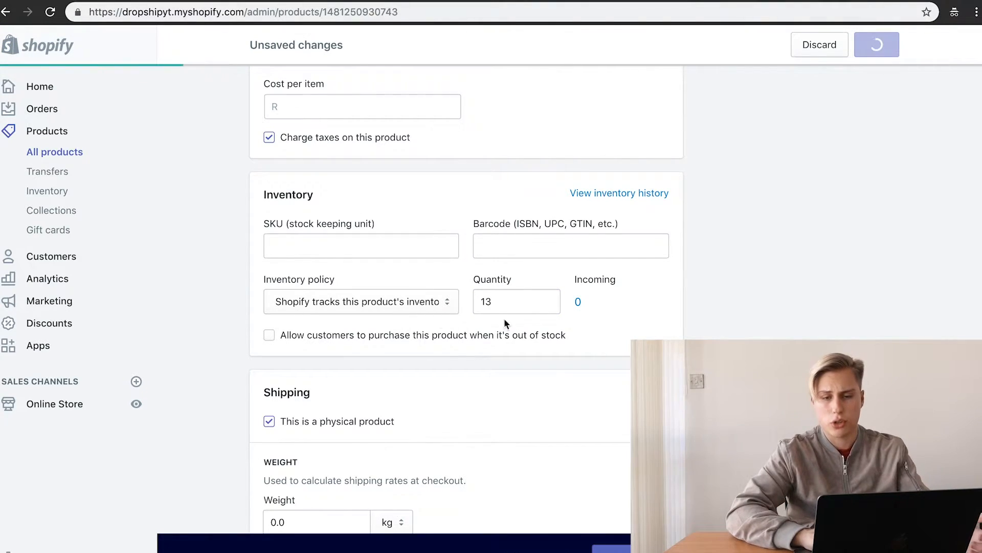
Step: Reload The Kylie Tee's storefront page to show the R 80.00 sale price
scroll(441, 257, down, 1)
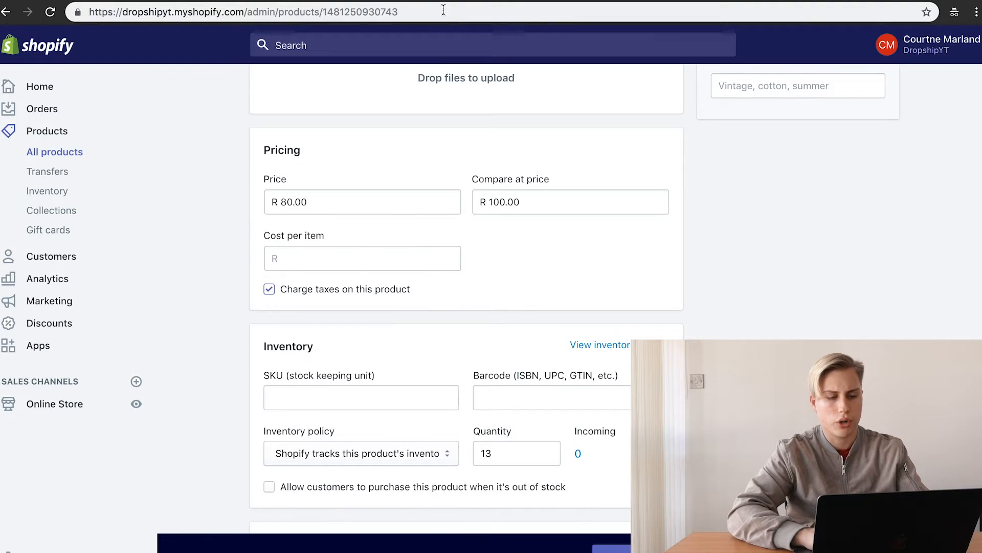
click(153, 1)
click(51, 13)
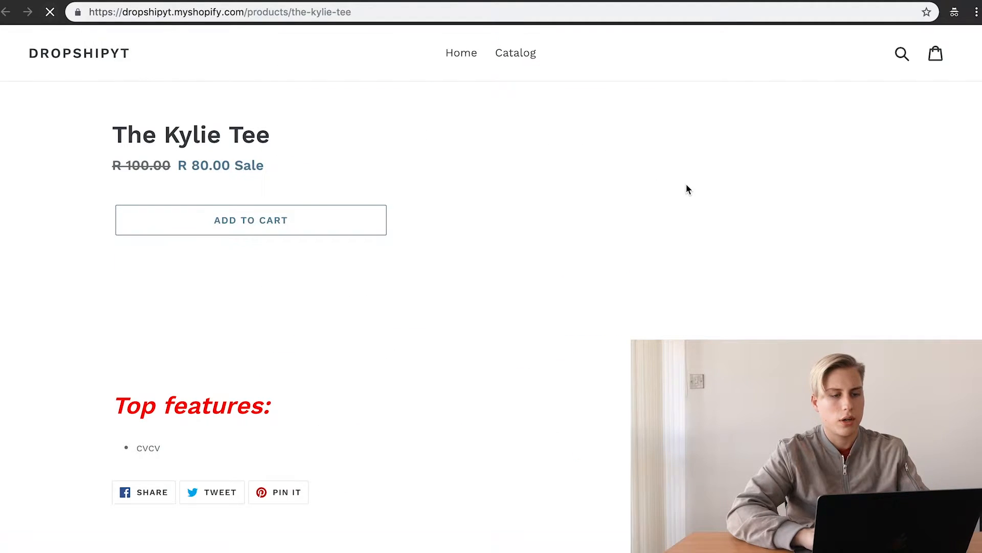
Step: Uncheck 'This is a physical product' for The Kylie Tee
scroll(305, 61, down, 4)
scroll(305, 61, up, 5)
click(154, 1)
scroll(538, 431, down, 6)
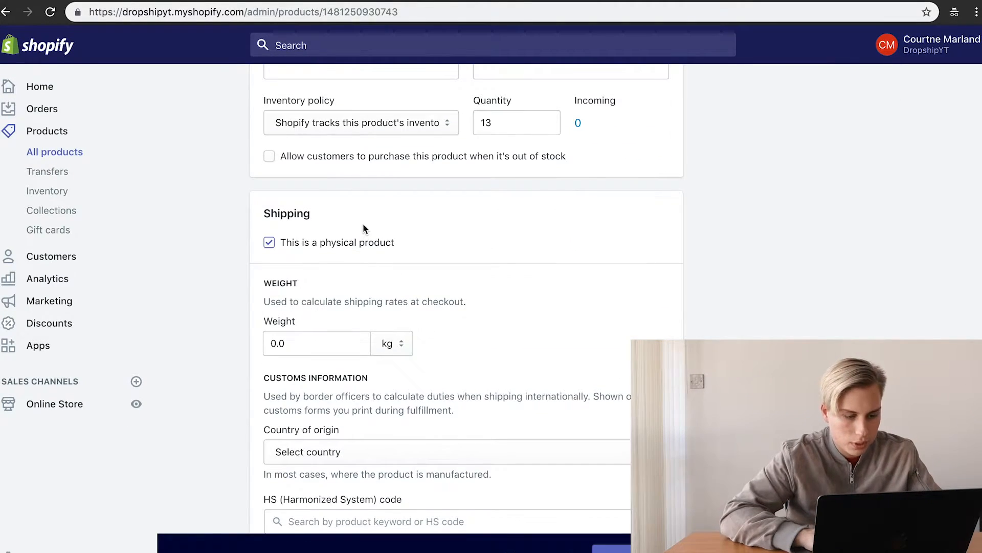
click(357, 248)
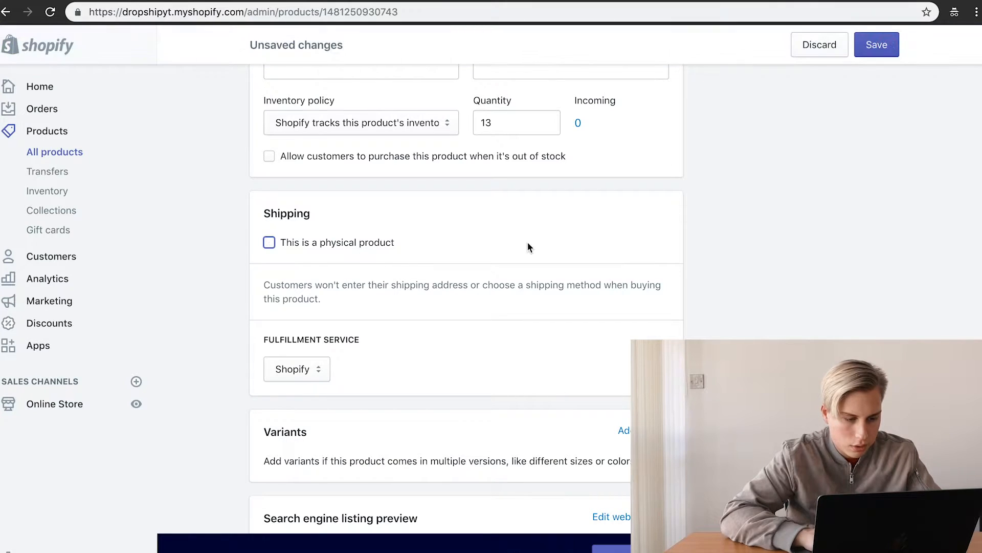
click(338, 248)
scroll(455, 235, down, 3)
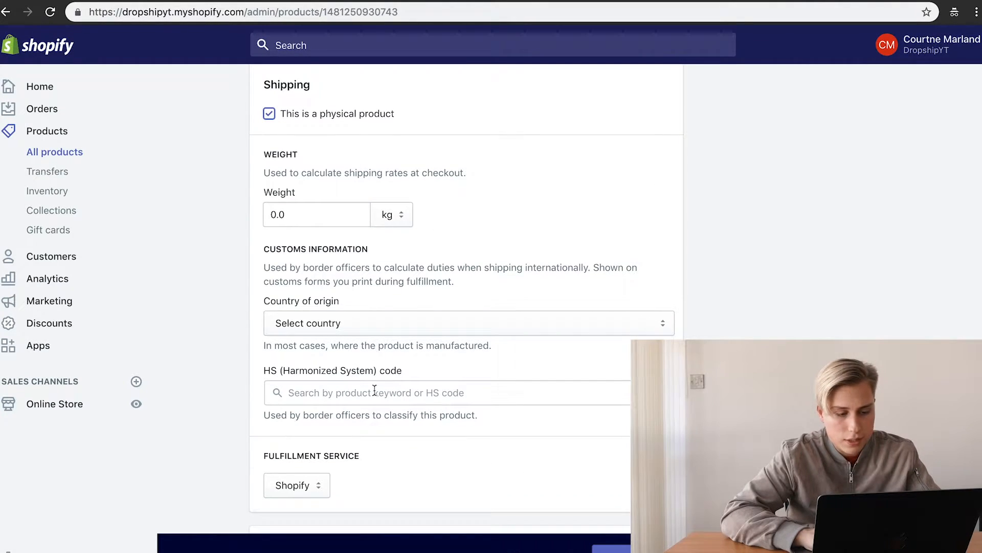
click(306, 118)
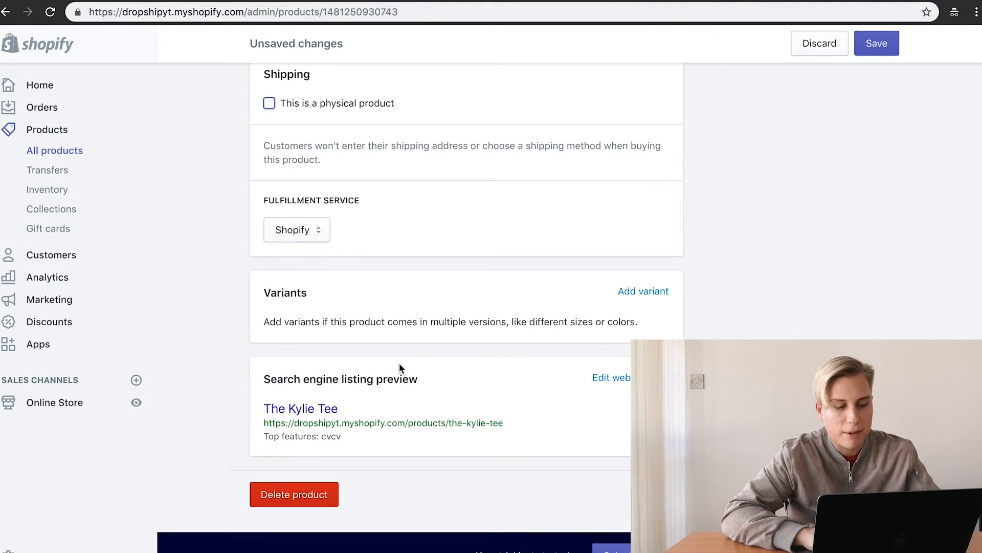
scroll(522, 293, up, 8)
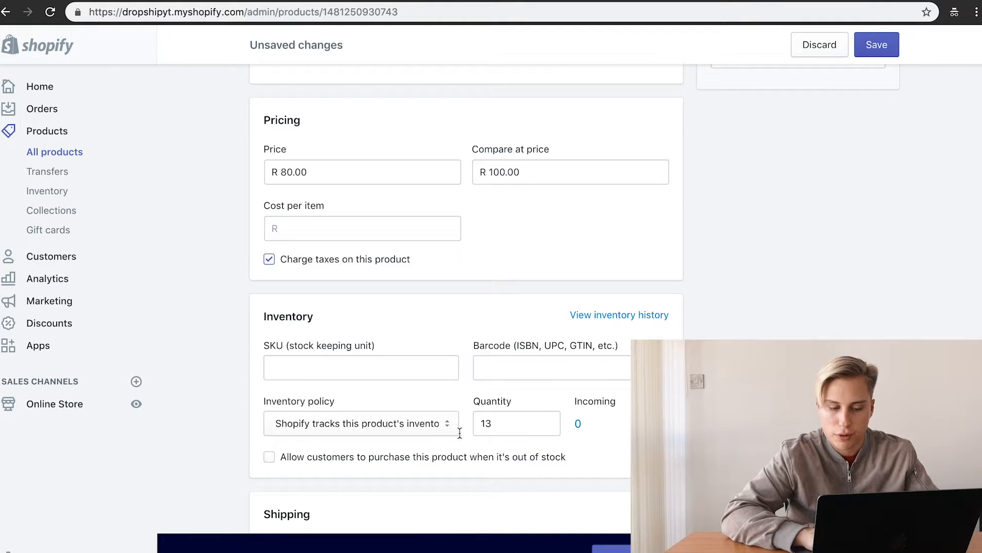
Step: Set the inventory policy to 'Don't track inventory', turn off 'Charge taxes', and save
click(397, 428)
click(395, 409)
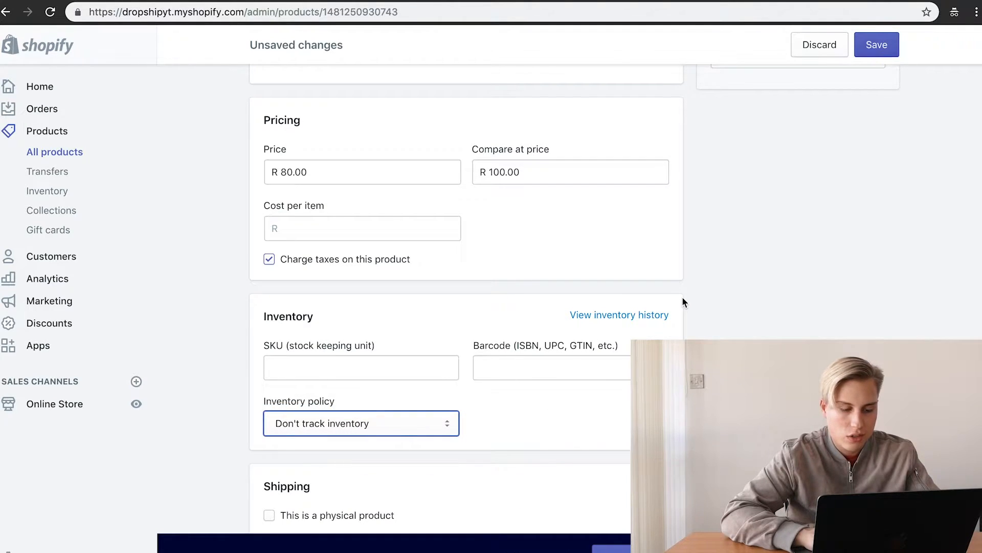
click(876, 51)
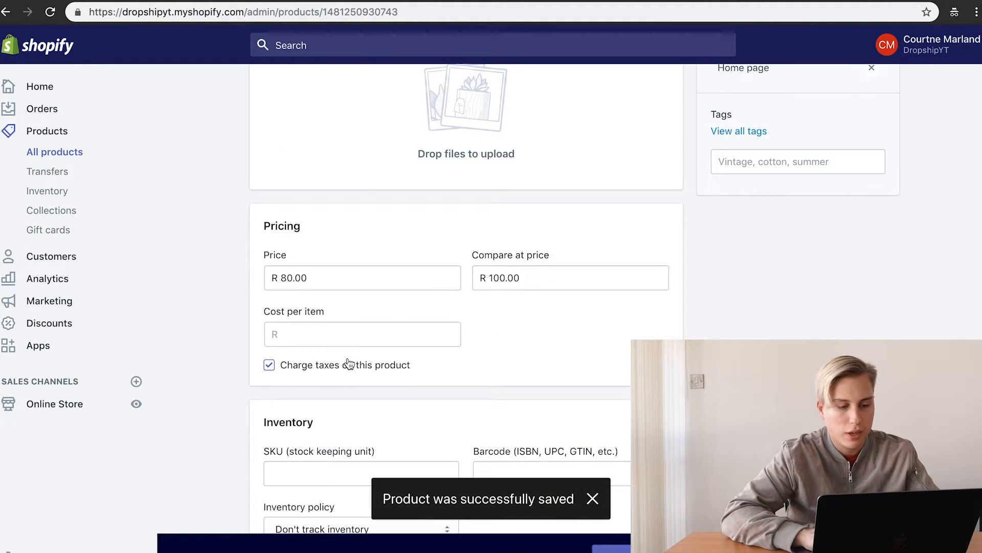
click(352, 369)
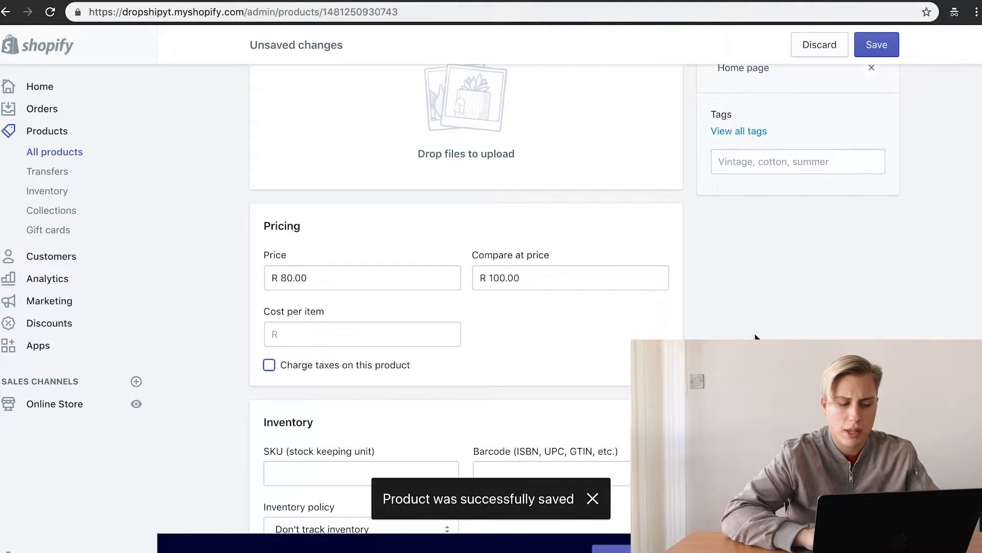
click(885, 45)
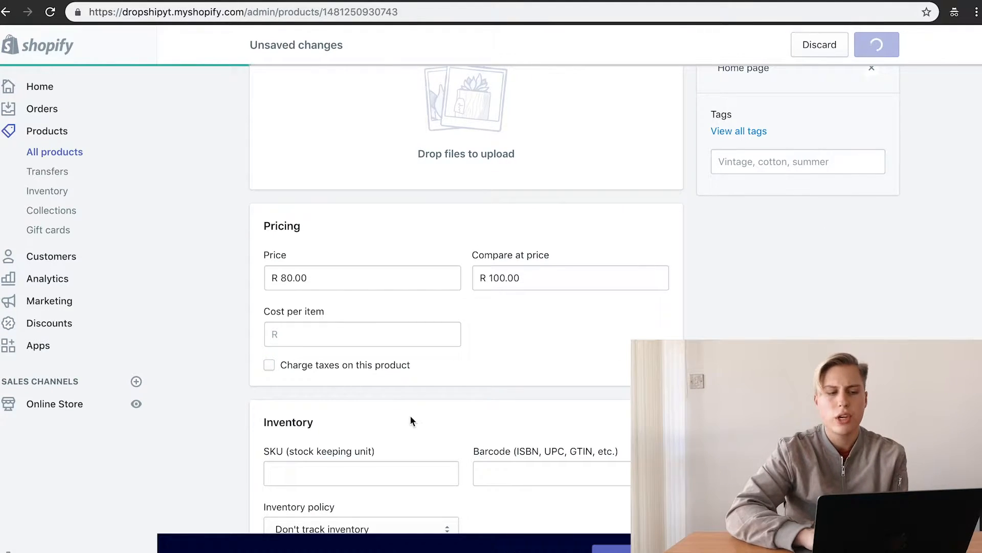
Step: Reload The Kylie Tee's storefront page to confirm the Buy It Now button appears
click(467, 1)
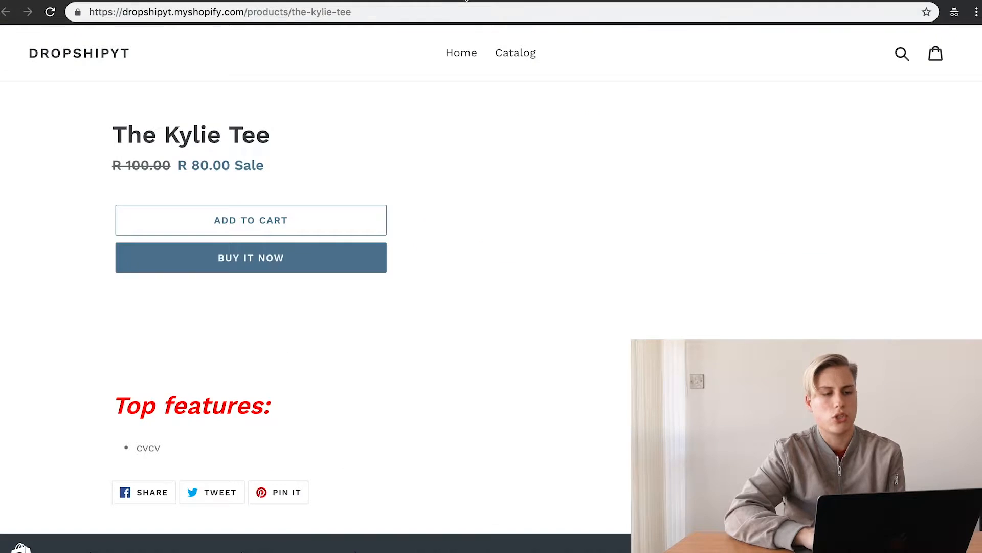
click(50, 12)
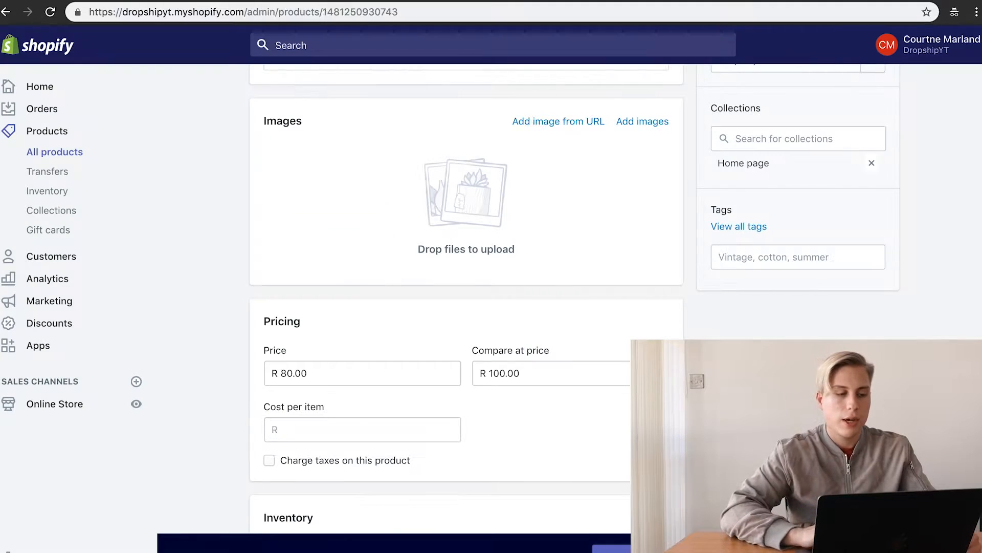
Step: In the admin, highlight the 100.00 compare-at price and the 80.00 price
scroll(707, 215, up, 5)
scroll(707, 215, down, 3)
scroll(707, 215, down, 5)
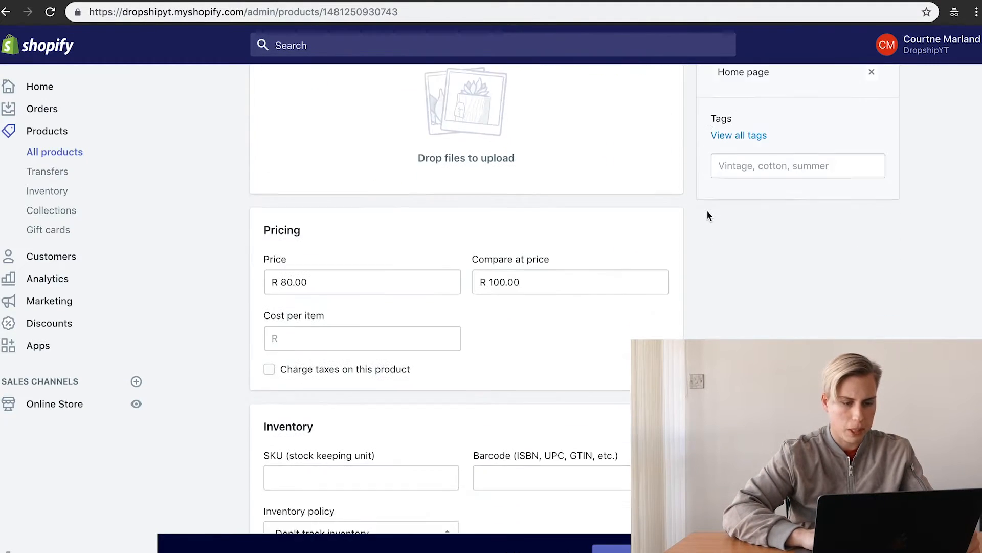
click(499, 221)
double_click(498, 222)
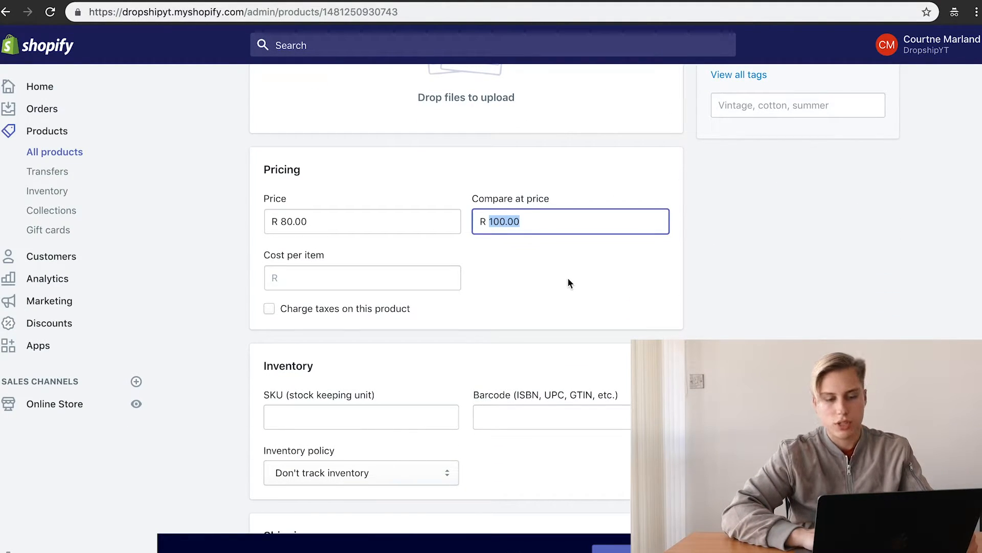
double_click(296, 220)
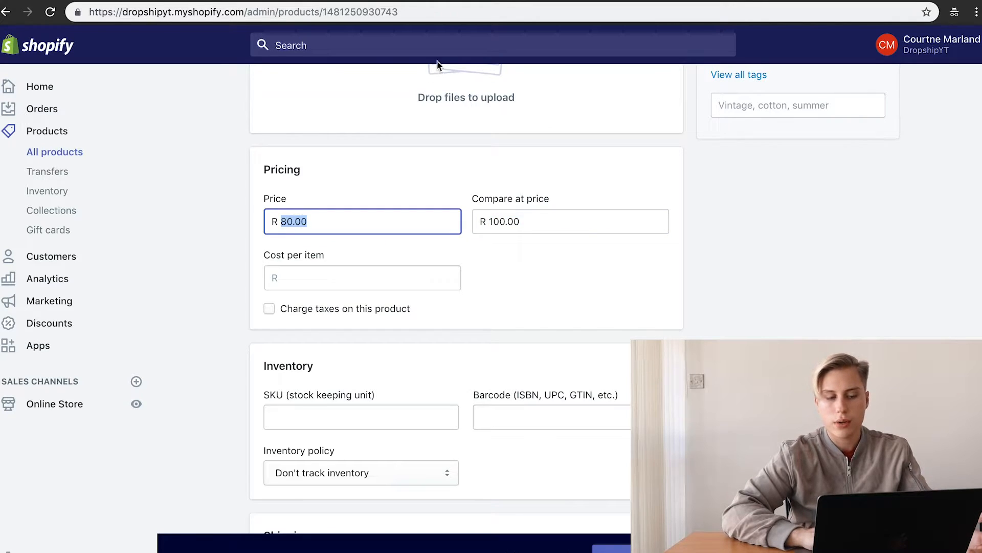
Step: Compare with the storefront's struck-through price and 80.00 sale price, then go to Collections
click(467, 2)
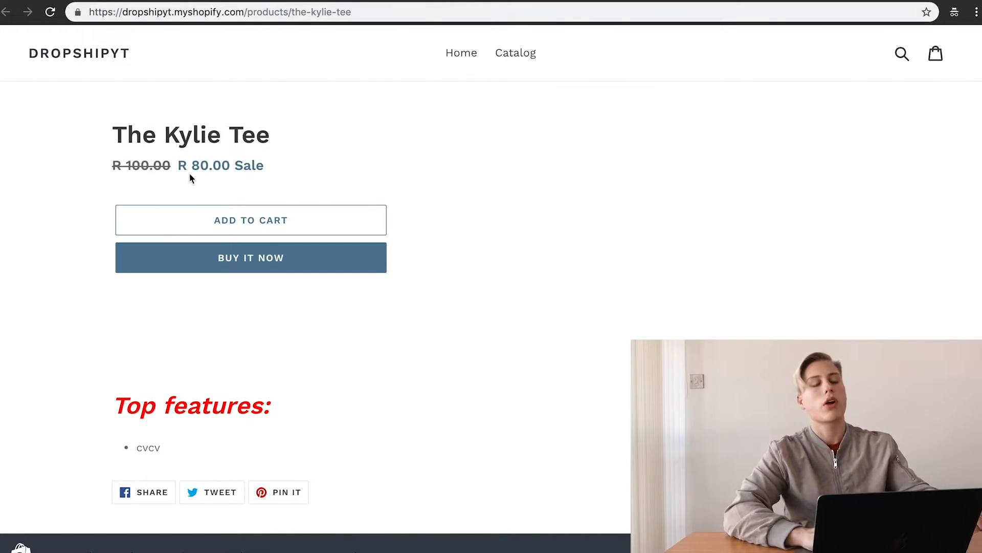
drag(162, 165, 111, 165)
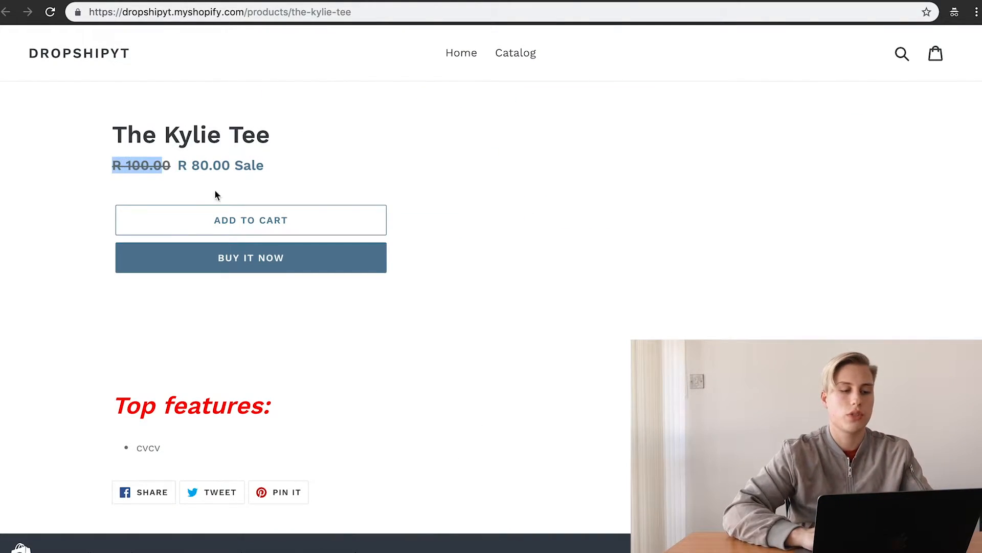
double_click(195, 167)
scroll(620, 207, down, 3)
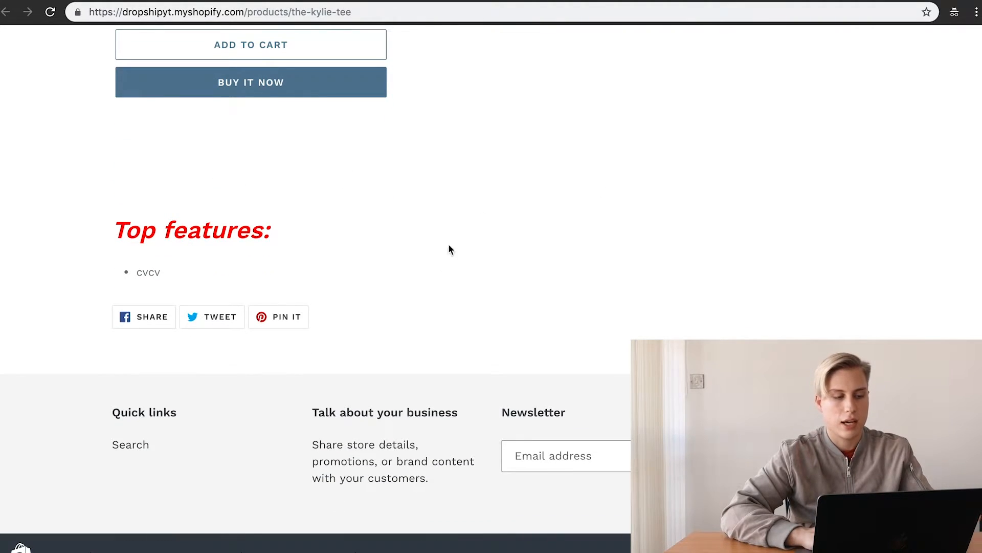
click(239, 2)
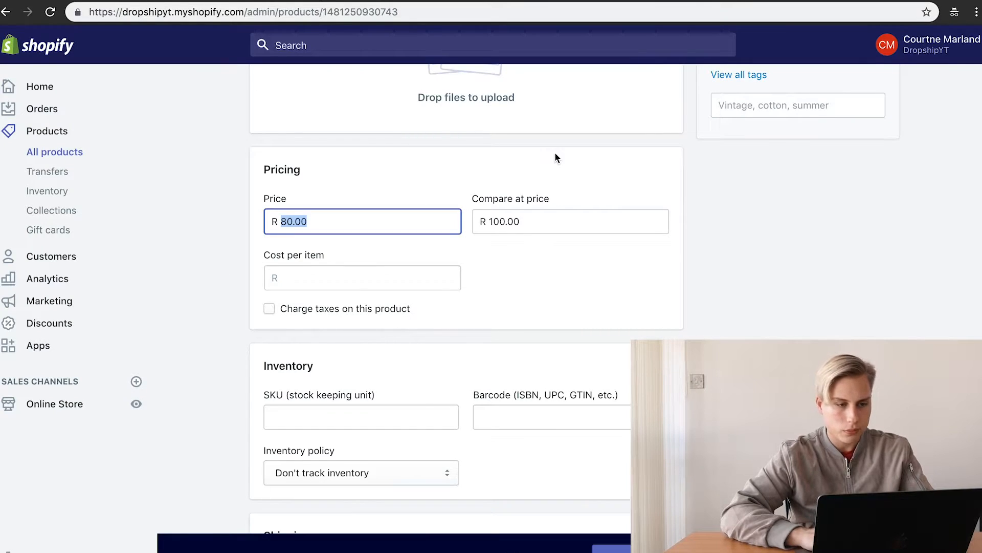
scroll(554, 154, up, 6)
click(42, 213)
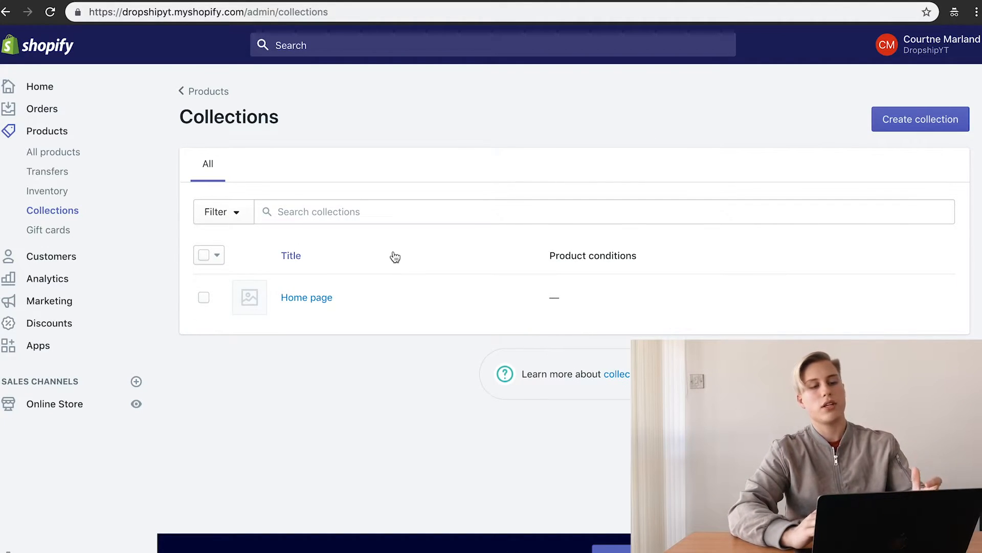
Step: Create a new collection, enter its title, and save it
click(913, 121)
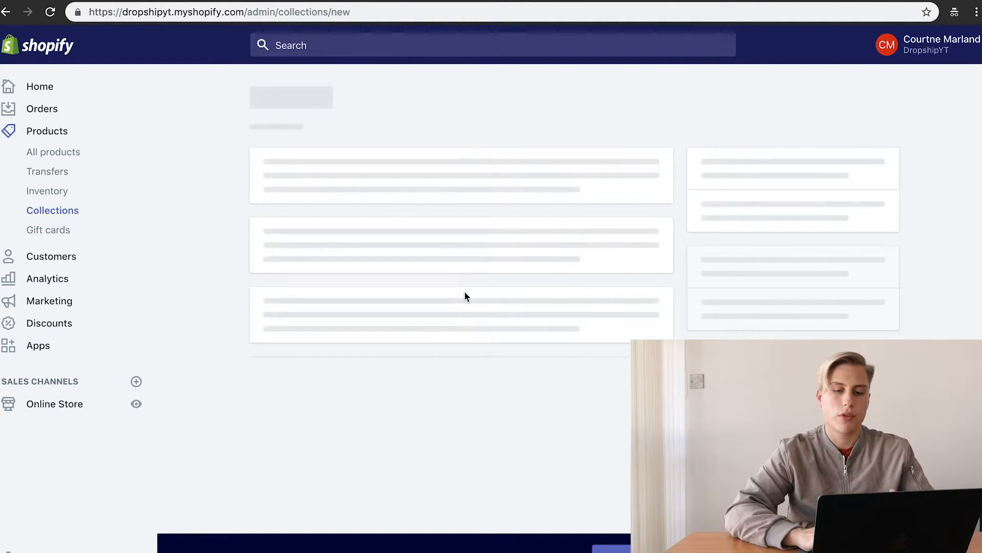
scroll(323, 264, up, 6)
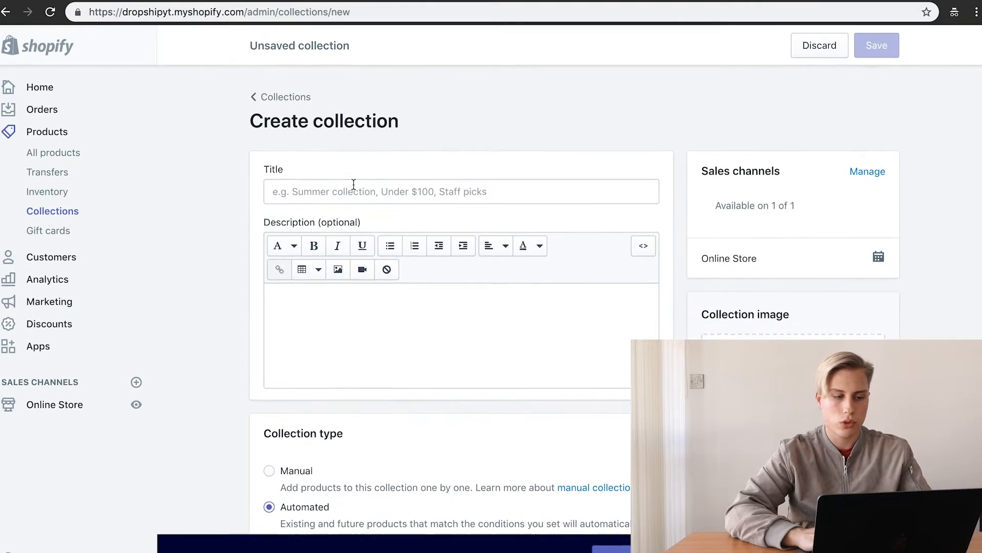
click(351, 189)
text(T)
key(BackSpace)
text(Shirtd)
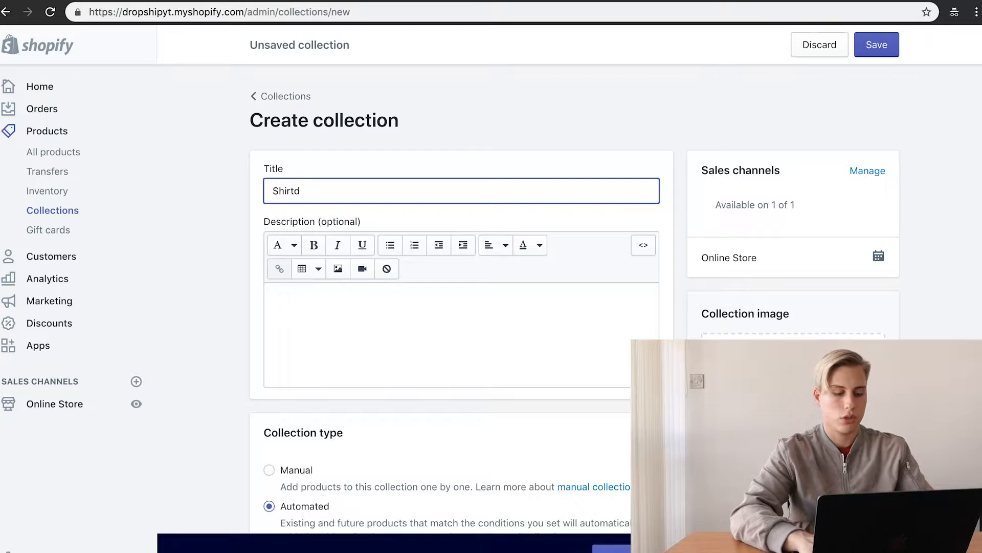
key(BackSpace)
key(BackSpace)
key(BackSpace)
click(877, 45)
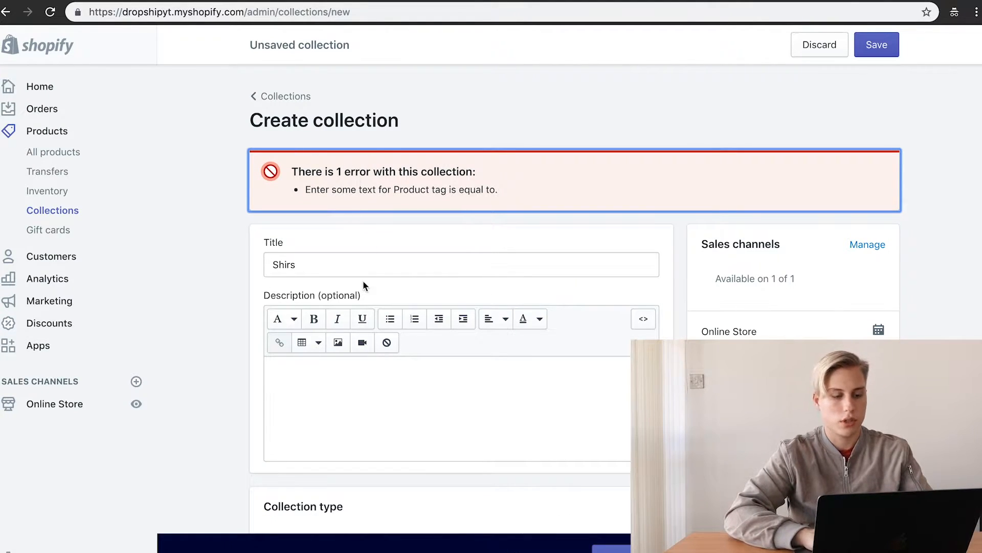
Step: Change the collection type to Manual and save
scroll(363, 281, down, 3)
scroll(352, 379, down, 4)
scroll(352, 378, up, 5)
scroll(352, 378, down, 10)
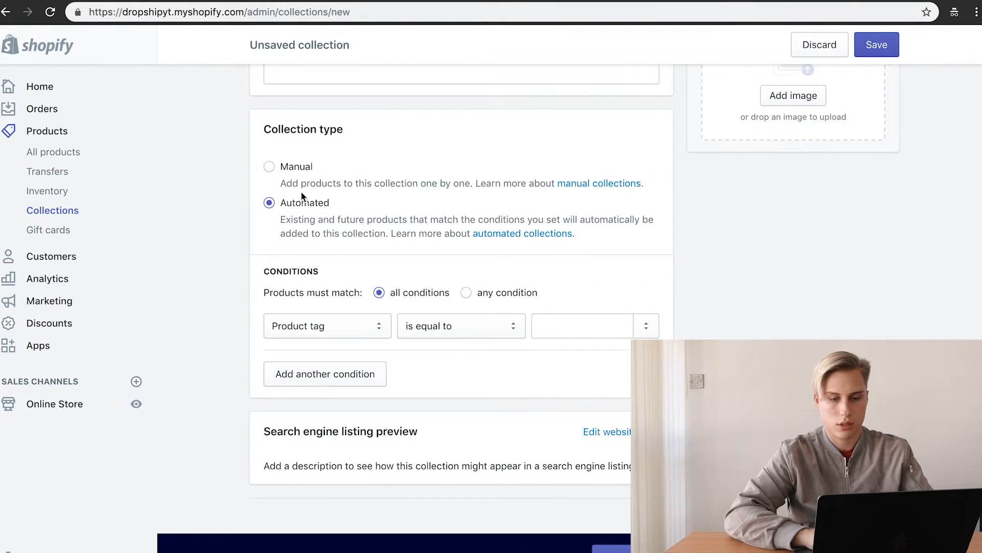
click(296, 165)
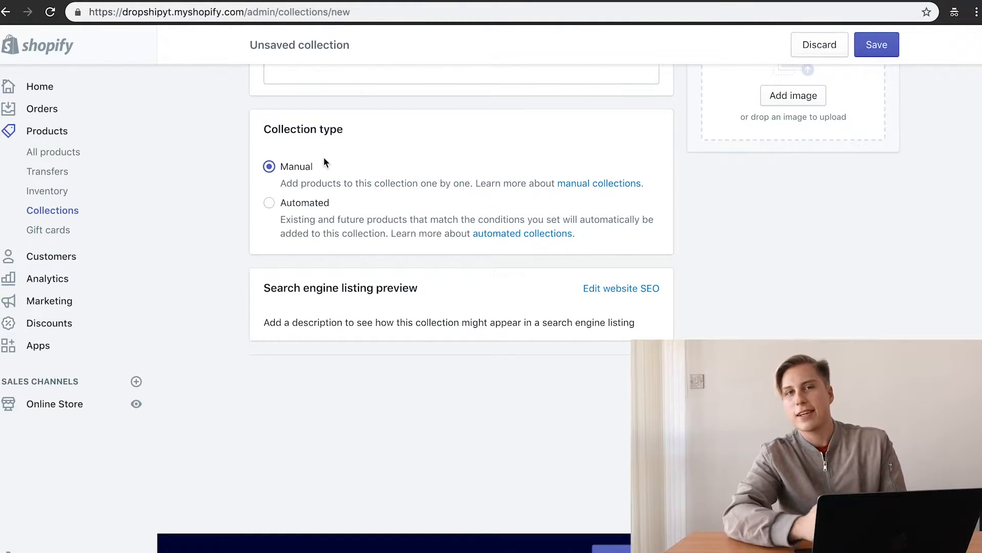
scroll(323, 157, up, 5)
scroll(323, 157, down, 3)
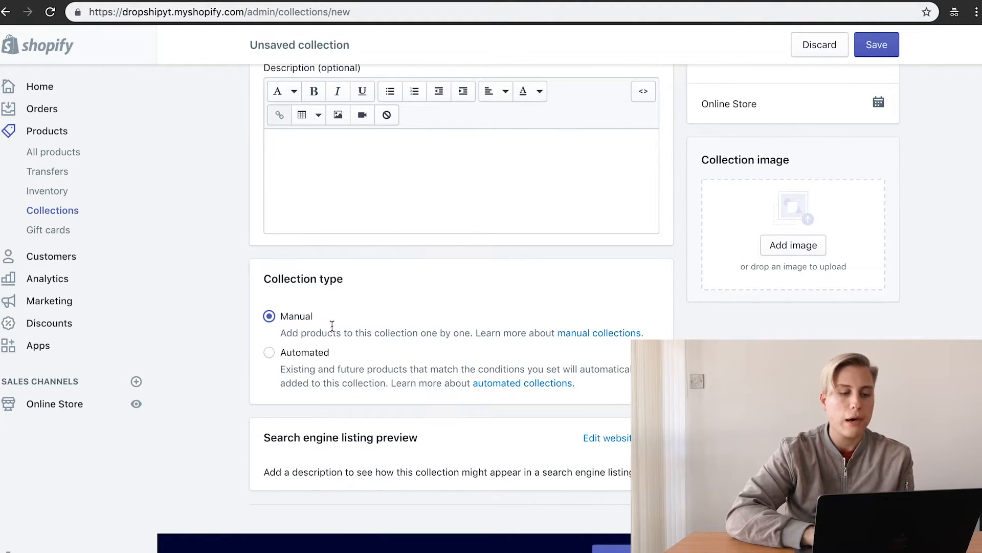
scroll(520, 277, up, 1)
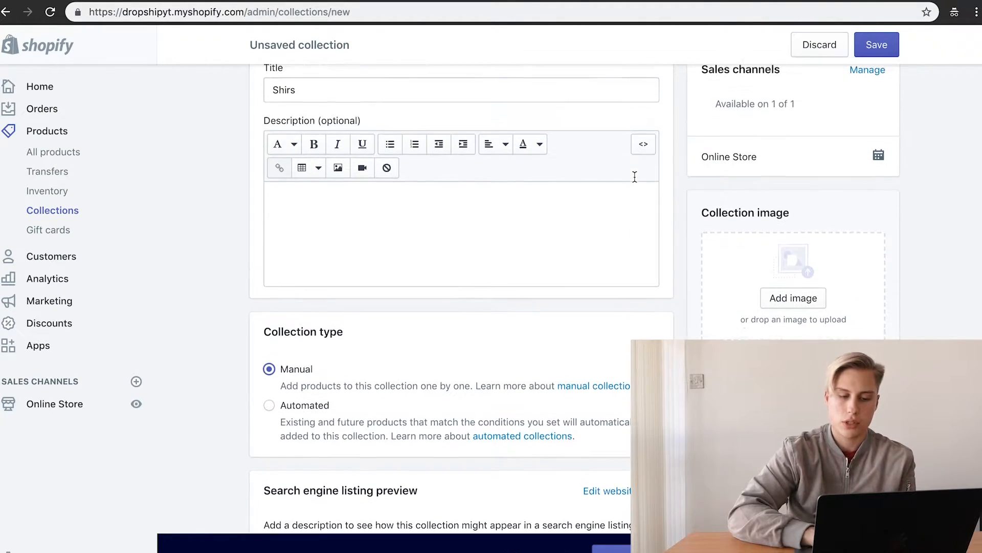
click(876, 45)
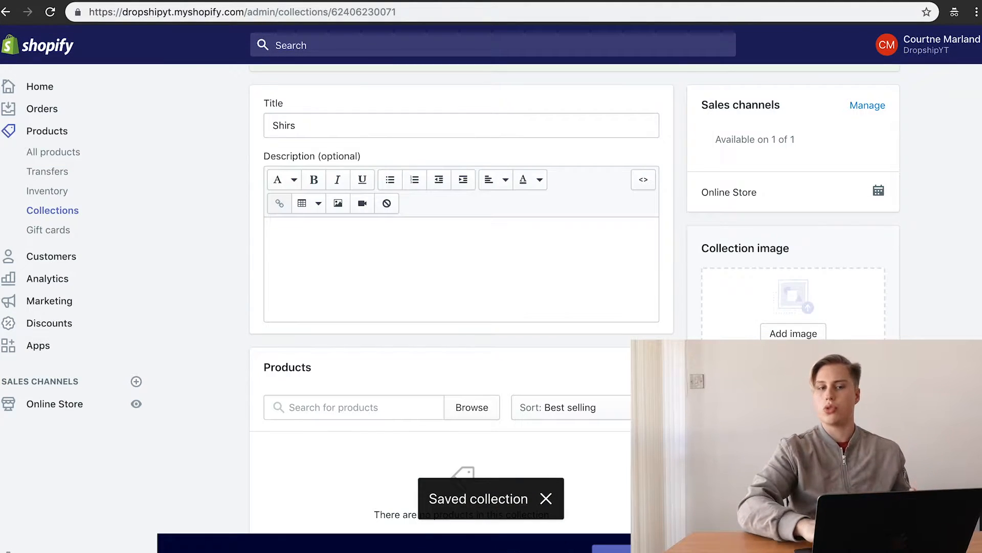
Step: Correct the collection title to Shirts, save, and return to the collections list
scroll(431, 354, up, 3)
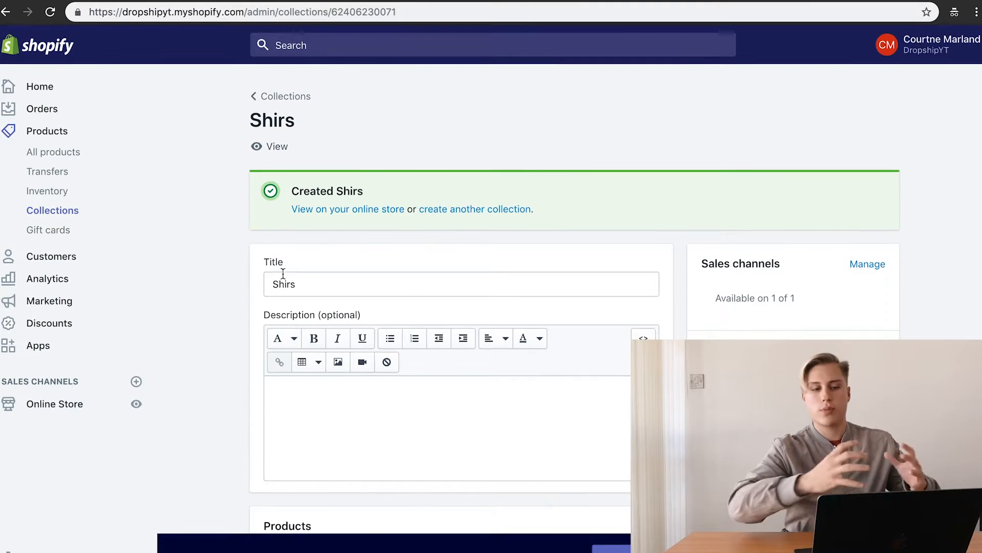
scroll(320, 289, down, 1)
click(307, 204)
key(BackSpace)
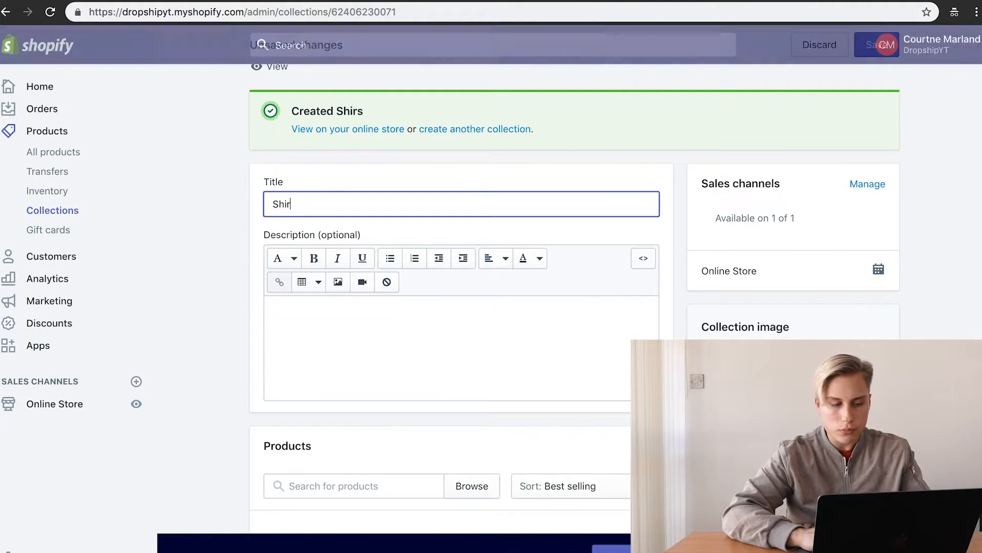
text(ts)
scroll(210, 313, down, 5)
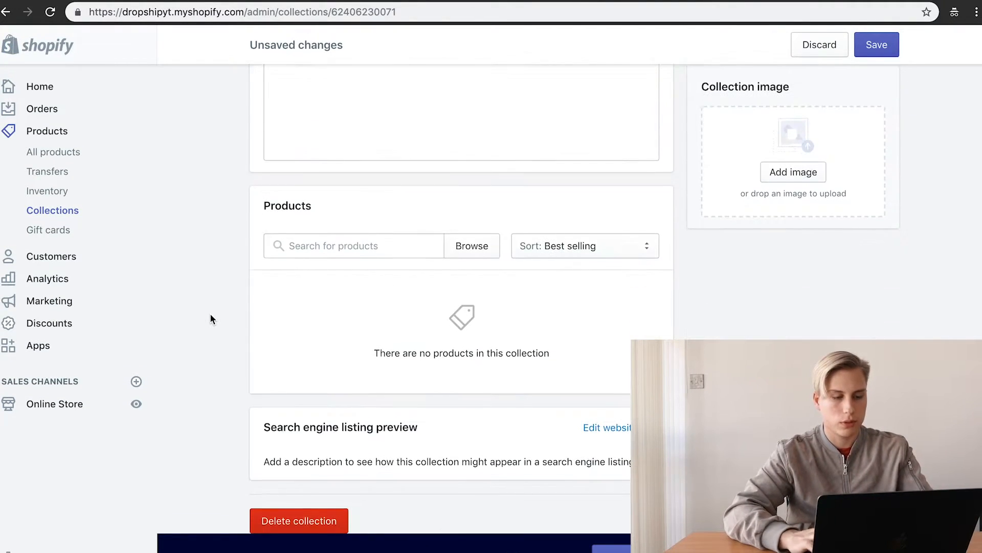
scroll(366, 147, down, 3)
scroll(314, 229, up, 7)
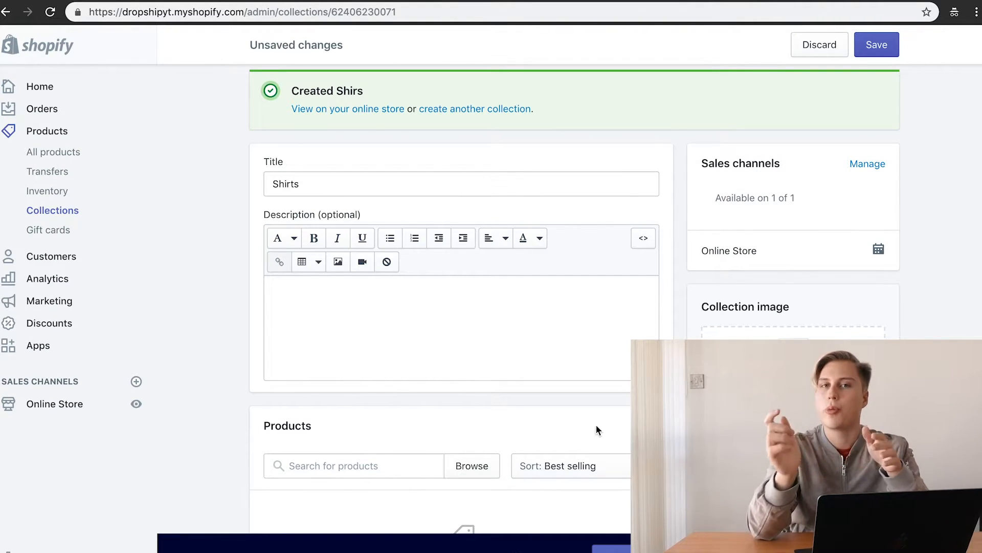
click(864, 54)
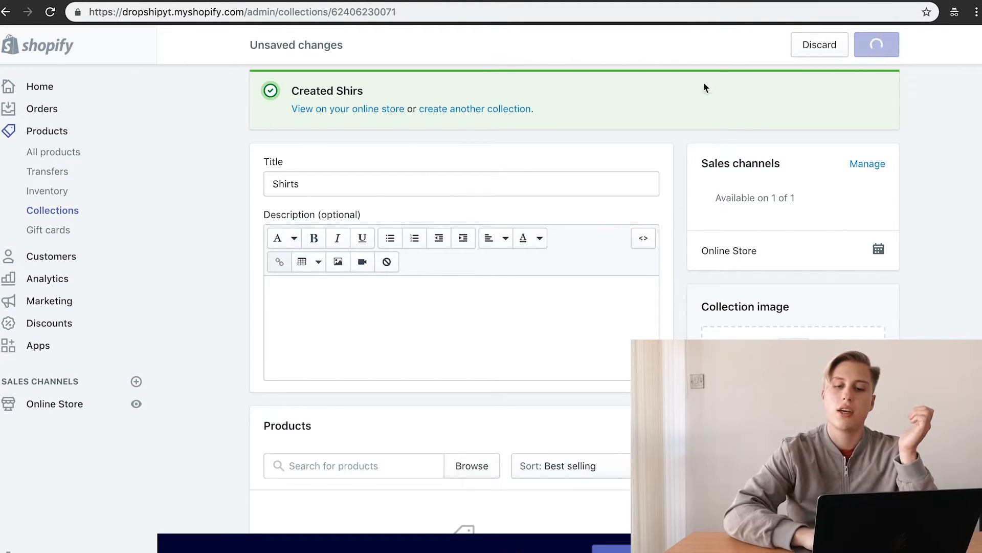
click(280, 97)
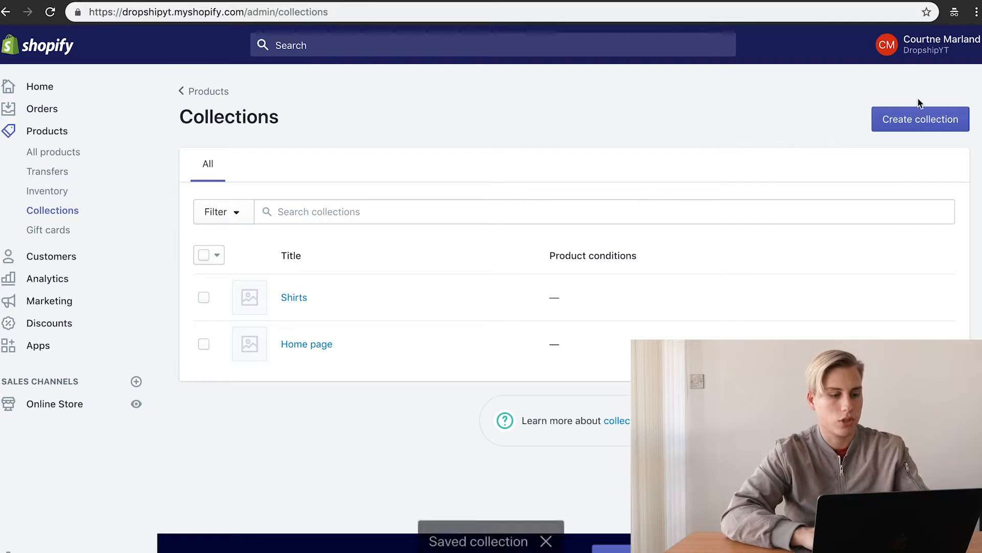
click(916, 126)
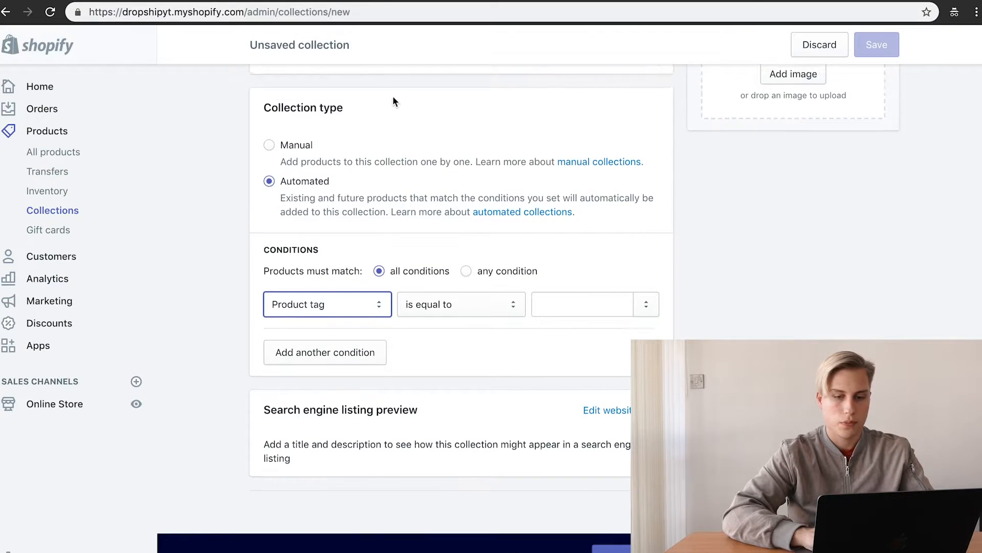
Step: Title the new collection Dresses with condition Product title contains dress
scroll(392, 96, up, 6)
click(340, 194)
text(Dresses)
scroll(461, 307, down, 6)
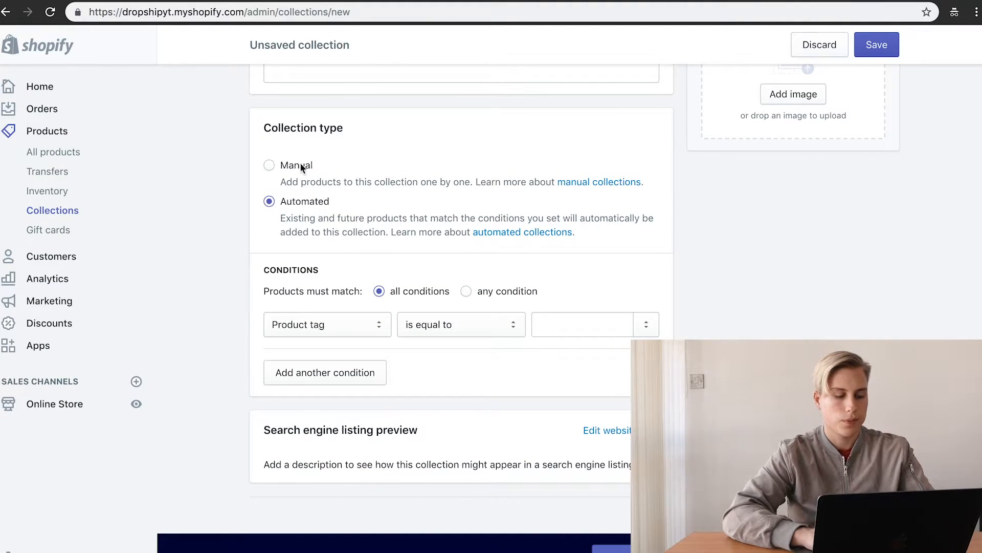
click(342, 323)
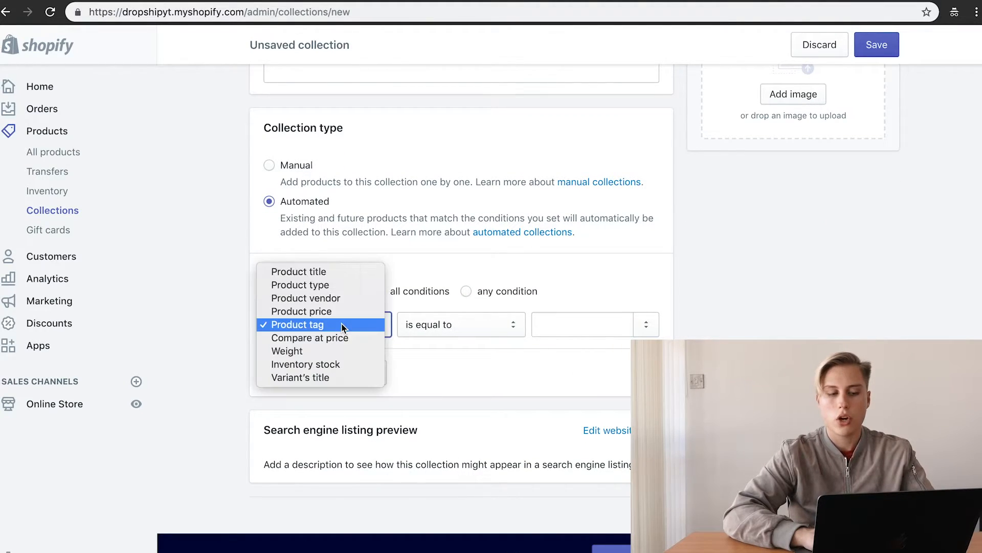
click(358, 273)
click(421, 324)
click(420, 324)
click(546, 327)
text(dre)
key(Return)
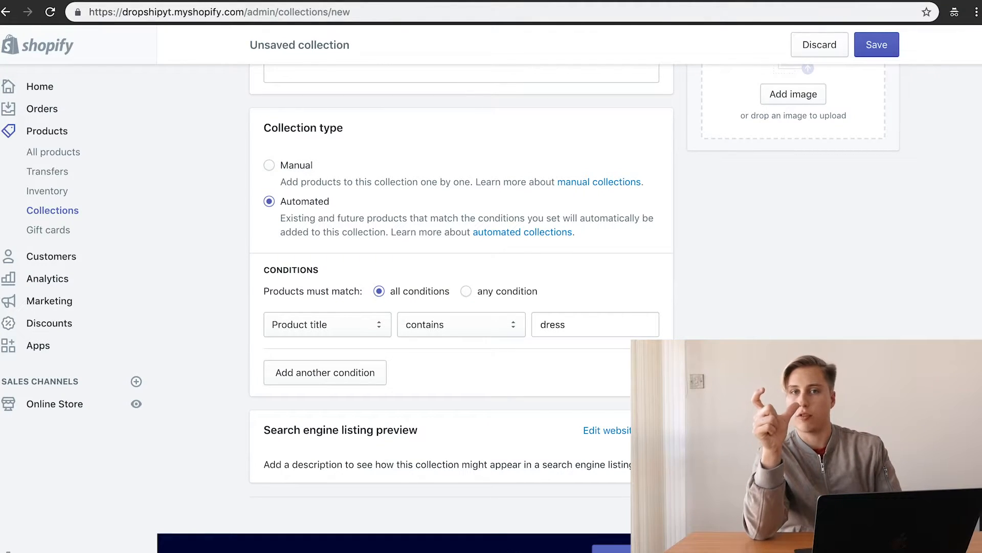
Step: Save the automated Dresses collection and return to the collections list
scroll(399, 300, up, 6)
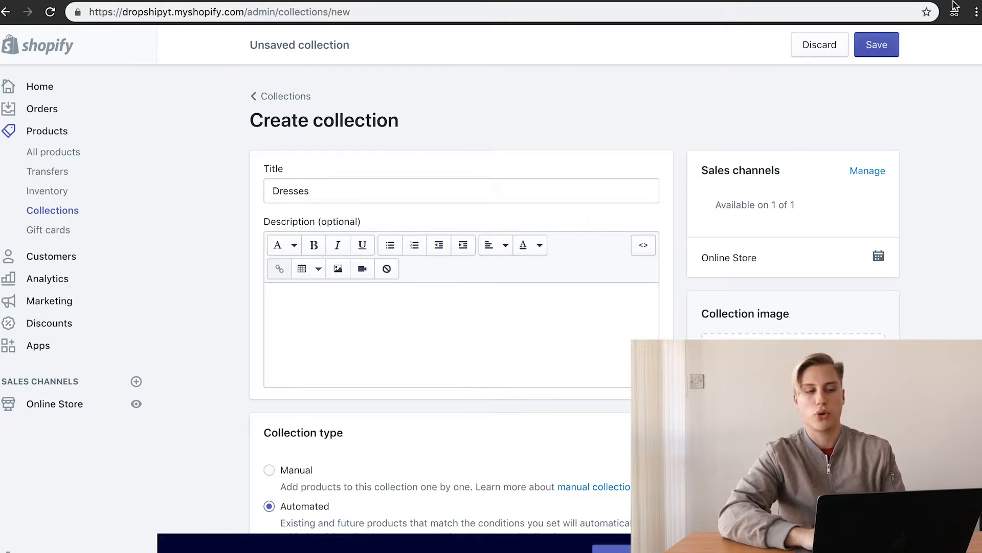
click(877, 44)
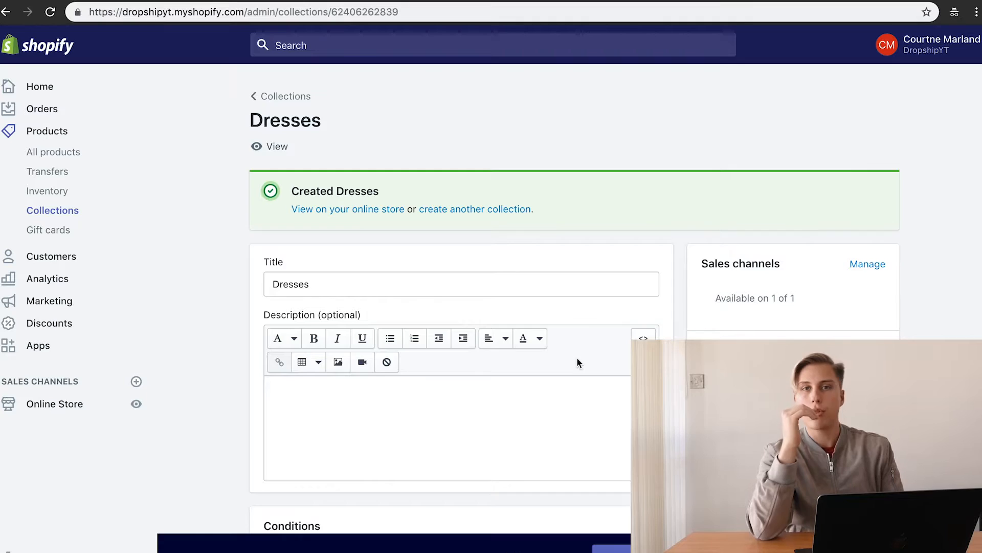
scroll(577, 362, down, 3)
scroll(389, 408, down, 2)
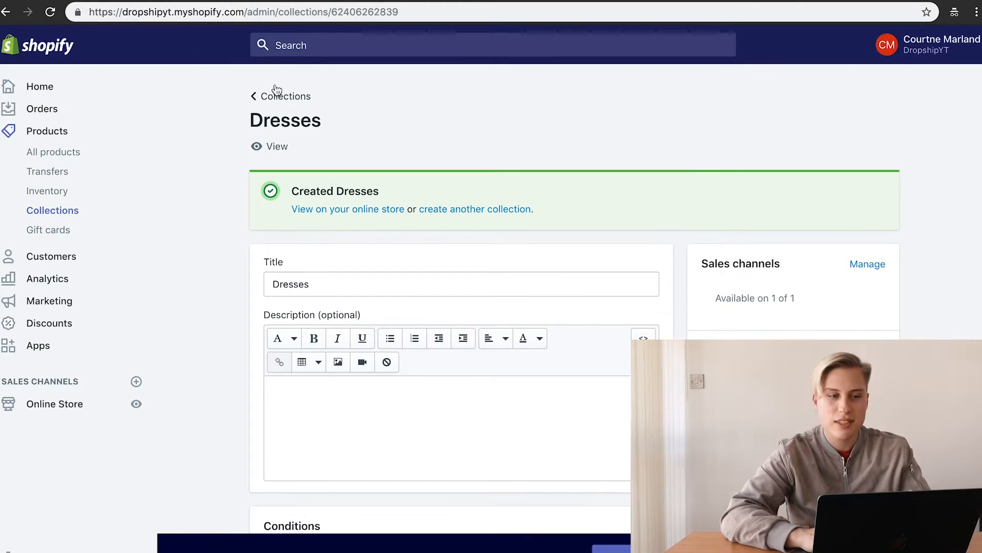
click(279, 95)
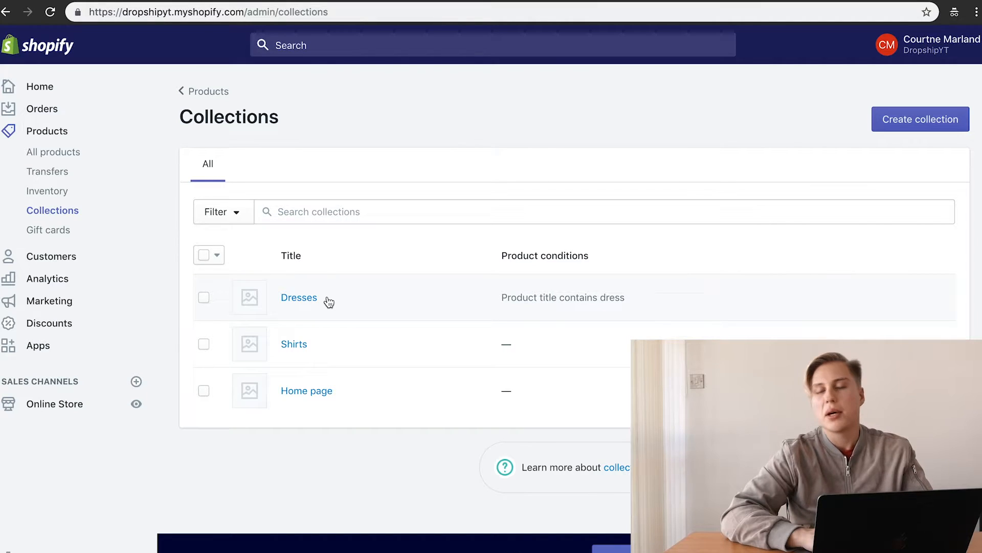
Step: Open The Kylie Tee from All products, assign it to the Shirts collection, and save
click(63, 153)
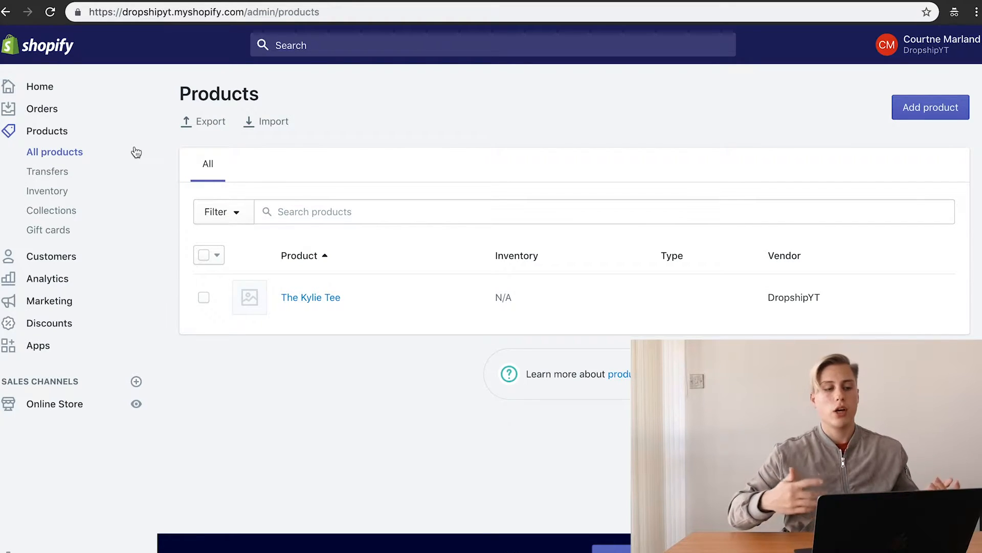
click(298, 299)
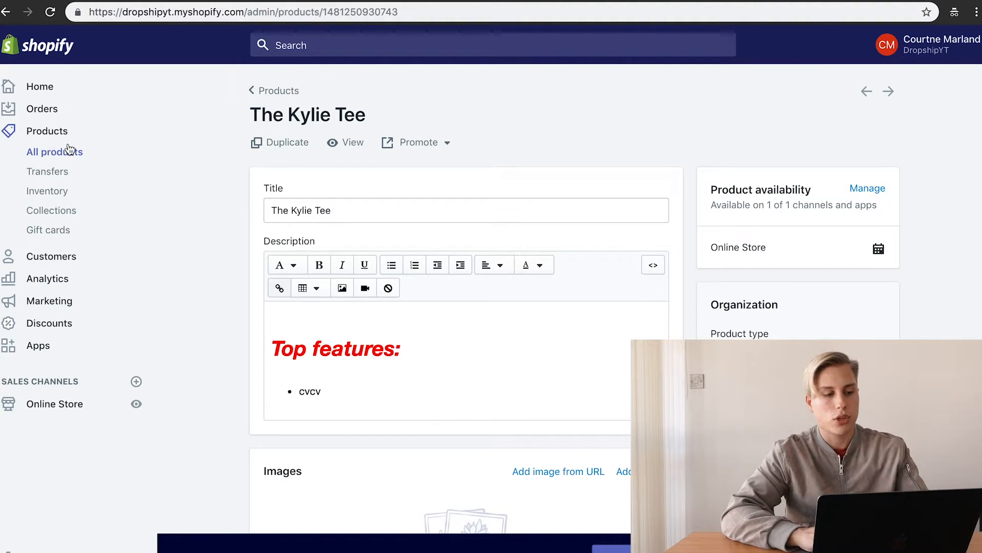
scroll(754, 245, down, 3)
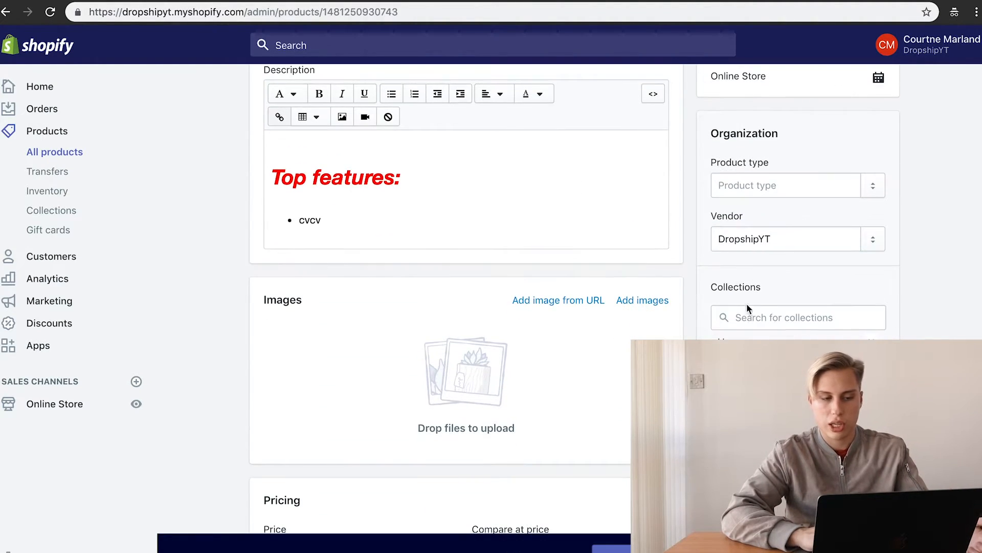
click(754, 320)
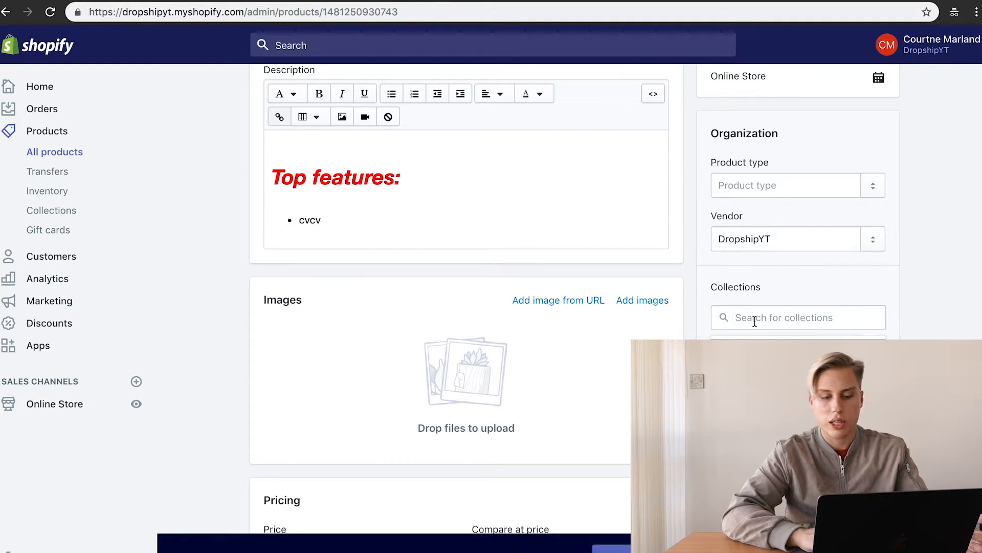
click(755, 358)
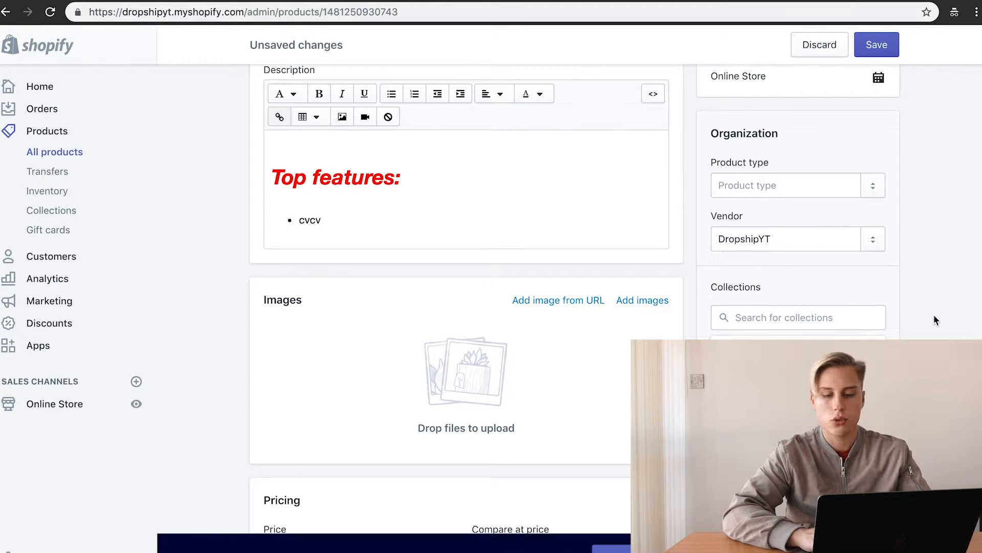
scroll(925, 205, up, 3)
click(874, 33)
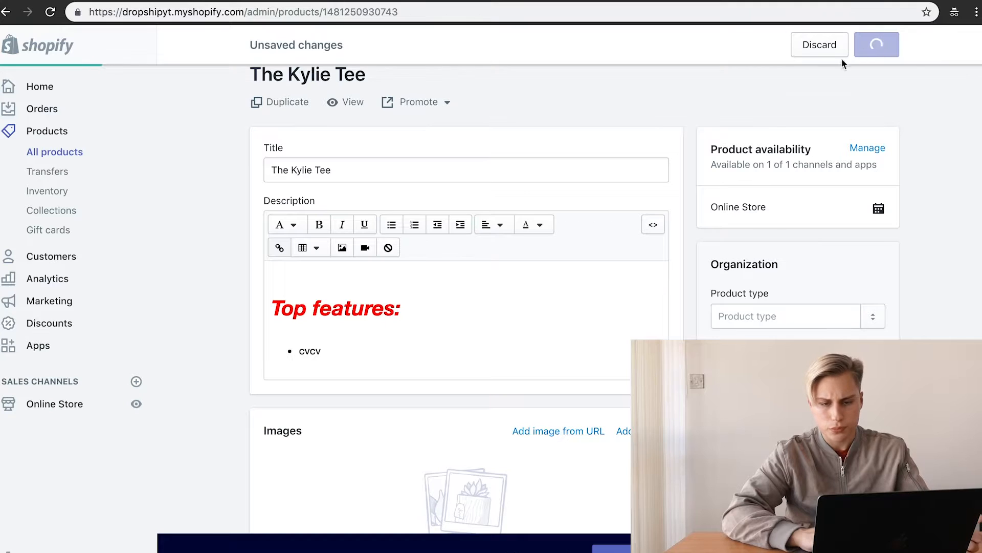
scroll(938, 310, down, 3)
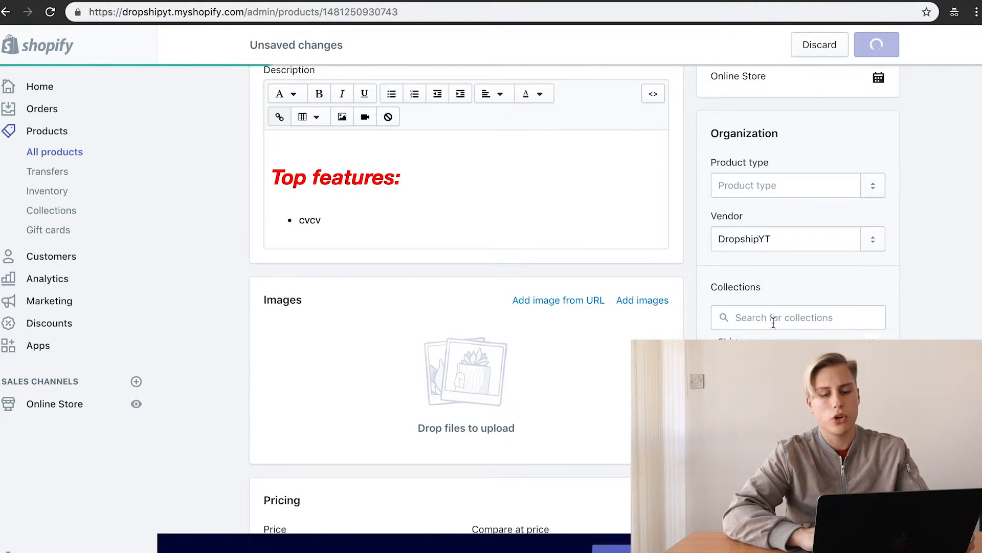
scroll(158, 188, up, 4)
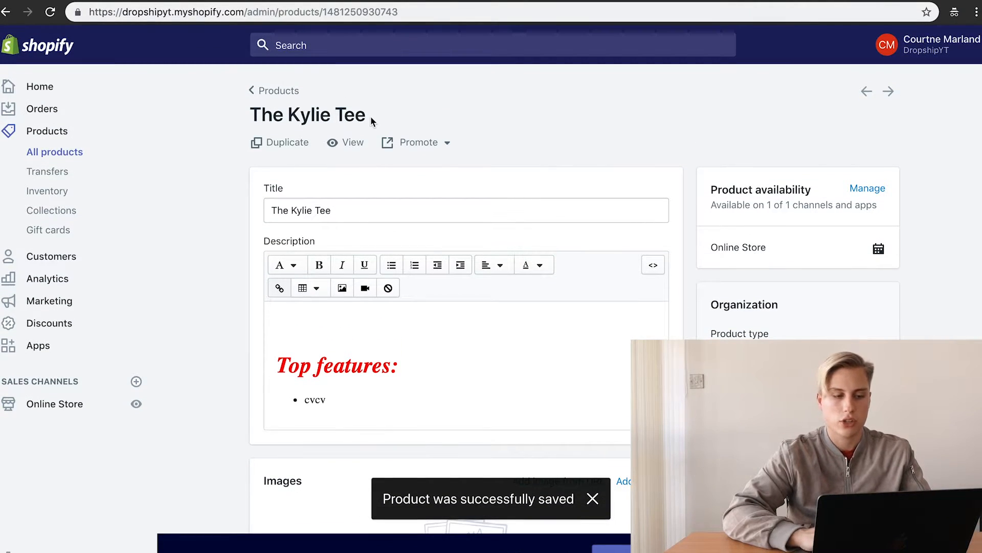
Step: Uncheck 'This is a physical product' so The Kylie Tee needs no shipping details
scroll(467, 307, down, 10)
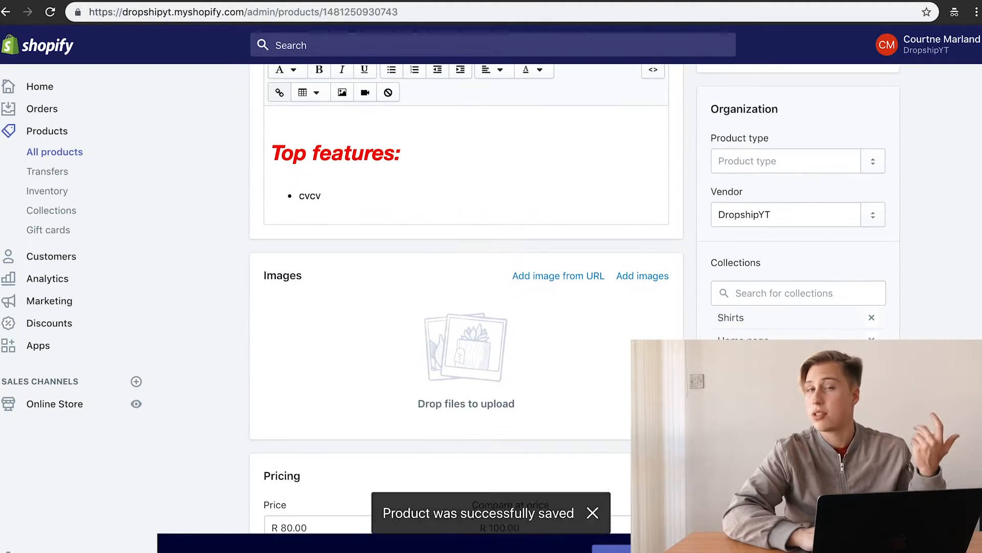
scroll(305, 243, down, 8)
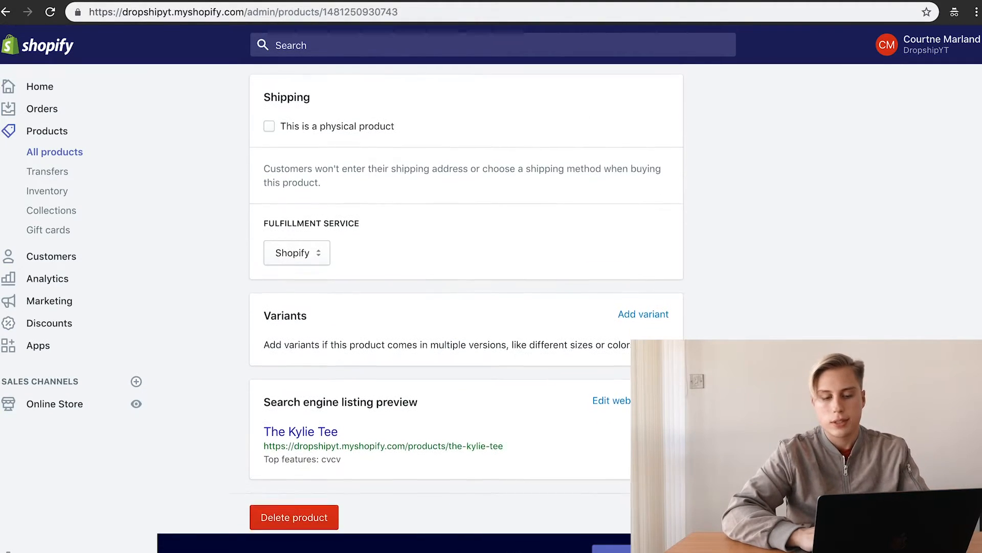
scroll(305, 244, up, 3)
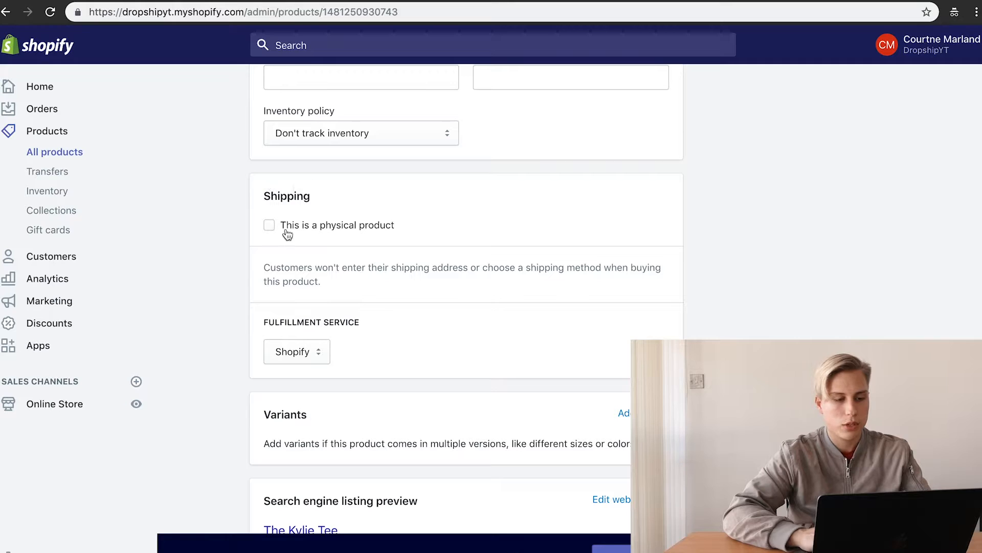
click(343, 232)
scroll(328, 358, down, 3)
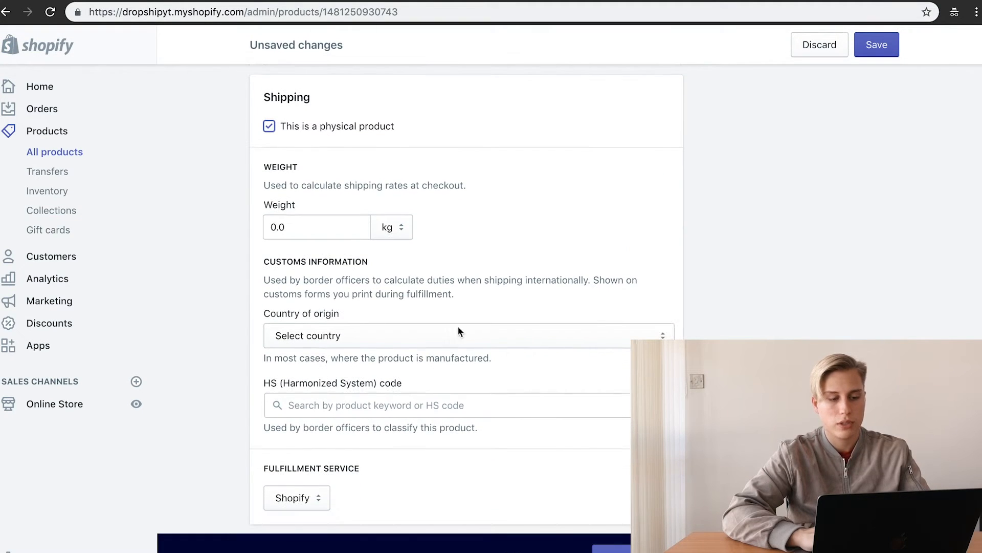
click(457, 330)
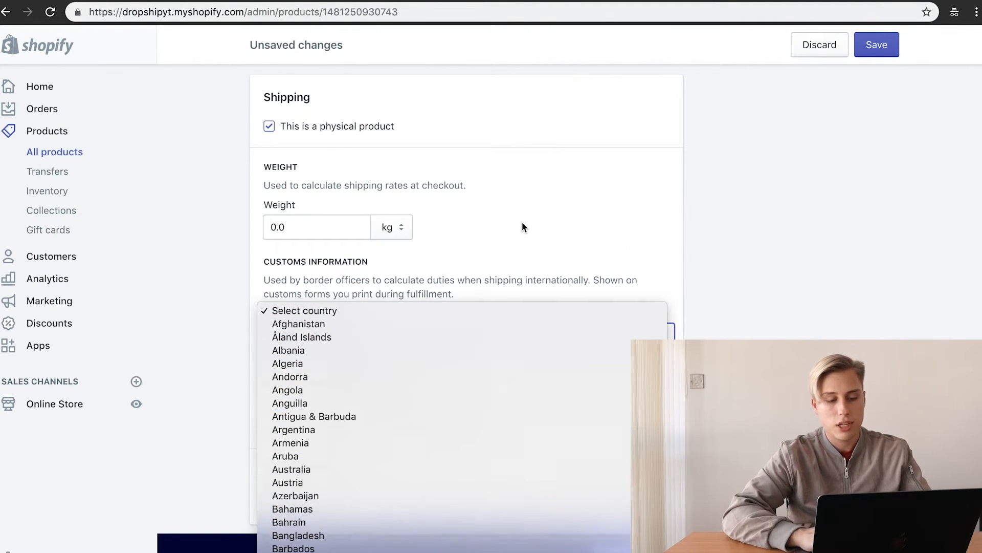
click(522, 223)
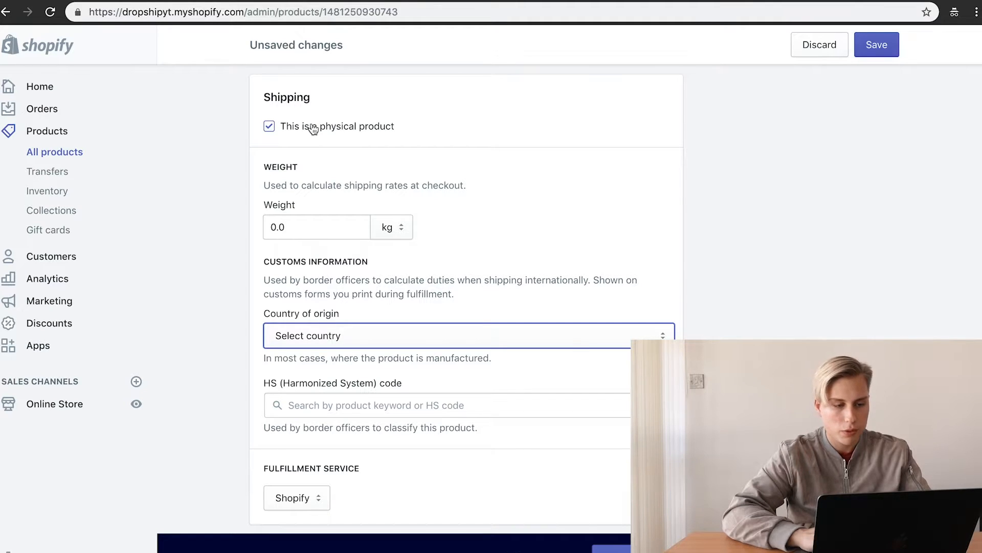
click(313, 128)
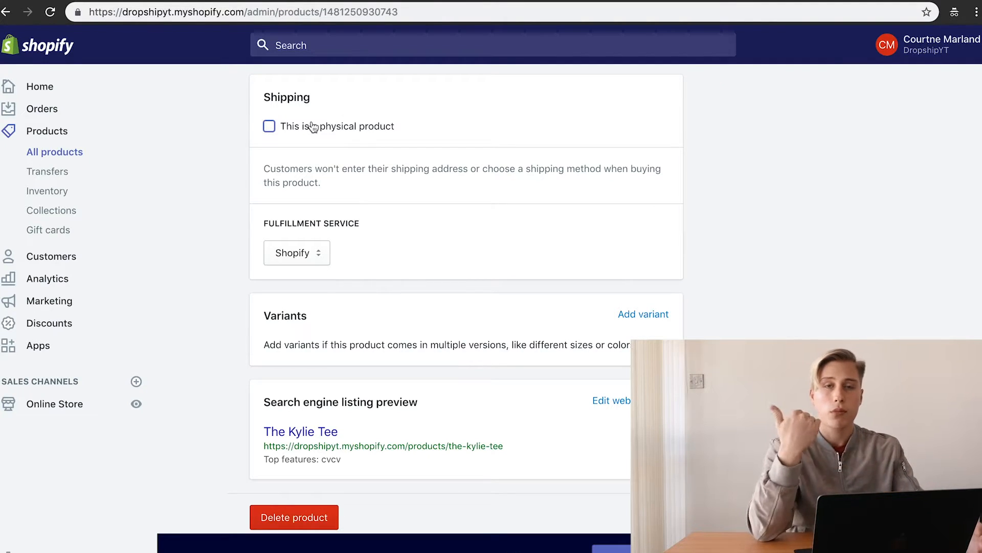
Step: Start adding variants, creating a Size option for The Kylie Tee
scroll(355, 305, down, 1)
scroll(355, 306, down, 1)
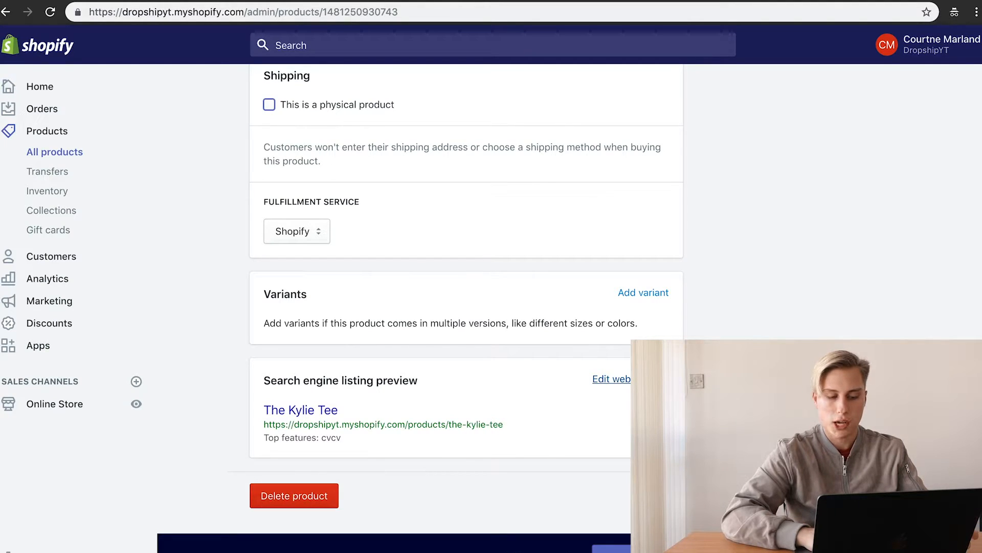
click(658, 293)
scroll(436, 362, down, 1)
Step: Enter Size values S, M, L and Color values Red, black, and save the six variants
scroll(436, 366, down, 2)
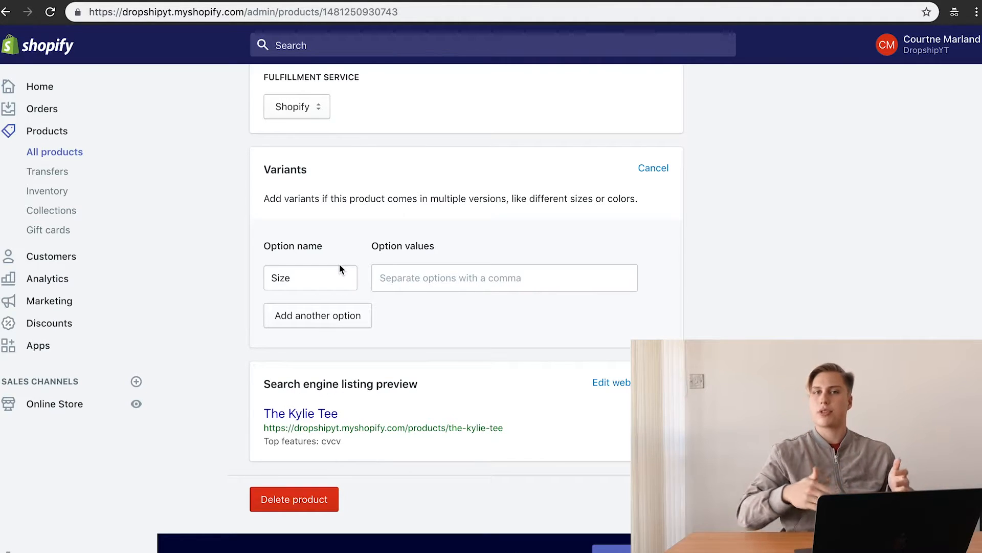
double_click(315, 284)
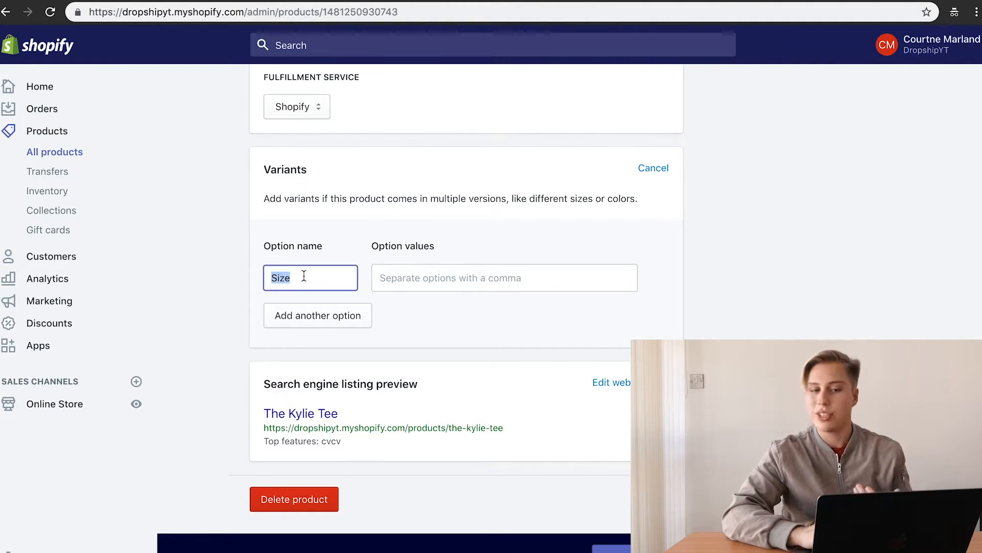
click(411, 268)
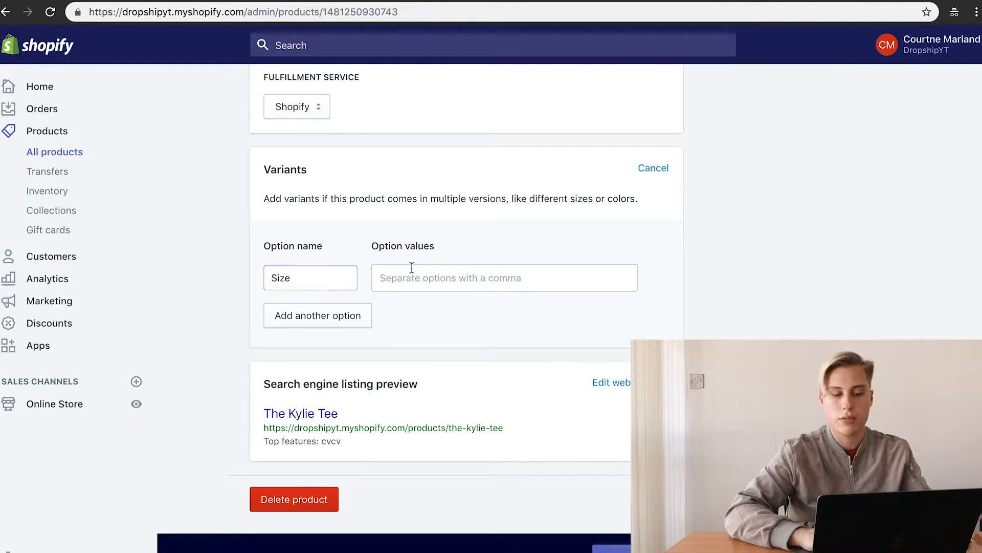
text(S,M,)
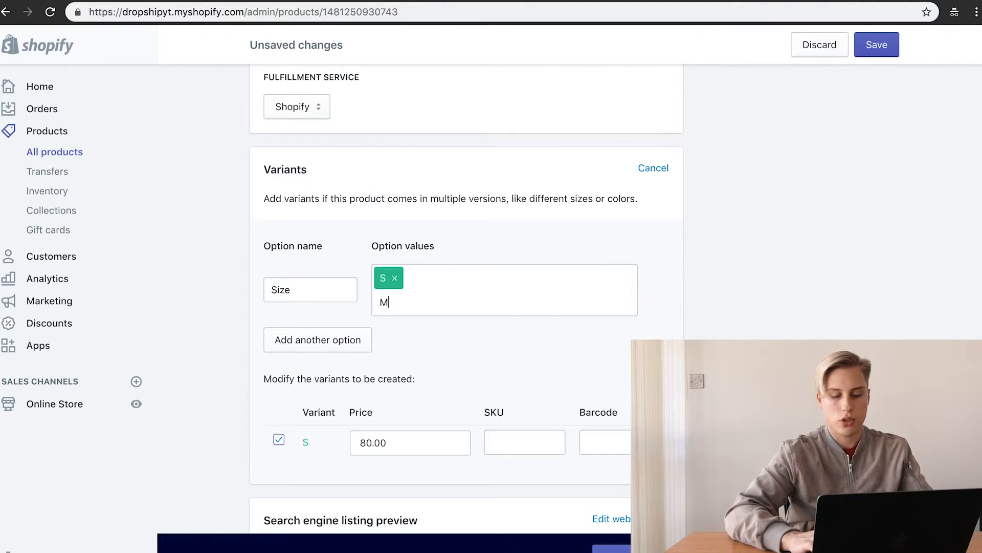
text(L,)
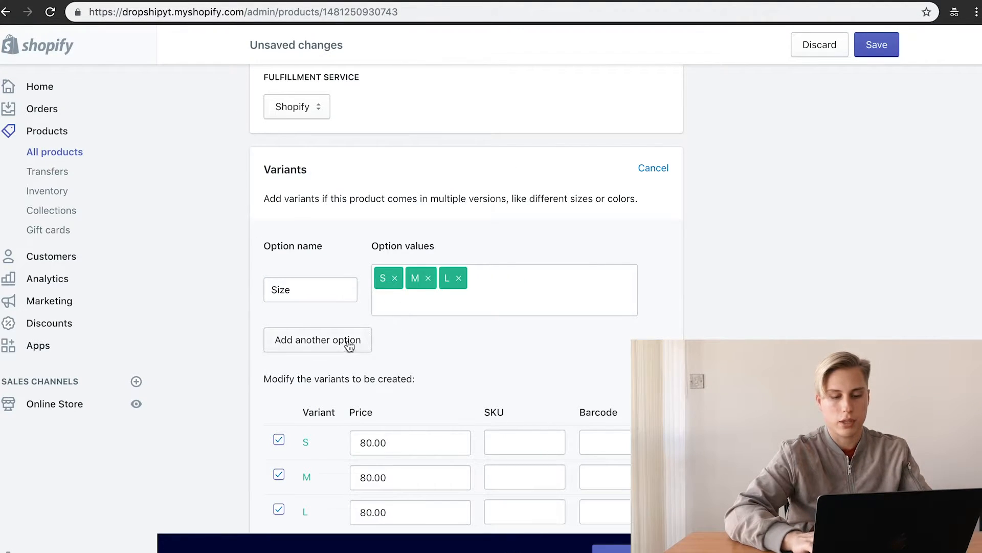
click(347, 341)
click(401, 339)
text(Red,bkac)
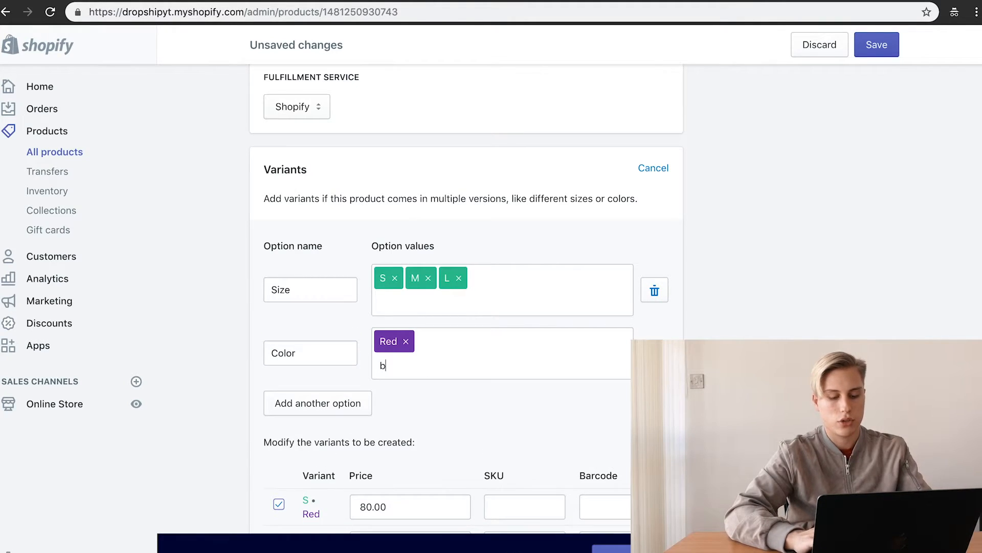
text(lack,)
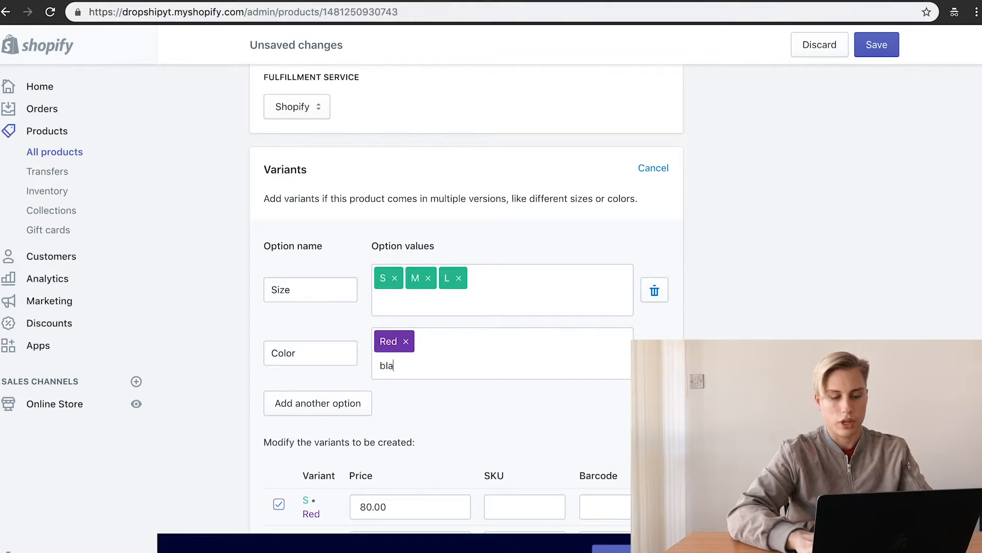
click(890, 45)
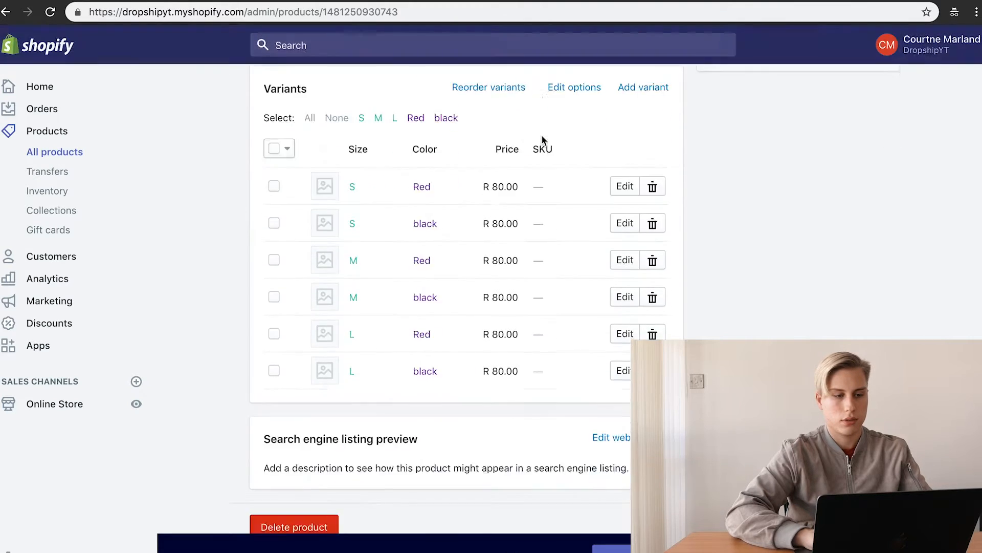
click(481, 1)
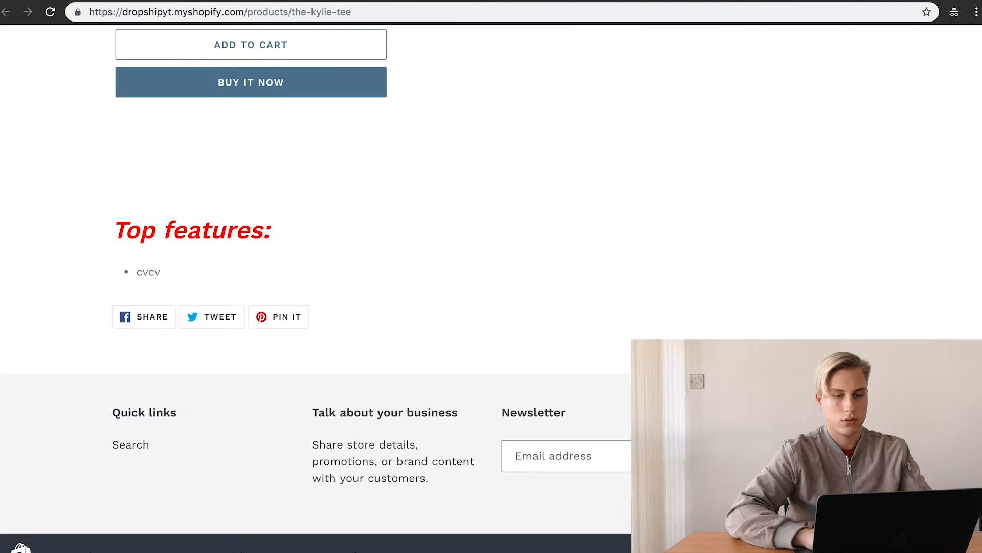
Step: Reload the storefront product page and choose Size L and Color black
click(52, 15)
scroll(207, 181, up, 4)
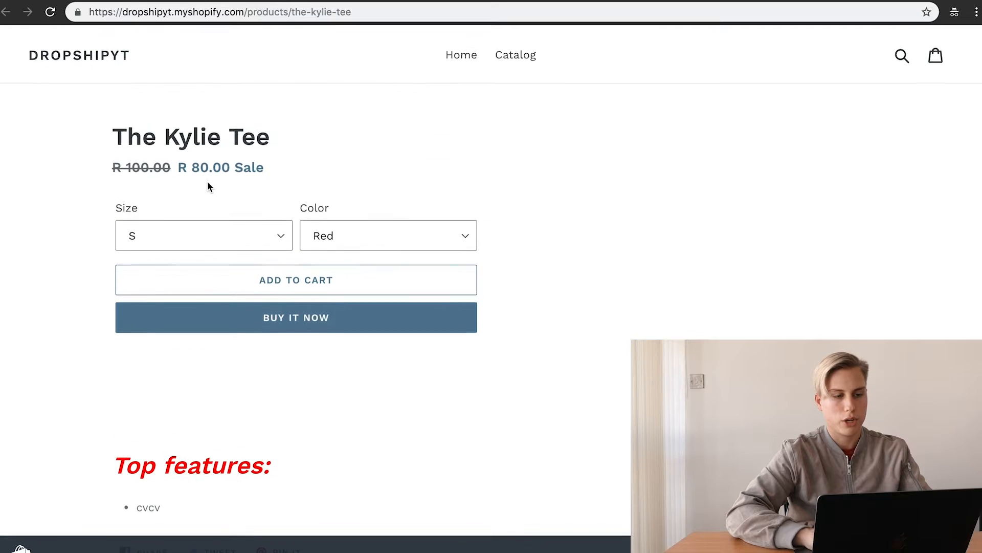
click(206, 229)
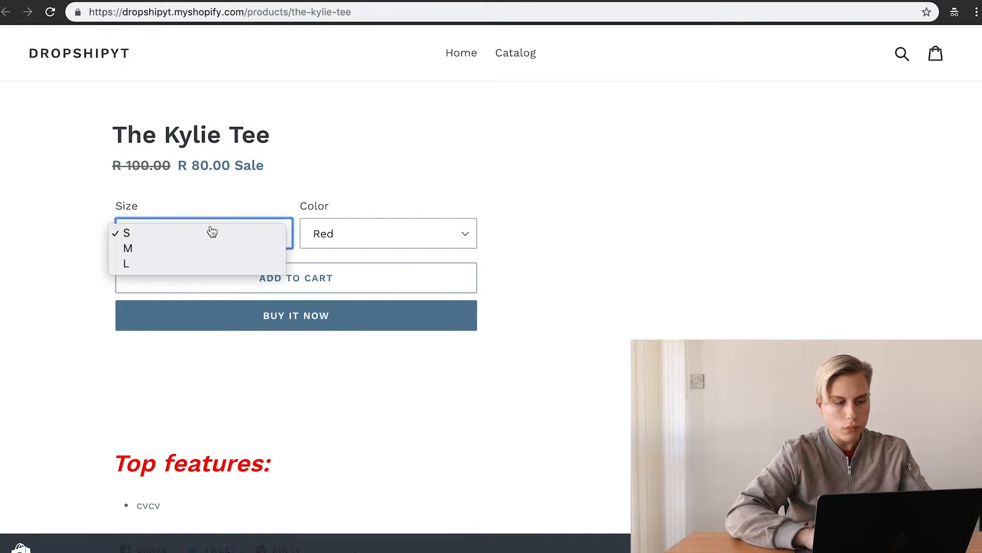
click(202, 264)
click(357, 220)
click(356, 243)
click(356, 249)
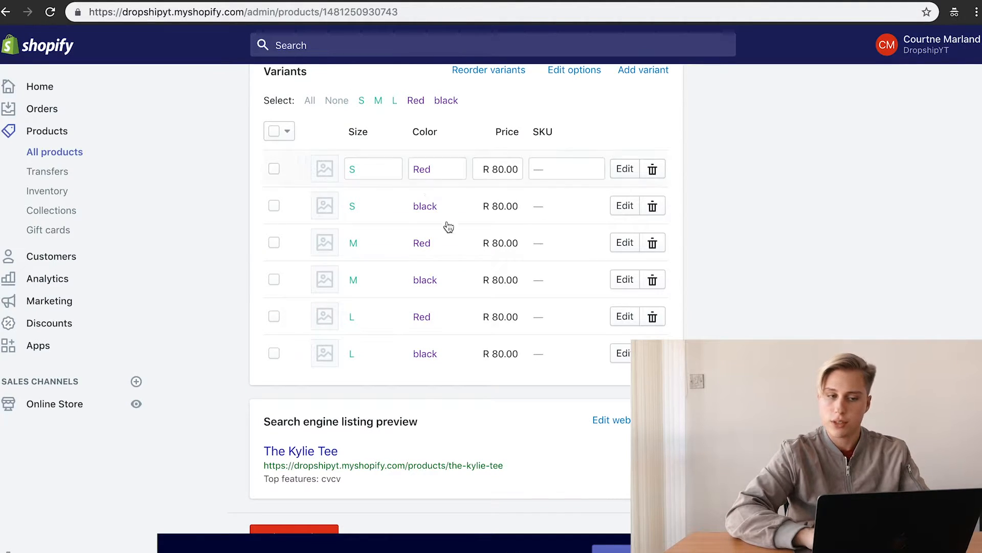
Step: Back in the admin, check the S/Red variant's R 80.00 price
scroll(451, 230, down, 1)
scroll(455, 235, up, 2)
scroll(455, 236, up, 1)
click(500, 220)
click(505, 256)
click(507, 293)
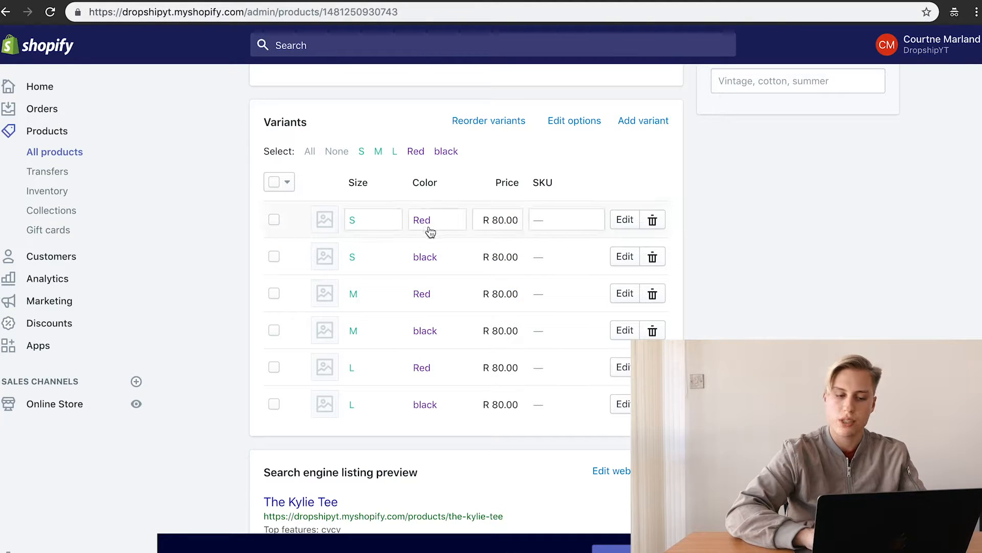
click(501, 404)
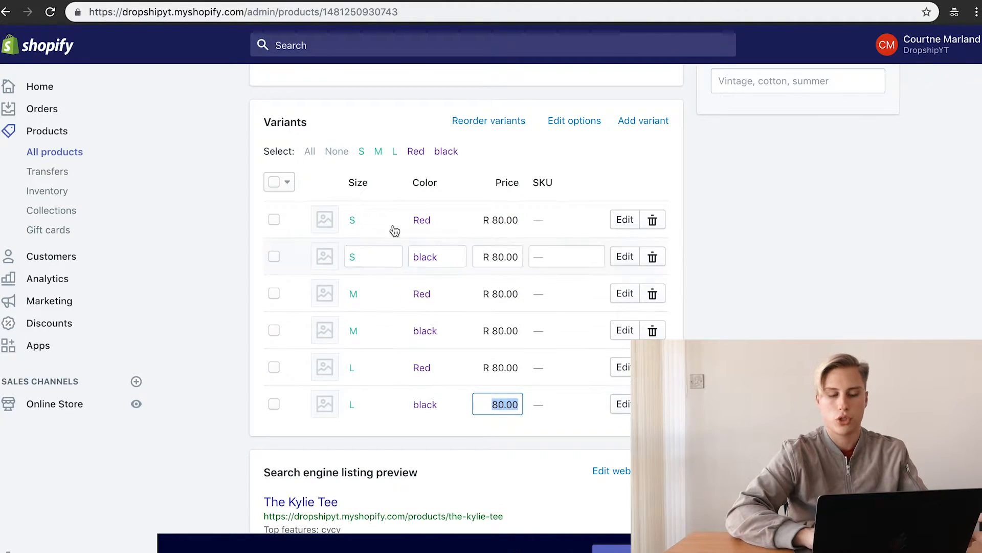
click(509, 220)
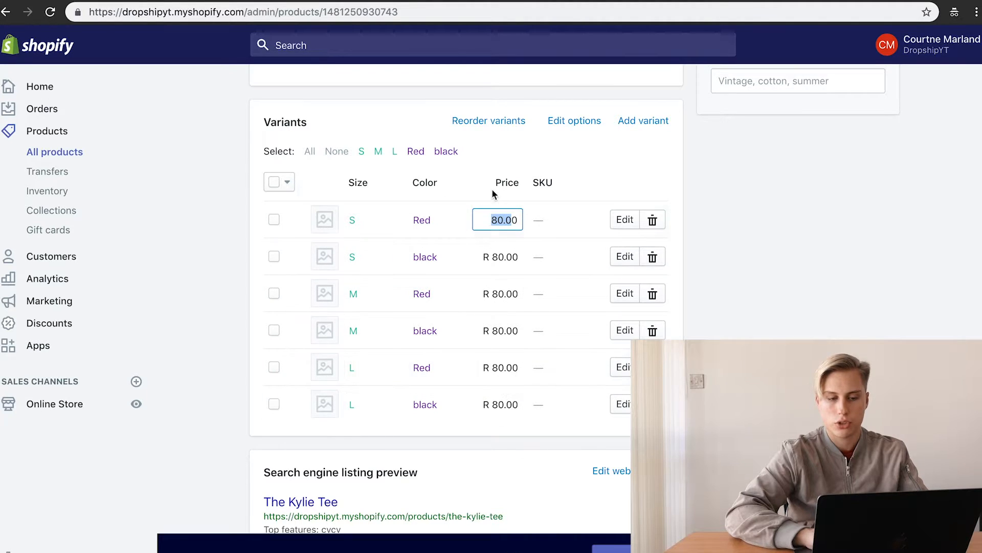
click(969, 269)
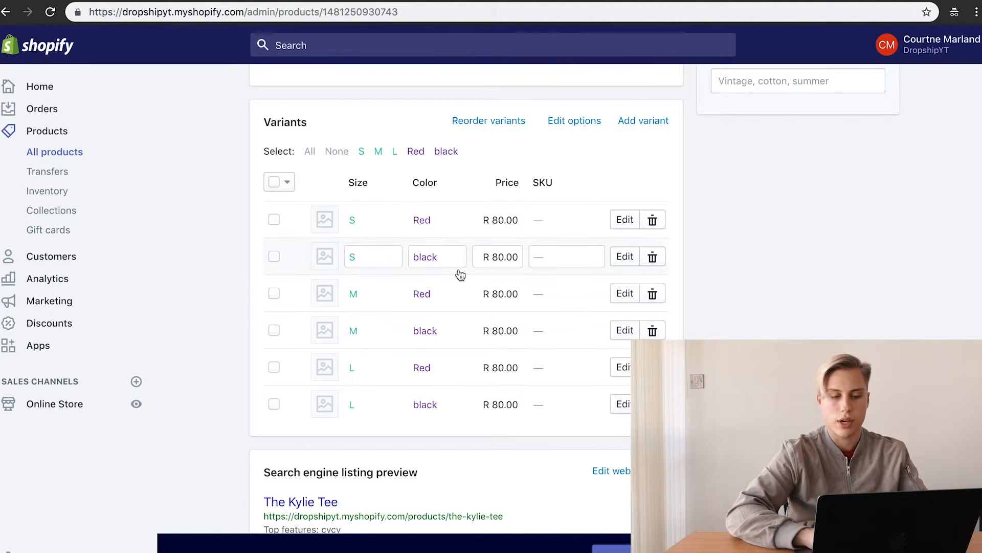
scroll(461, 274, up, 10)
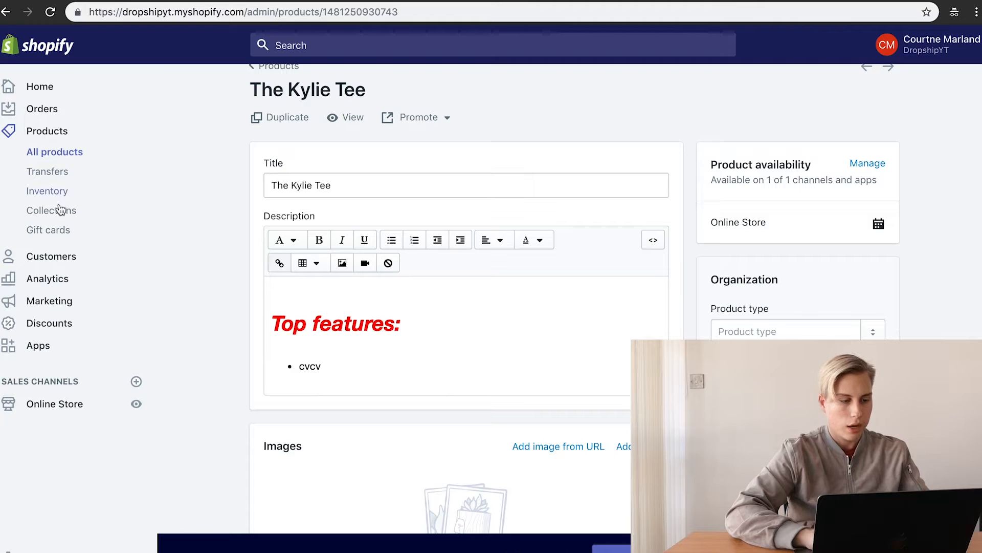
Step: Go to the store's Customers page, which has no customers yet
click(60, 259)
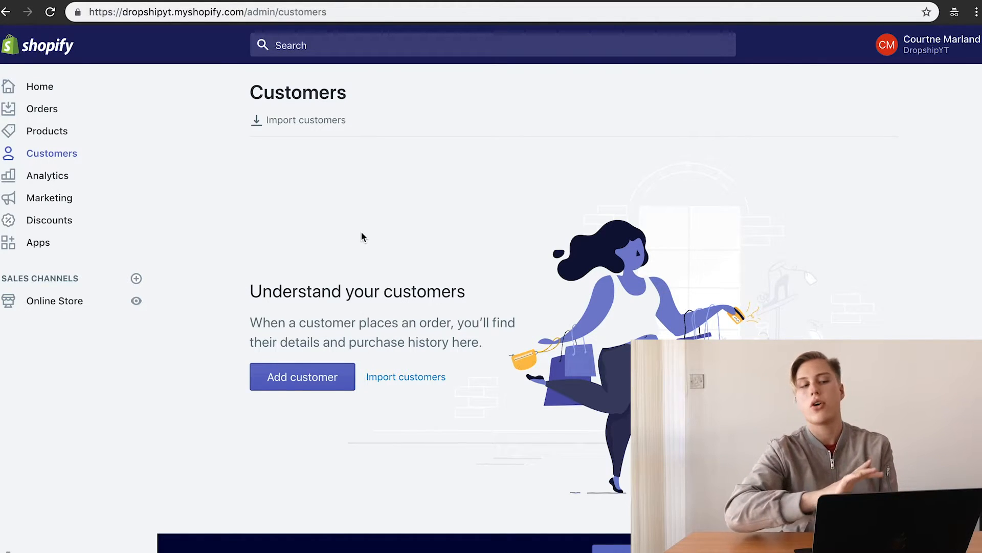
click(31, 177)
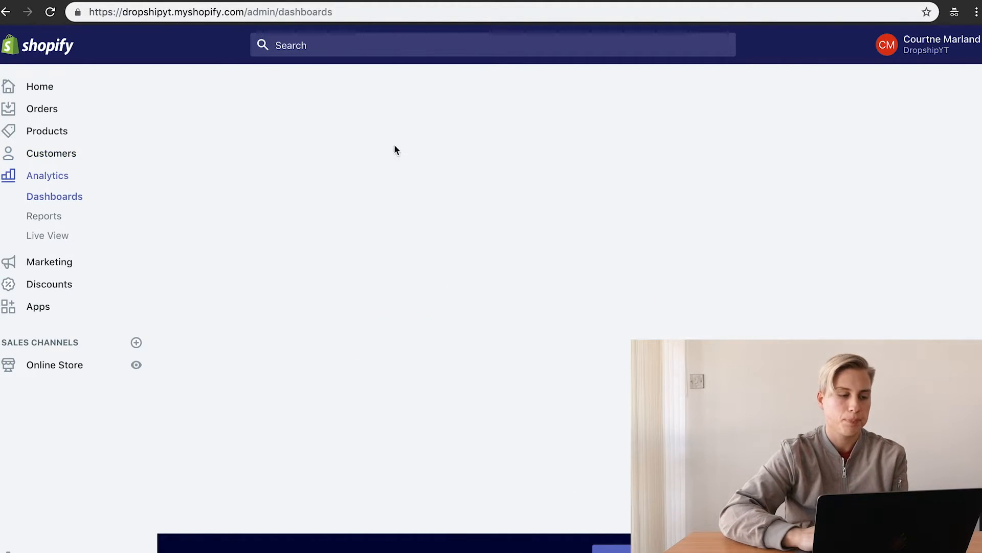
scroll(385, 321, down, 2)
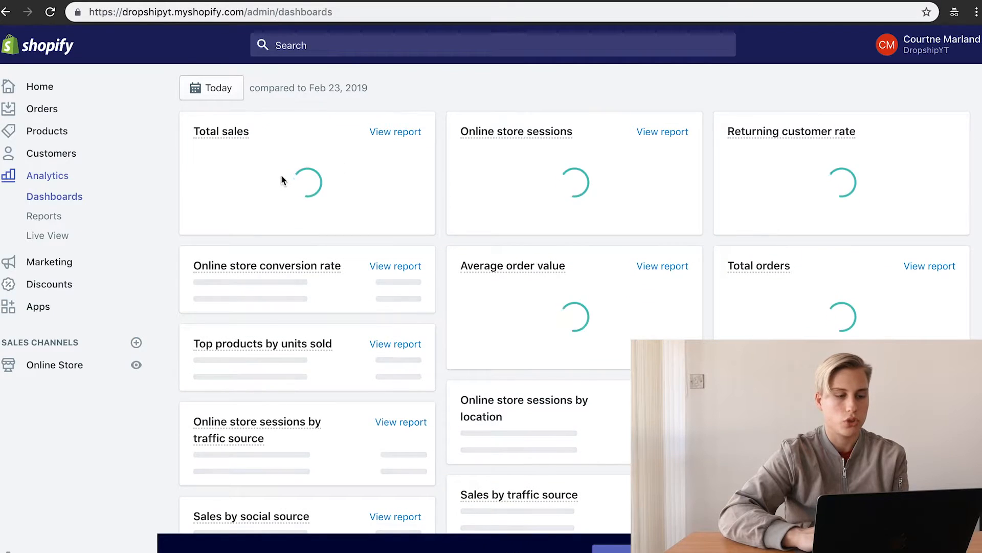
scroll(547, 186, down, 6)
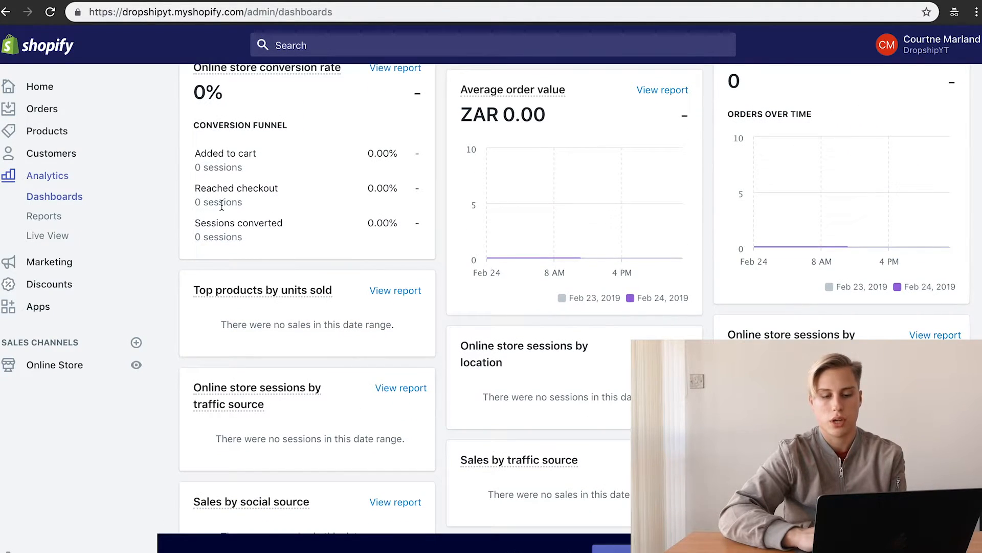
scroll(286, 204, up, 2)
scroll(259, 313, down, 4)
scroll(259, 313, down, 3)
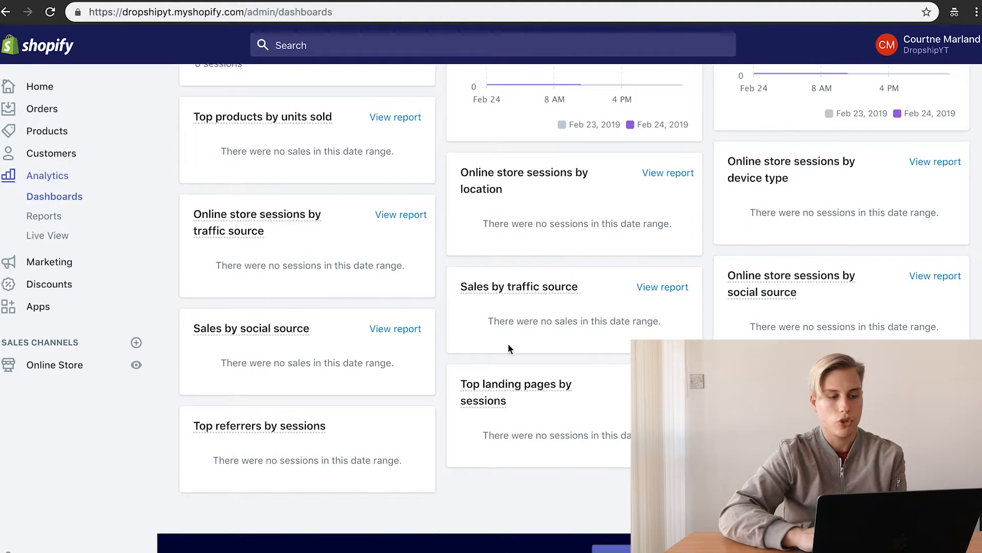
mouse_move(851, 258)
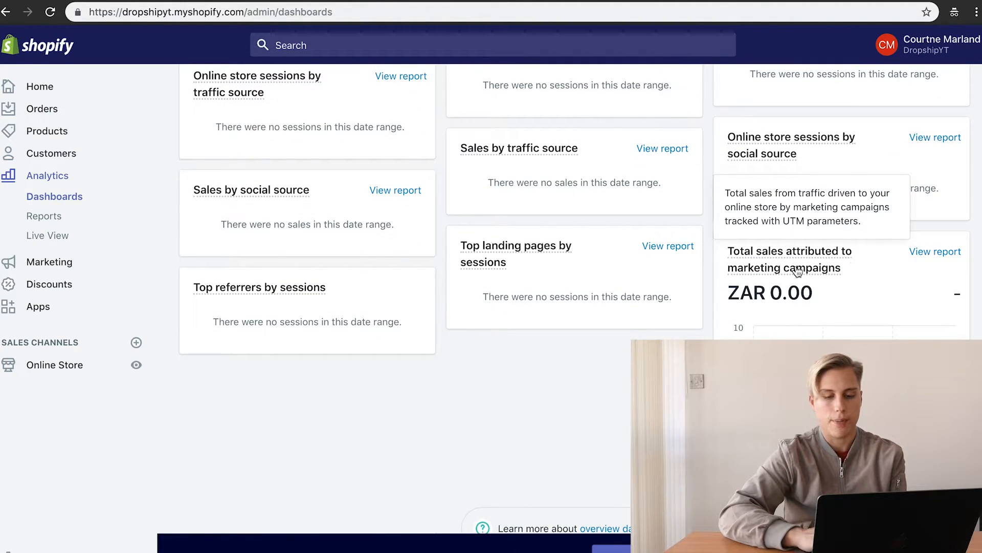
drag(791, 282, 724, 254)
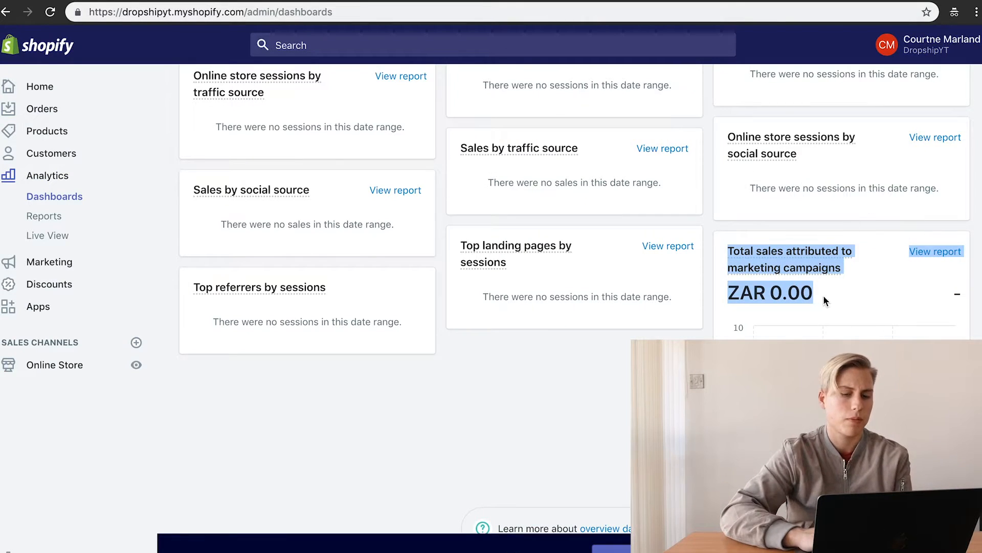
scroll(445, 415, up, 1)
scroll(537, 382, up, 3)
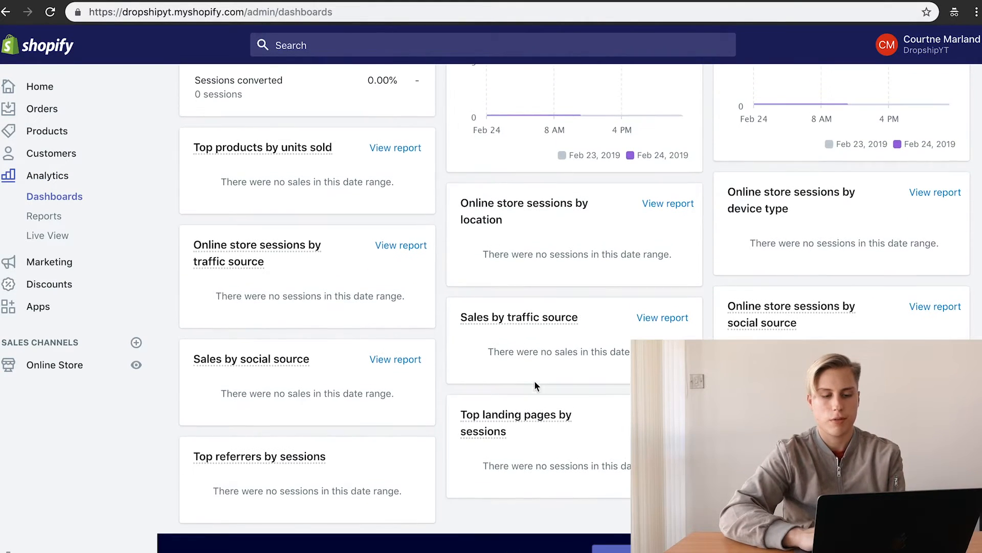
scroll(570, 225, up, 10)
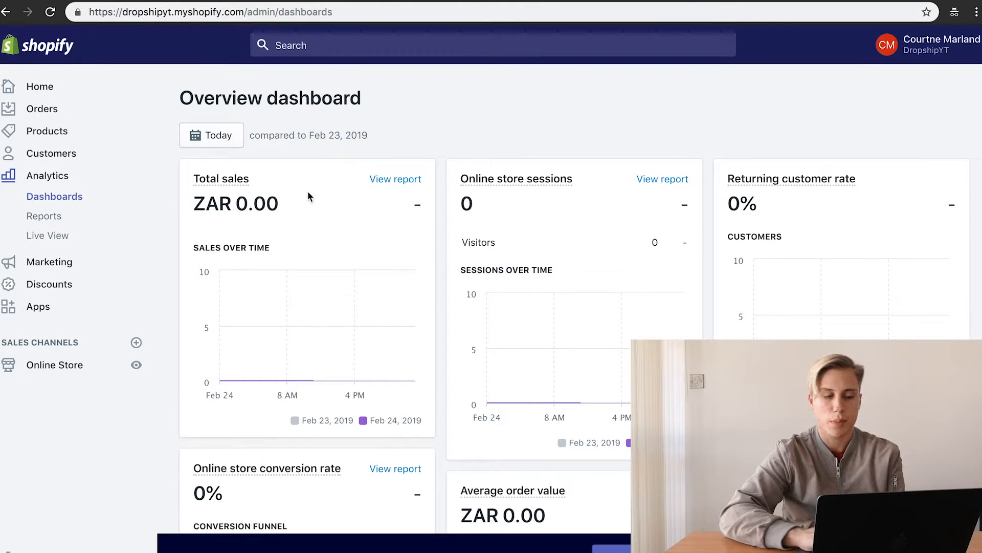
triple_click(253, 202)
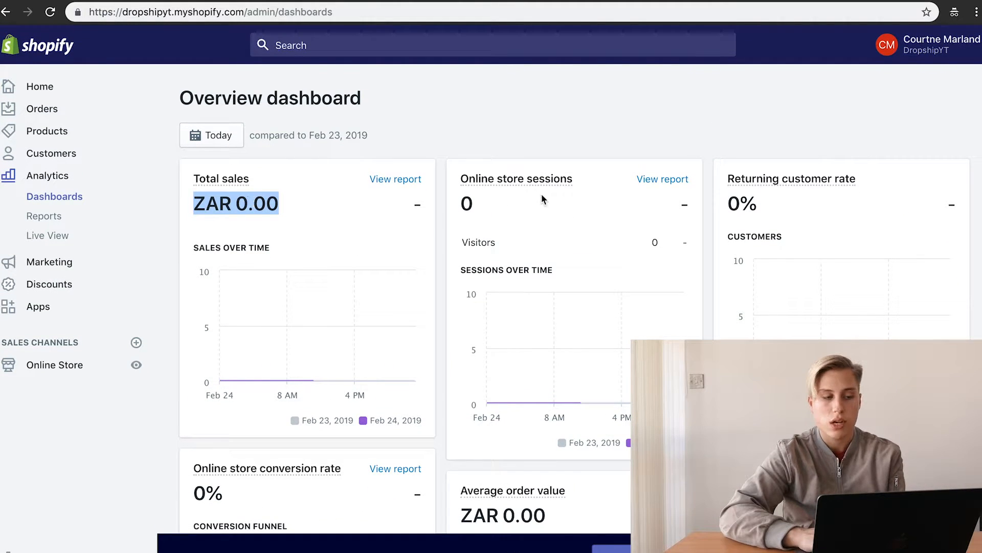
triple_click(508, 224)
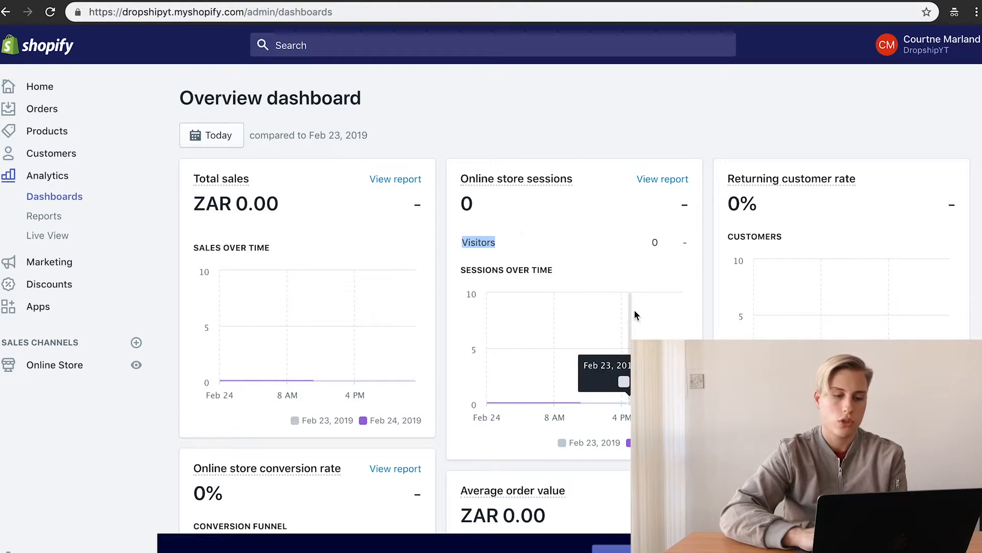
scroll(755, 313, down, 1)
triple_click(775, 160)
scroll(775, 154, down, 2)
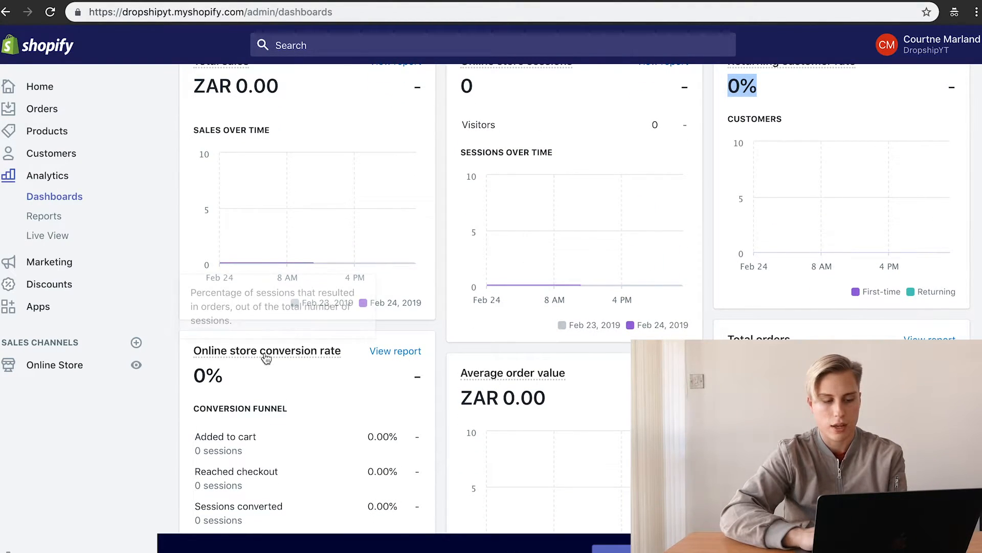
triple_click(195, 373)
scroll(442, 500, down, 4)
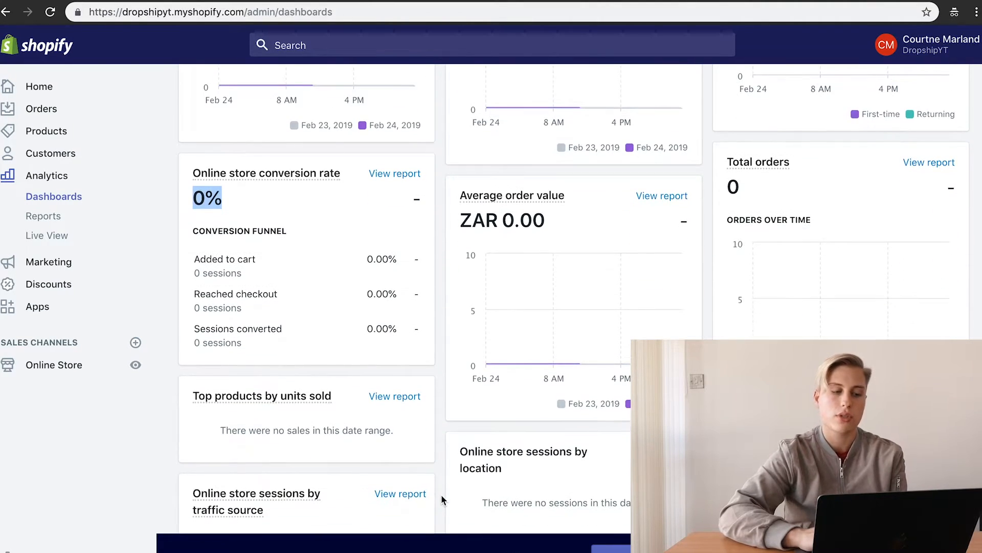
mouse_move(265, 170)
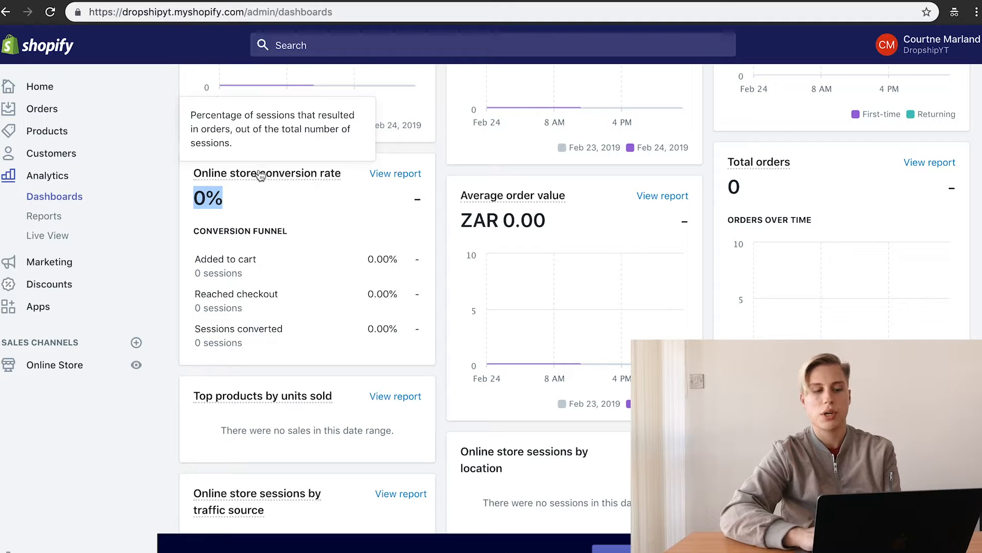
scroll(405, 253, up, 5)
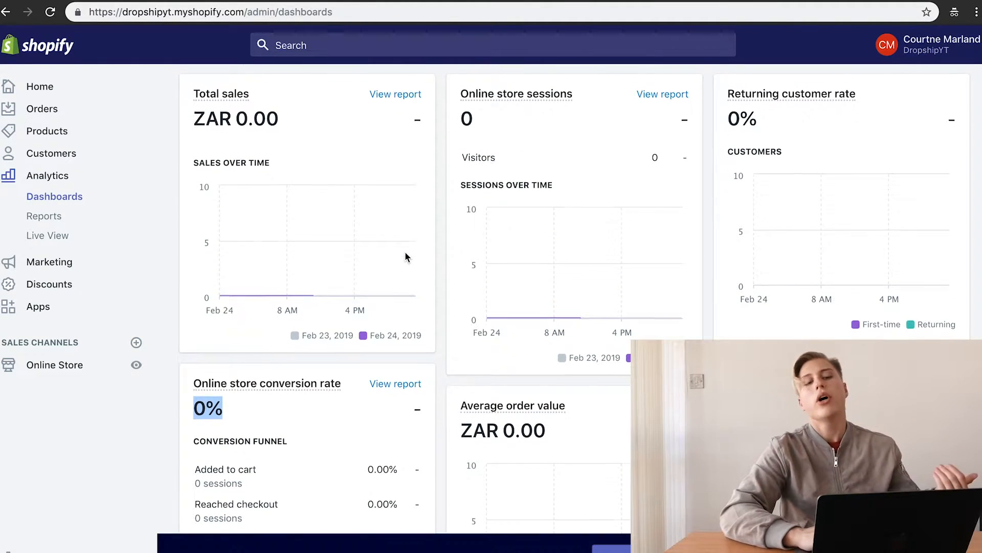
scroll(405, 256, down, 2)
double_click(479, 372)
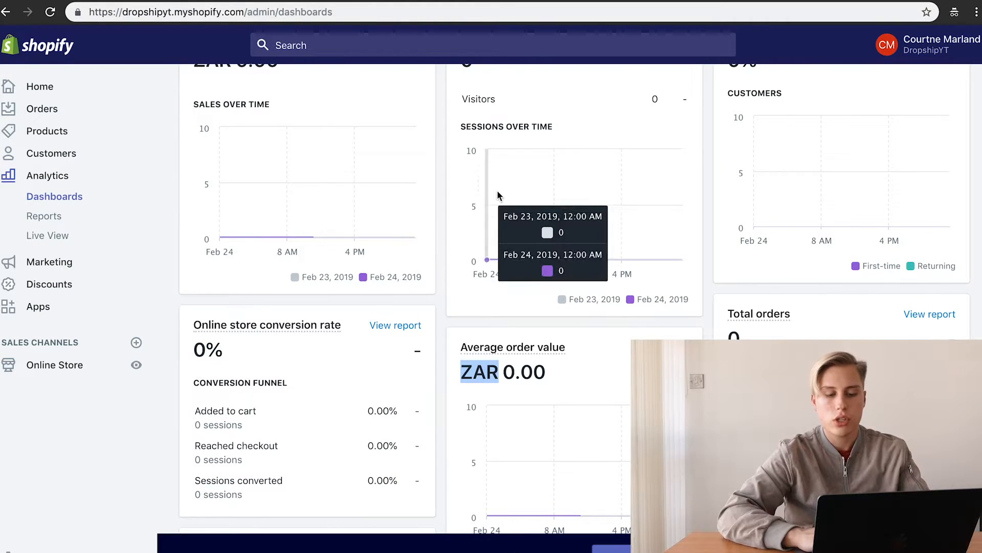
scroll(499, 192, up, 3)
click(275, 223)
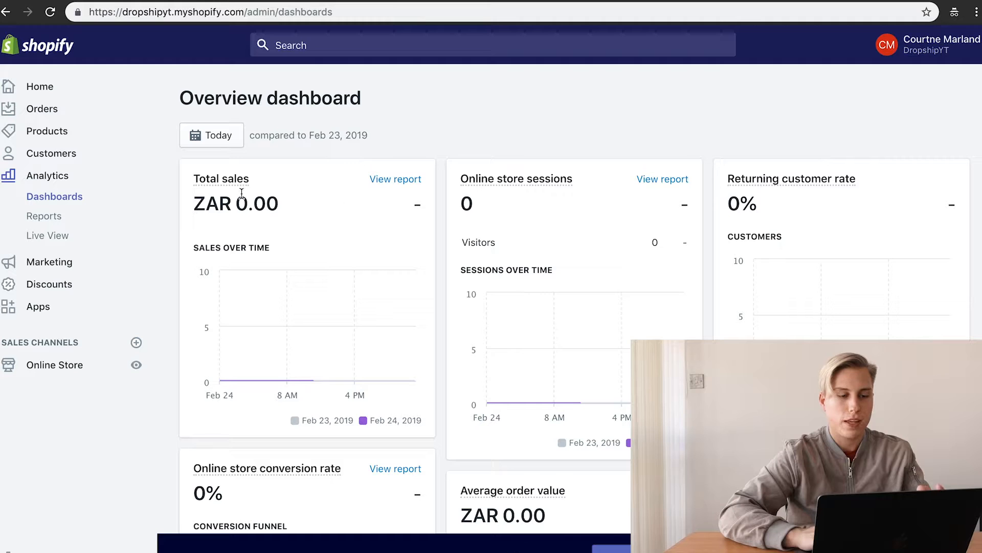
double_click(214, 204)
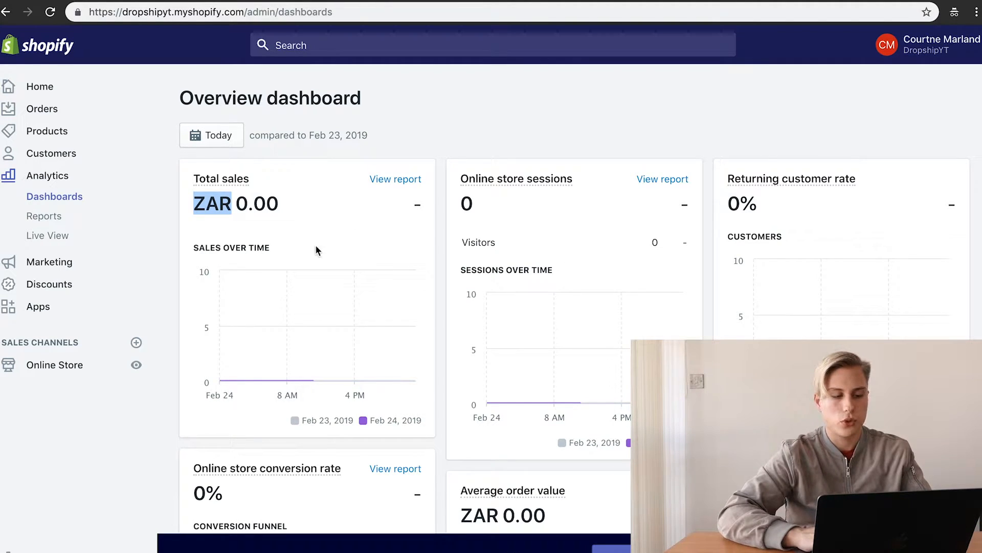
click(57, 543)
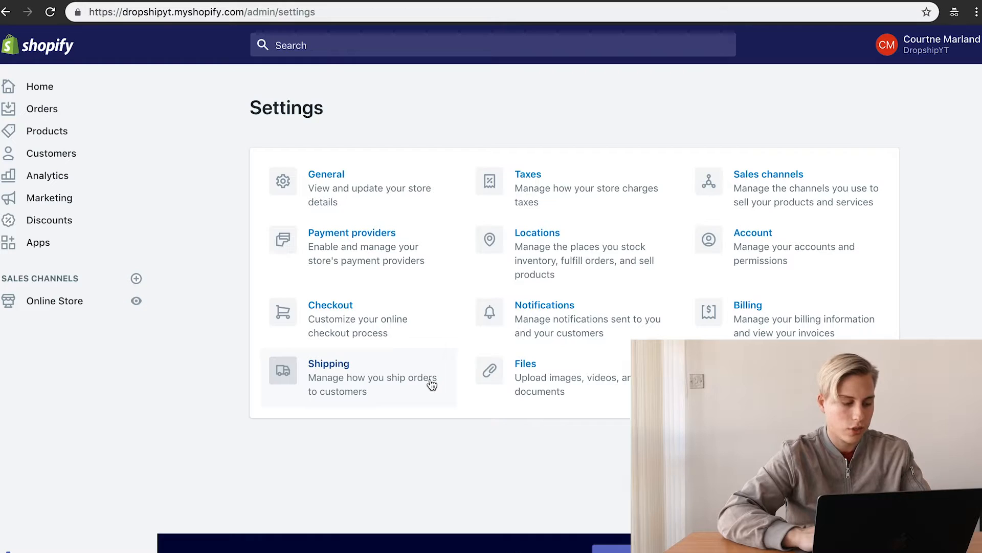
Step: In General settings, change the store currency from South African rand to US dollar (USD) and save
click(371, 198)
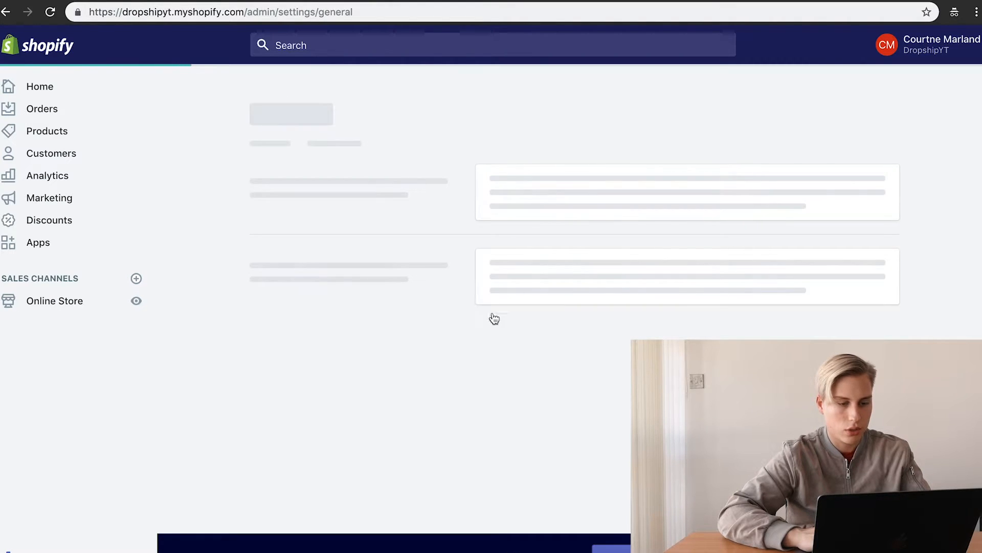
scroll(587, 333, down, 10)
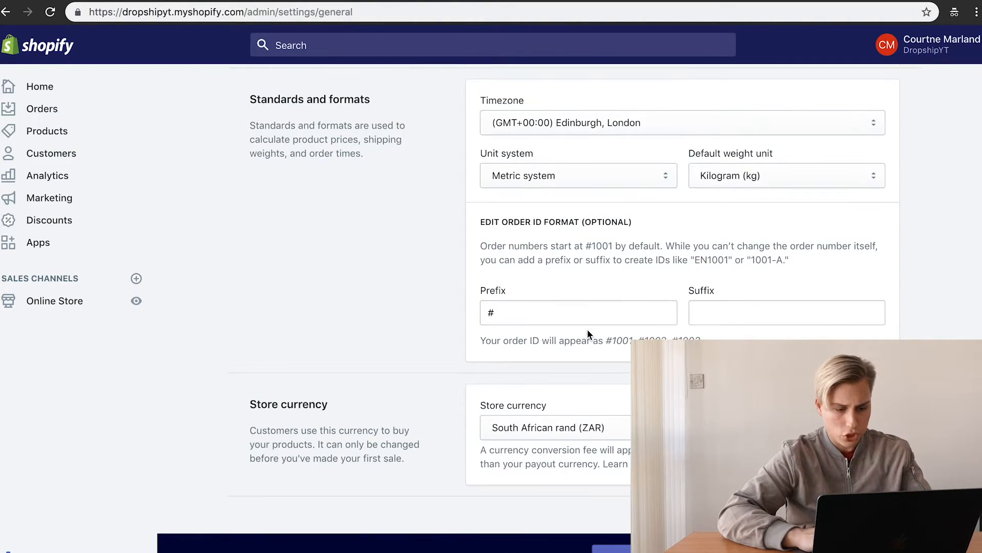
click(566, 399)
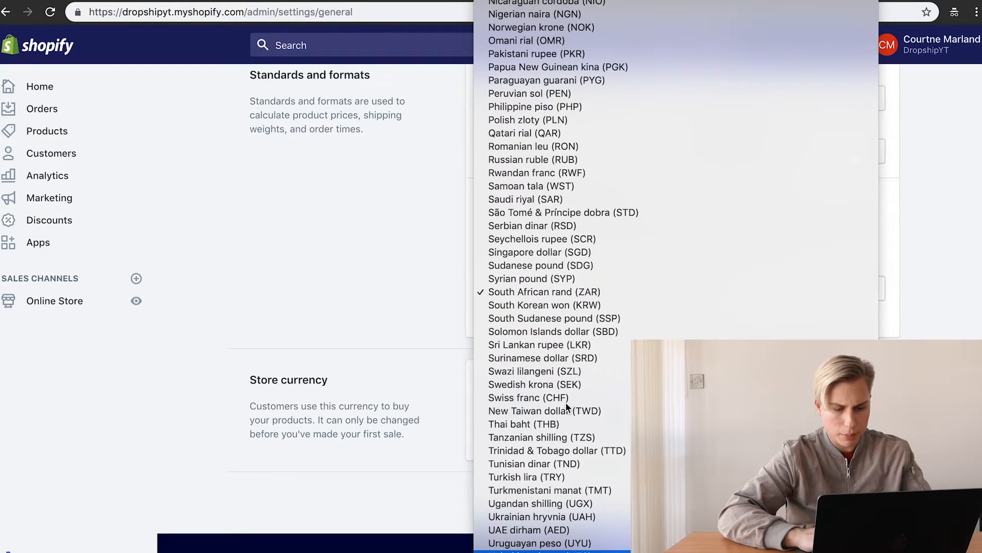
scroll(566, 401, down, 2)
scroll(566, 401, up, 3)
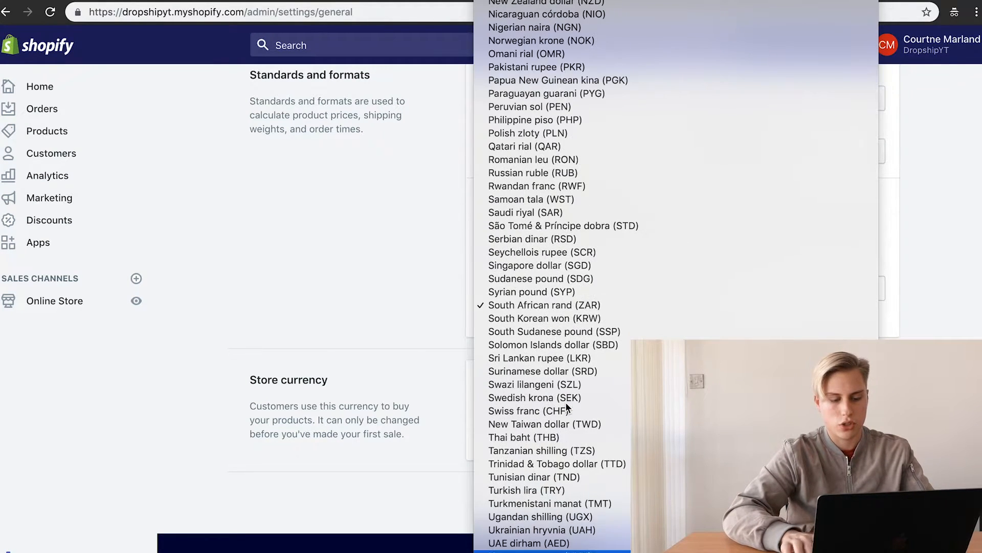
scroll(555, 532, down, 3)
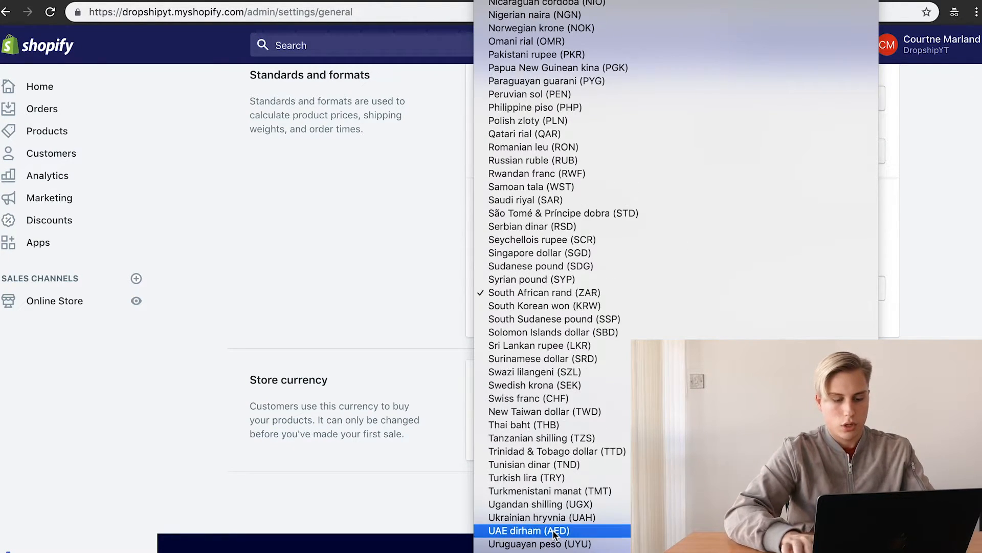
scroll(555, 535, up, 20)
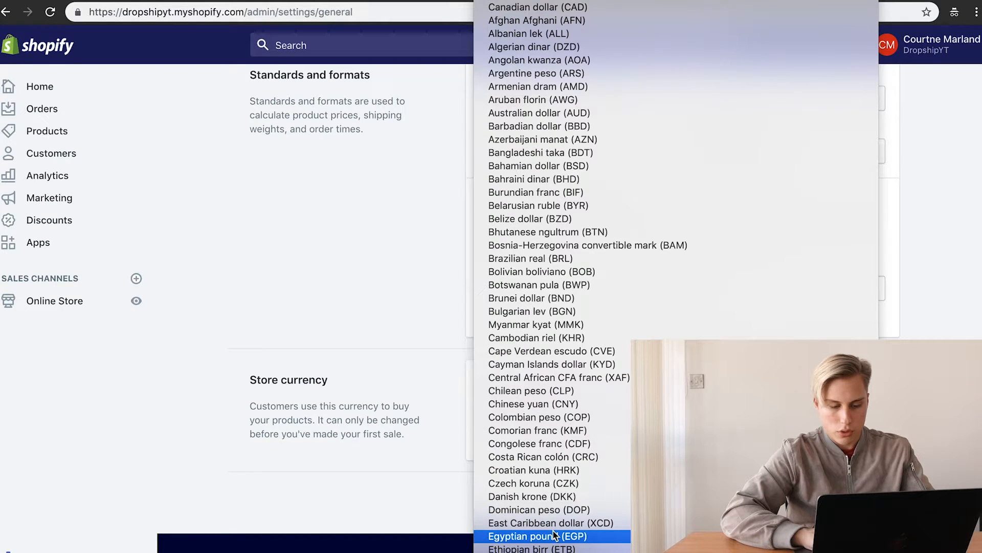
click(555, 0)
click(877, 45)
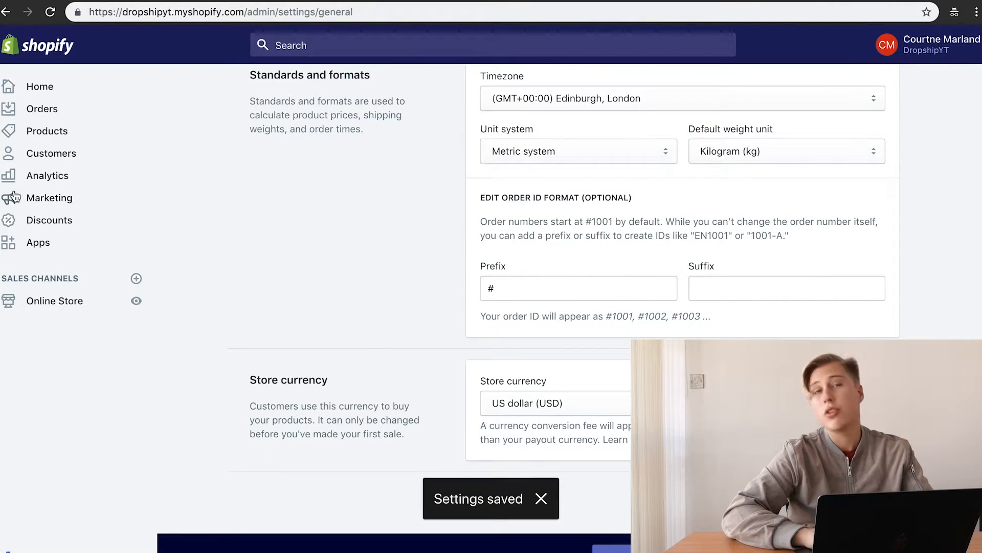
click(62, 178)
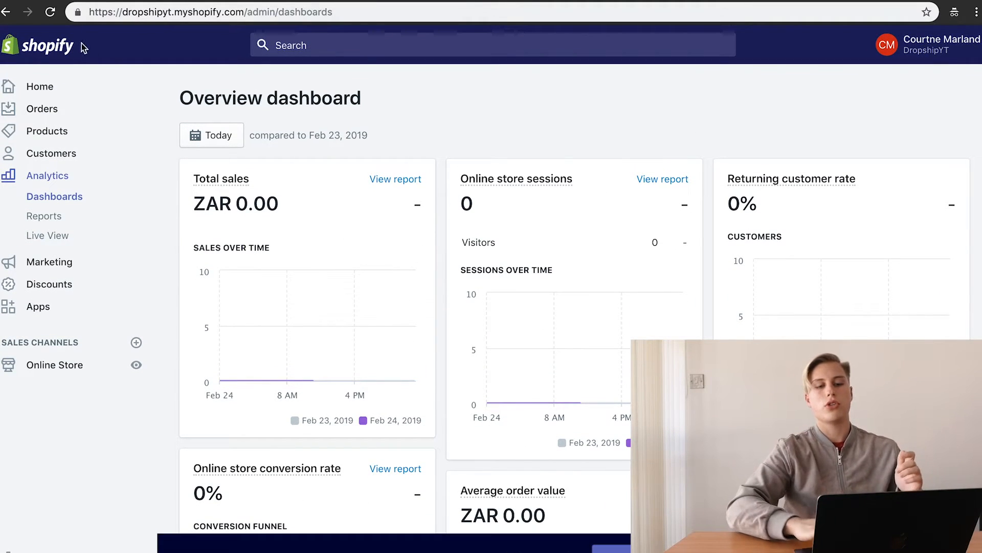
click(50, 152)
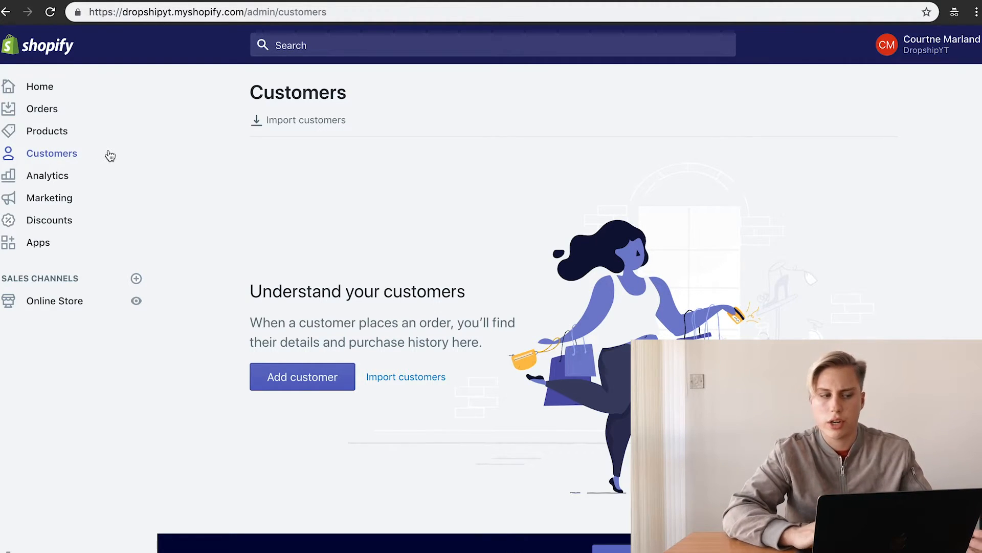
click(81, 193)
click(77, 183)
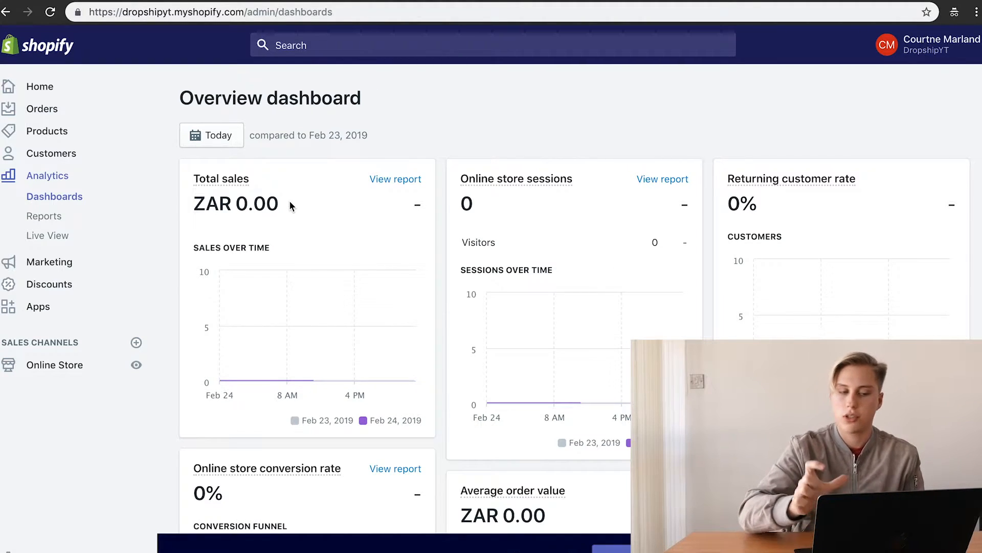
click(36, 550)
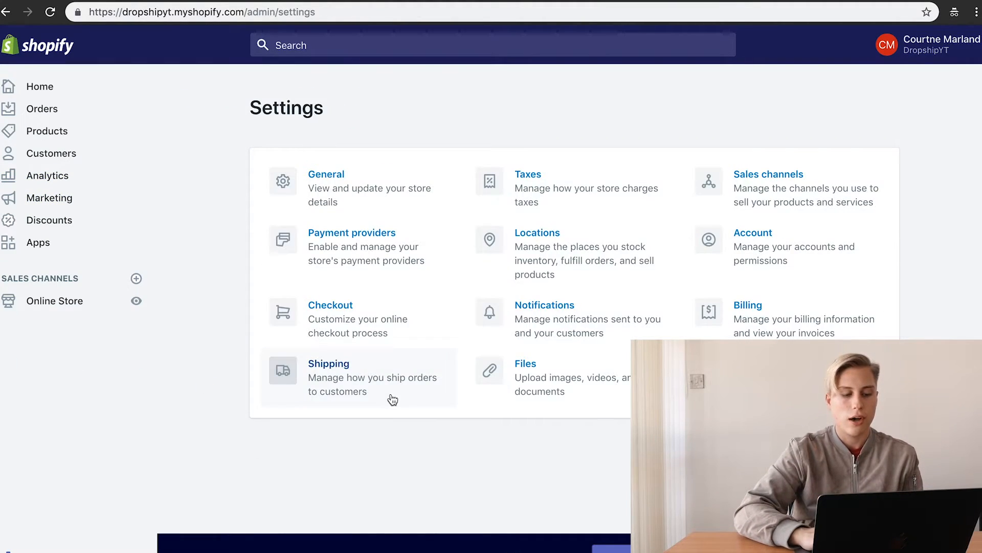
click(379, 204)
scroll(745, 327, down, 1)
scroll(608, 307, down, 6)
click(600, 281)
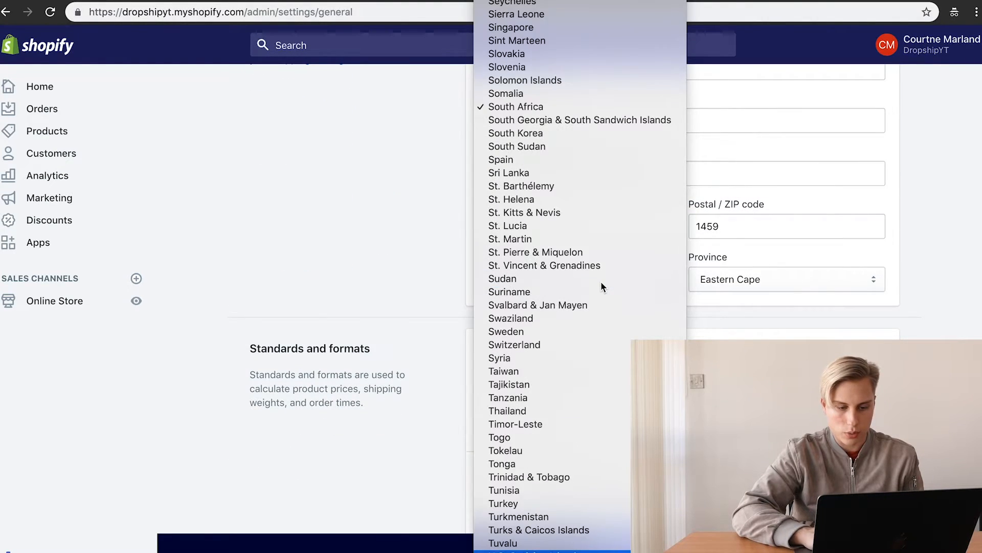
scroll(600, 281, down, 2)
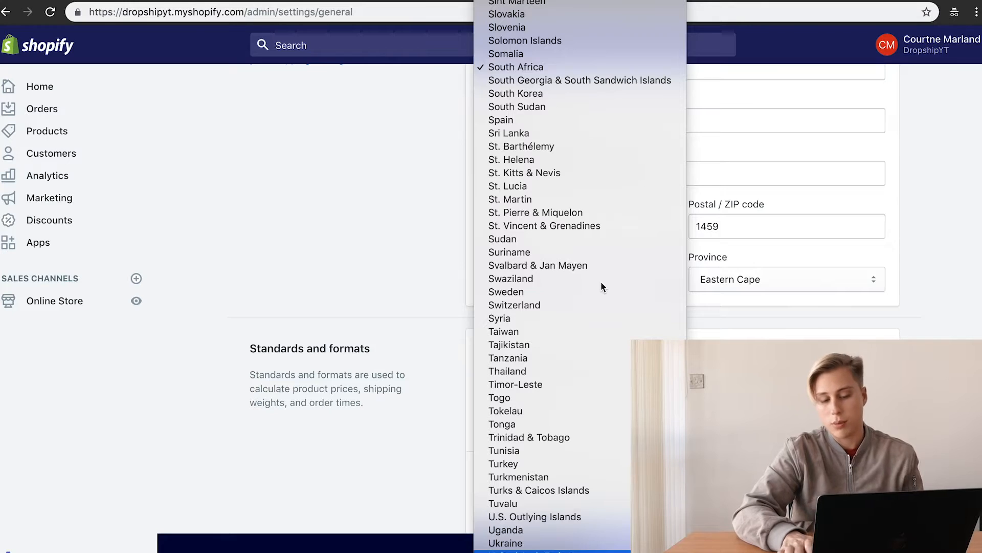
scroll(564, 504, down, 1)
click(568, 551)
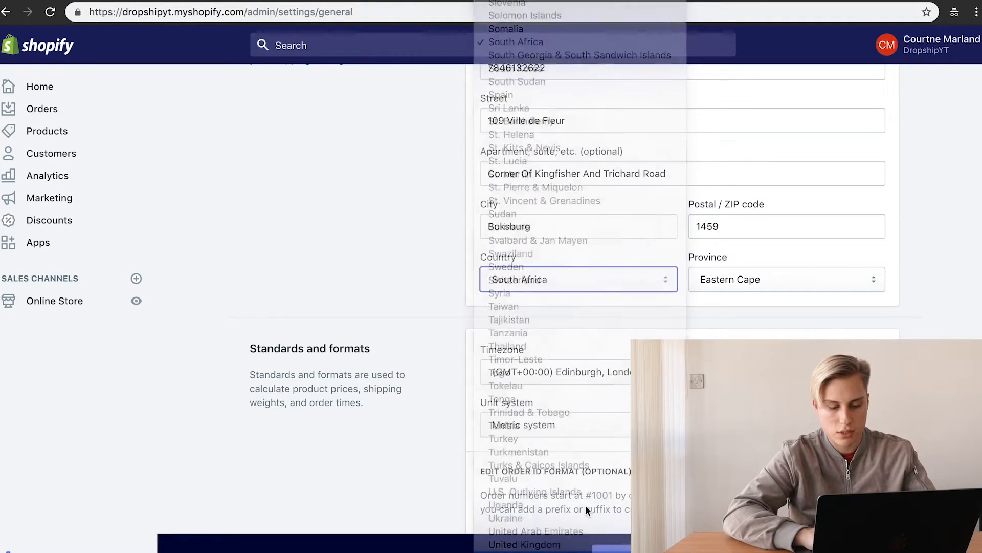
scroll(736, 233, up, 1)
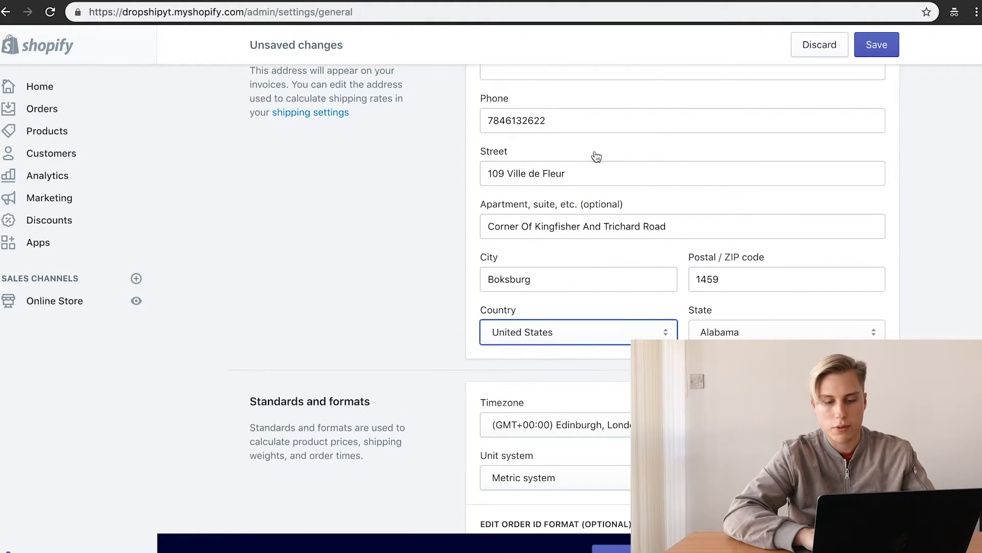
scroll(682, 233, up, 4)
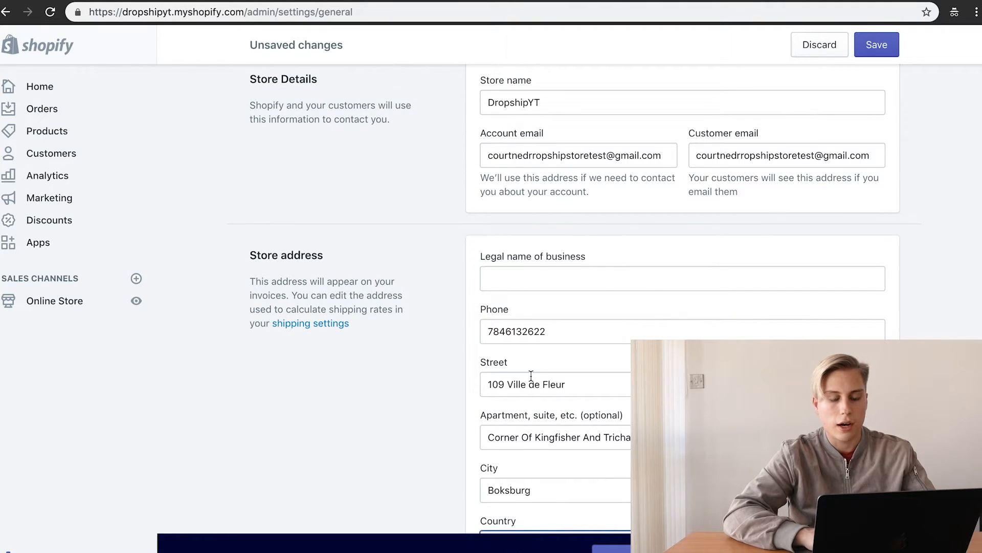
scroll(531, 376, down, 4)
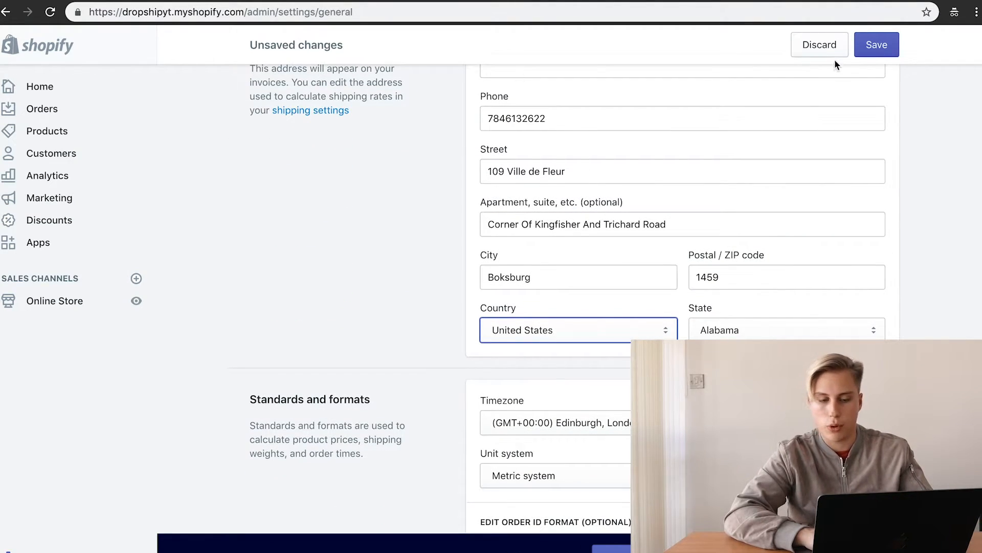
click(833, 51)
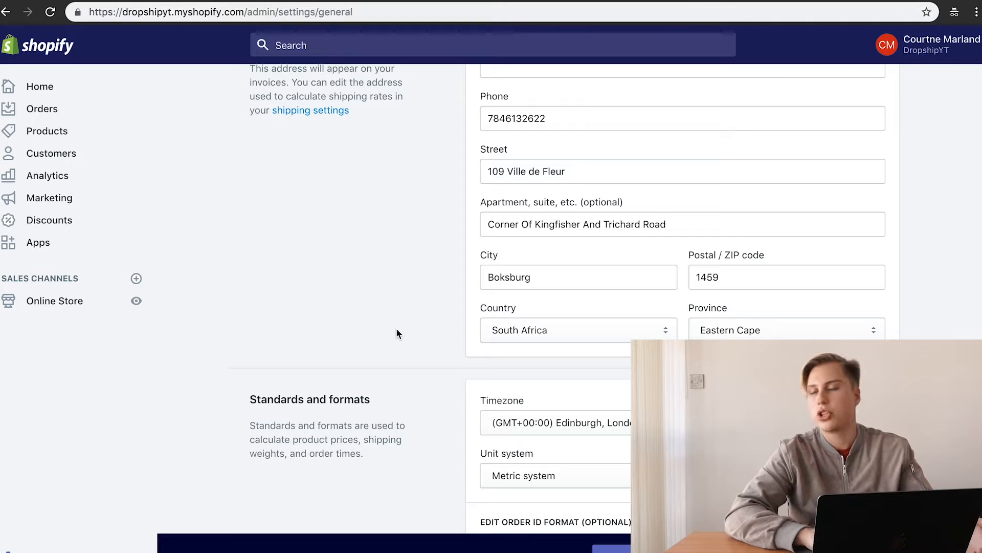
Step: Preview Marketing's campaign setup without creating one, then start a new discount code under Discounts
click(52, 199)
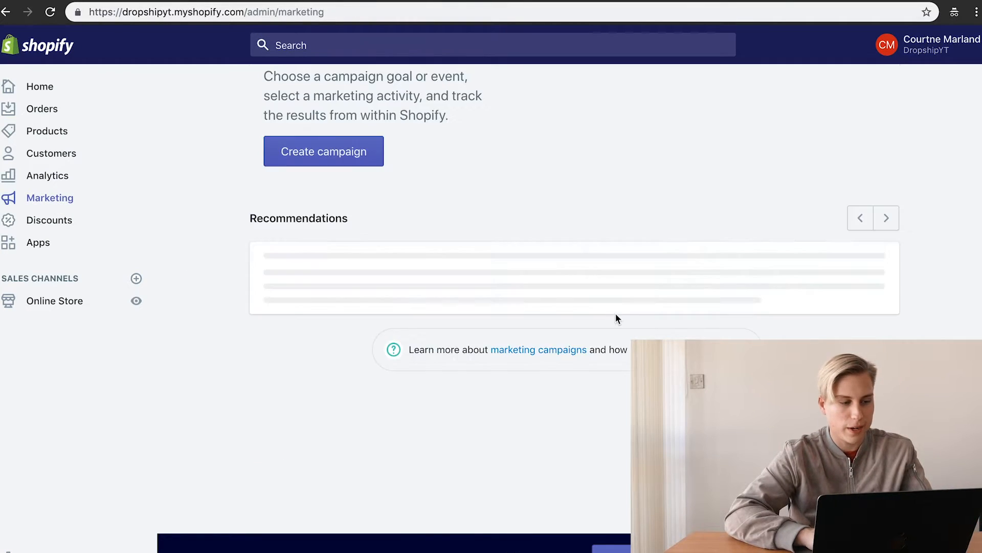
click(318, 370)
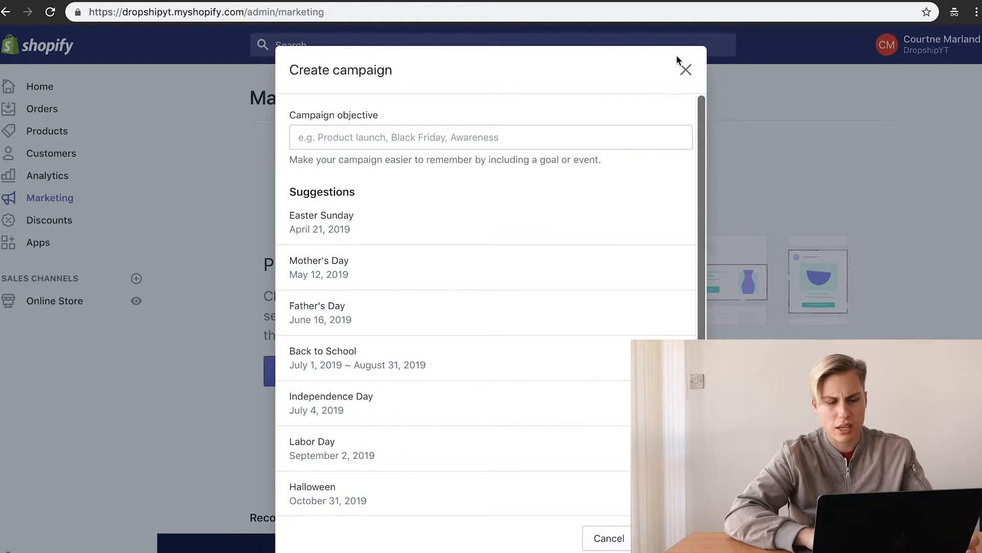
click(687, 71)
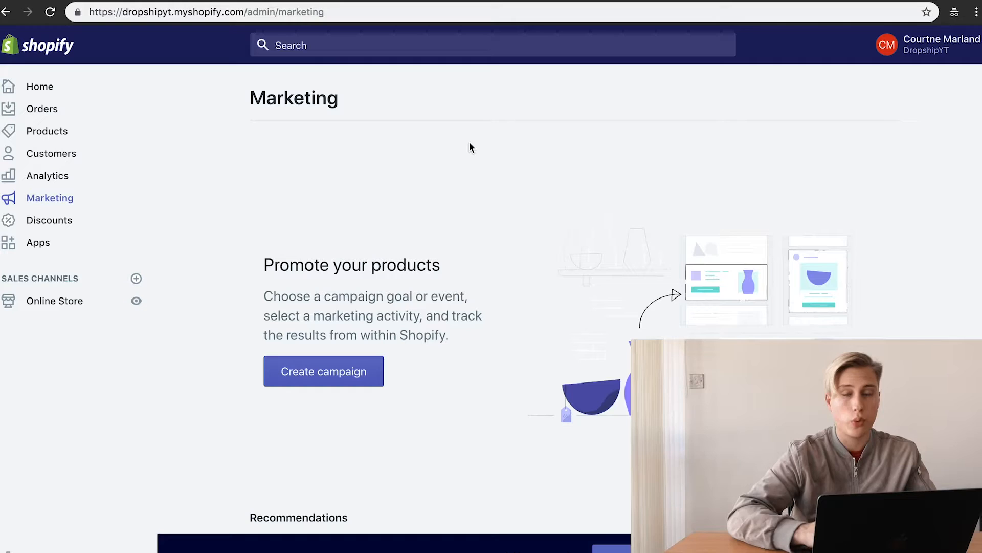
click(12, 221)
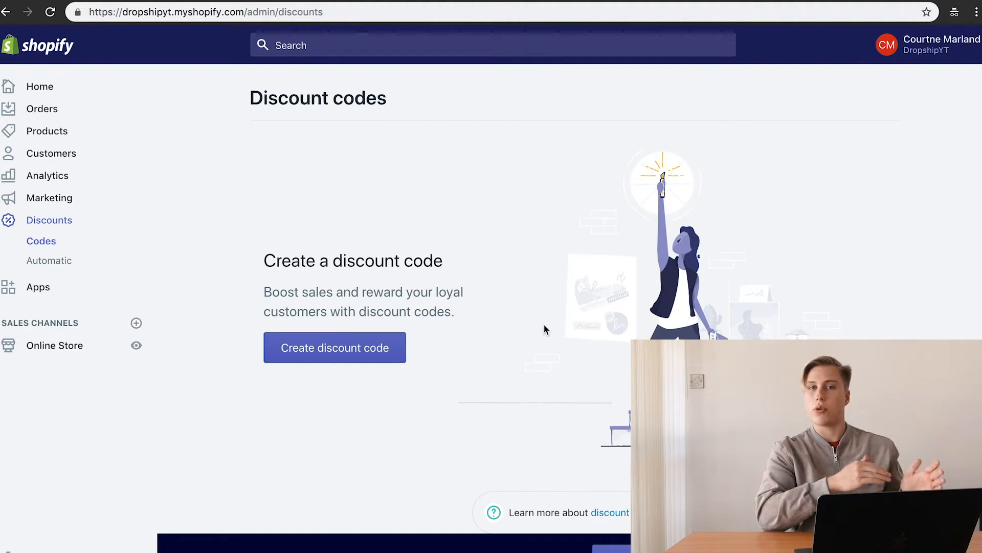
click(382, 352)
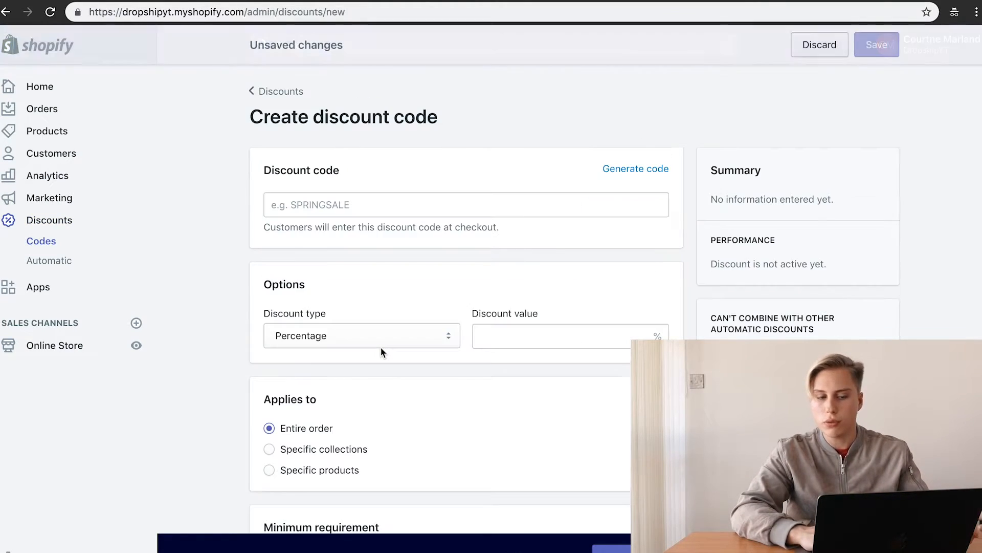
Step: Enter OFF10 as the discount code, correcting the mistyped characters
click(344, 212)
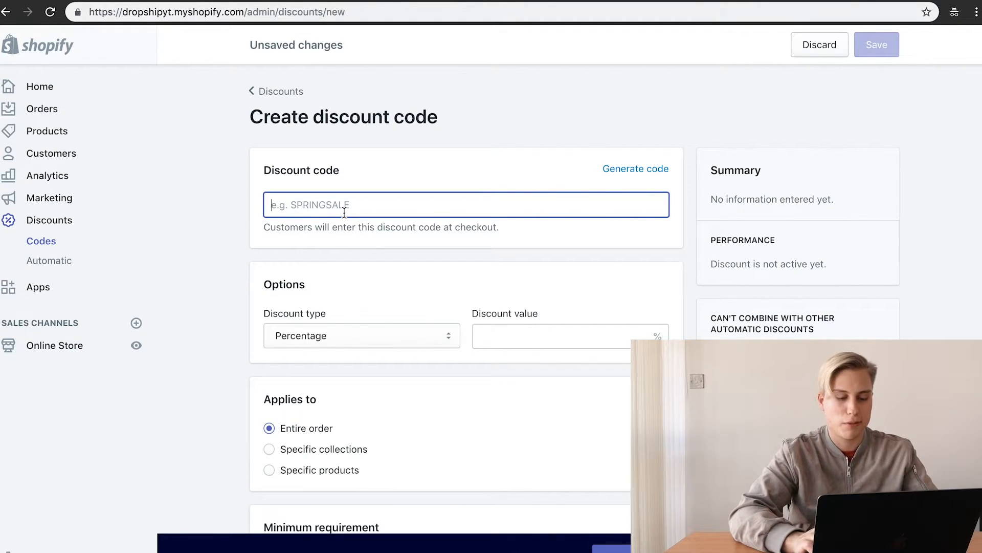
text(O)
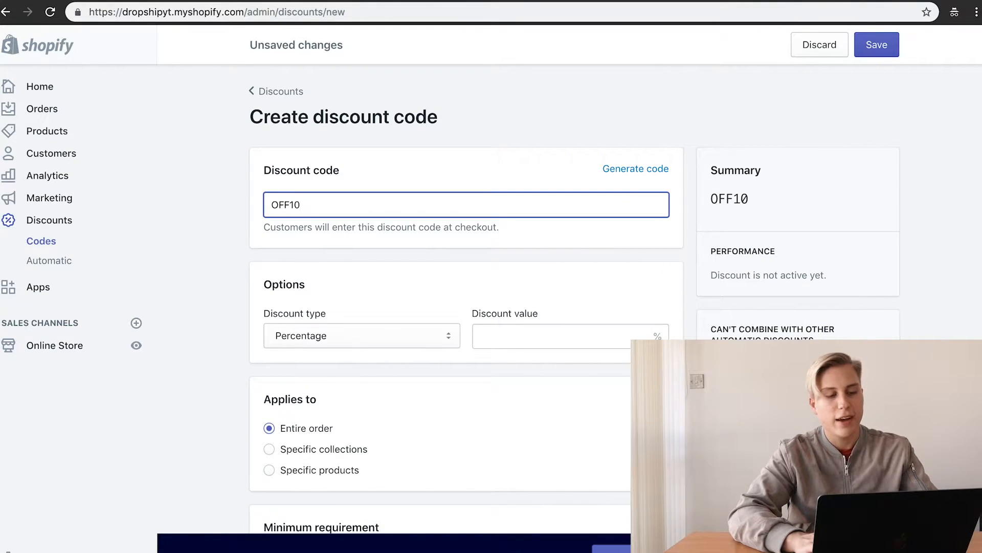
key(BackSpace)
text(10)
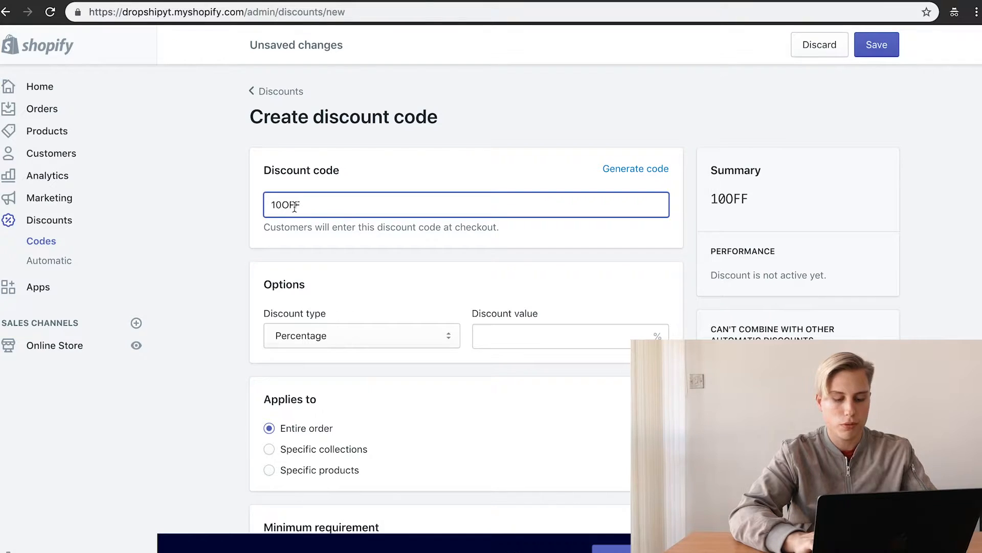
double_click(274, 203)
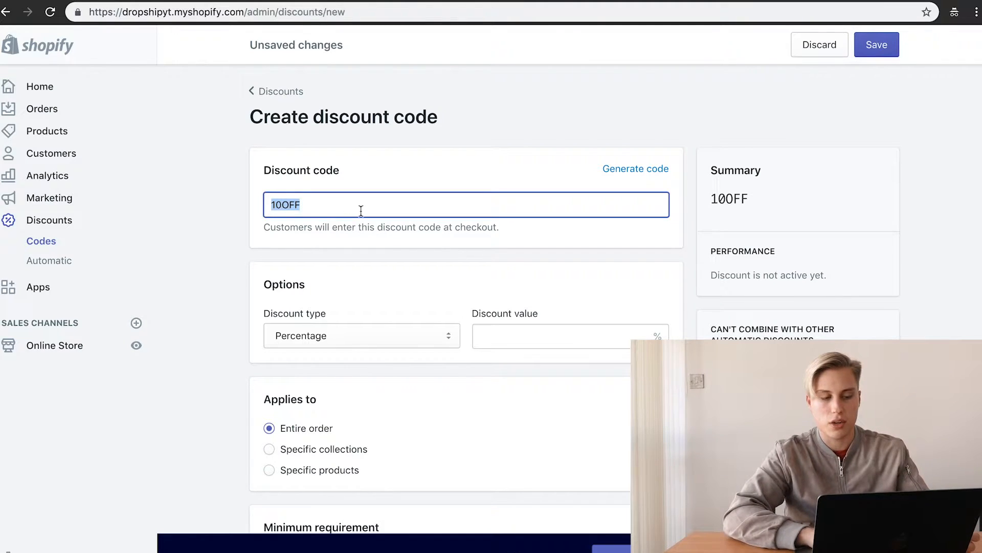
text(0FF10)
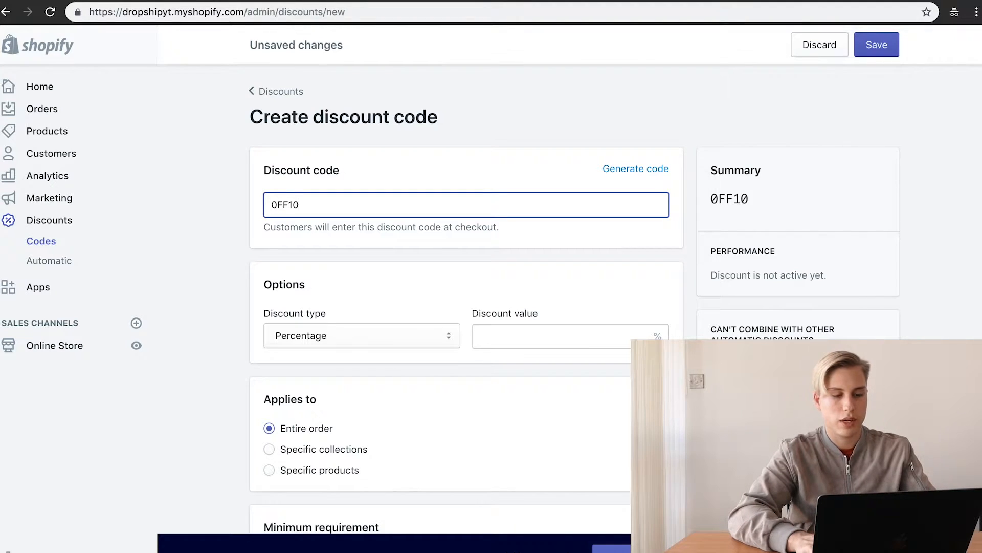
Step: Set the discount value to 10% off the entire order and save the code
scroll(429, 276, down, 2)
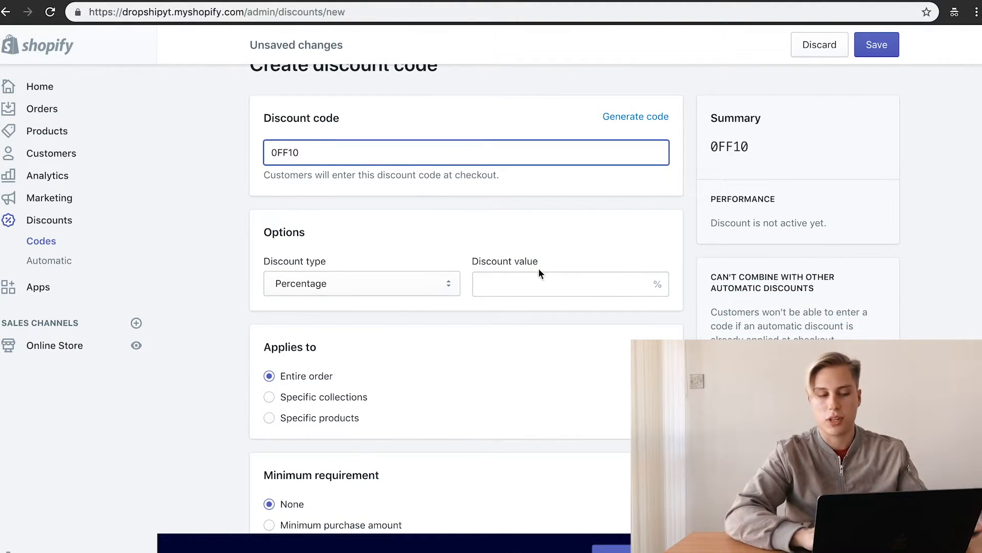
click(550, 278)
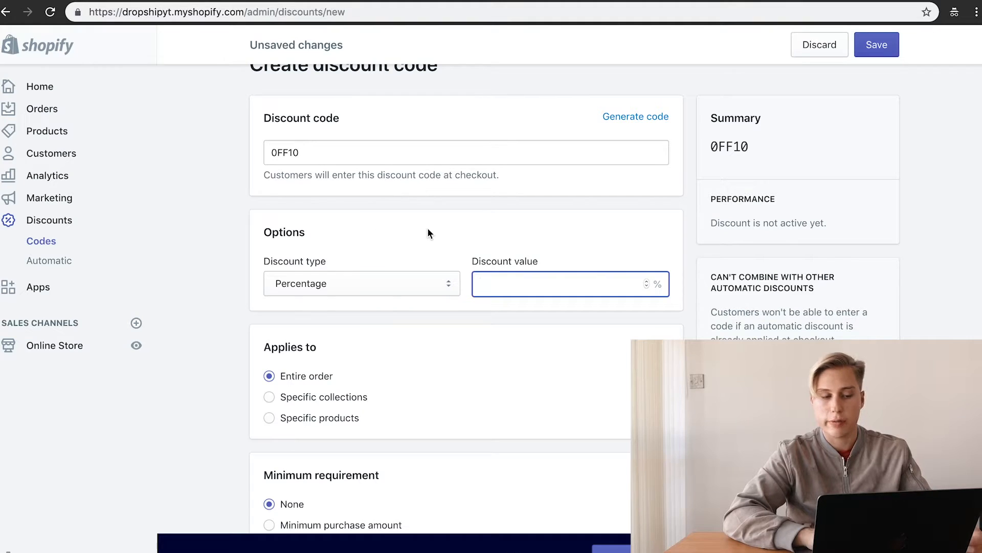
text(10)
scroll(486, 270, down, 5)
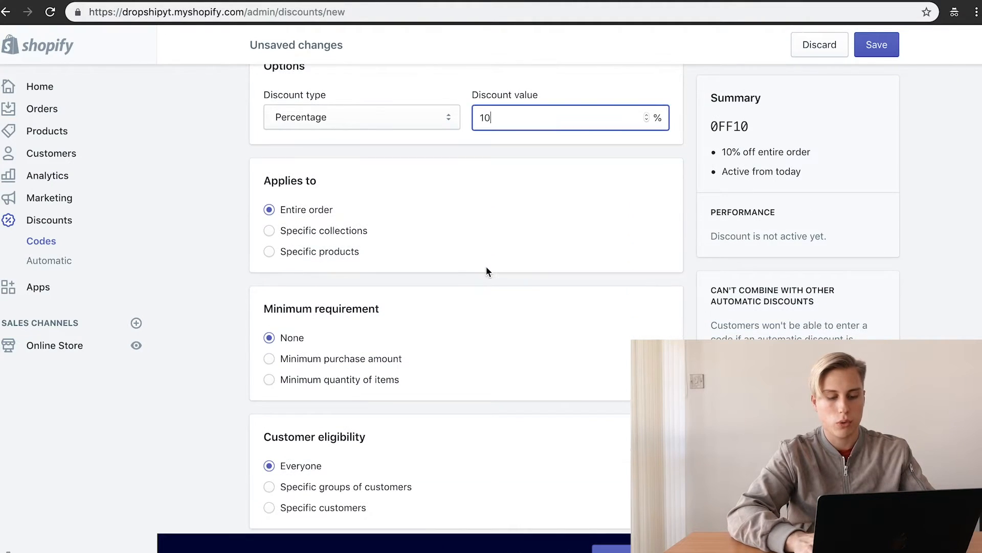
scroll(394, 453, down, 5)
scroll(394, 450, up, 10)
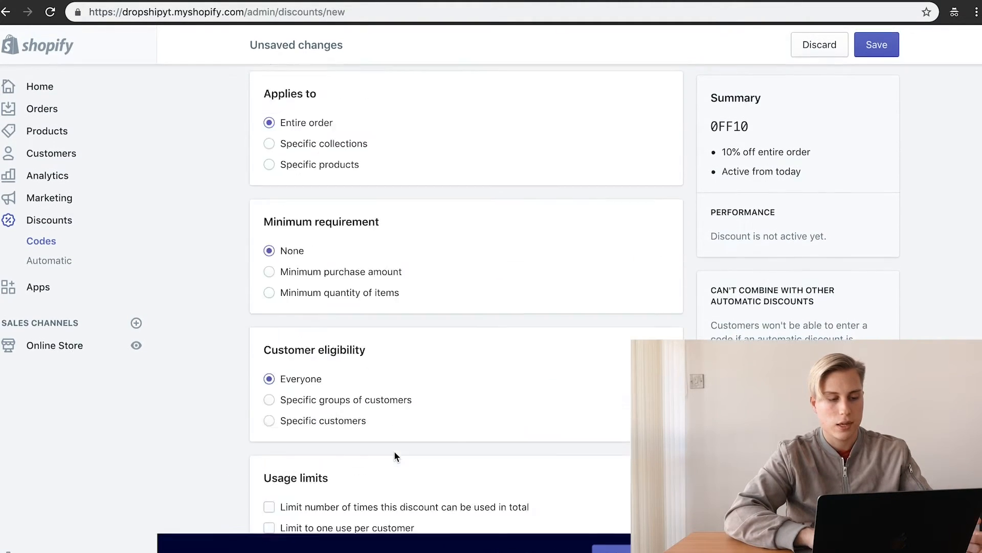
click(885, 49)
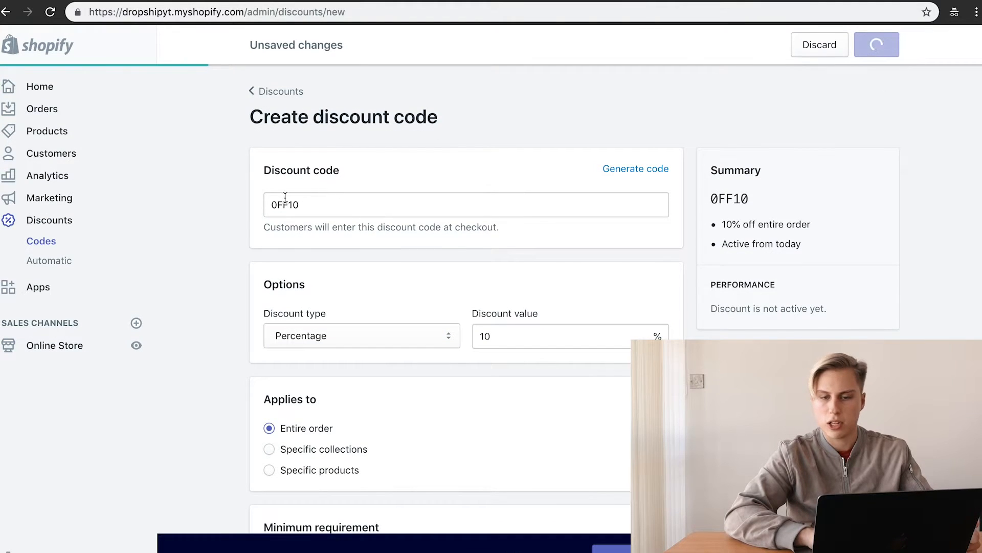
click(53, 266)
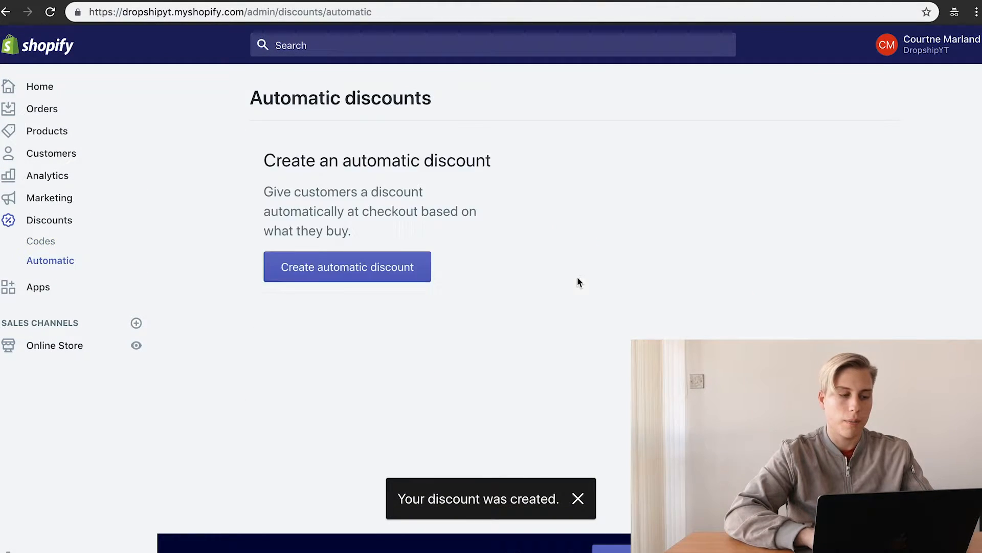
Step: Create a new automatic discount and look over its form, starting at the title field
click(419, 363)
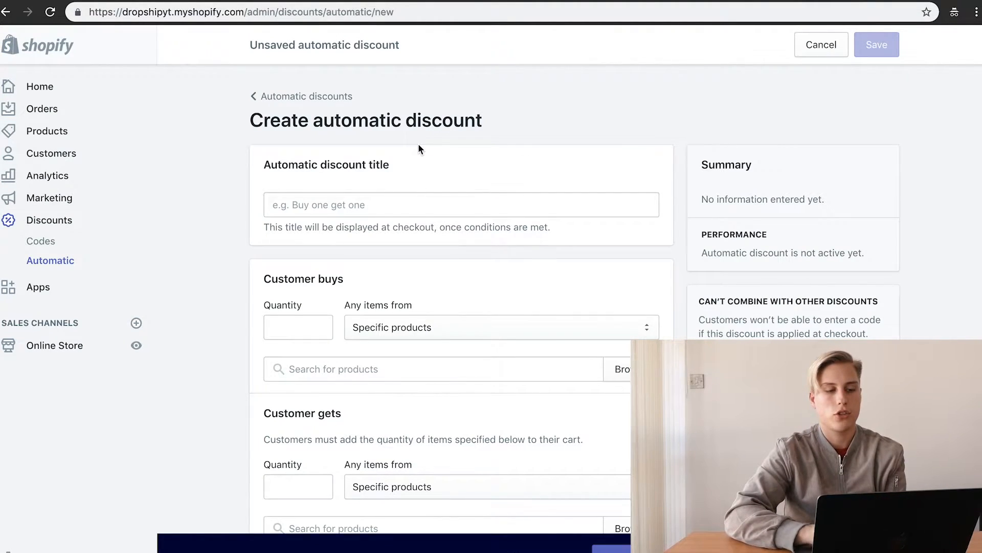
scroll(418, 148, down, 3)
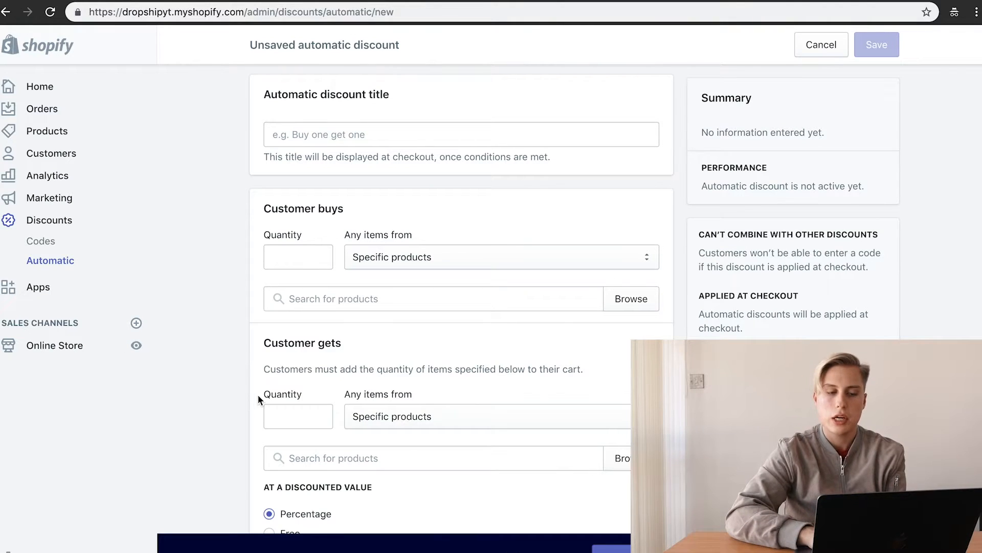
scroll(502, 255, up, 3)
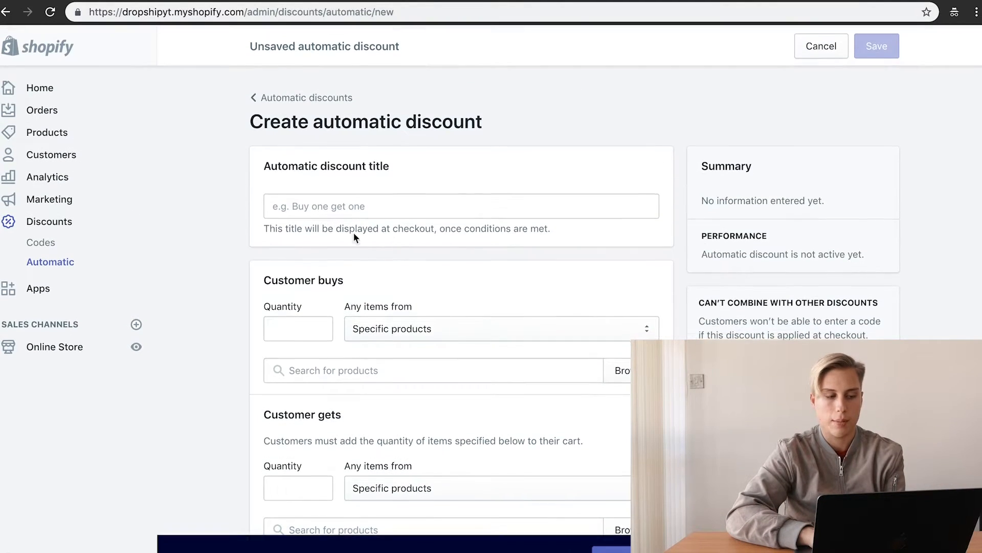
click(327, 210)
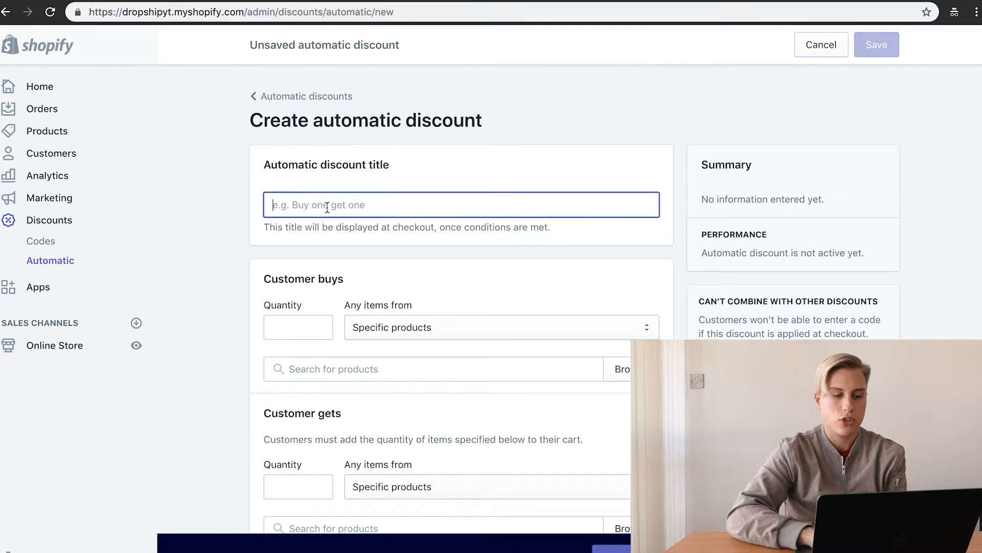
scroll(443, 259, down, 2)
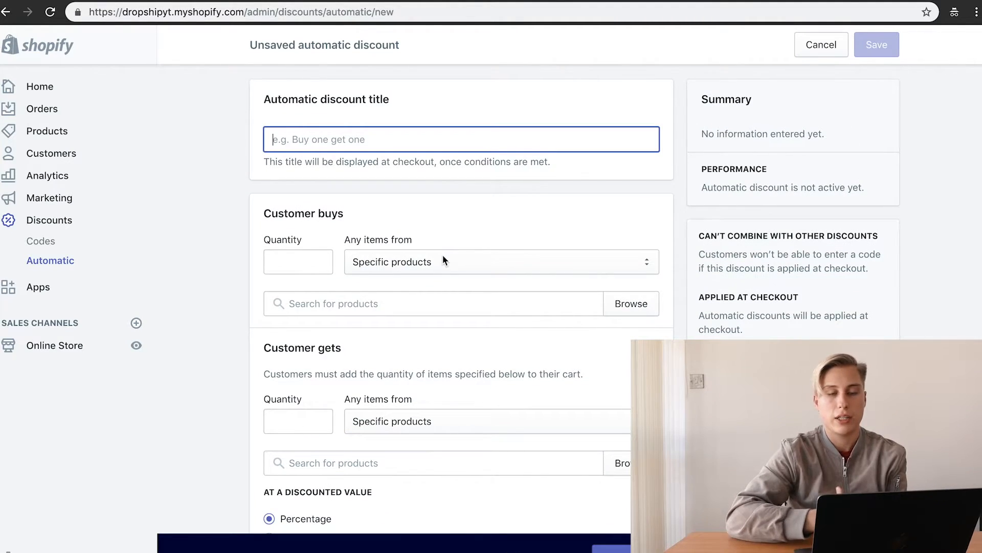
scroll(443, 255, down, 1)
Step: Require the customer to buy 1 of The Kylie Tee, with all six variants included
click(297, 228)
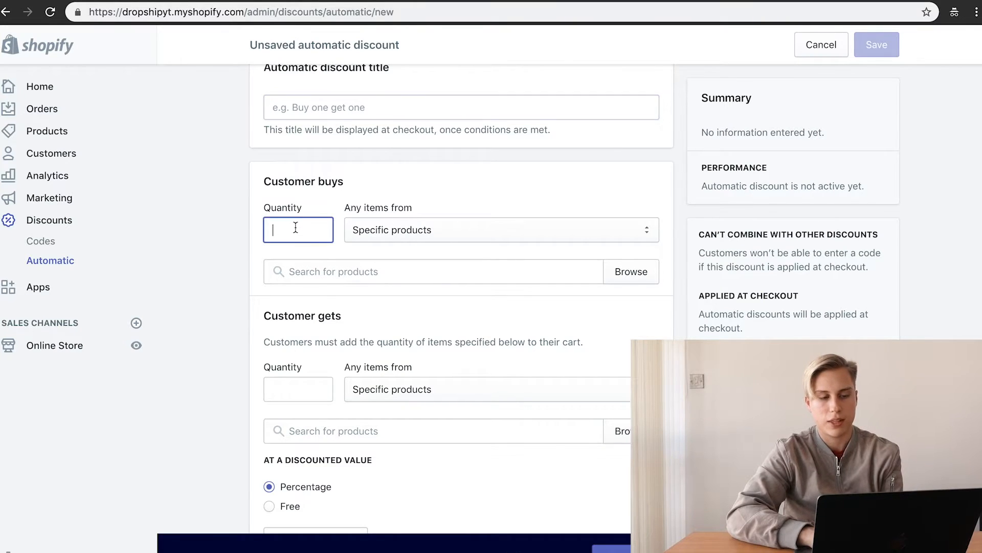
text(1)
click(424, 237)
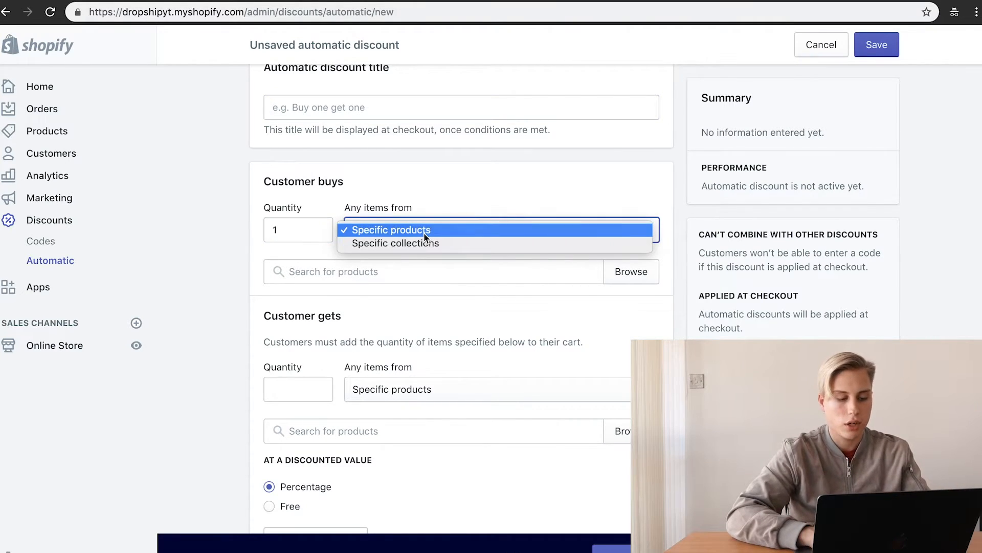
click(425, 233)
click(382, 281)
text(KYL)
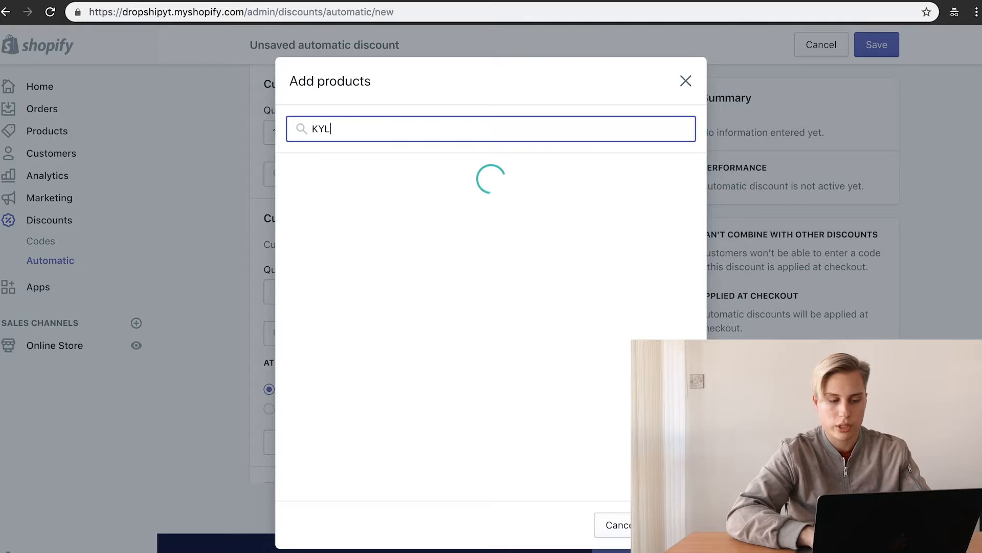
click(436, 184)
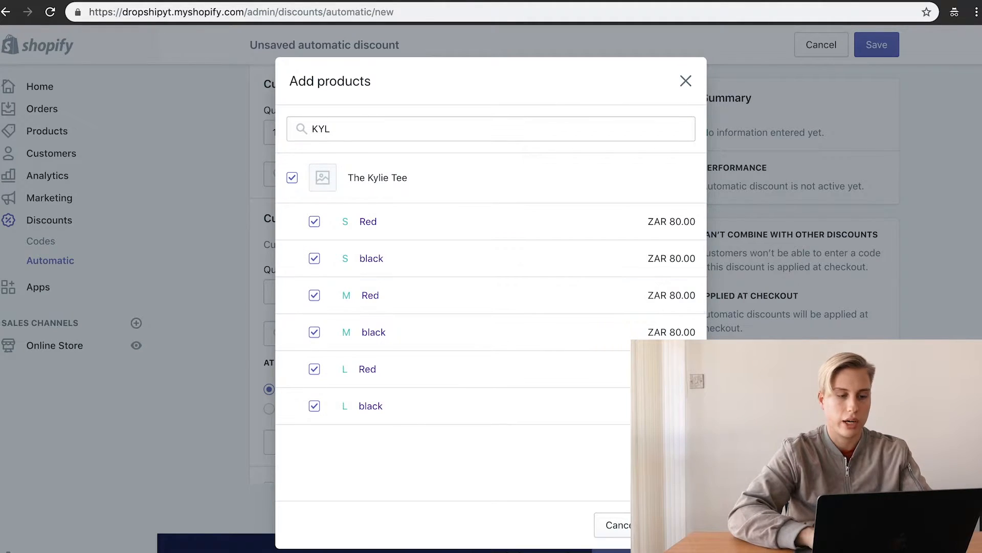
click(671, 524)
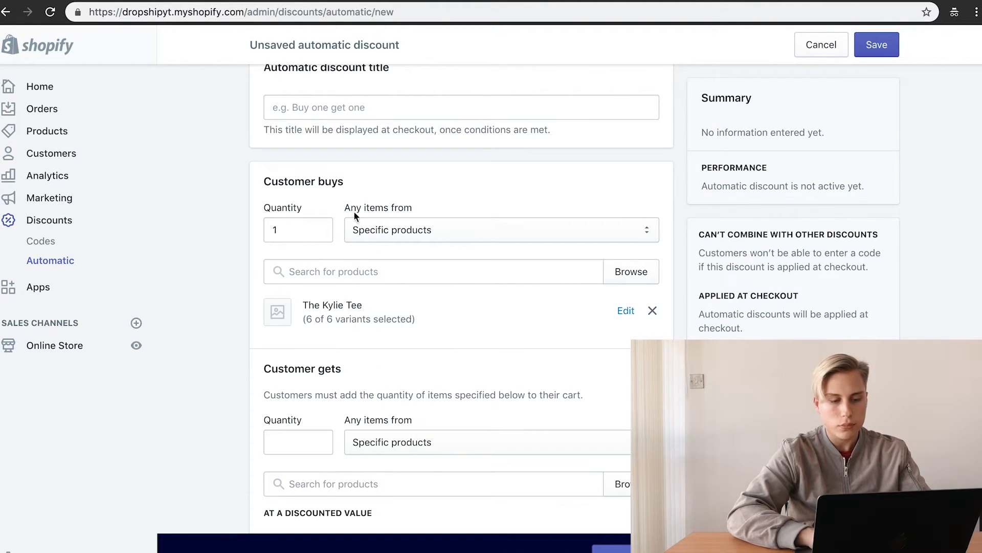
scroll(352, 313, down, 2)
Step: Set Customer gets to The Kylie Tee with all its variants as specific products
click(309, 350)
click(389, 361)
click(398, 413)
click(416, 410)
text(KY)
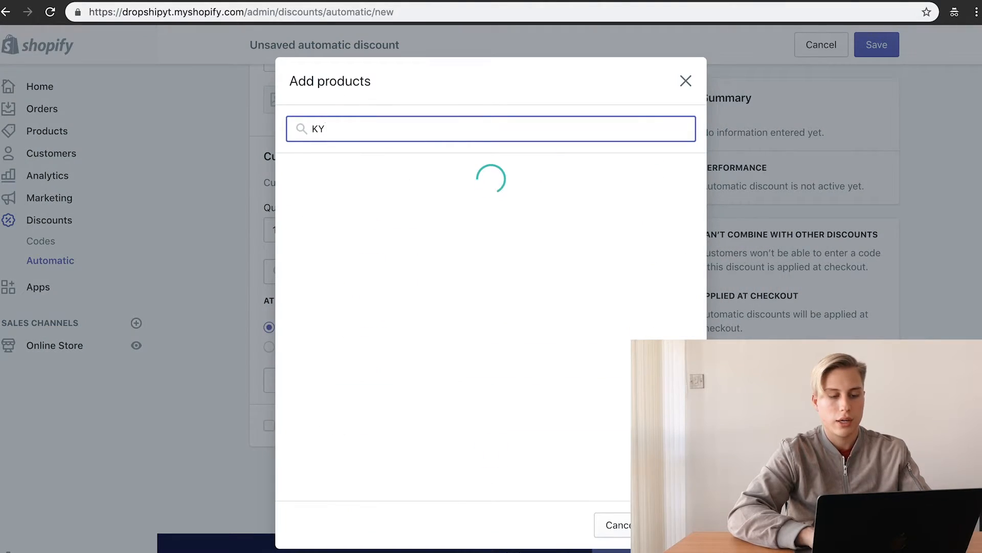
click(417, 191)
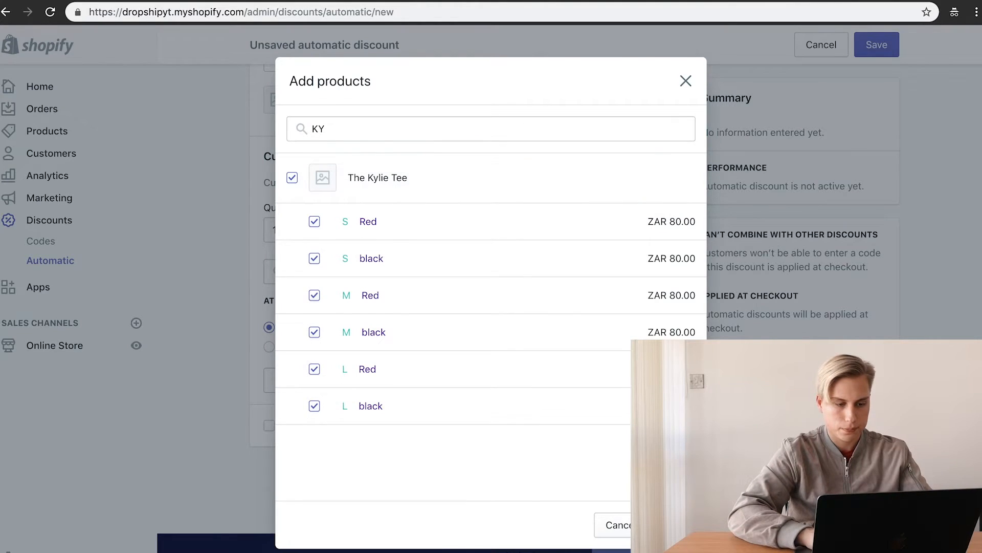
click(674, 524)
scroll(382, 390, down, 3)
Step: Make the item the customer gets free and title the discount GET1FREE
click(296, 380)
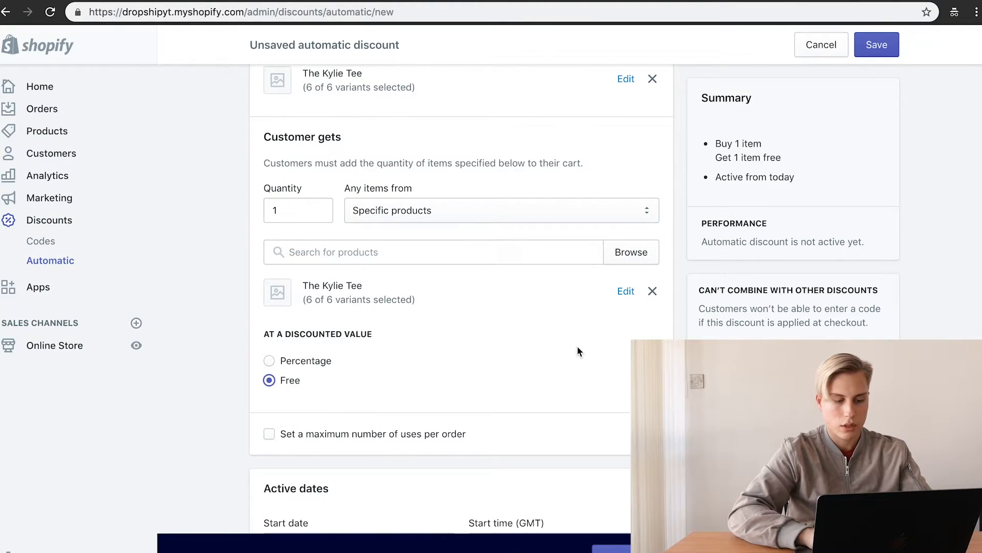
scroll(577, 346, down, 3)
scroll(577, 346, up, 10)
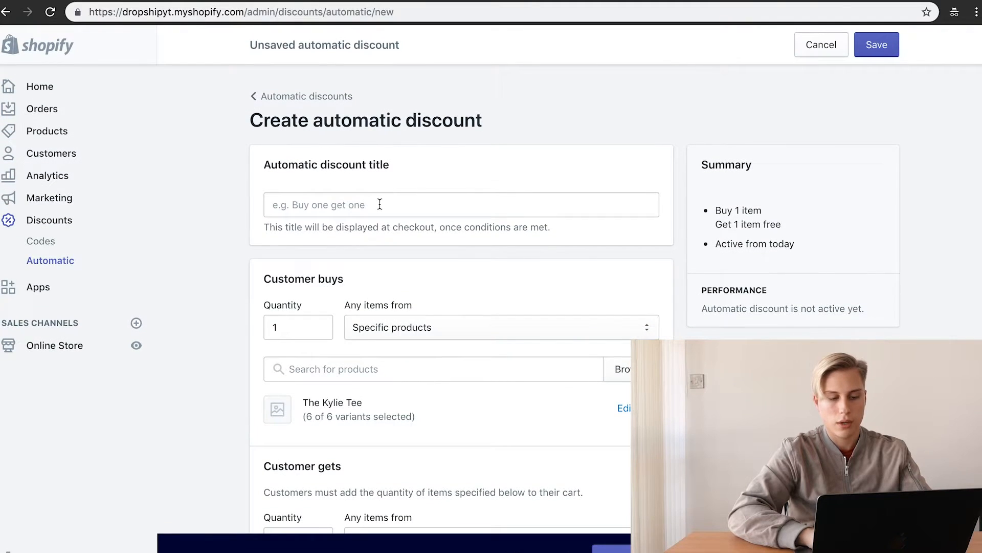
click(379, 205)
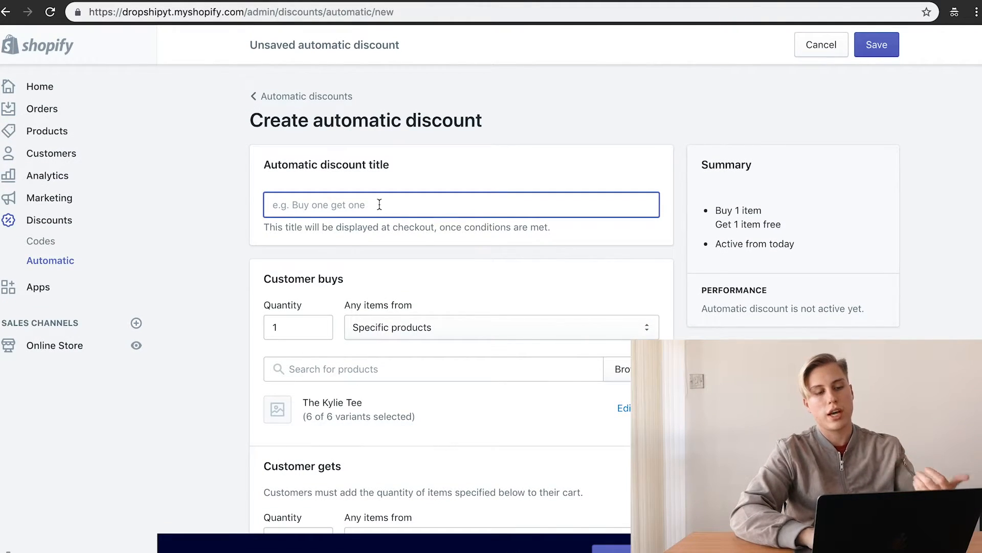
text(GETT)
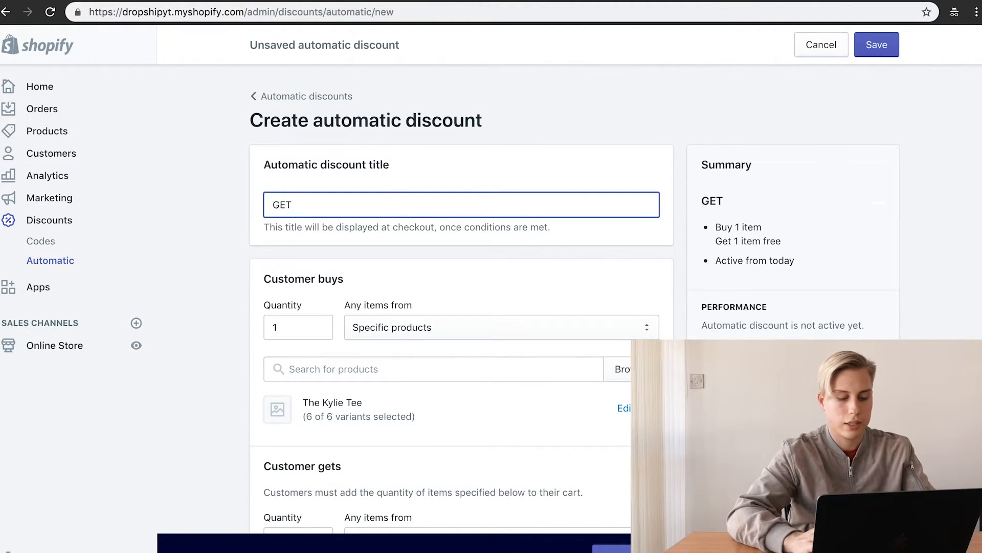
click(313, 264)
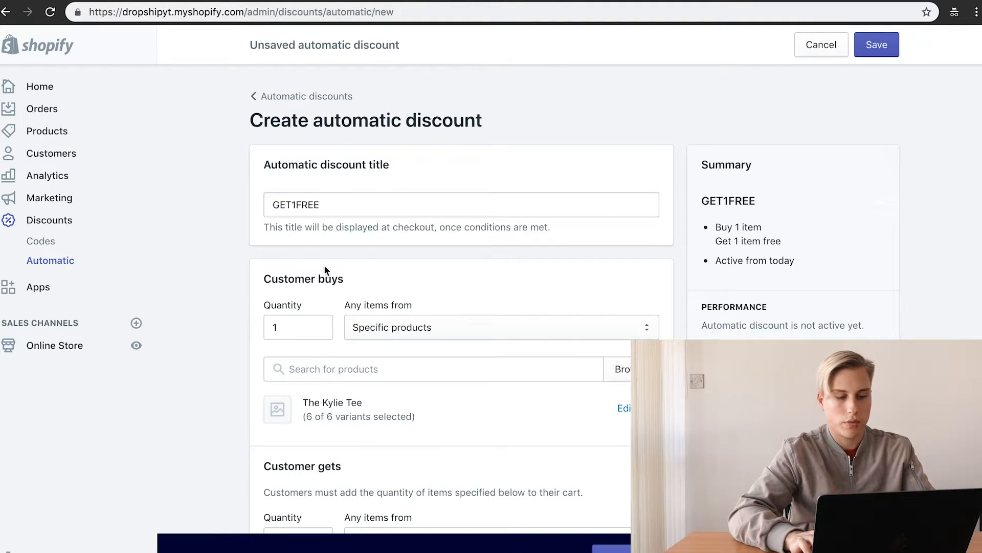
scroll(322, 207, down, 2)
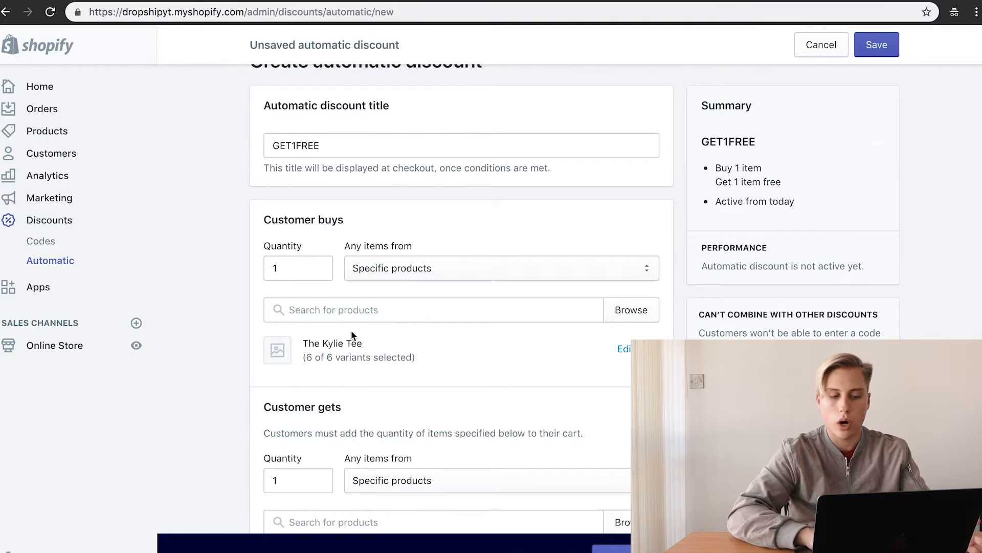
scroll(351, 334, down, 6)
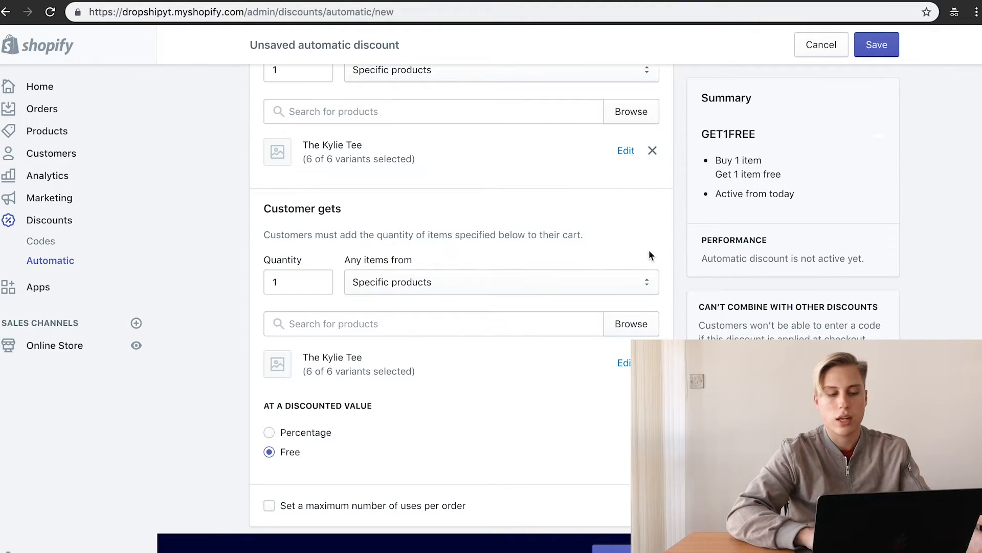
Step: Switch the discount value to 50% off, then leave the discount unsaved for the Apps page
click(314, 435)
scroll(379, 450, down, 2)
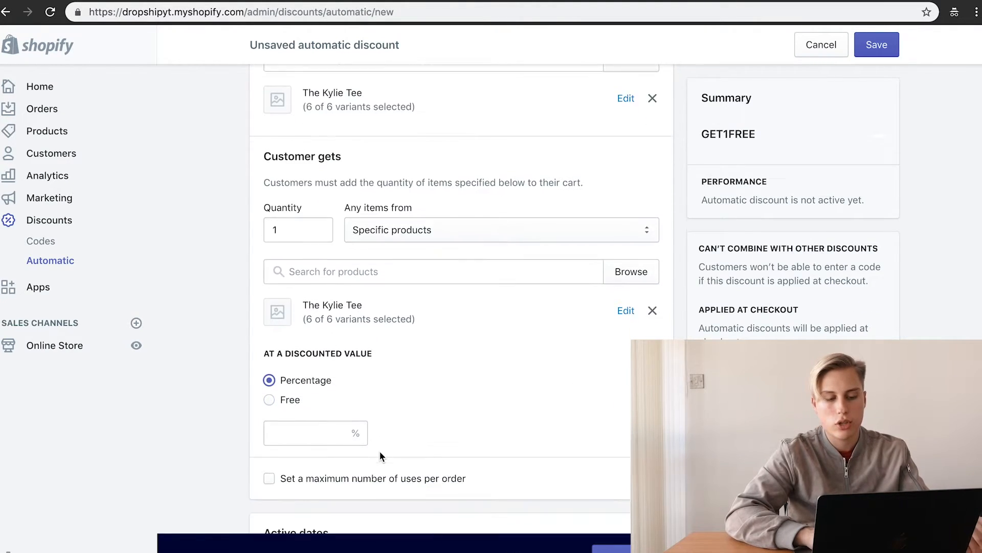
click(296, 405)
text(50)
click(440, 352)
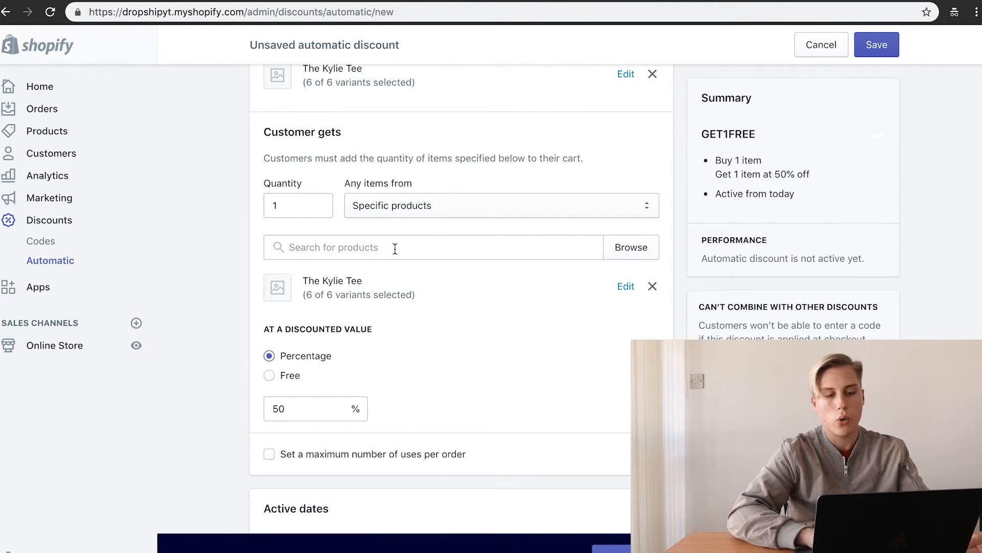
scroll(562, 328, up, 7)
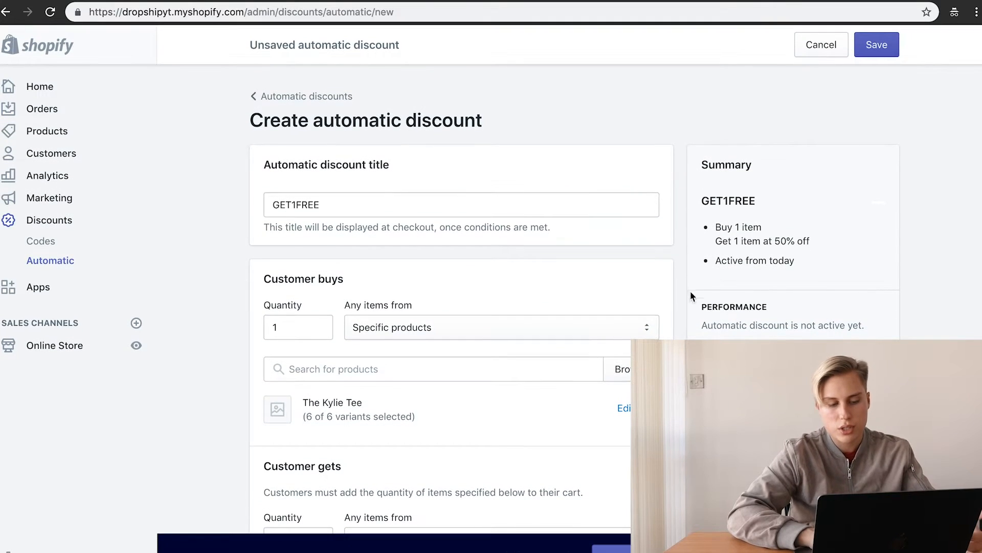
click(32, 290)
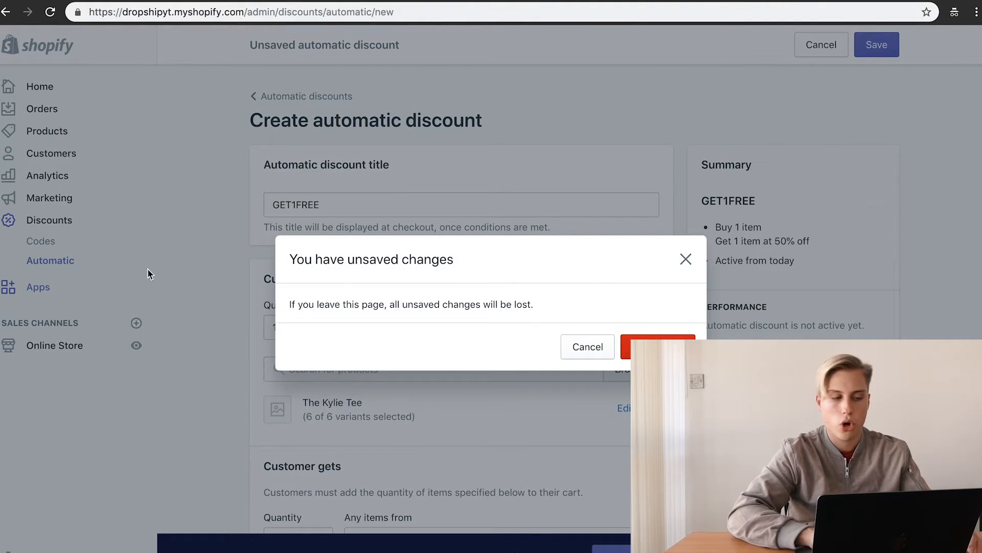
click(660, 346)
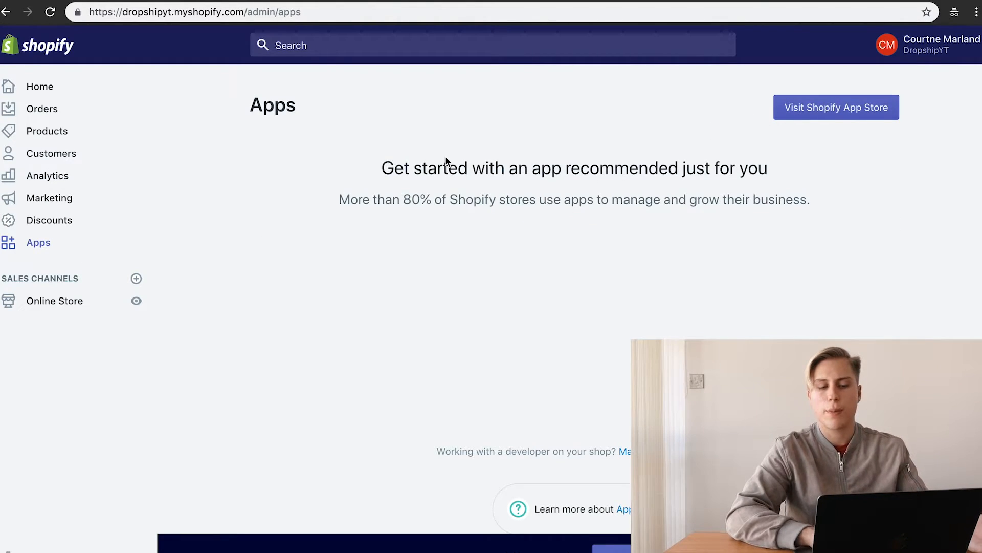
Step: Open the Shopify App Store and search for oberlo to reach the Oberlo app page
click(828, 115)
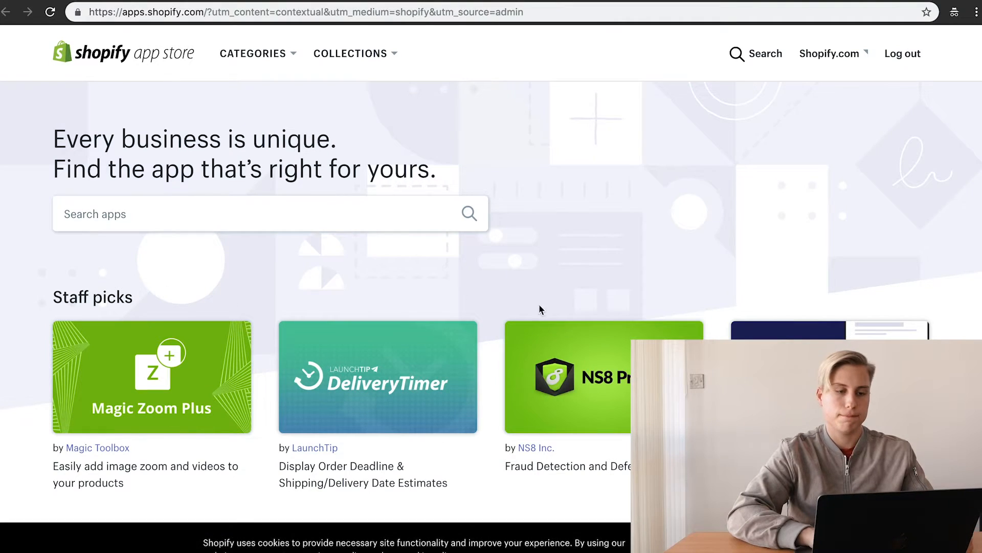
scroll(542, 302, down, 3)
scroll(570, 305, up, 3)
click(305, 217)
text(oberlo)
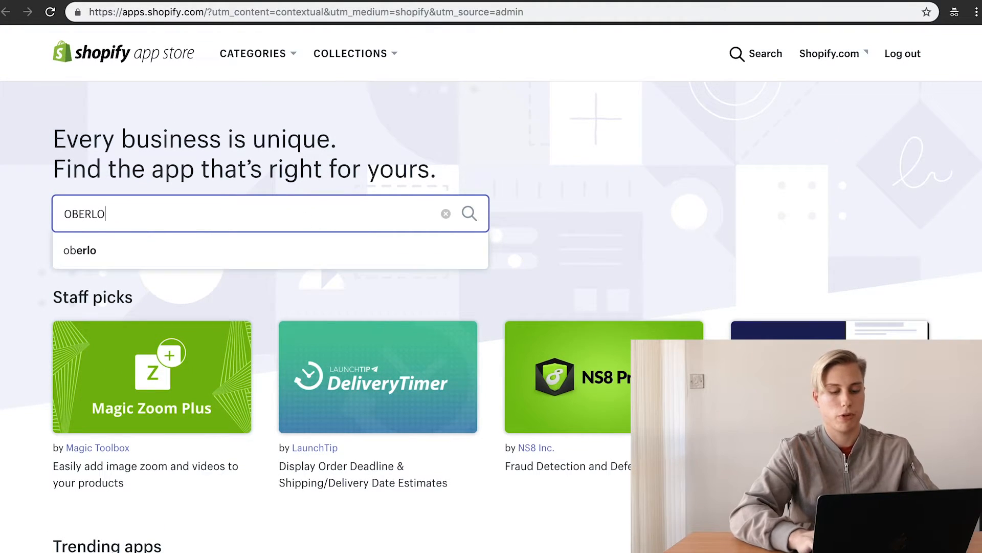
key(Return)
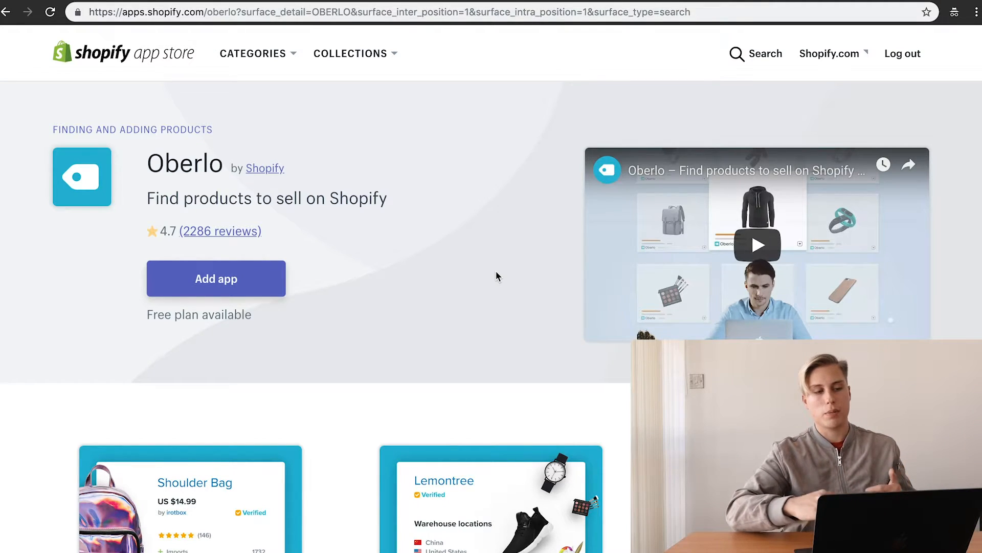
Step: Browse the Oberlo listing's screenshot gallery, including the Import List screenshot
scroll(496, 271, down, 3)
scroll(249, 364, down, 15)
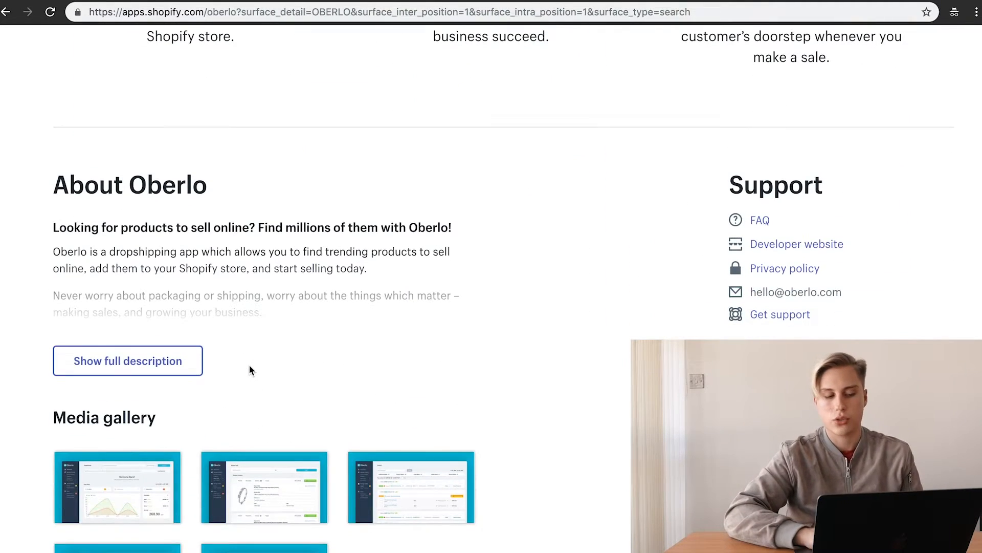
click(127, 318)
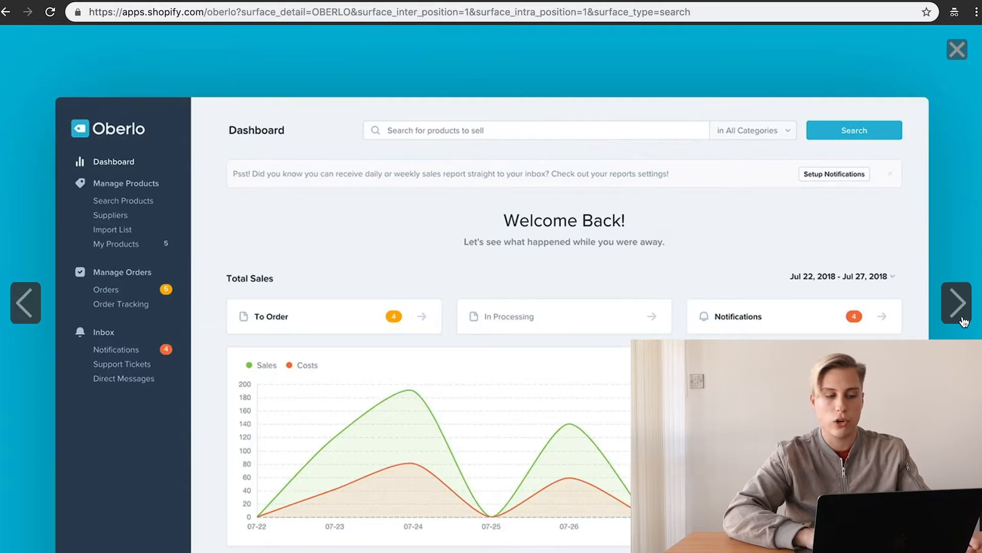
click(957, 302)
click(957, 49)
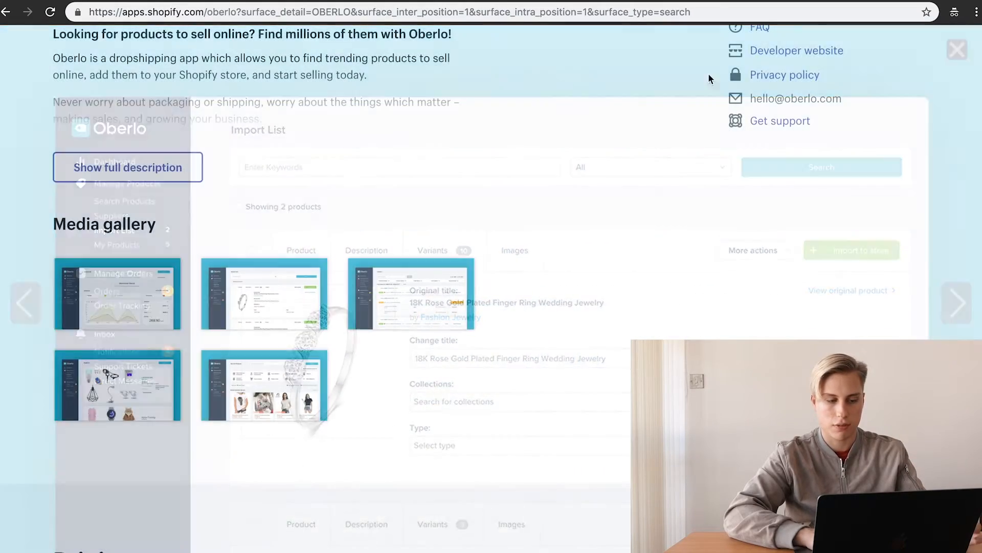
scroll(262, 238, up, 15)
scroll(262, 240, up, 6)
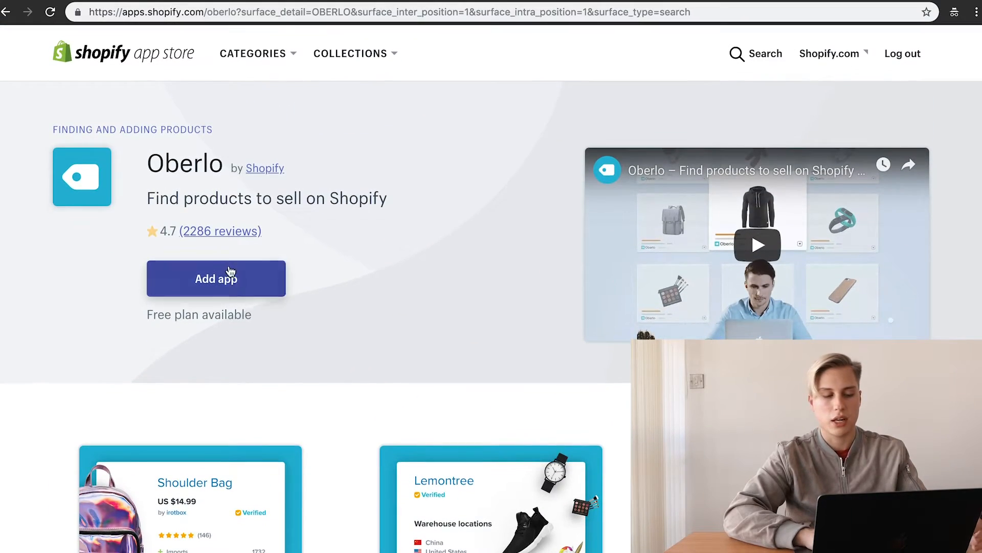
Step: Install Oberlo, dismiss its welcome message, and confirm it appears under Installed apps
click(225, 280)
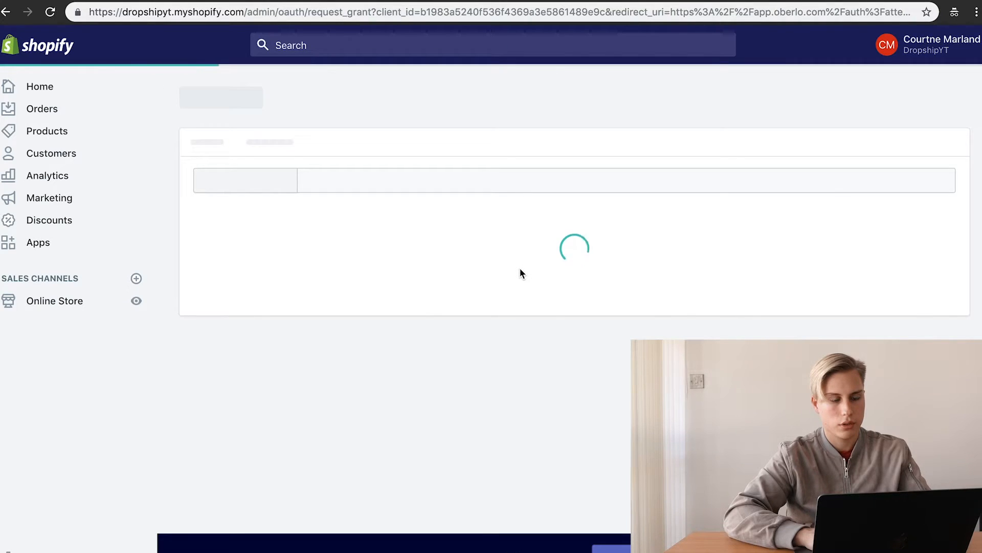
scroll(486, 312, down, 2)
scroll(486, 311, down, 1)
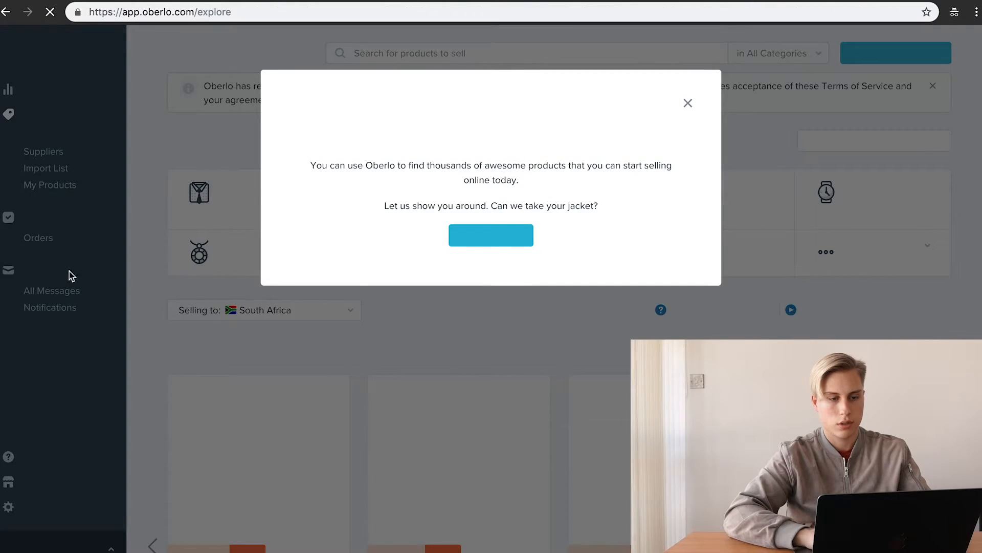
click(687, 105)
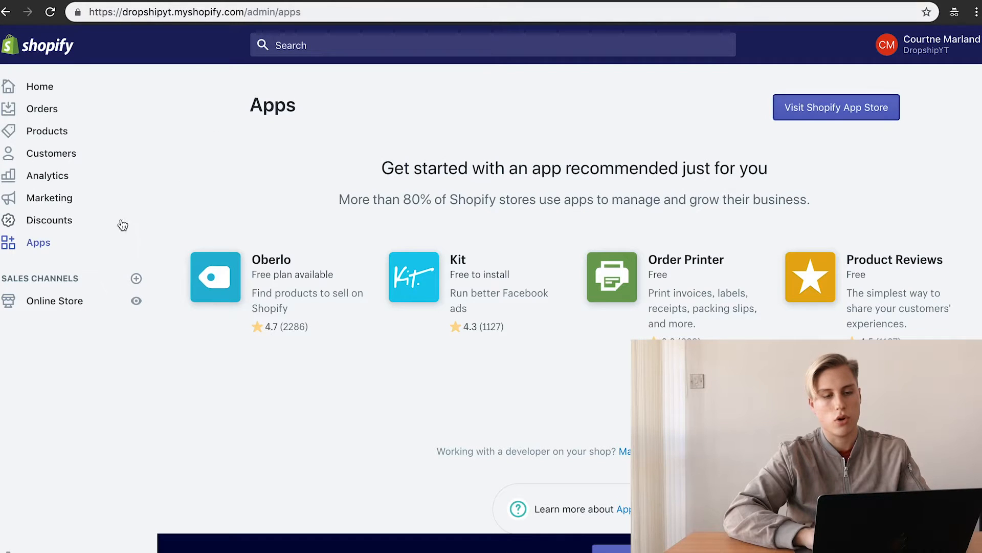
click(58, 220)
click(38, 285)
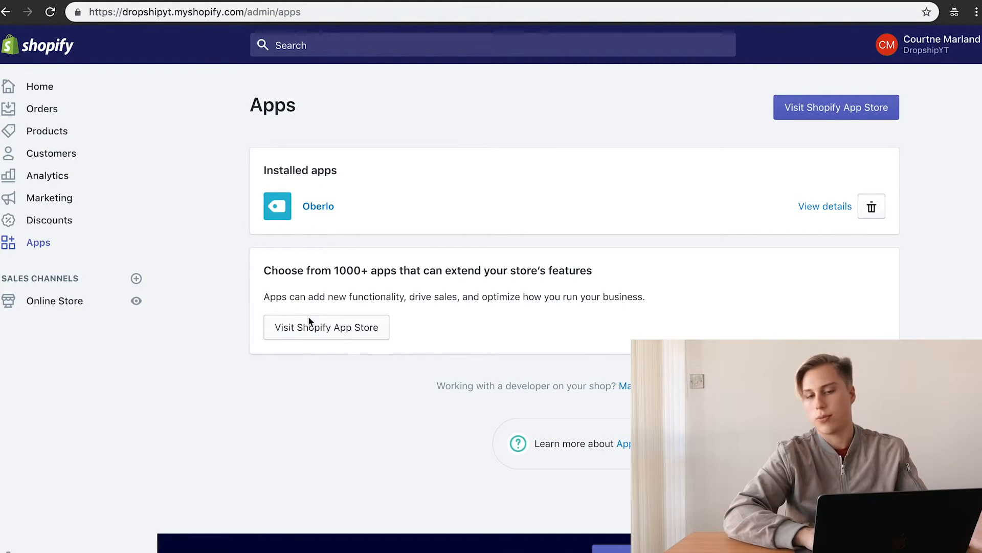
Step: Look through the Online Store Themes page, where Debut is the current theme
click(45, 304)
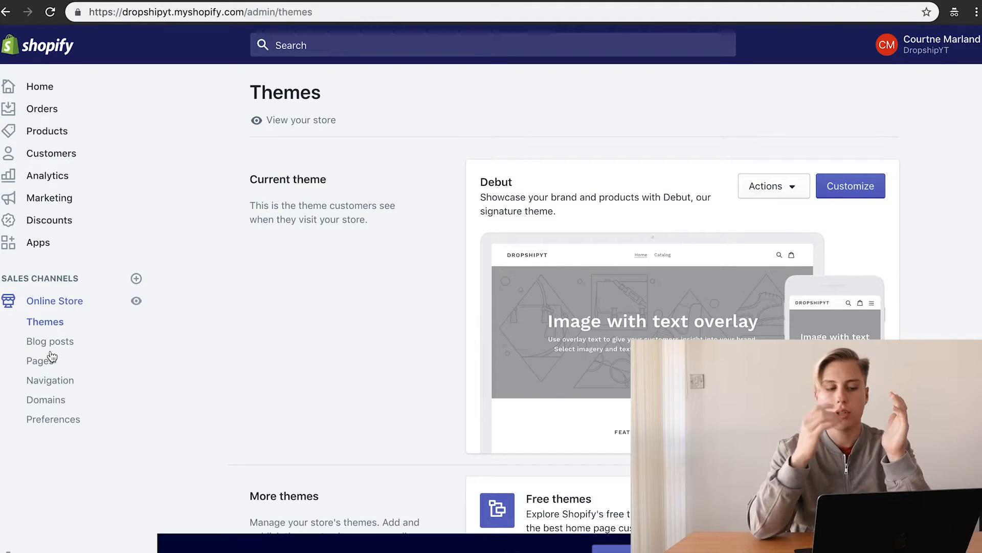
scroll(274, 246, down, 2)
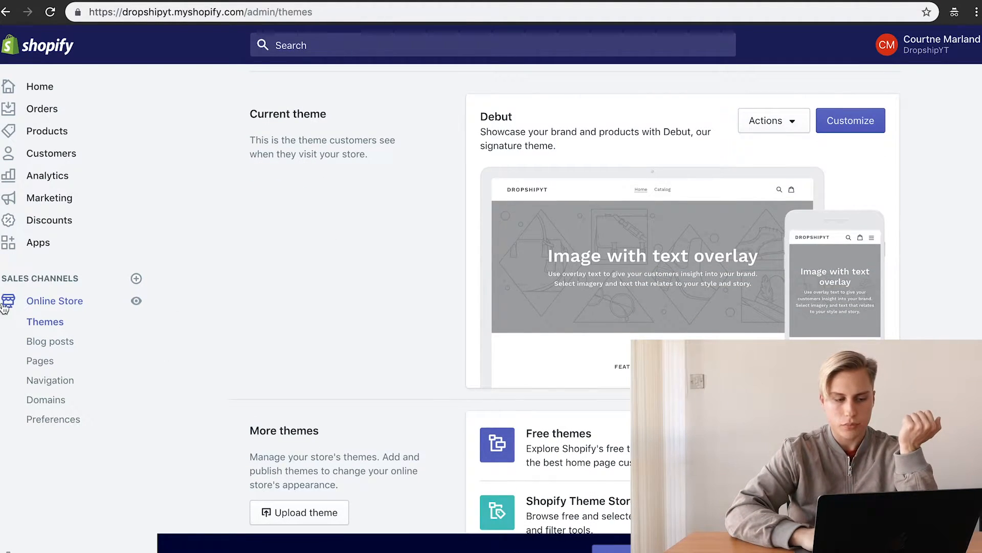
scroll(480, 158, down, 2)
scroll(480, 158, up, 4)
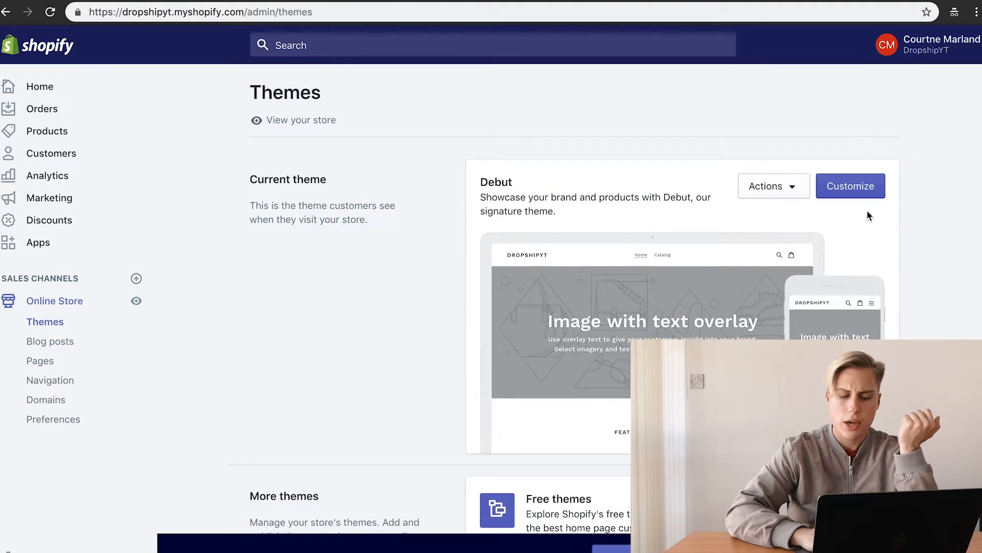
scroll(409, 224, down, 2)
scroll(409, 224, up, 3)
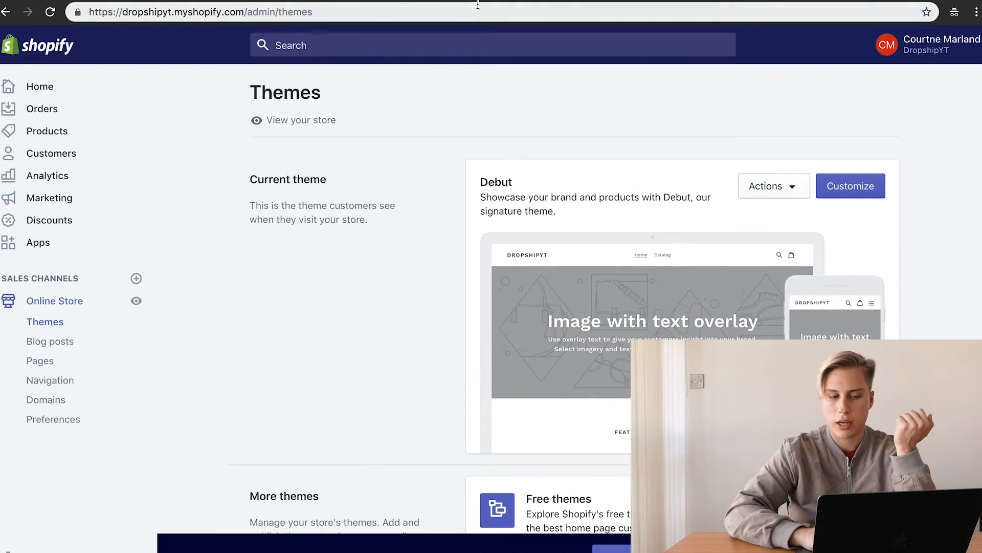
click(409, 1)
Step: Search the web for 'shopify theme store' and open the official Theme Store result
click(413, 14)
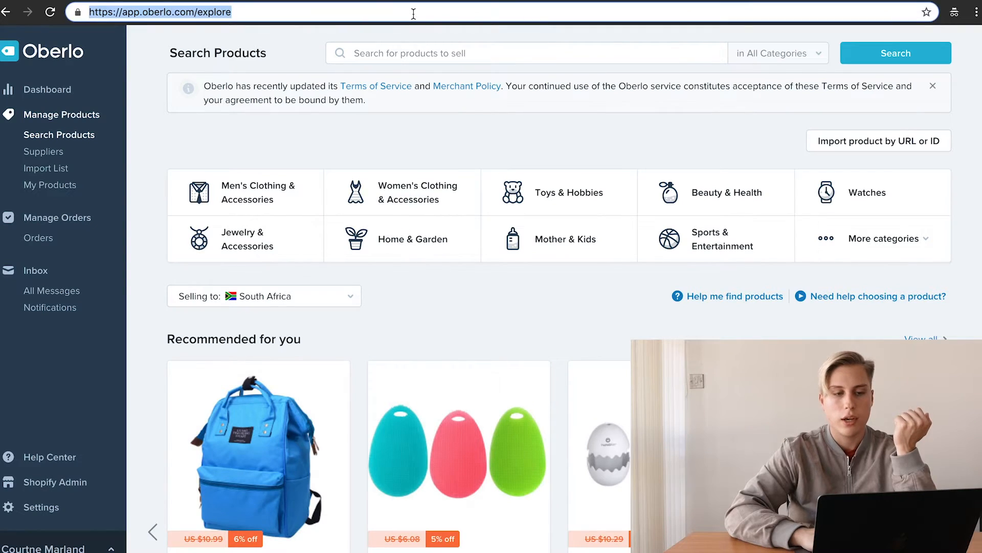
text(shopify theme st)
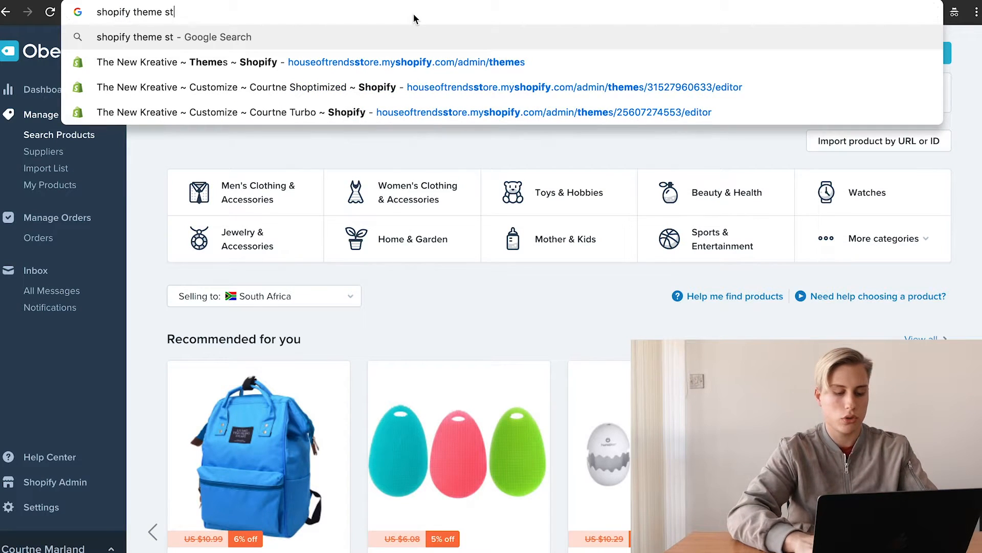
text(ore)
key(Return)
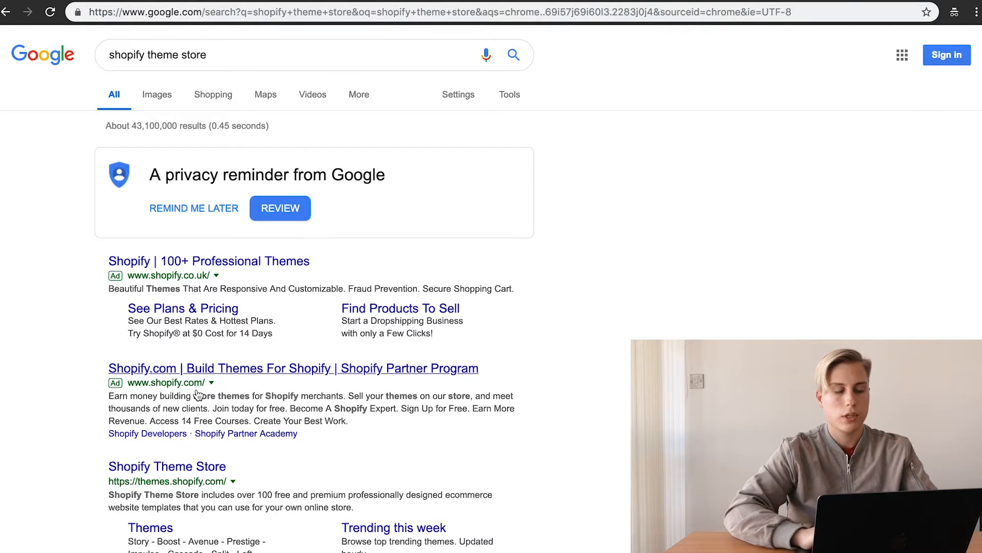
scroll(197, 384, down, 2)
click(177, 422)
Step: Browse the Theme Store's Trending, Small inventories and Browse by industry sections
scroll(630, 476, down, 2)
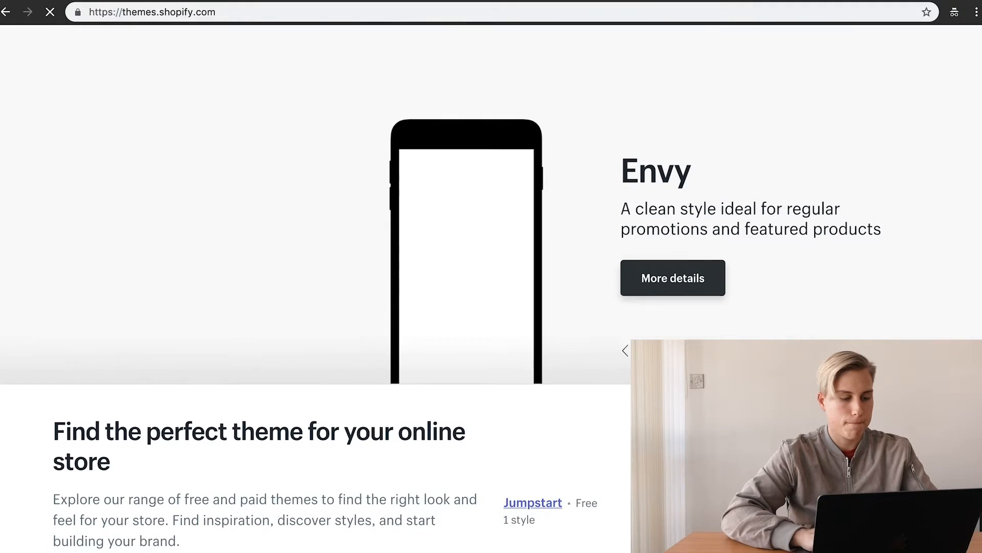
scroll(551, 358, down, 10)
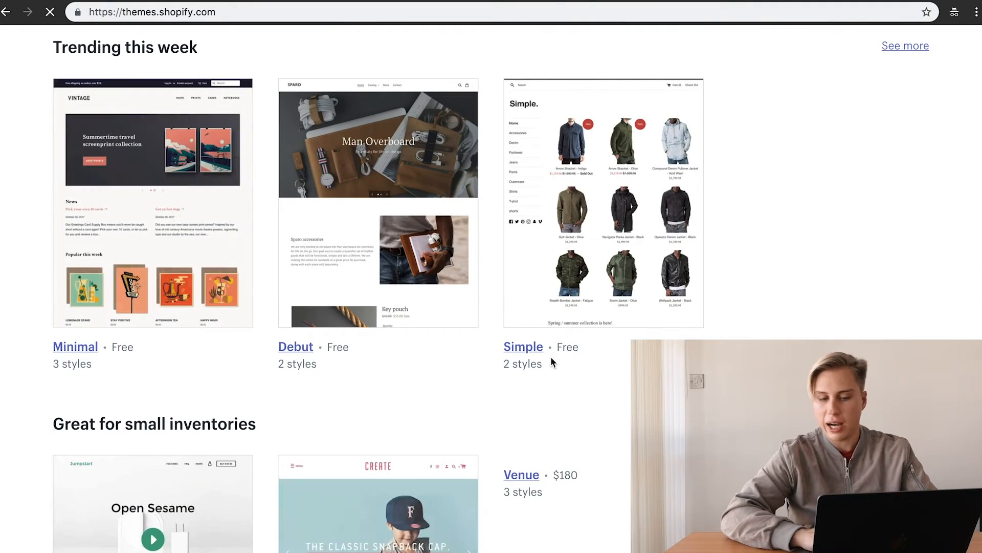
scroll(404, 410, down, 4)
scroll(403, 407, down, 3)
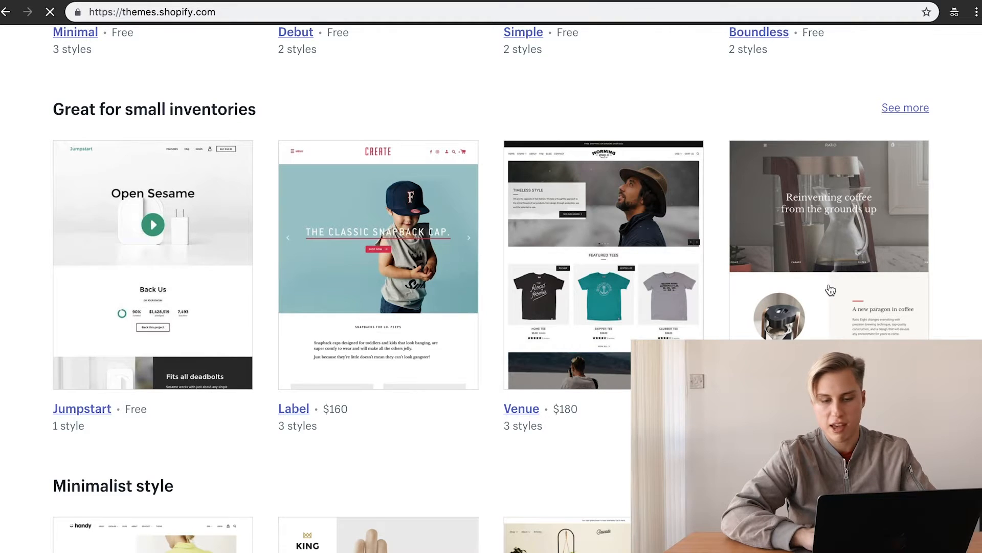
scroll(830, 290, down, 15)
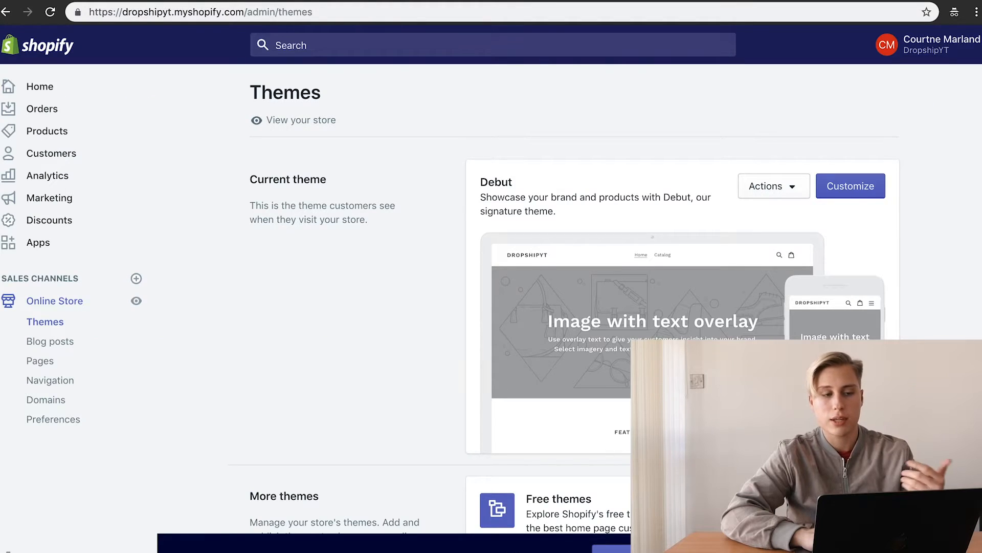
scroll(741, 214, down, 5)
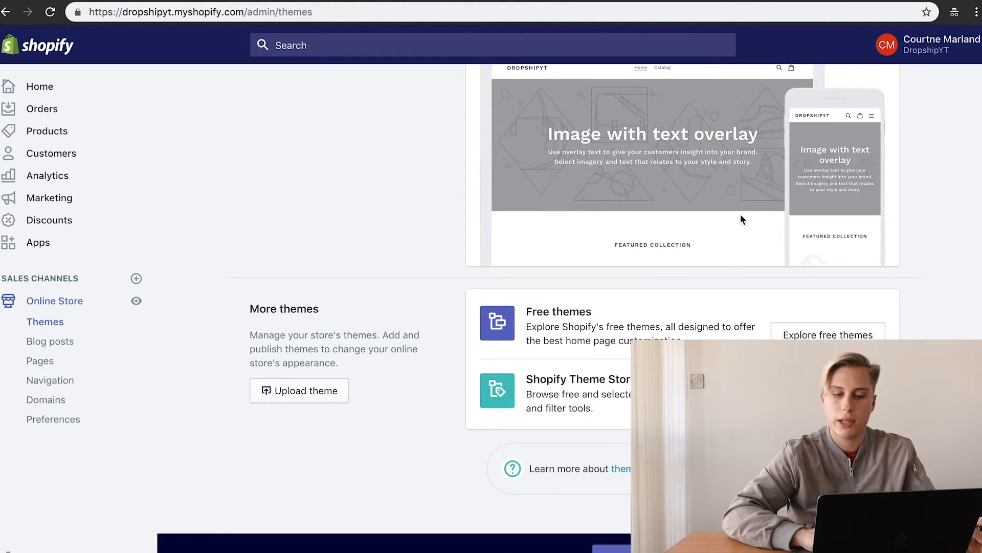
Step: Browse the free theme catalogue and open the Venture theme's details page
scroll(741, 214, up, 5)
scroll(782, 207, down, 4)
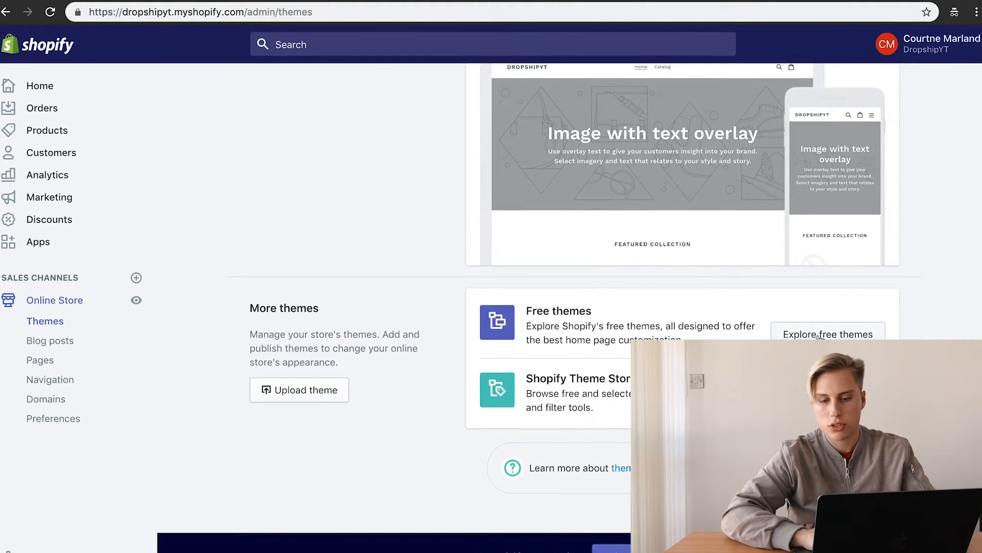
click(865, 334)
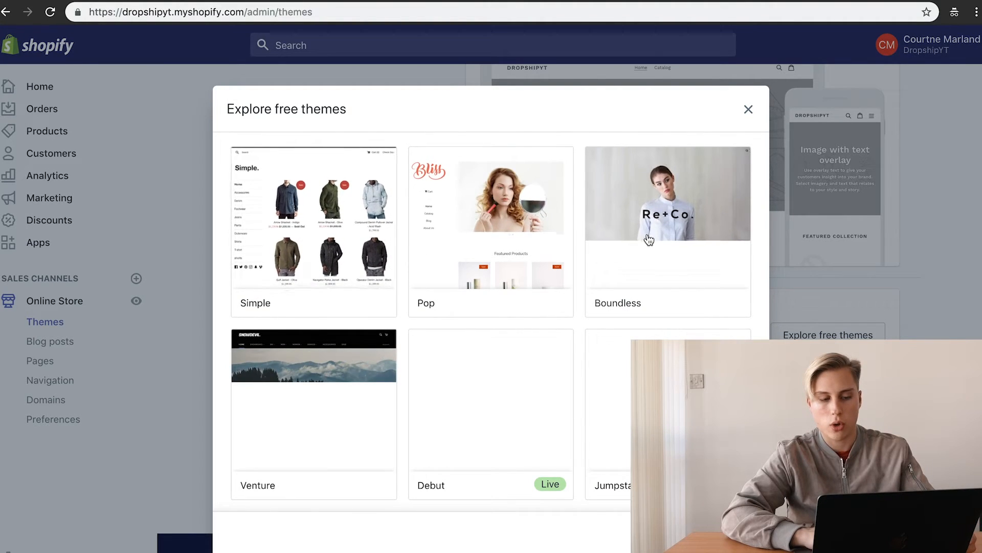
scroll(552, 284, down, 3)
scroll(487, 418, down, 5)
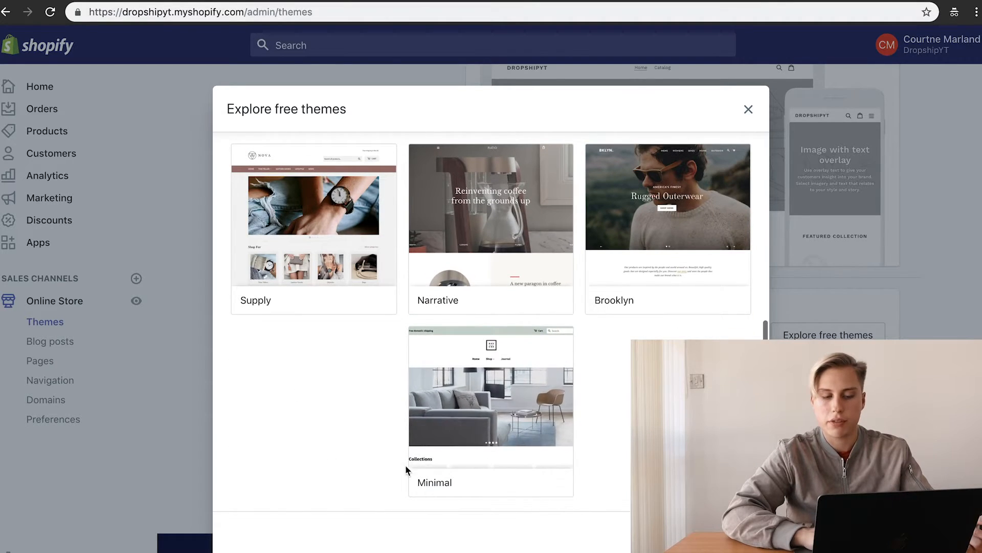
scroll(446, 235, up, 7)
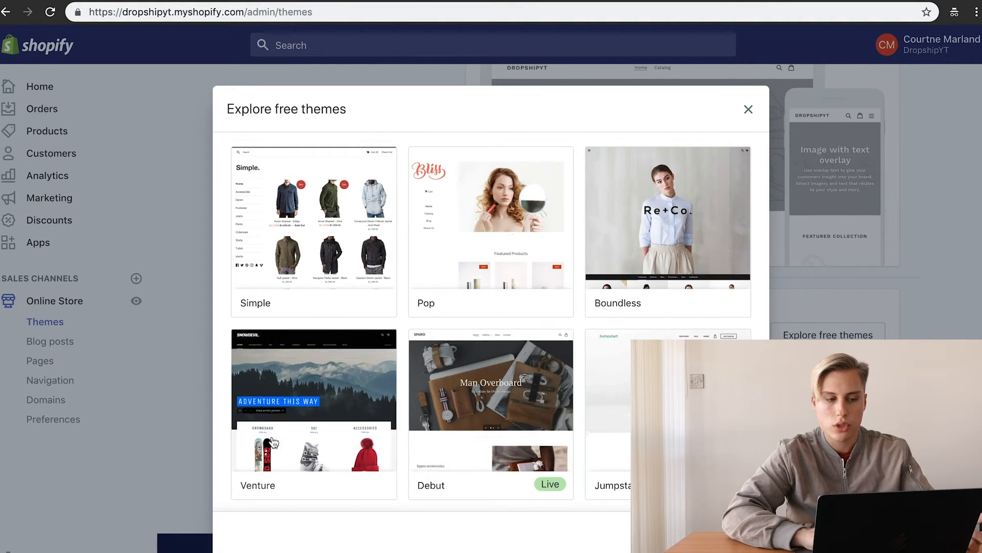
click(353, 388)
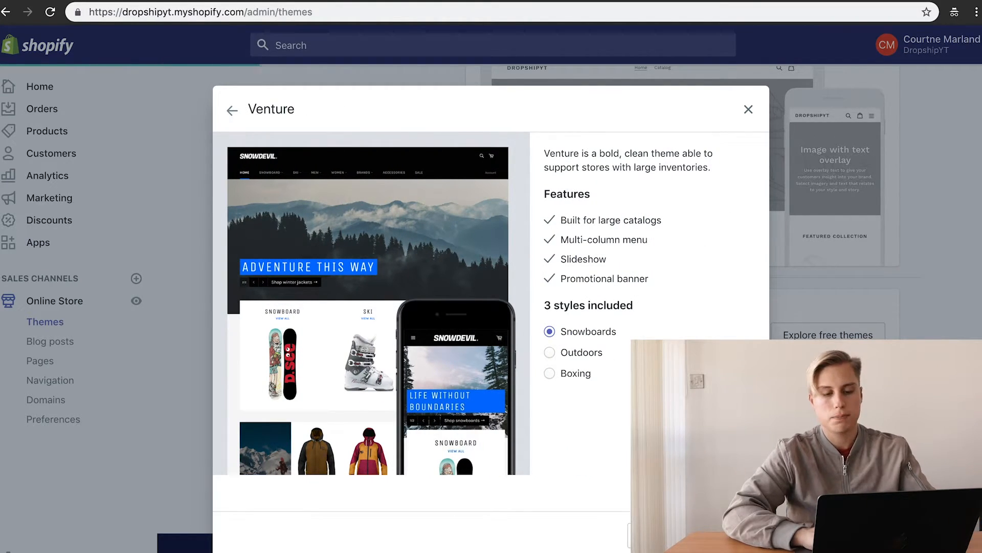
scroll(563, 256, down, 2)
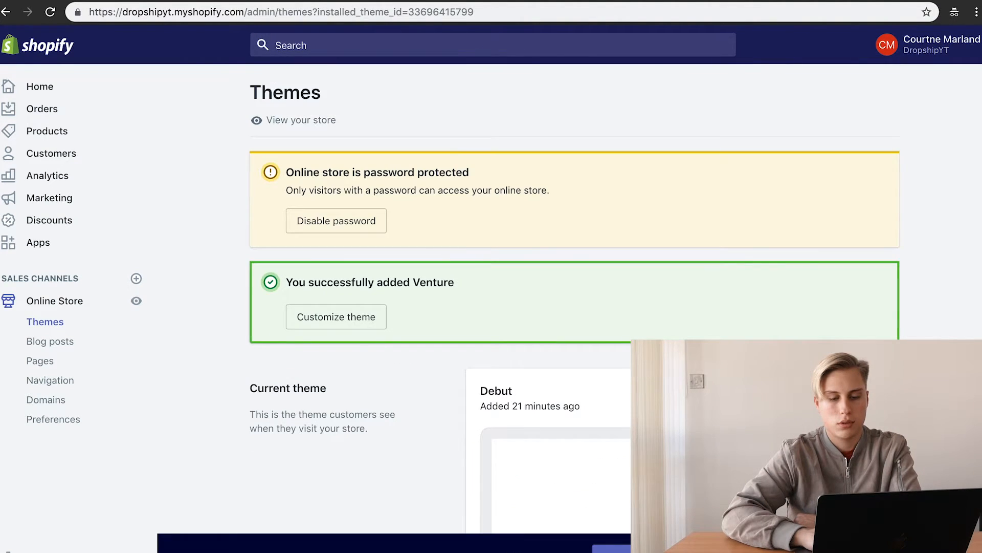
scroll(563, 307, down, 10)
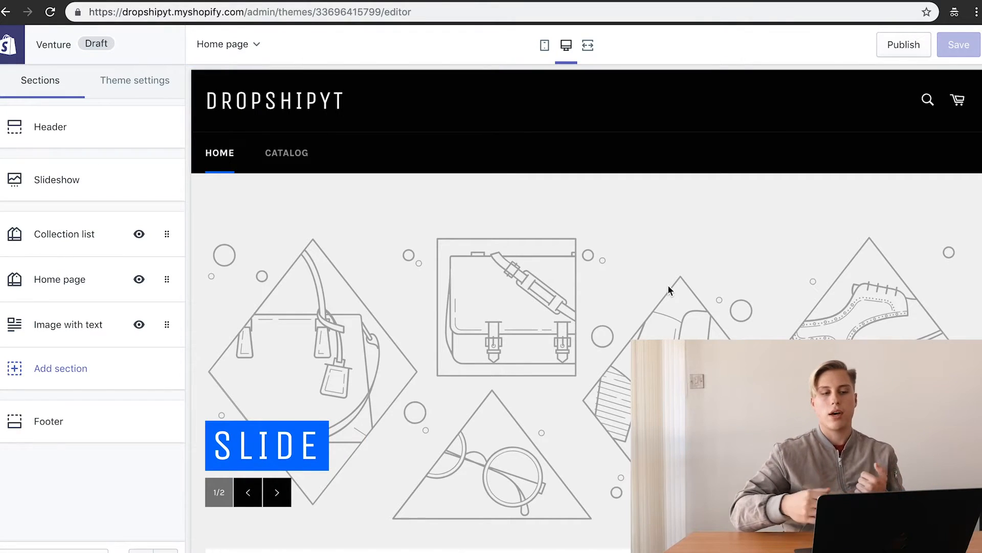
Step: Scroll up and down the Venture home page preview to inspect its sections
scroll(429, 334, down, 10)
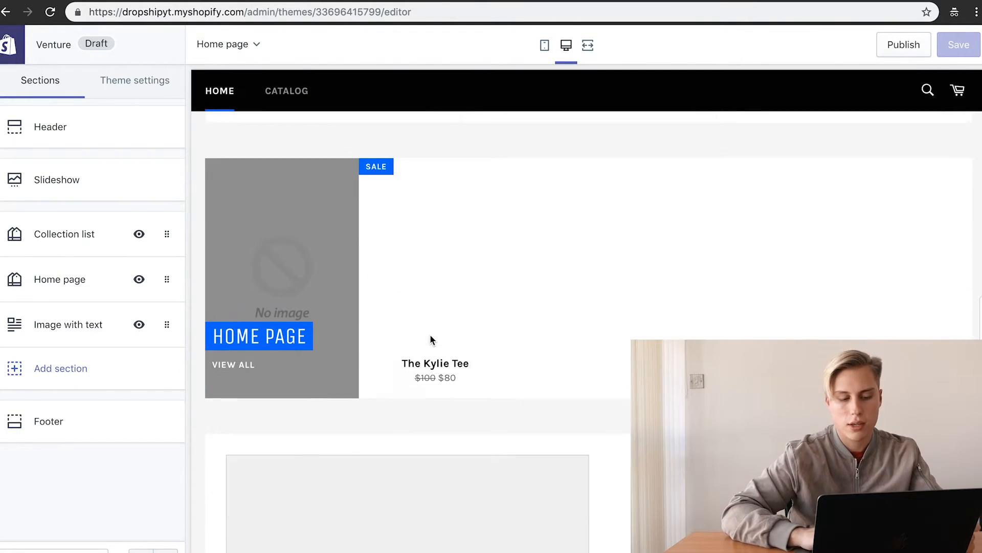
scroll(761, 239, down, 5)
scroll(761, 238, up, 4)
scroll(760, 235, up, 3)
mouse_move(421, 460)
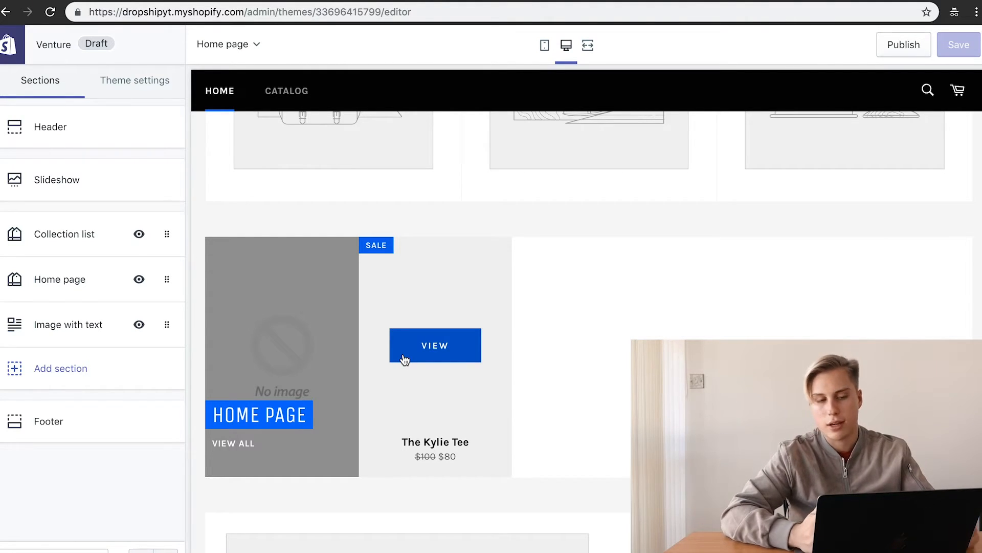
scroll(586, 328, down, 10)
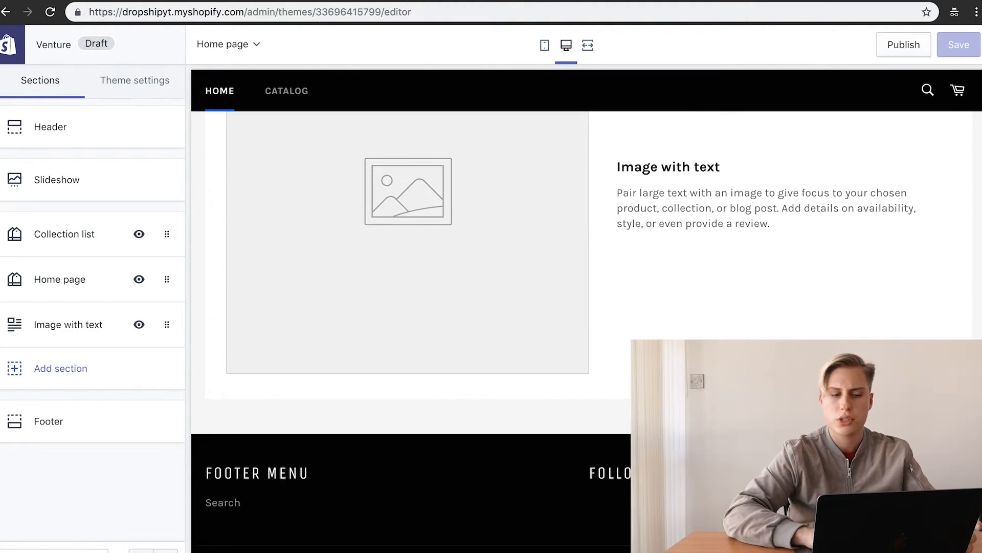
scroll(586, 327, up, 3)
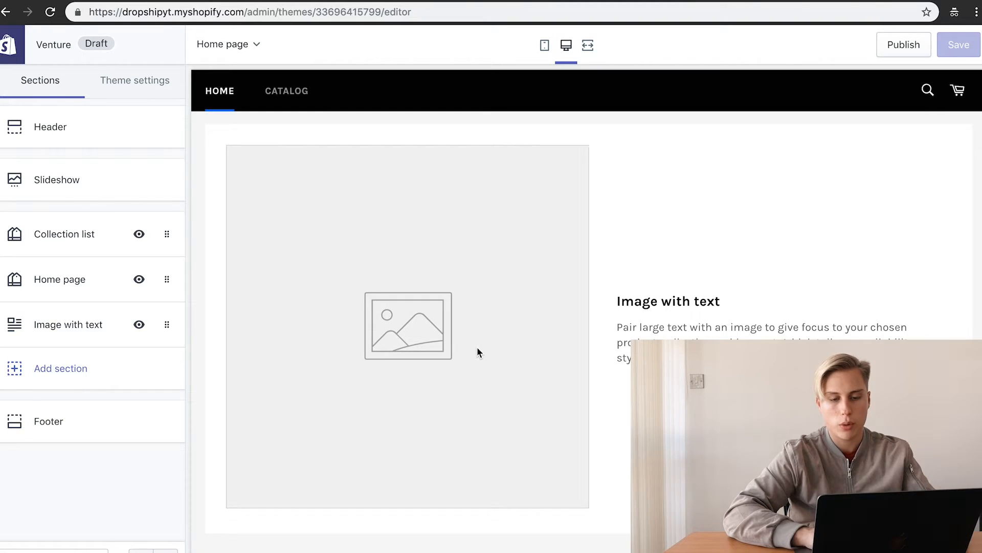
scroll(247, 186, down, 3)
scroll(248, 186, up, 12)
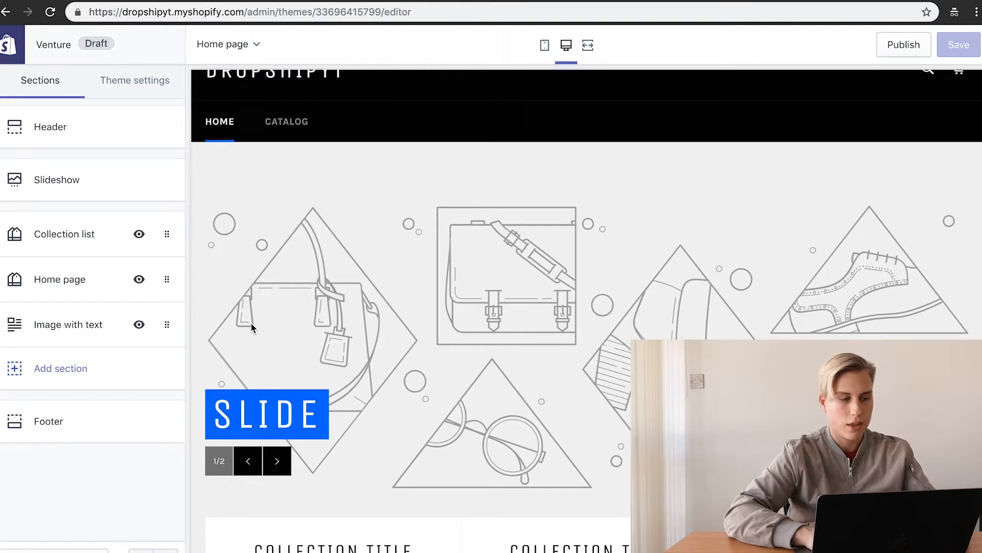
scroll(250, 323, up, 1)
scroll(325, 314, down, 1)
Step: Add a third slide to the Slideshow section and cycle through the slides in the preview
click(105, 197)
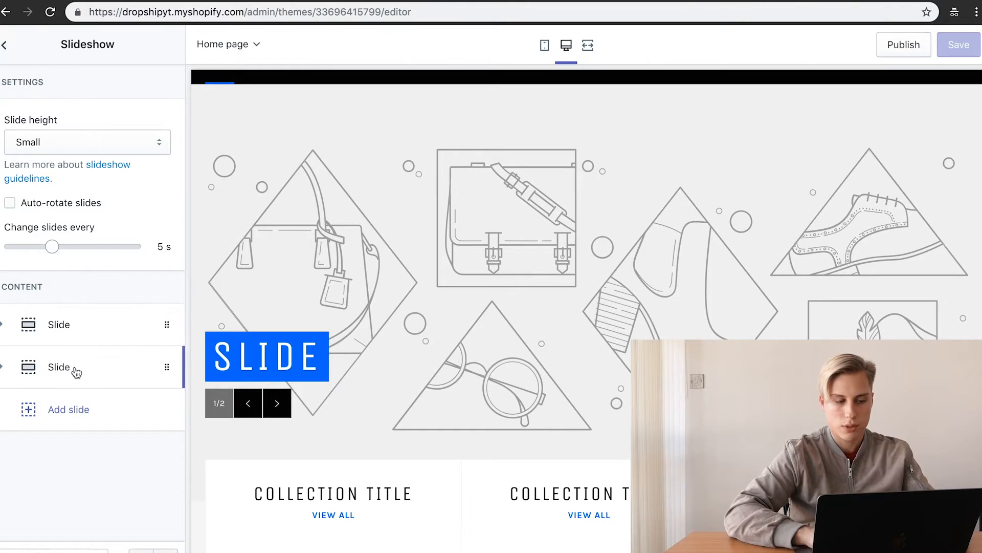
click(51, 411)
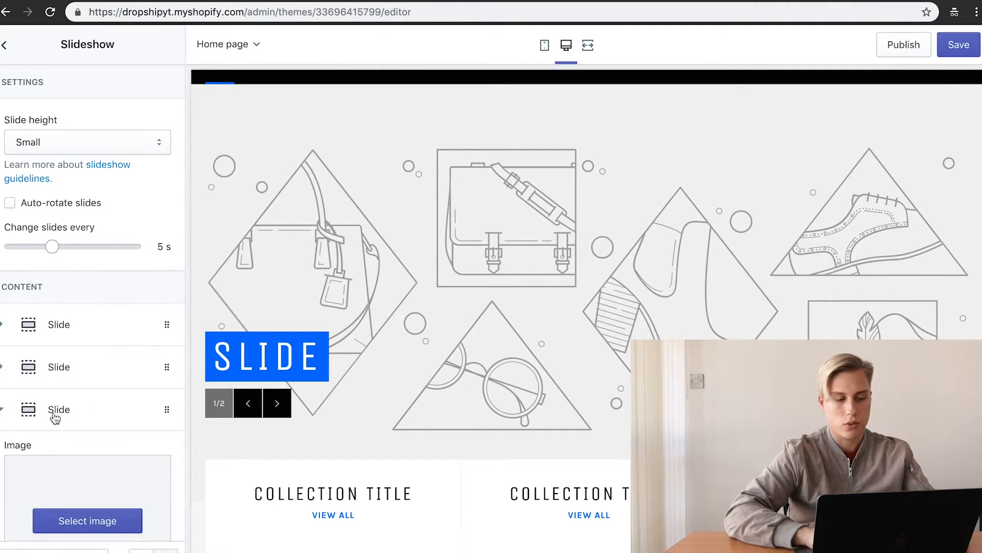
scroll(77, 475, down, 3)
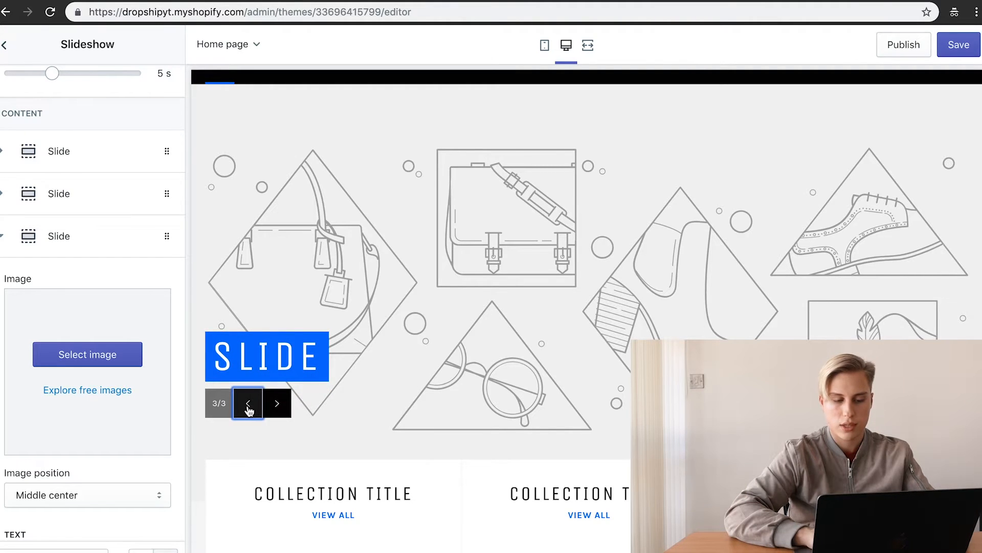
click(248, 404)
click(249, 403)
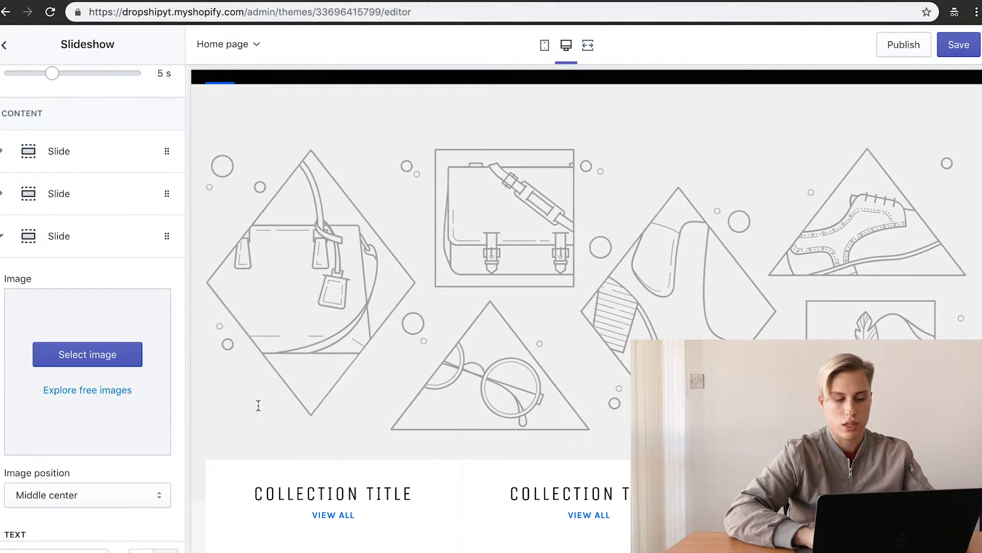
click(251, 404)
click(279, 409)
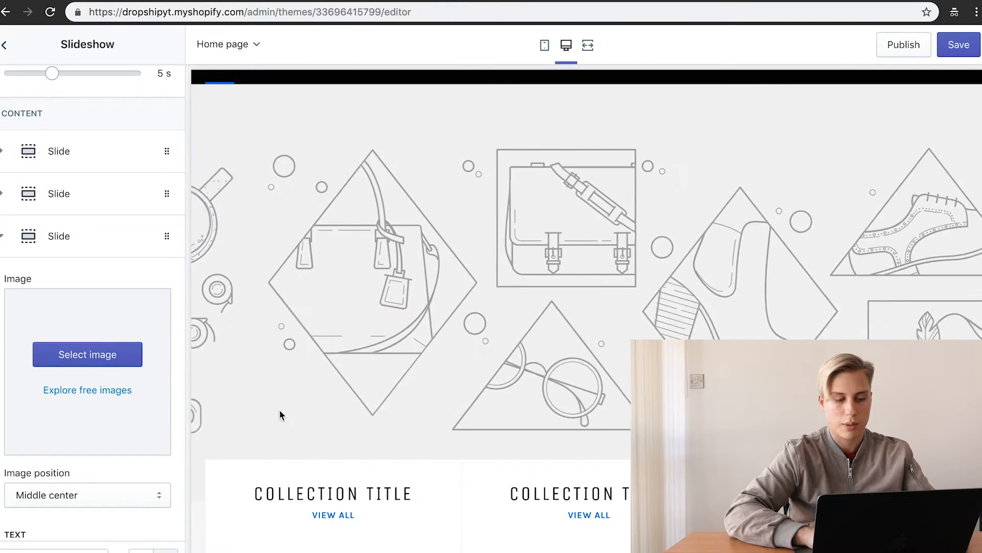
Step: Set the third slide's image to the first free Women's Fashion stock photo
click(108, 354)
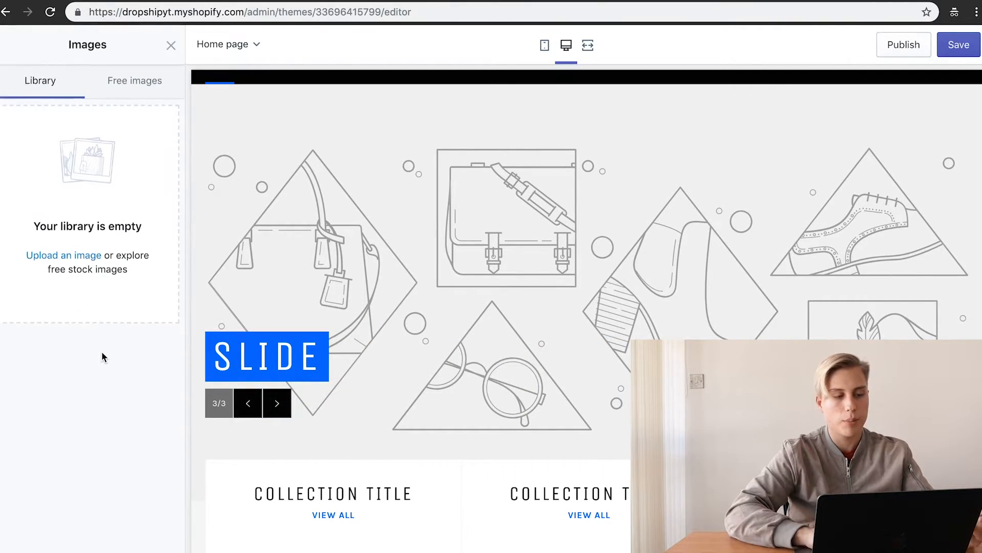
click(56, 256)
click(675, 321)
click(151, 85)
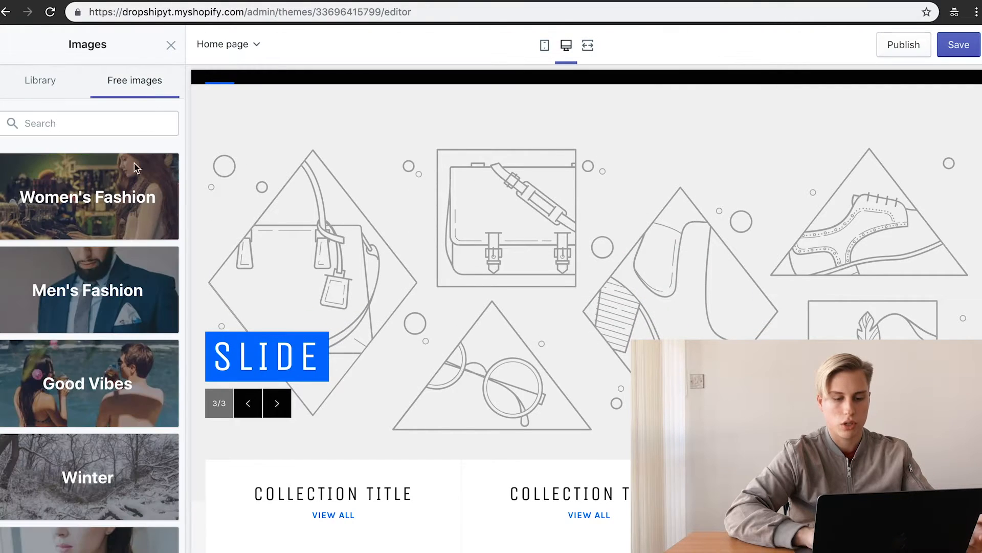
click(136, 166)
click(39, 205)
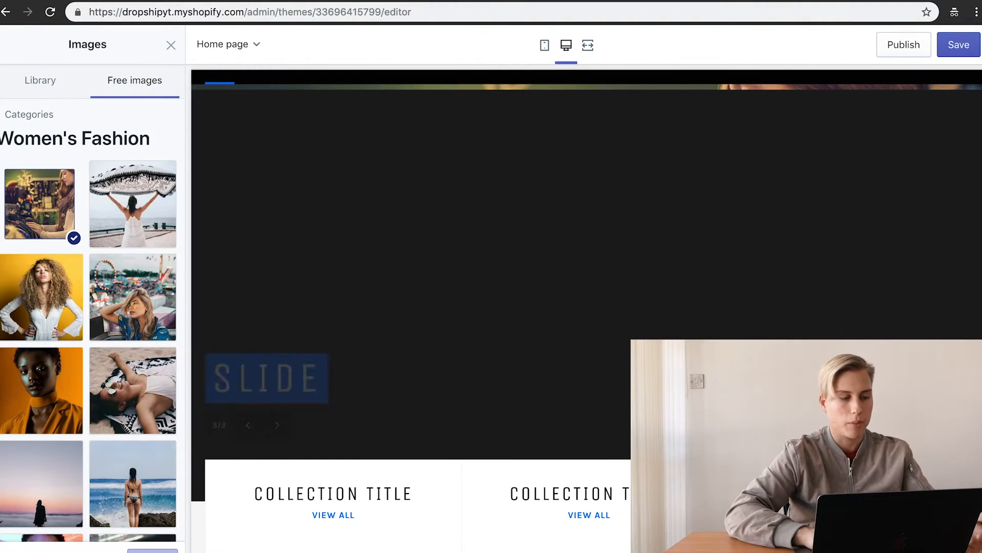
click(163, 549)
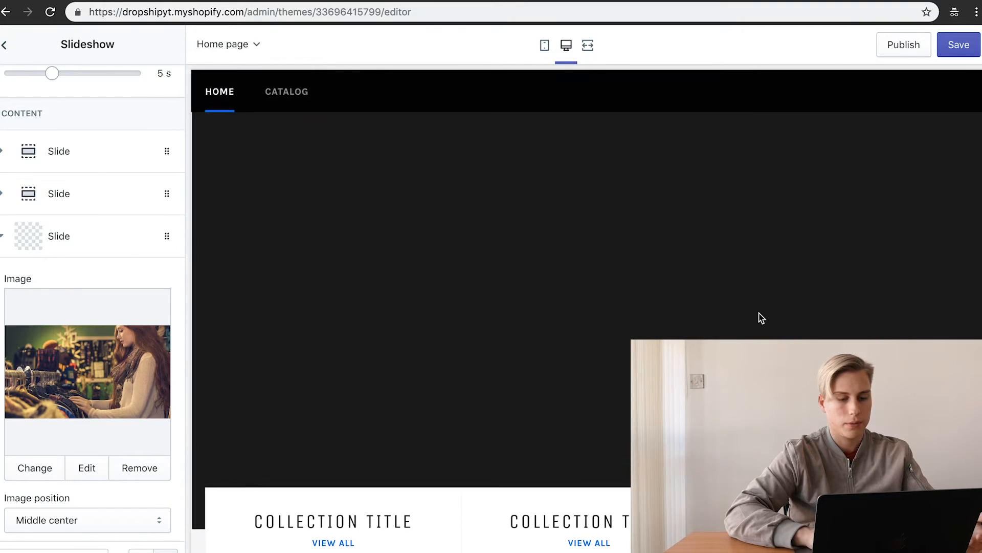
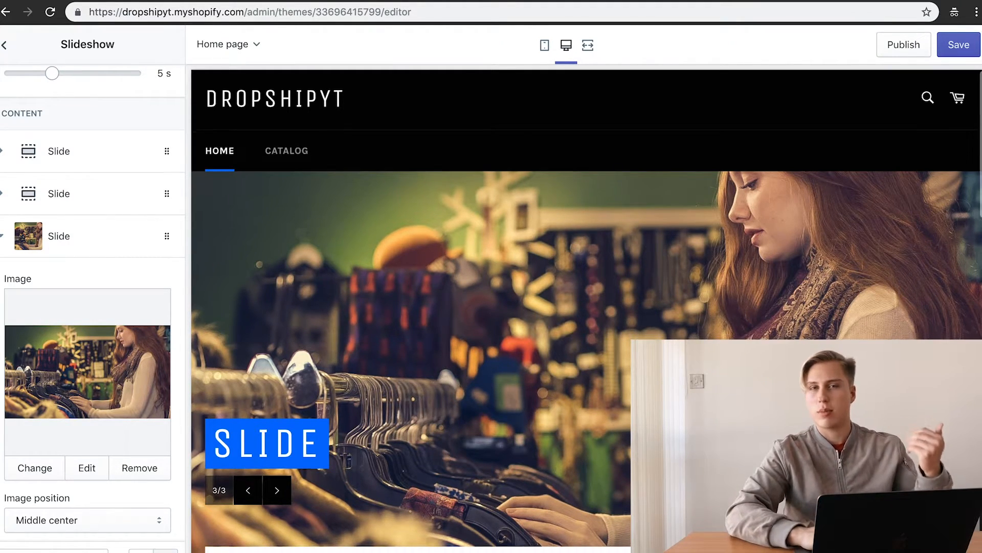
Step: Leave the slideshow settings and open the home page's Collection list section
scroll(323, 248, down, 7)
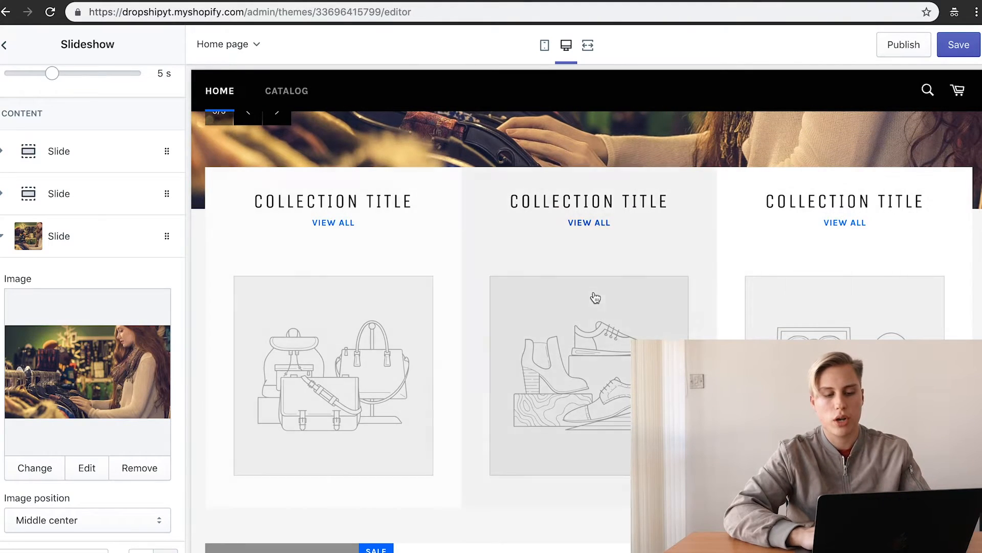
click(5, 47)
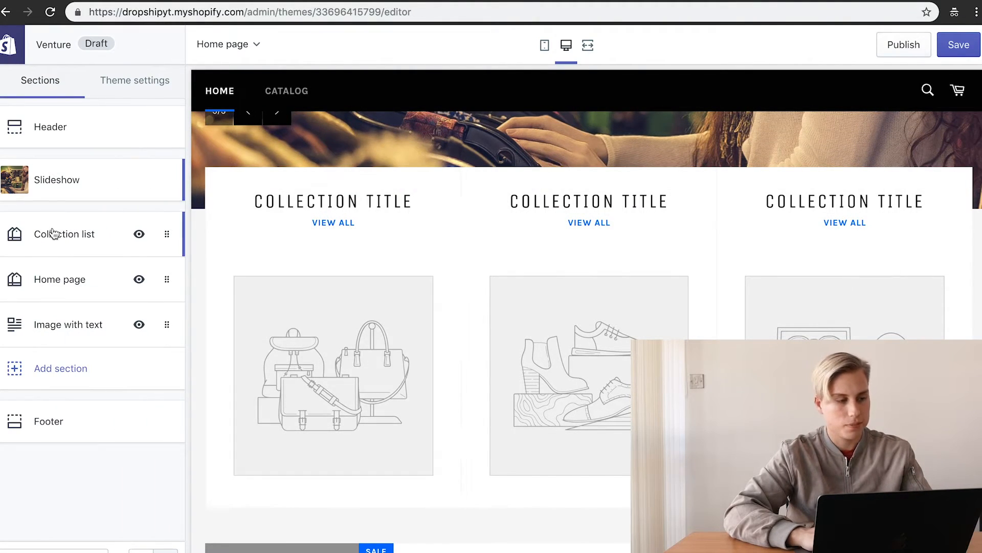
click(58, 251)
Step: Set the first collection card to the Shirts collection
click(75, 196)
click(89, 281)
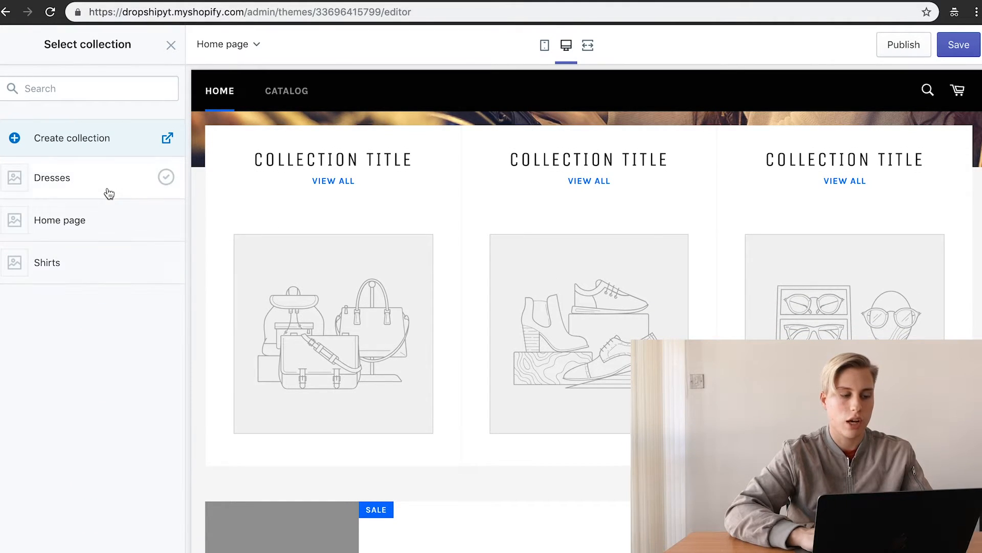
click(103, 254)
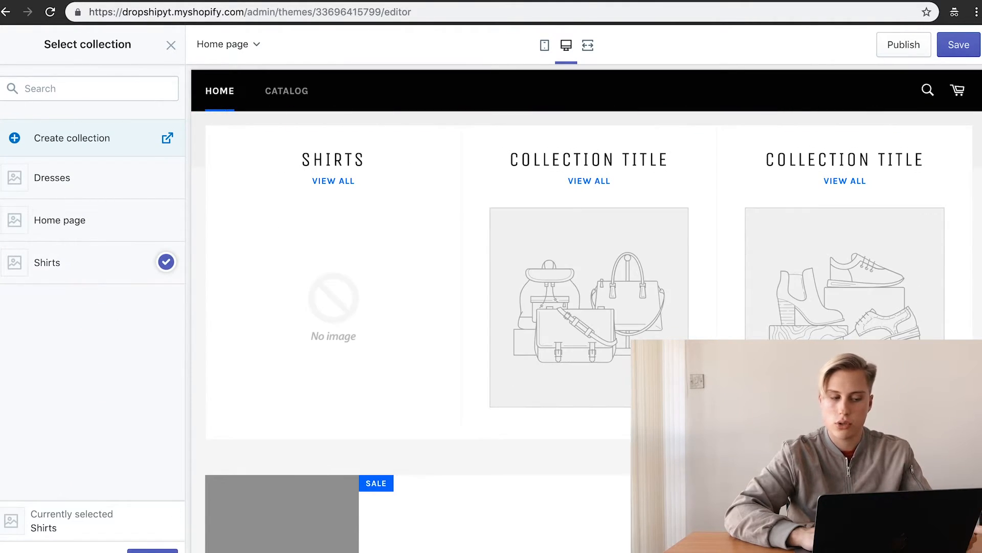
click(152, 550)
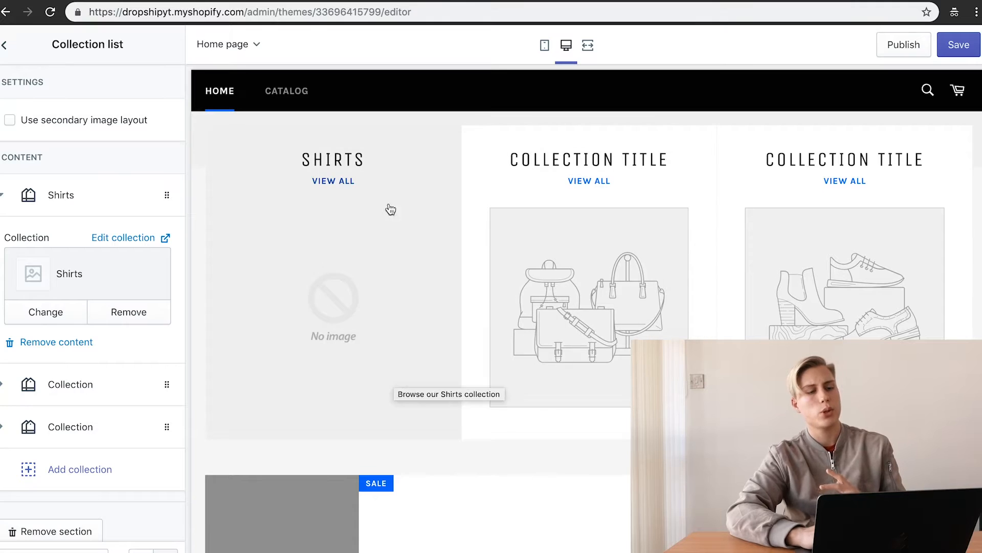
Step: Go back to the home page sections and open the Image with text section
click(5, 45)
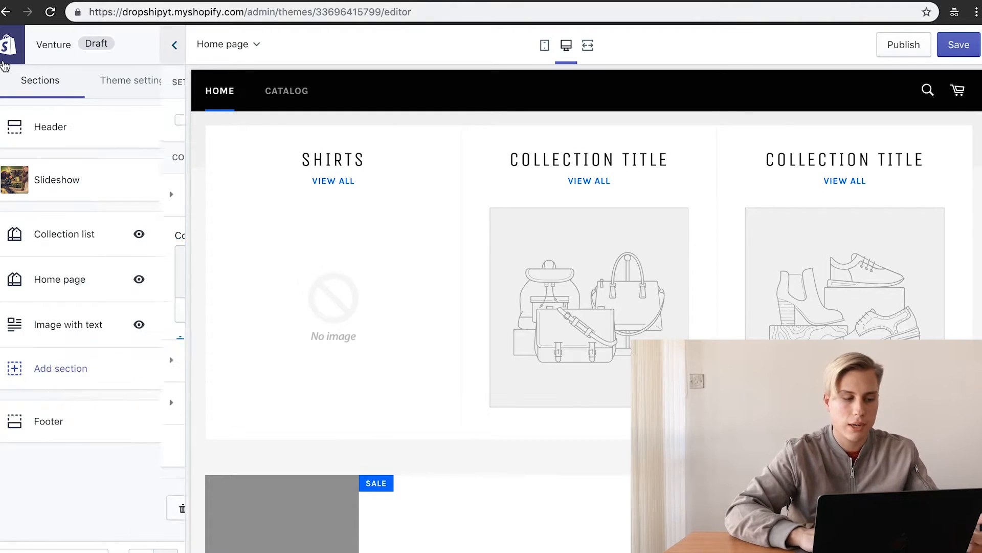
scroll(706, 256, down, 4)
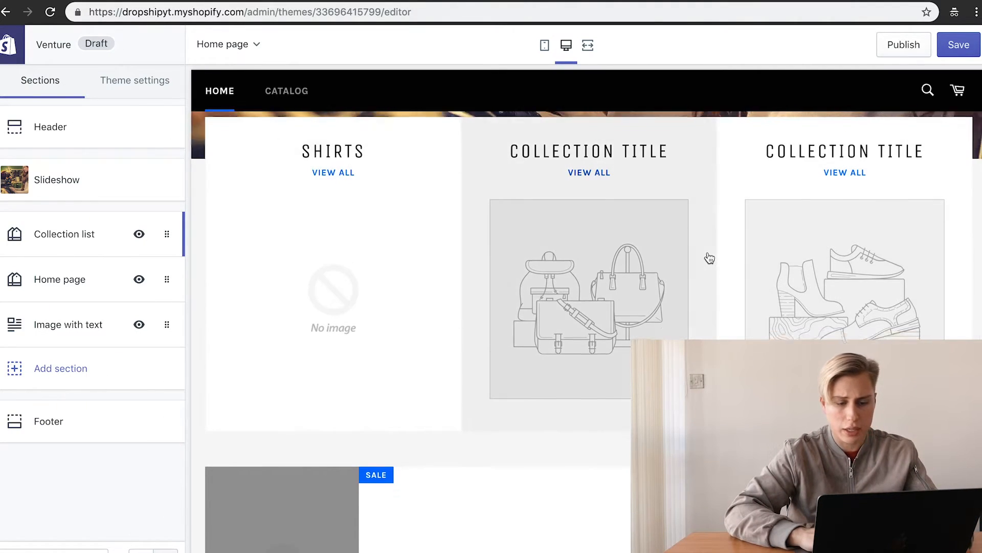
scroll(496, 284, down, 5)
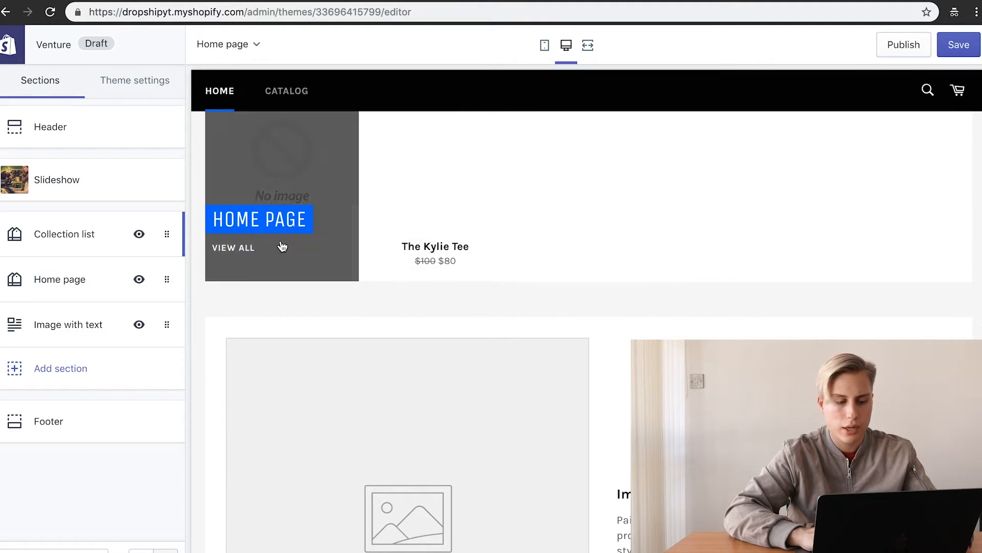
scroll(833, 210, down, 5)
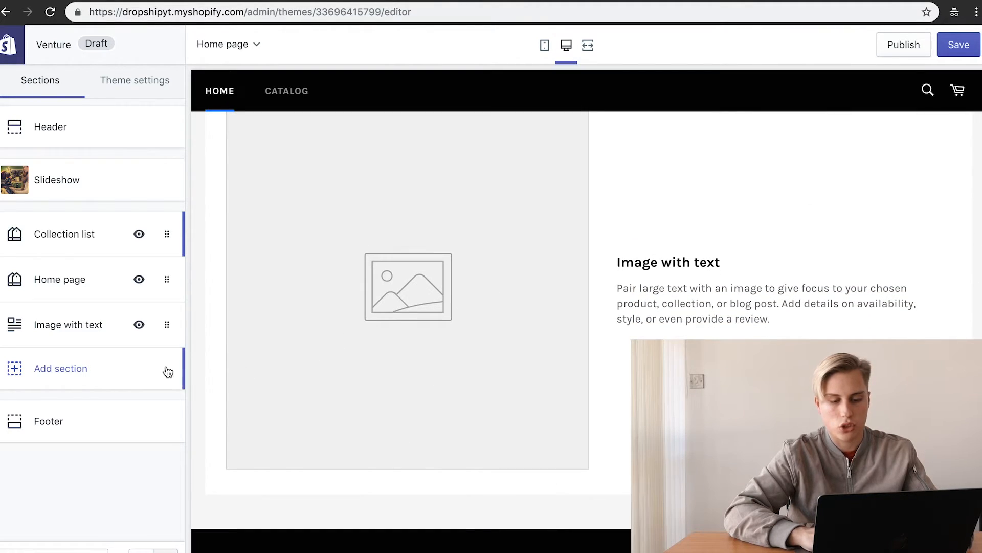
click(86, 327)
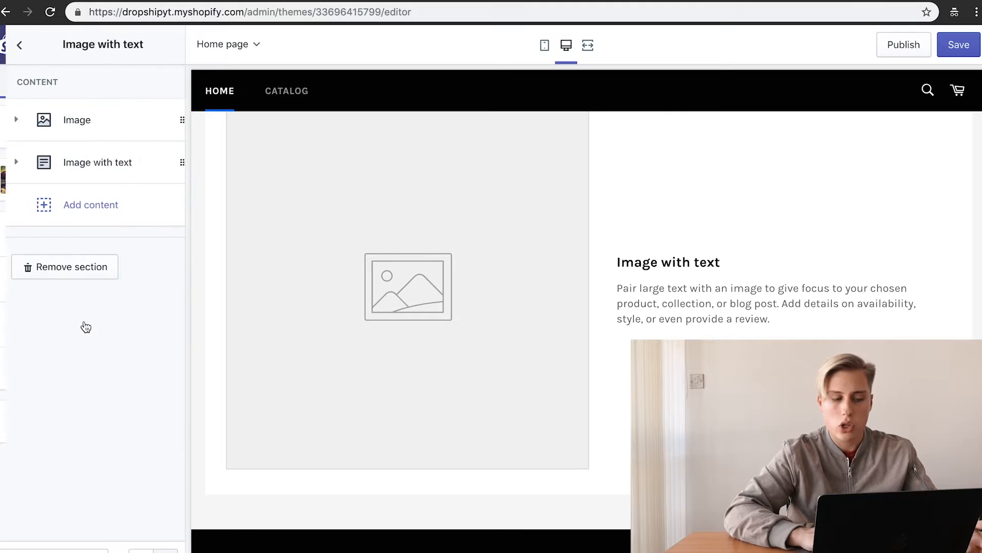
Step: Remove the Image with text section and add a Video section to the home page
click(71, 279)
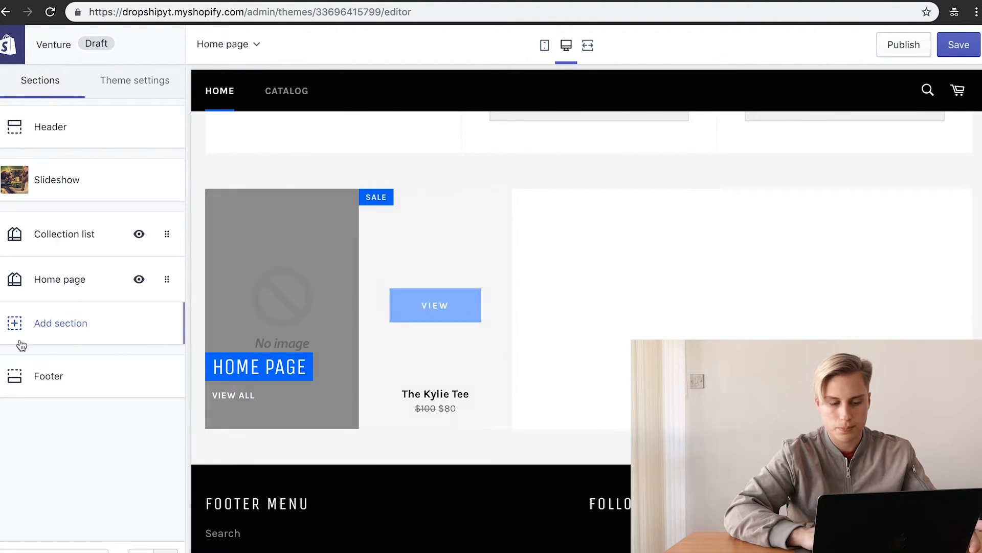
click(61, 323)
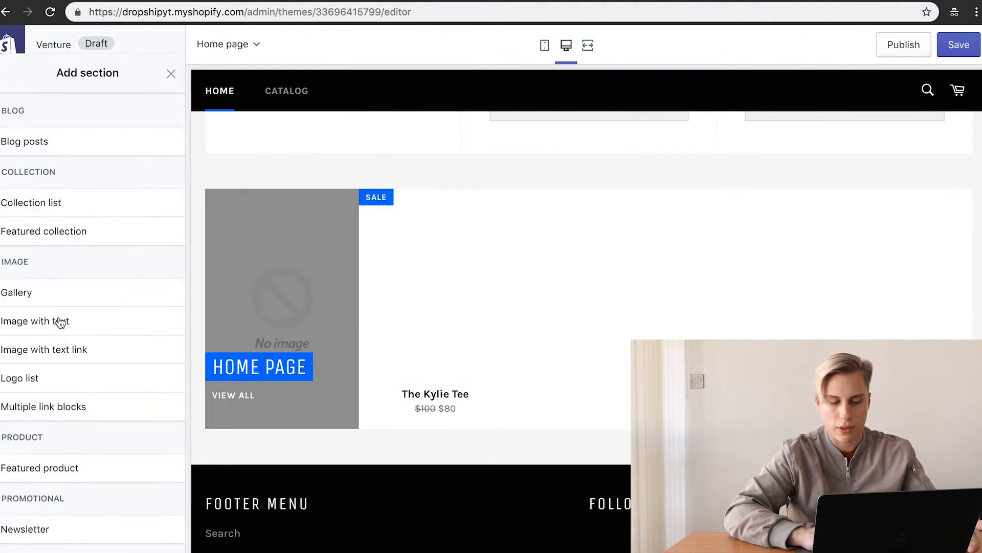
scroll(60, 322, down, 1)
scroll(70, 493, down, 5)
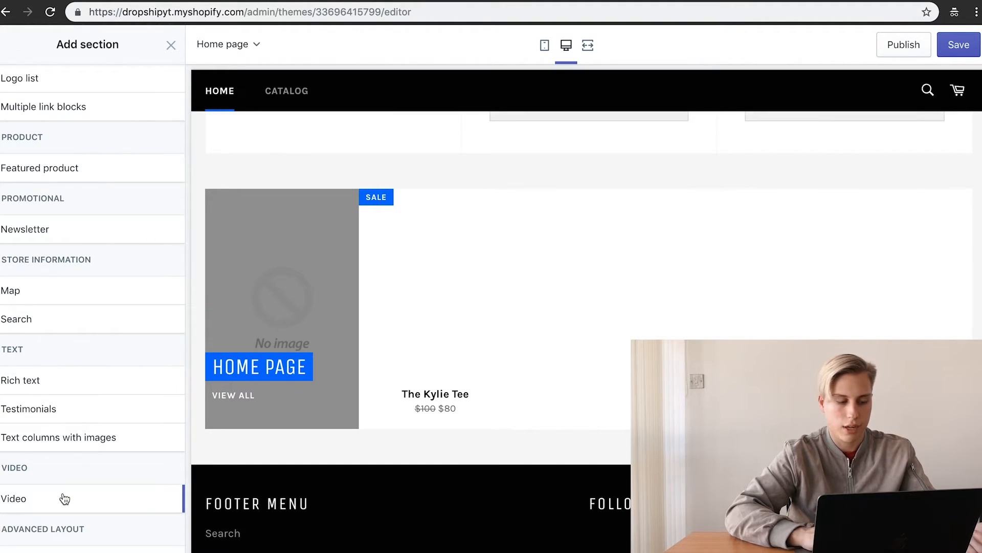
click(65, 498)
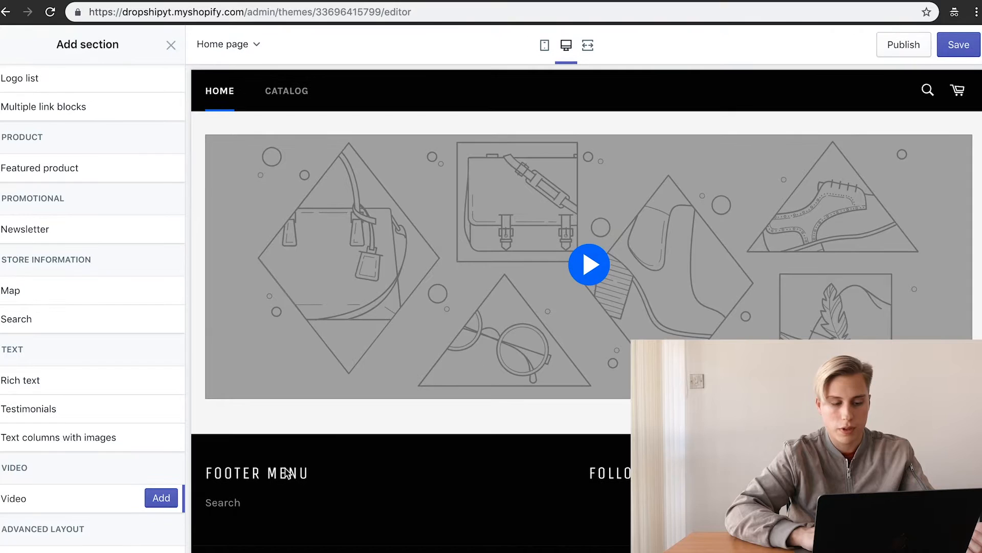
click(161, 498)
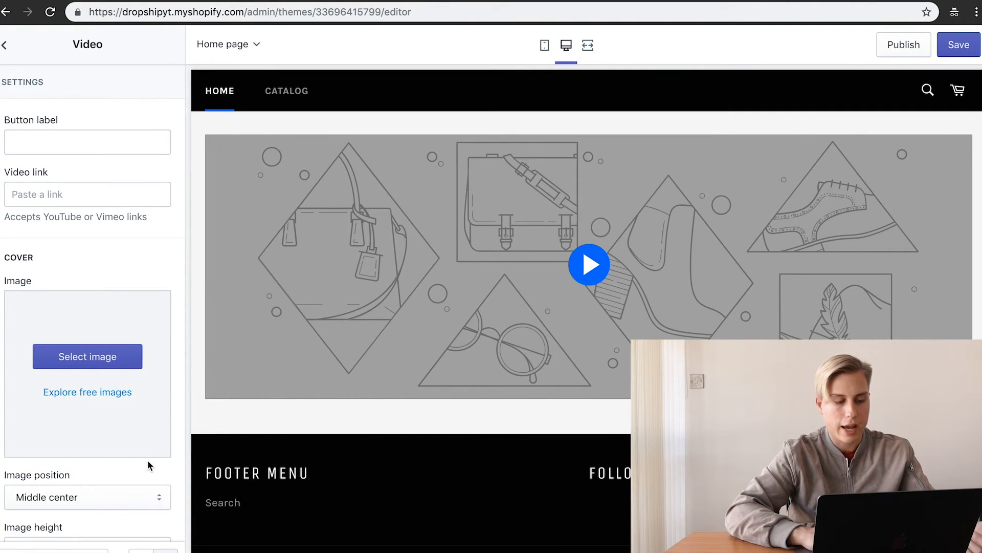
scroll(148, 463, down, 5)
scroll(53, 143, up, 5)
click(5, 46)
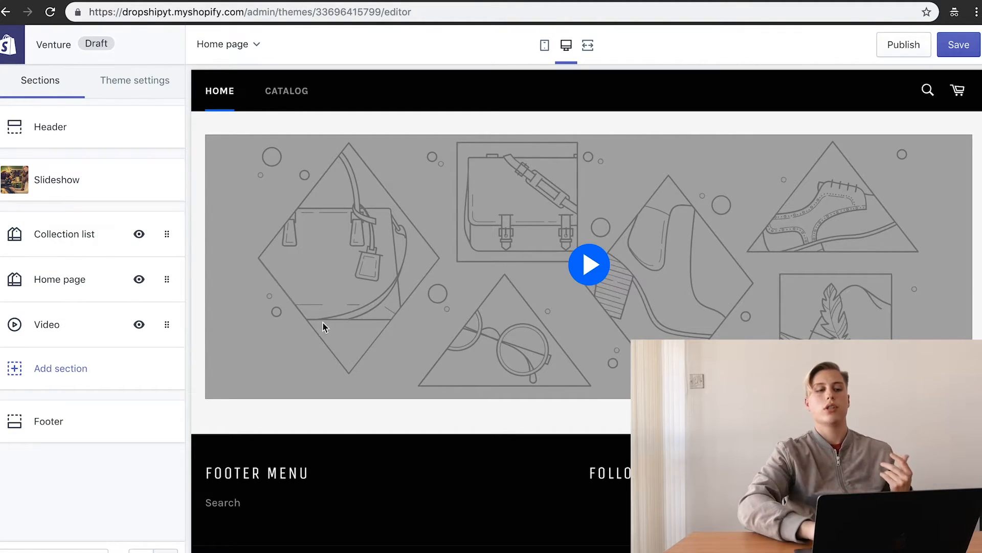
Step: Add a Testimonials section below the Video, previewing its second slide first
click(69, 369)
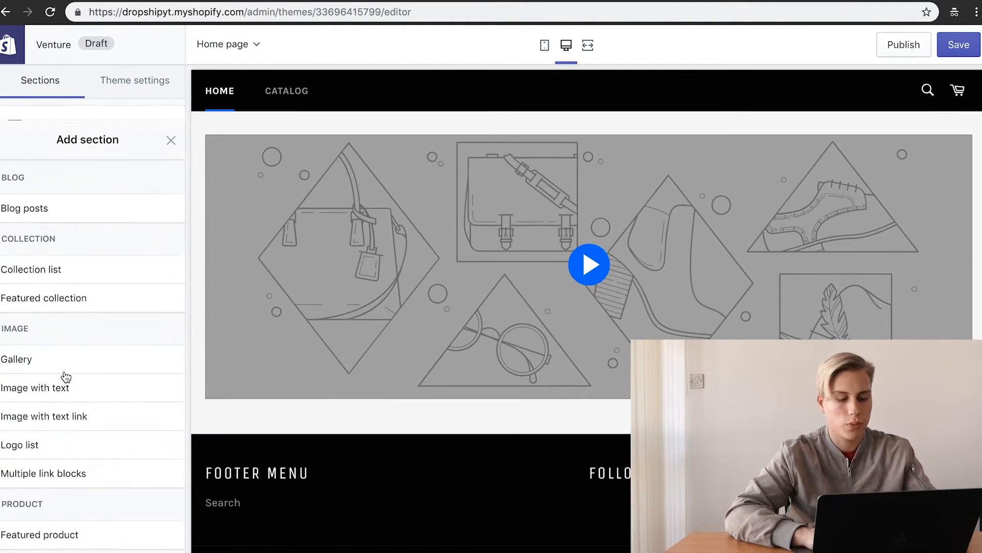
scroll(76, 477, down, 5)
scroll(71, 476, down, 3)
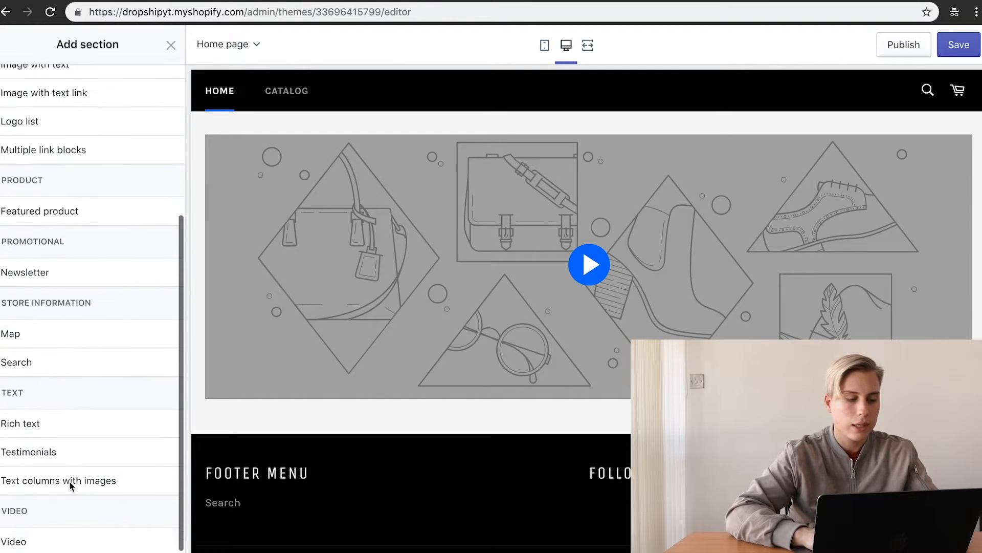
click(86, 426)
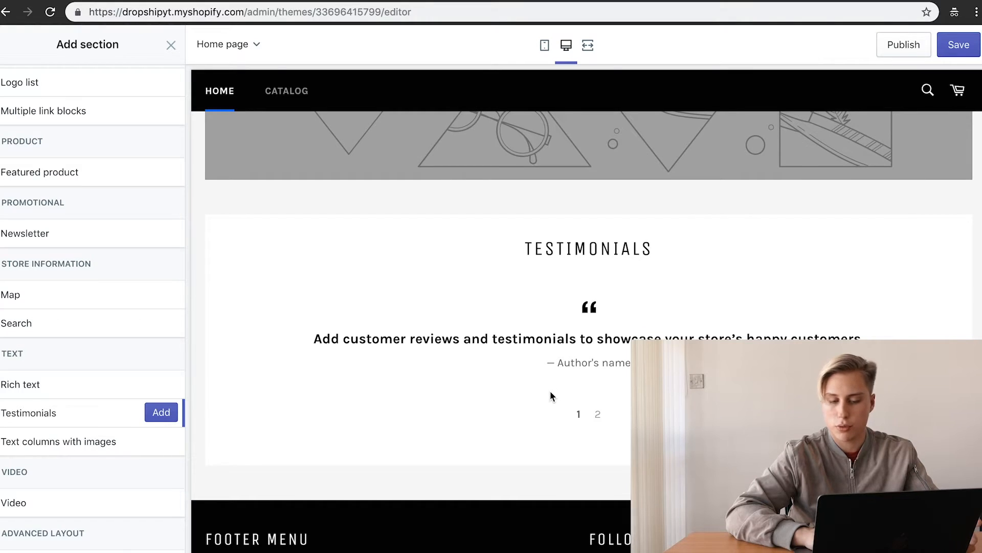
click(597, 414)
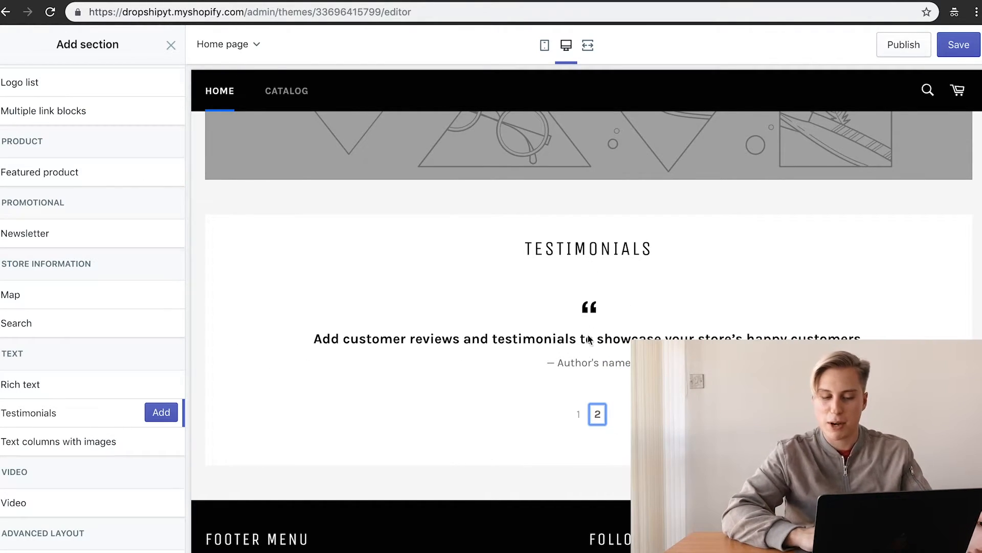
click(161, 412)
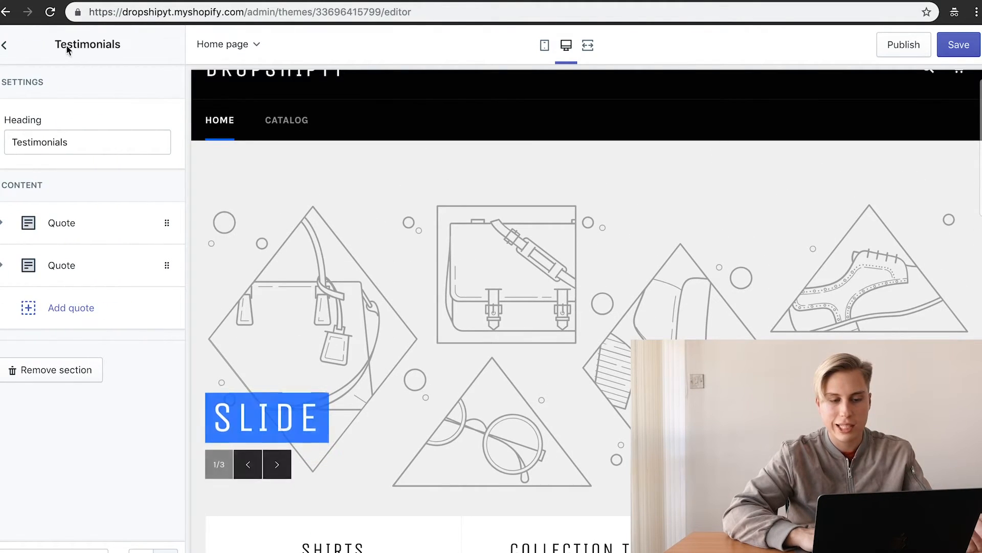
click(6, 46)
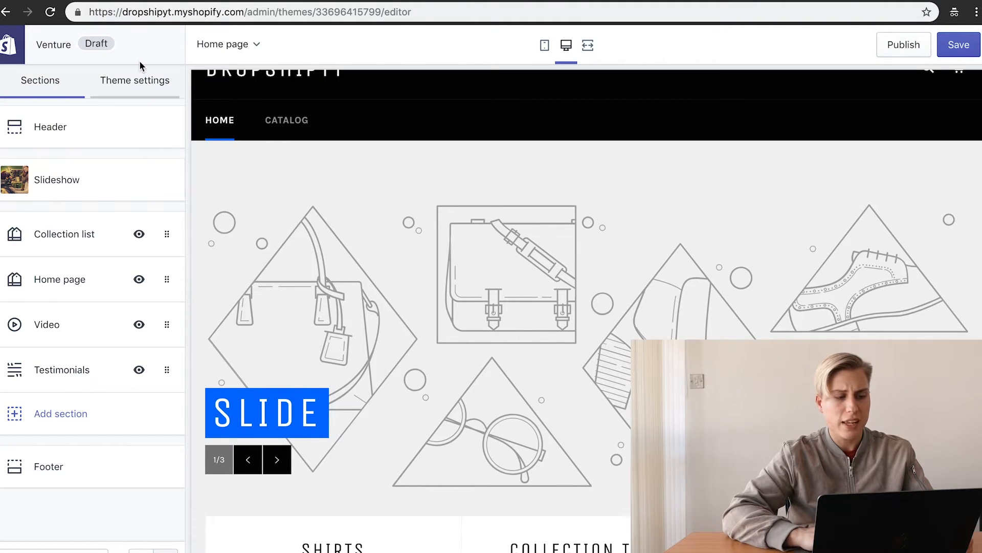
click(136, 92)
Step: Adjust the buttons, links and promotion bar colour in the theme's Colors settings
click(121, 125)
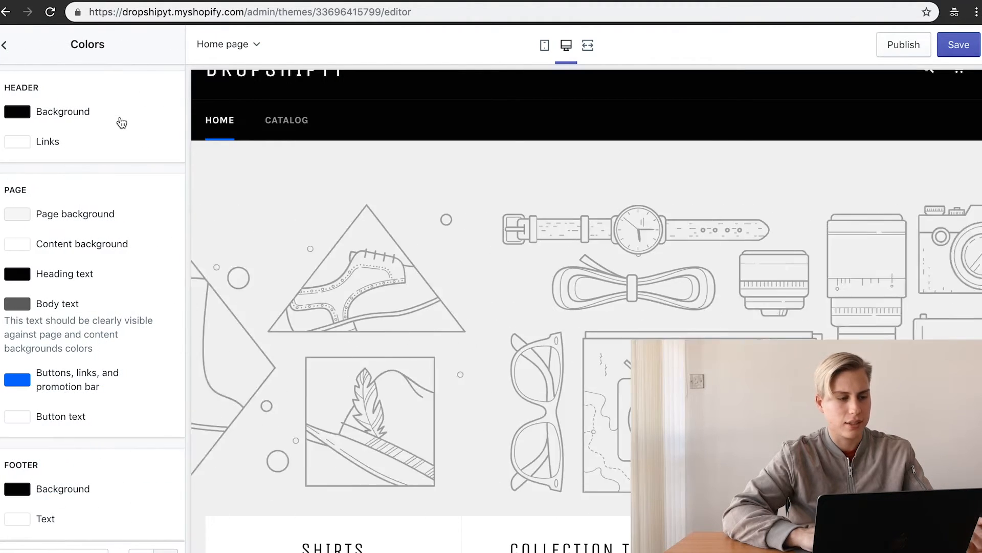
scroll(98, 318, down, 2)
click(17, 323)
mouse_move(59, 388)
mouse_down()
mouse_move(48, 395)
mouse_move(127, 457)
mouse_up()
click(139, 440)
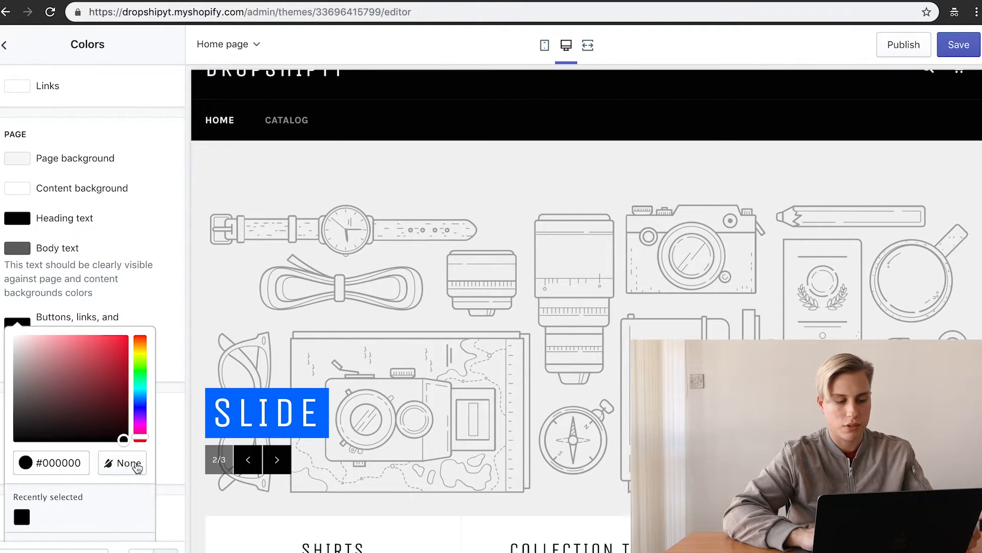
click(141, 270)
Step: Make the slideshow title background red (#FF0A00) and return to the theme settings list
scroll(147, 421, down, 2)
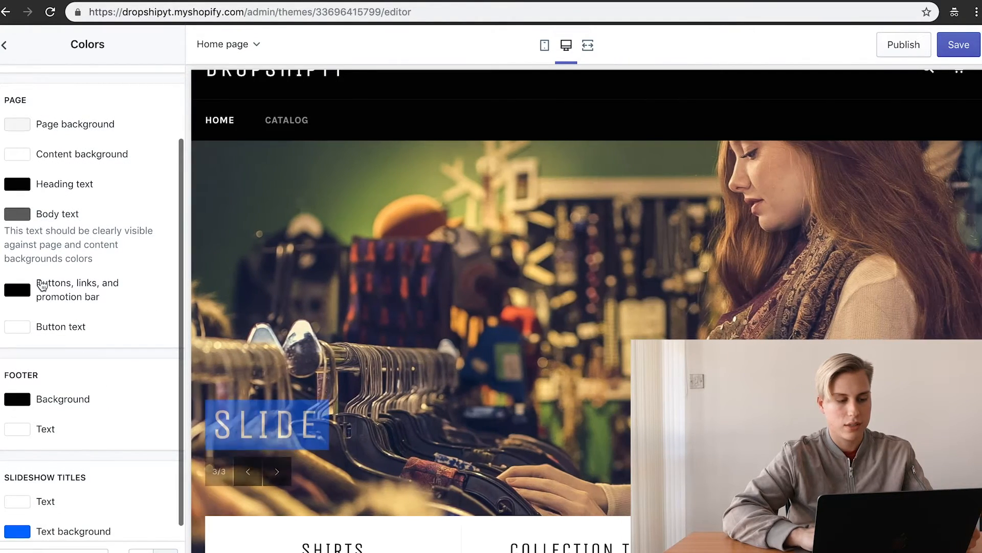
click(26, 514)
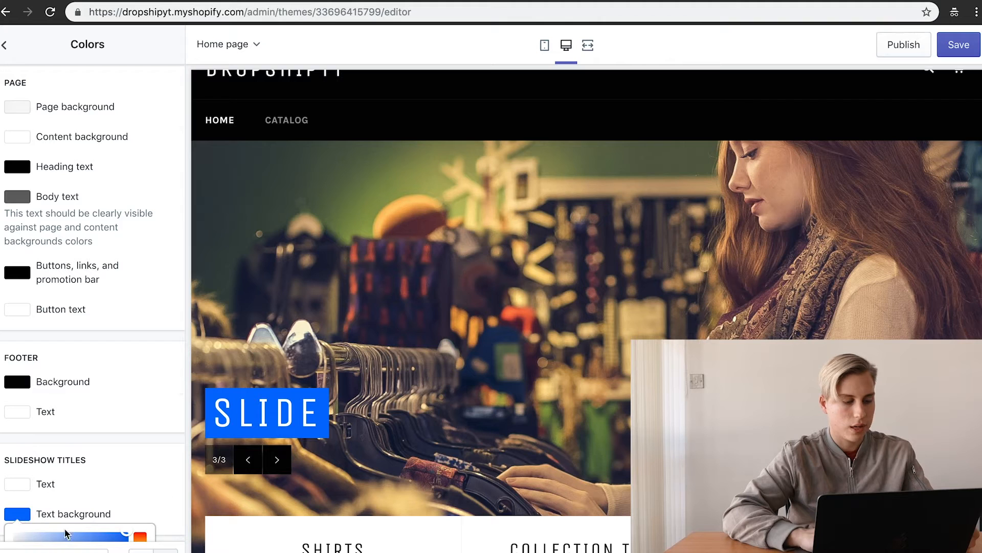
scroll(55, 515, down, 5)
drag(138, 446, 132, 385)
click(175, 305)
scroll(469, 341, up, 1)
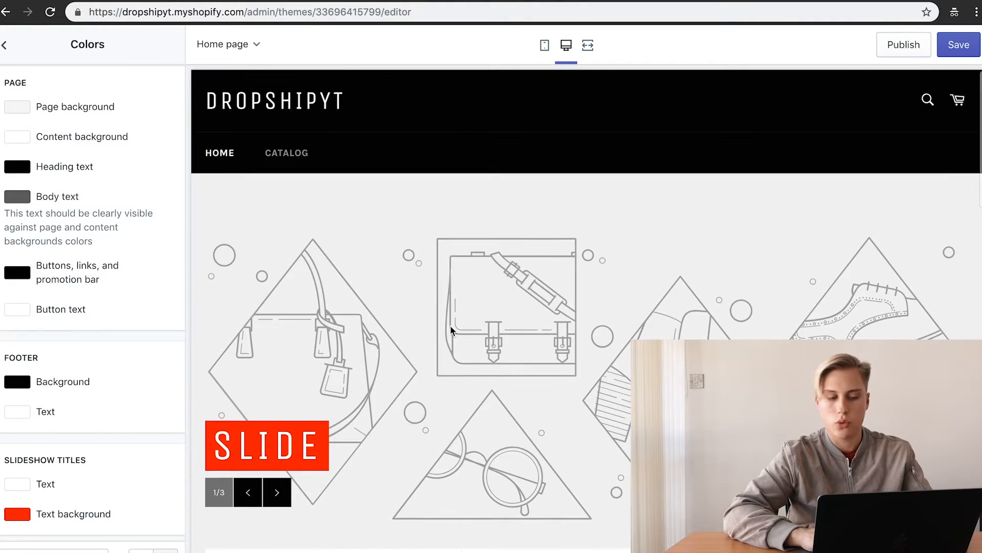
click(5, 45)
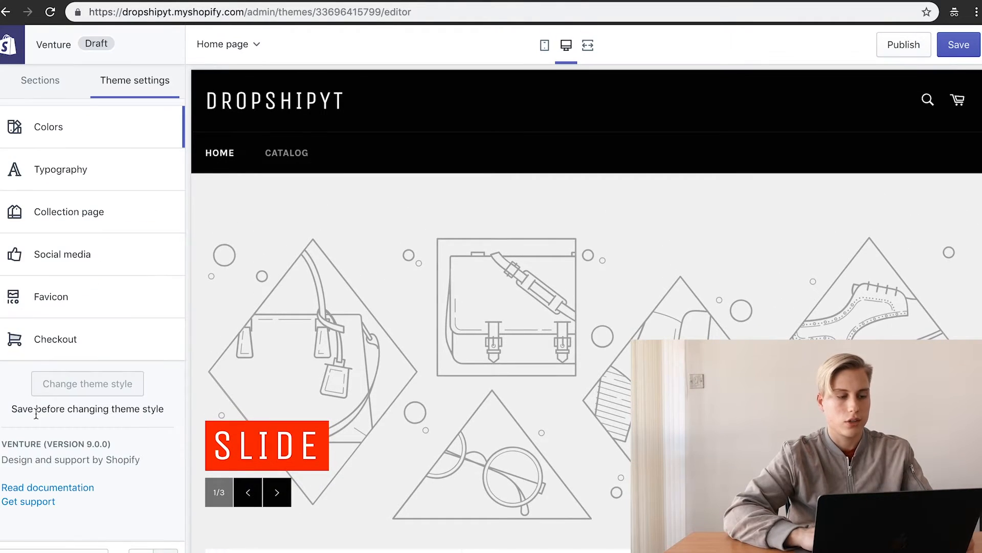
scroll(377, 338, down, 7)
scroll(379, 329, up, 1)
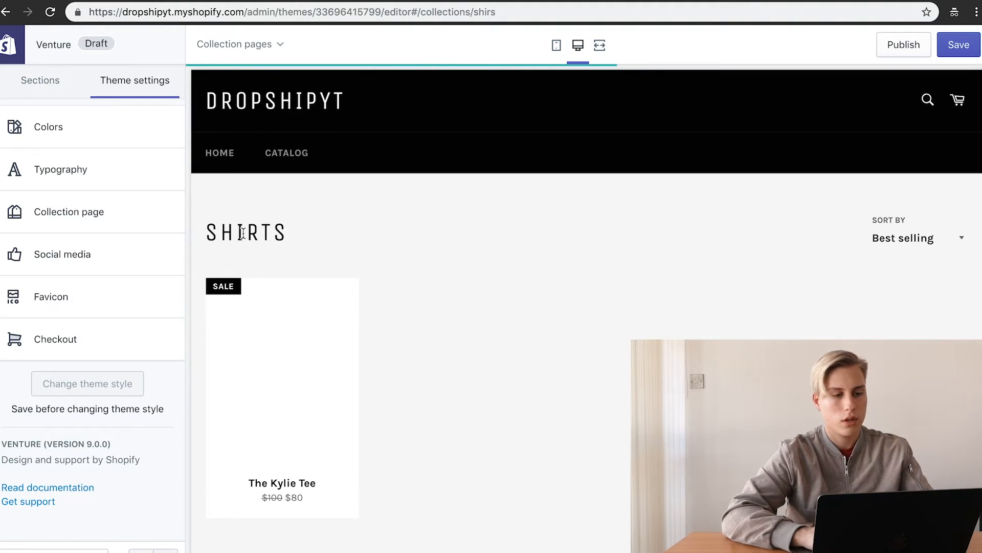
Step: Disable tag filtering on the Shirts Collection section, keep sorting enabled, and open The Kylie Tee
scroll(437, 226, down, 1)
scroll(437, 227, up, 1)
mouse_move(233, 463)
click(52, 84)
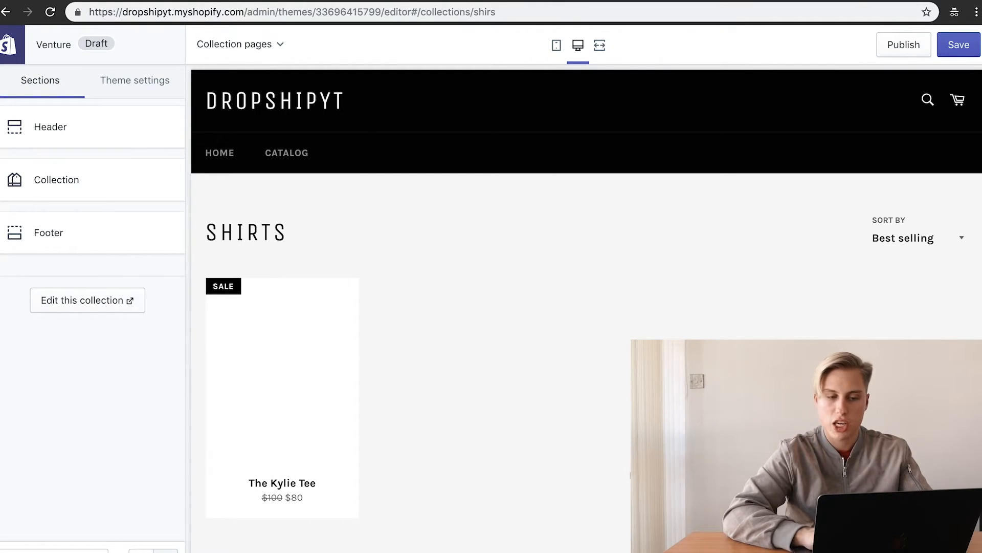
click(113, 197)
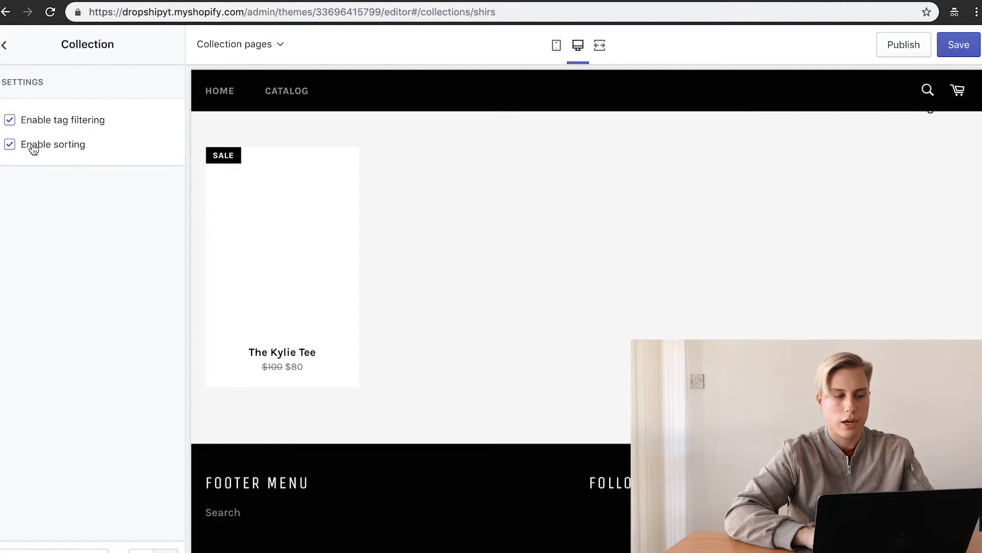
scroll(584, 244, up, 3)
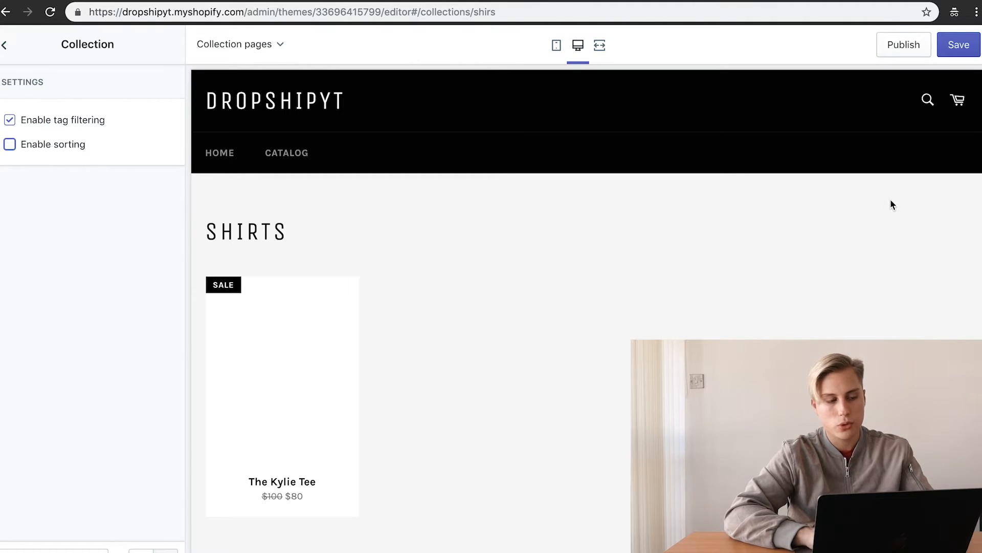
click(10, 147)
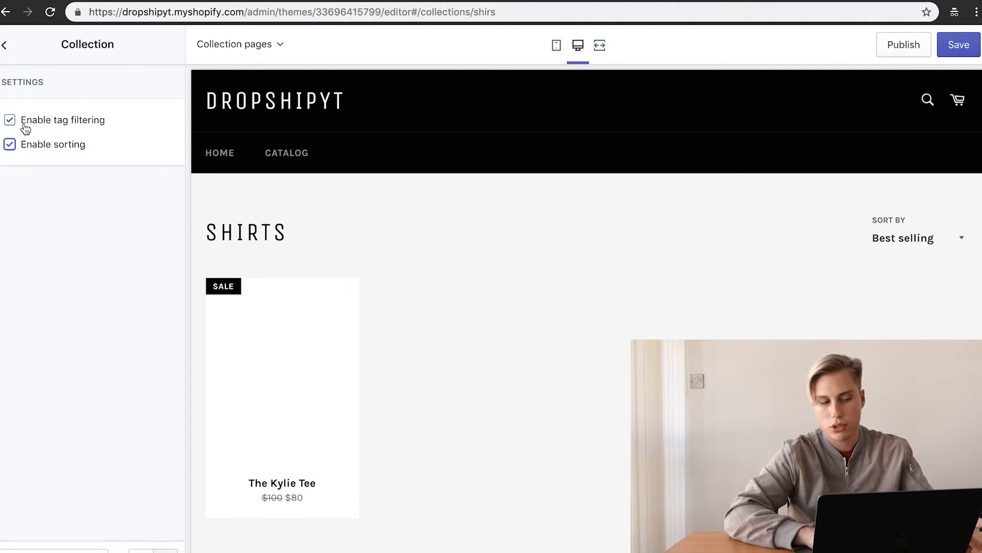
scroll(410, 364, down, 1)
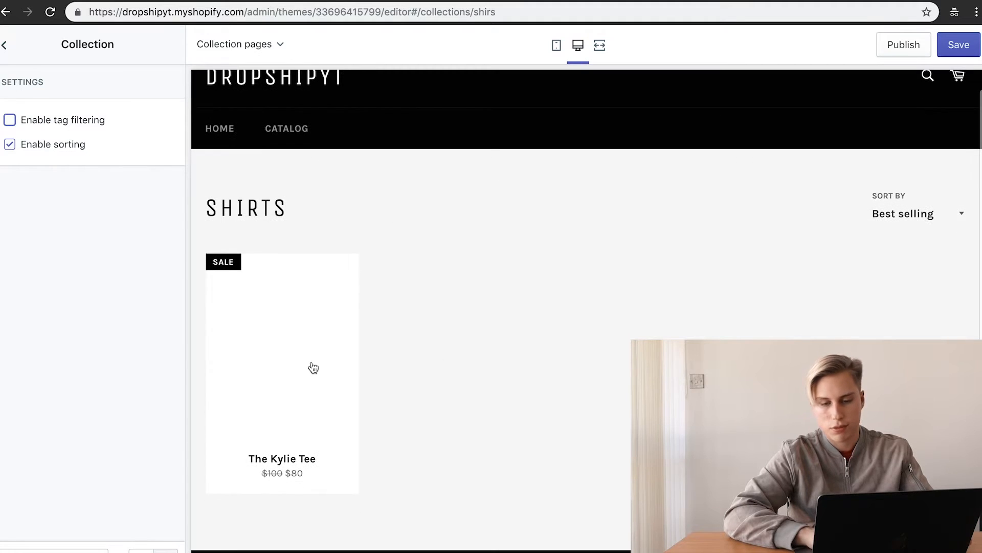
click(318, 366)
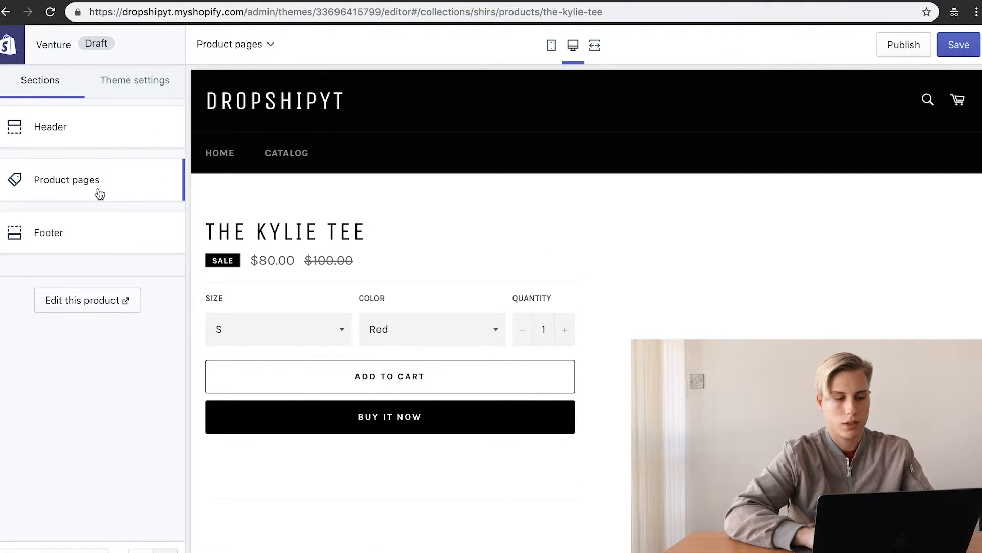
Step: Turn off Facebook, Twitter and Pinterest sharing in the Product pages section
click(100, 193)
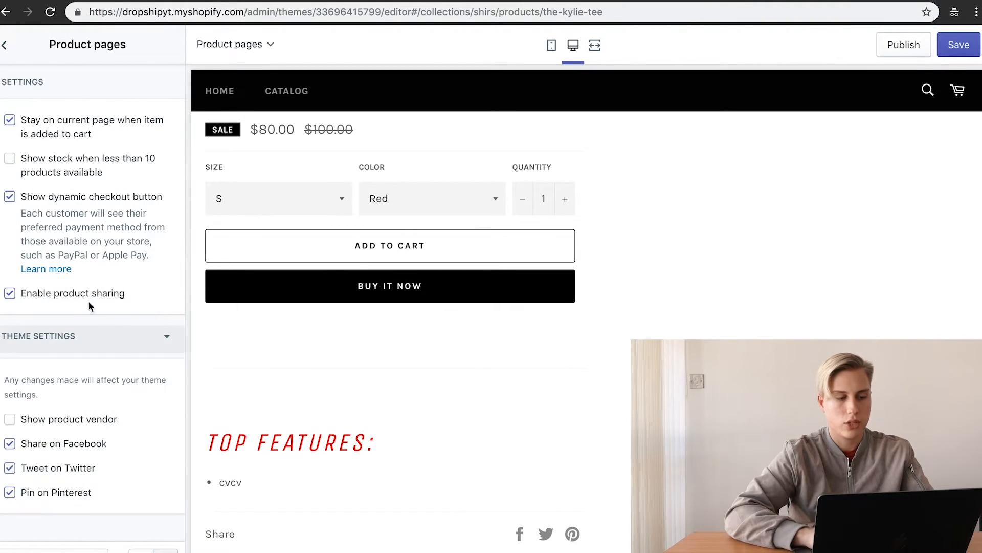
scroll(476, 392, down, 3)
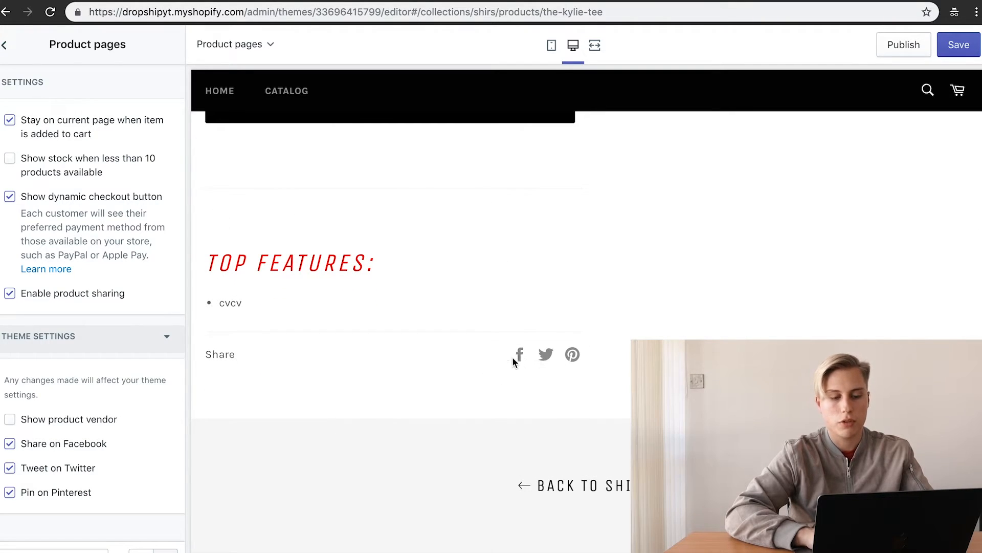
click(78, 444)
click(75, 468)
click(72, 492)
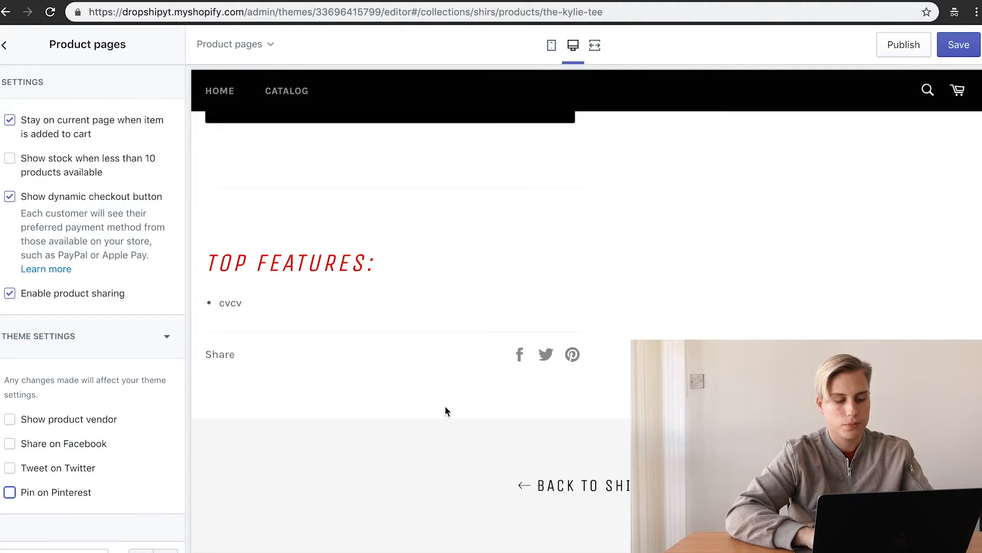
Step: Check the product's colour options in the preview, keeping Red, then exit toward the admin
scroll(293, 284, up, 2)
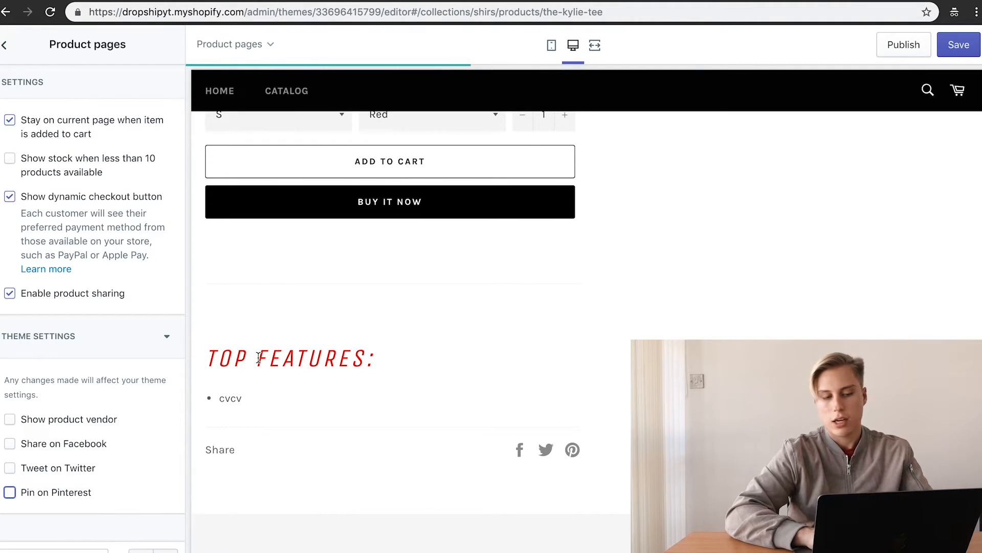
scroll(238, 534, up, 3)
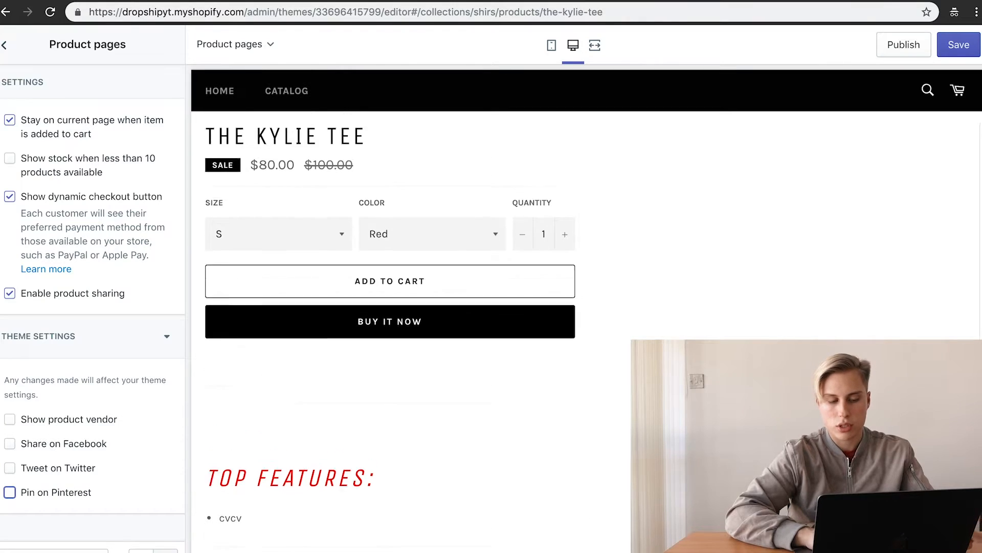
click(464, 329)
click(473, 439)
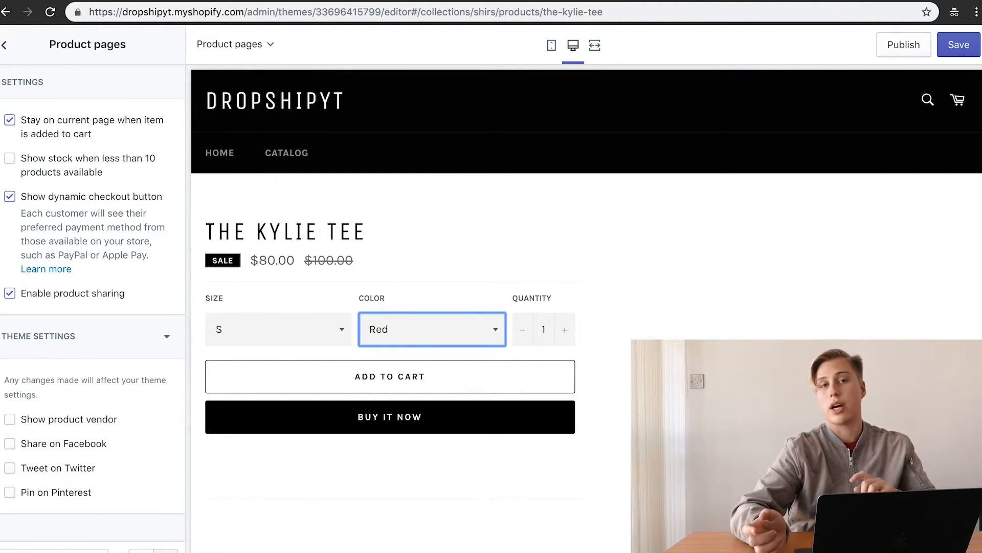
click(6, 46)
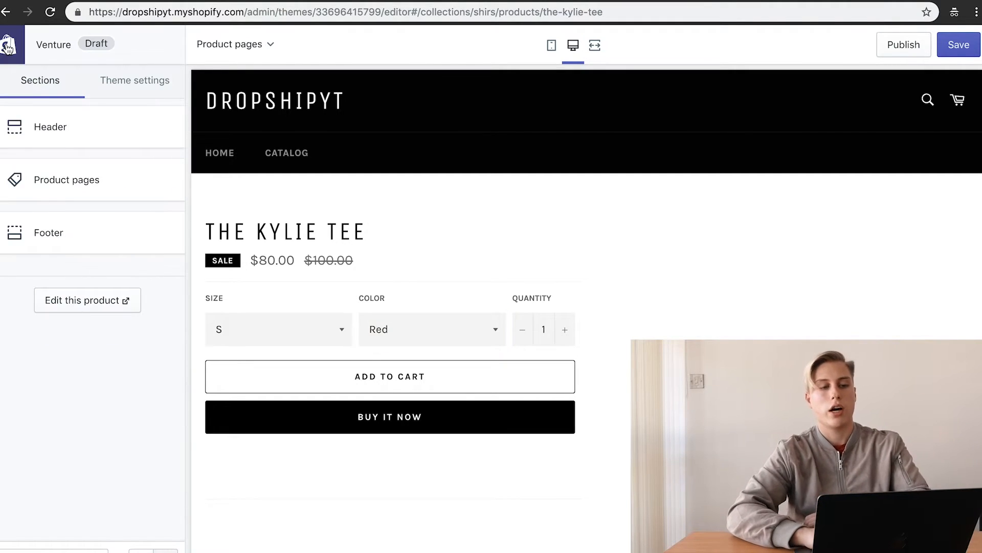
click(7, 46)
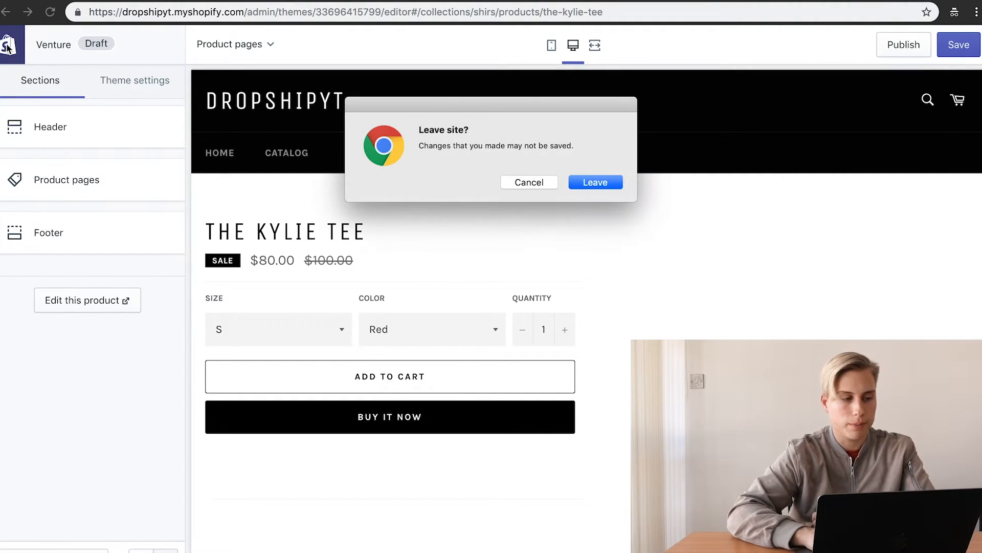
Step: Leave the theme editor without saving and go to Online Store > Navigation
click(572, 182)
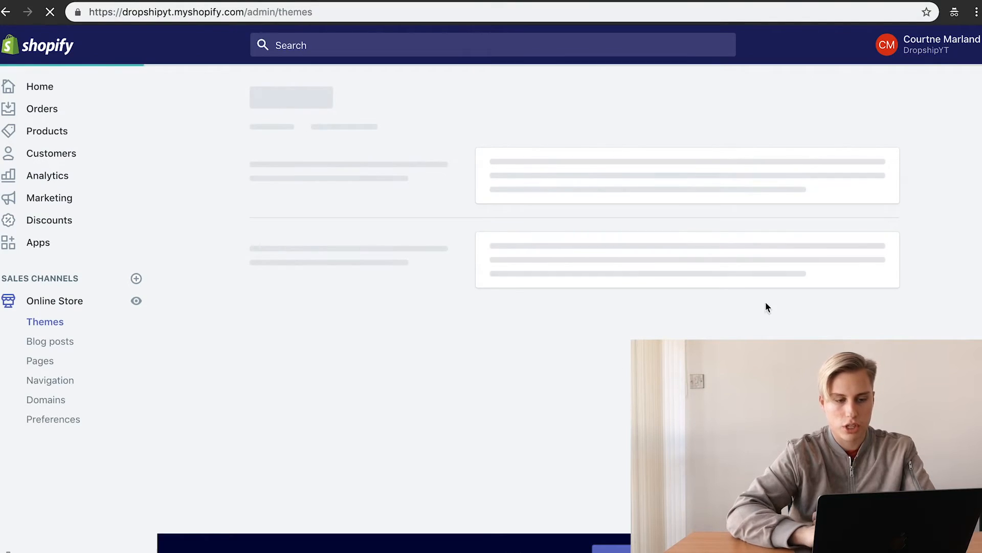
scroll(595, 351, down, 2)
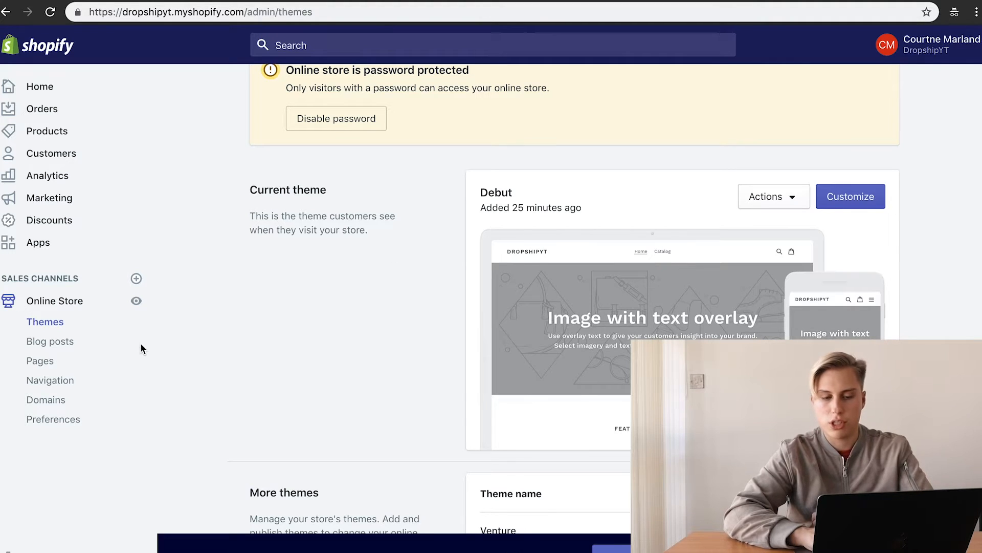
click(55, 382)
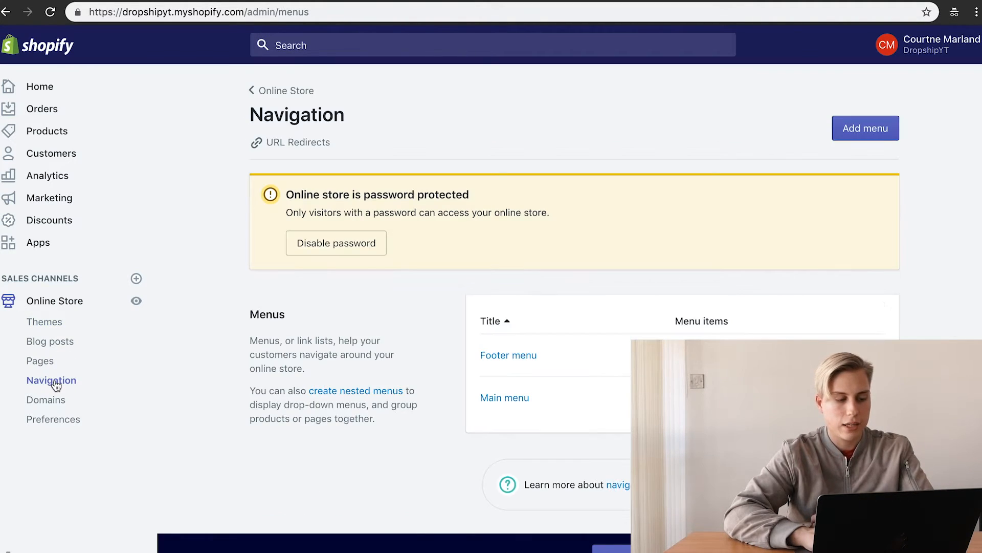
Step: Add a Shirts item linking to the Shirts collection to the Main menu and save
click(514, 400)
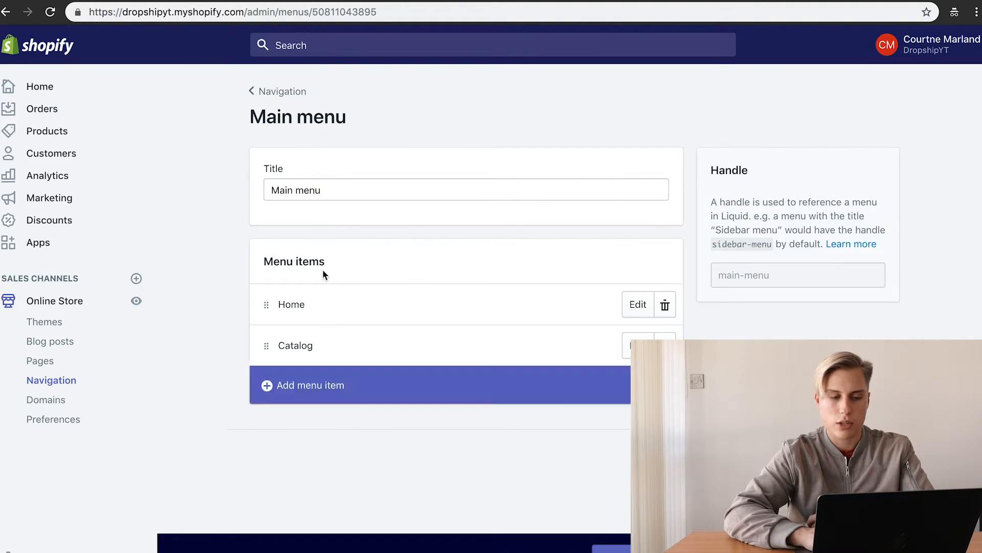
click(322, 391)
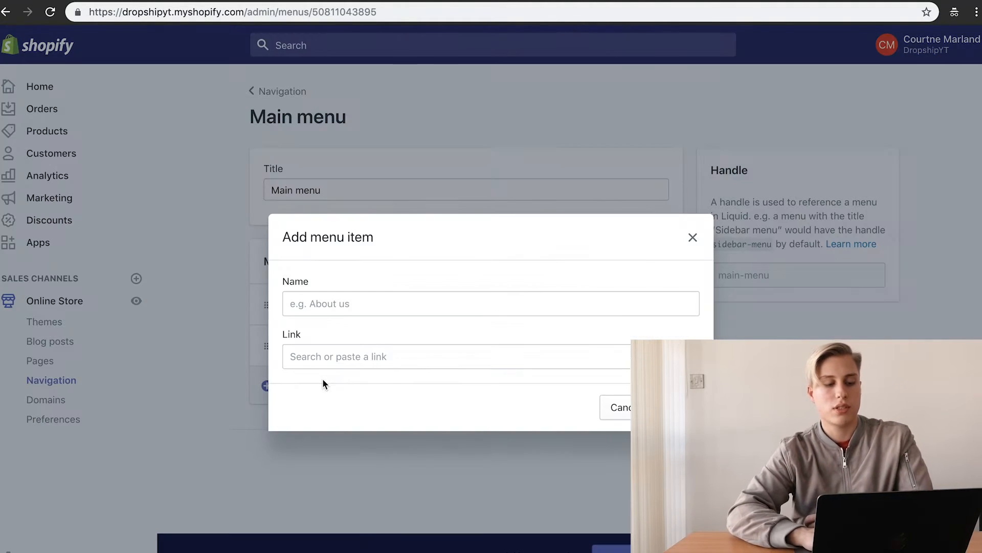
click(358, 355)
click(361, 184)
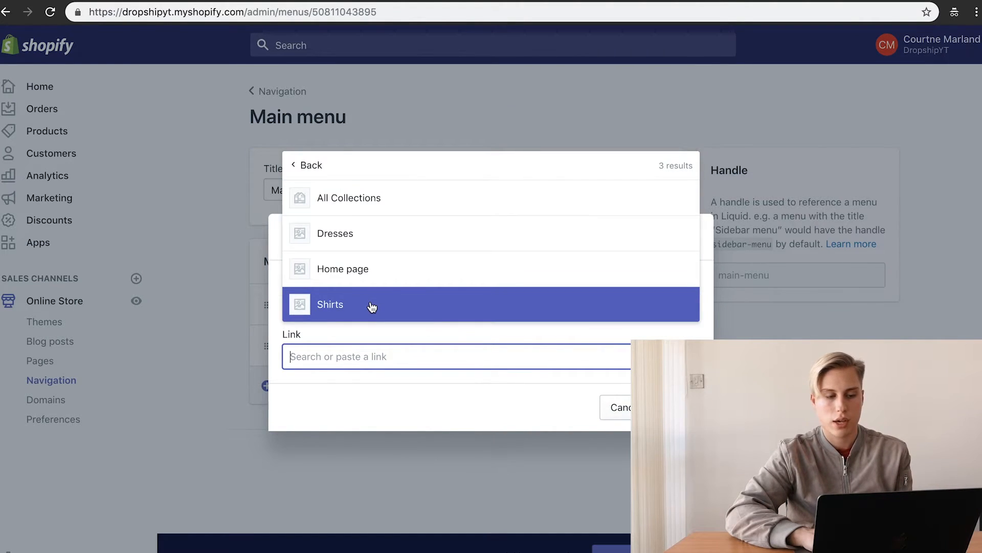
click(372, 306)
key(Return)
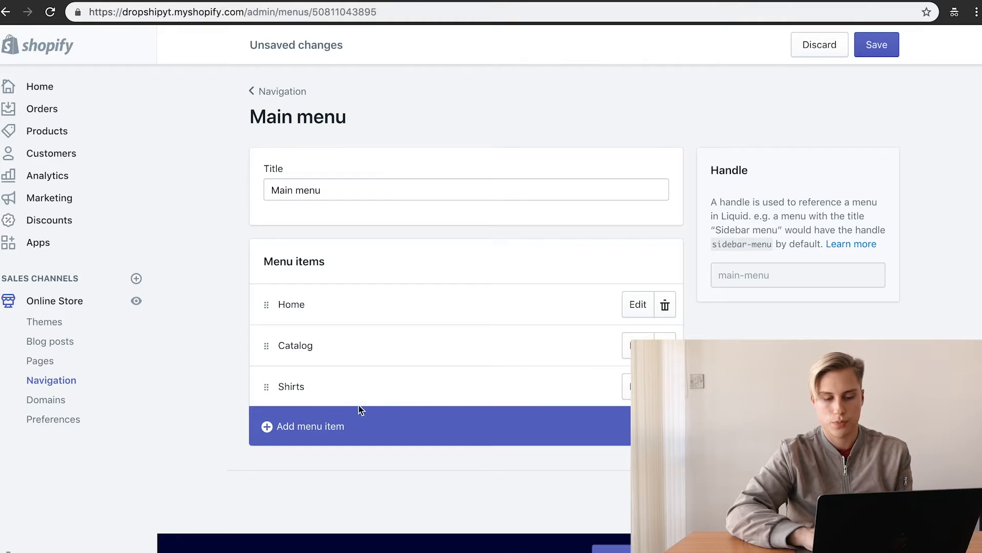
key(super+s)
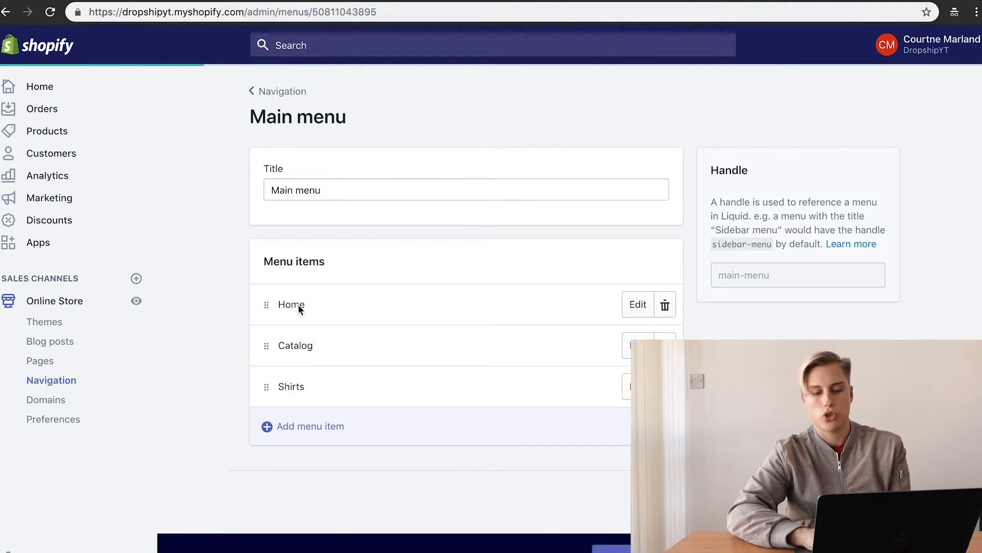
Step: Go to the Themes page and customize the live Debut theme
click(51, 321)
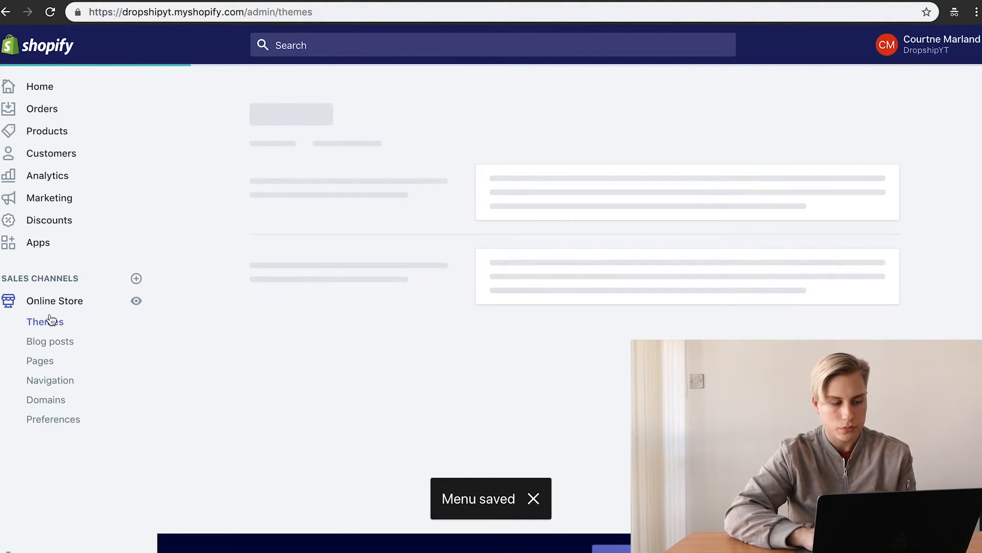
scroll(351, 296, down, 2)
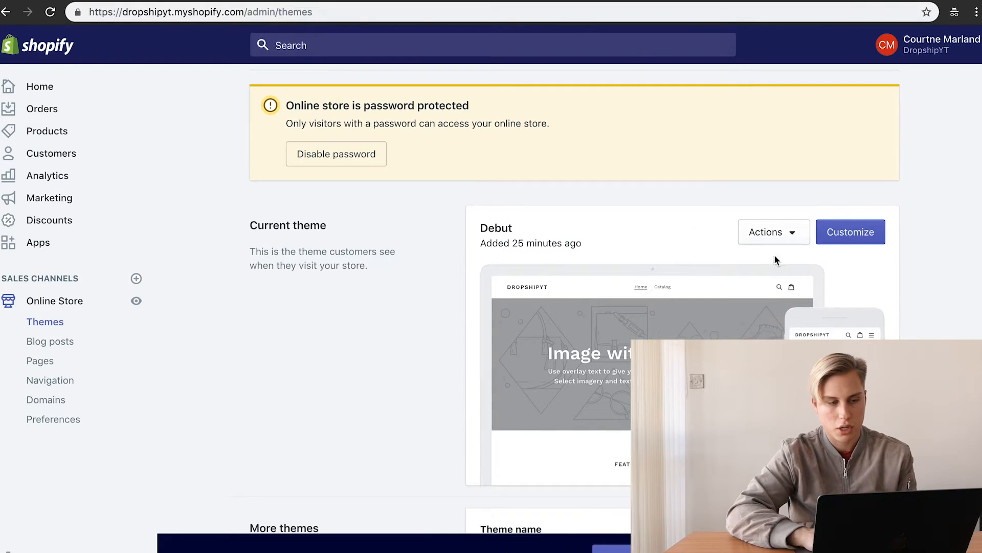
click(861, 238)
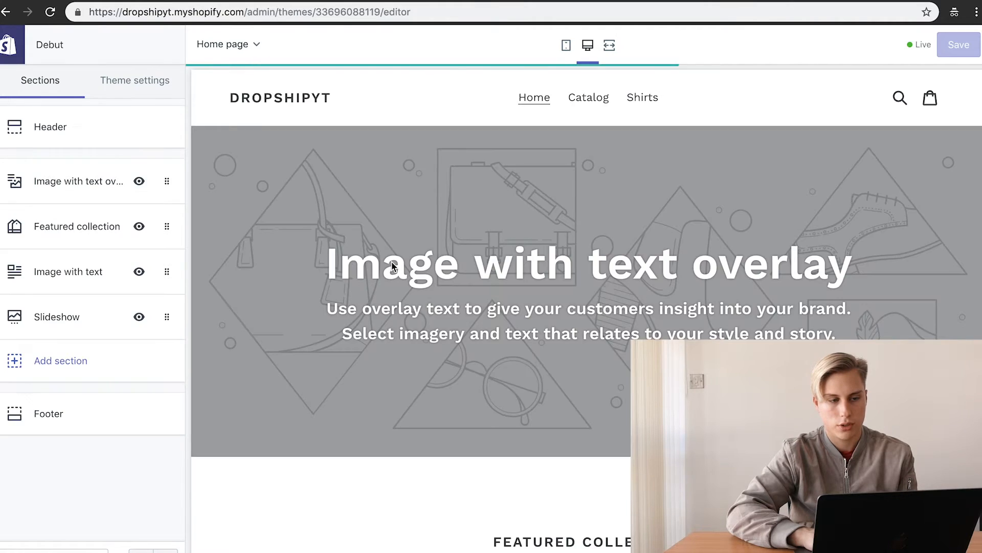
Step: Follow the new Shirts header link to its collection page, then go to Blog posts
click(641, 99)
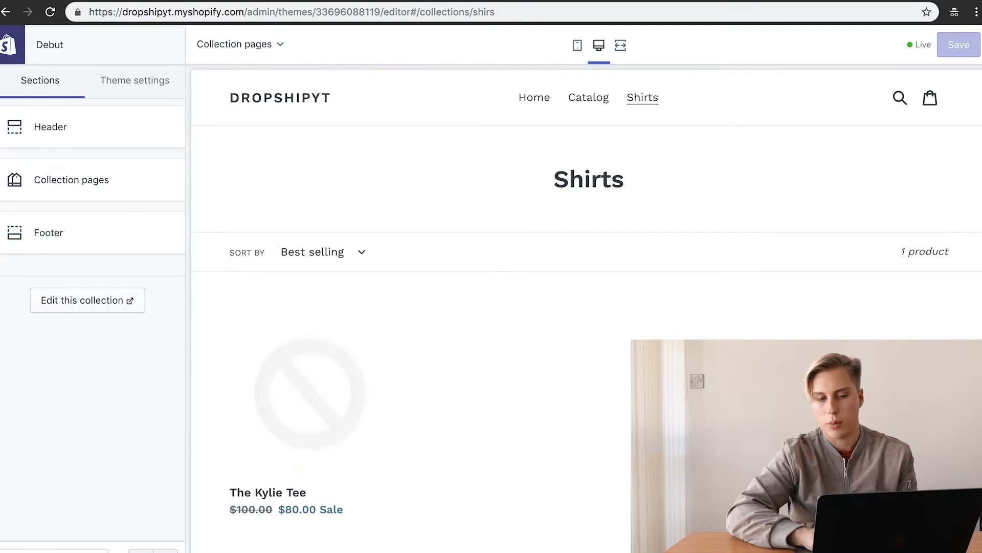
click(9, 46)
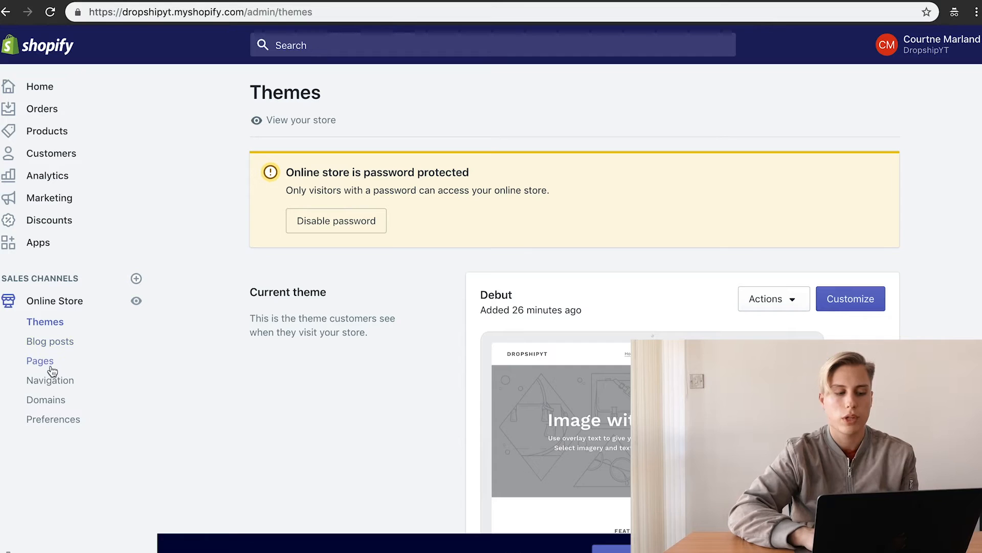
click(49, 343)
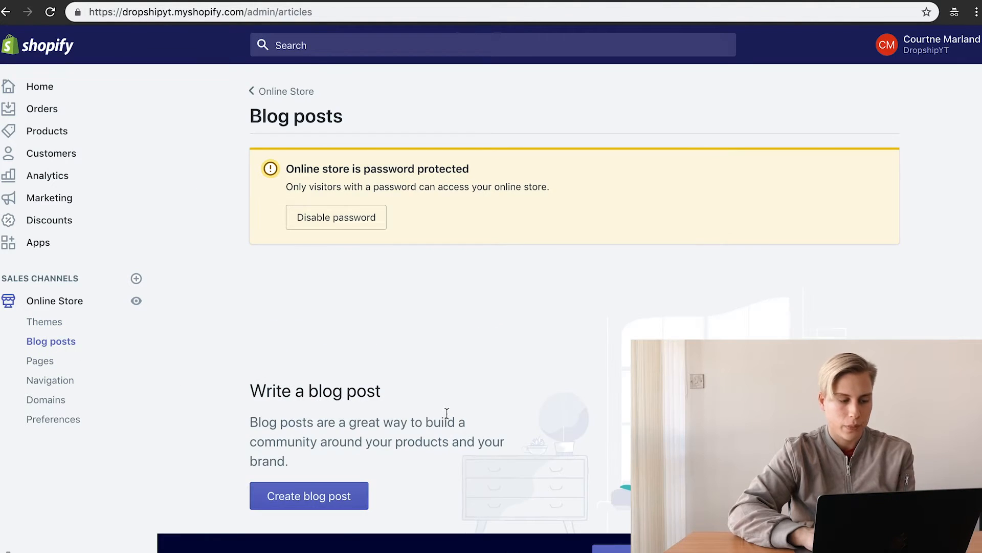
Step: Look over the empty Blog posts page, then go to the Pages list
scroll(431, 220, down, 3)
scroll(275, 191, up, 3)
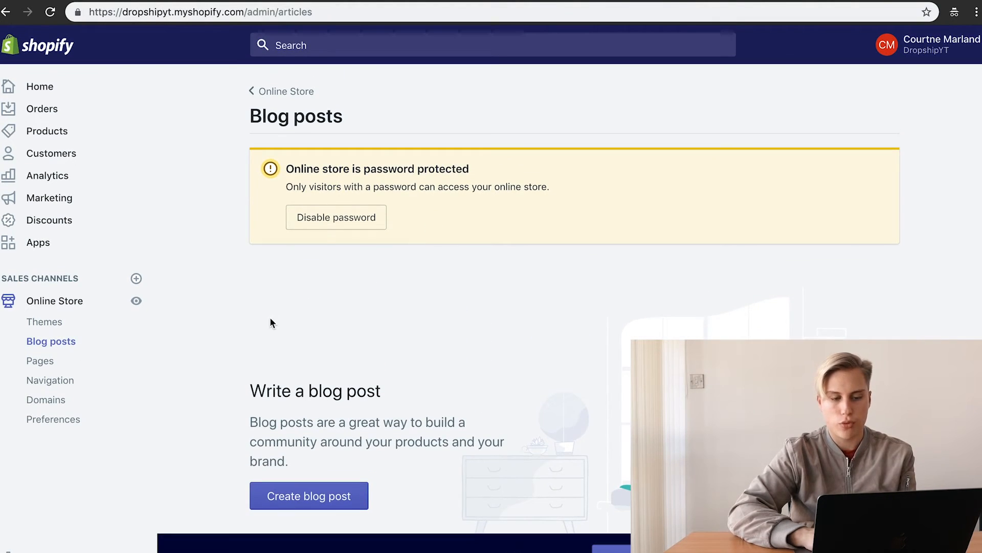
scroll(268, 330, down, 5)
click(31, 367)
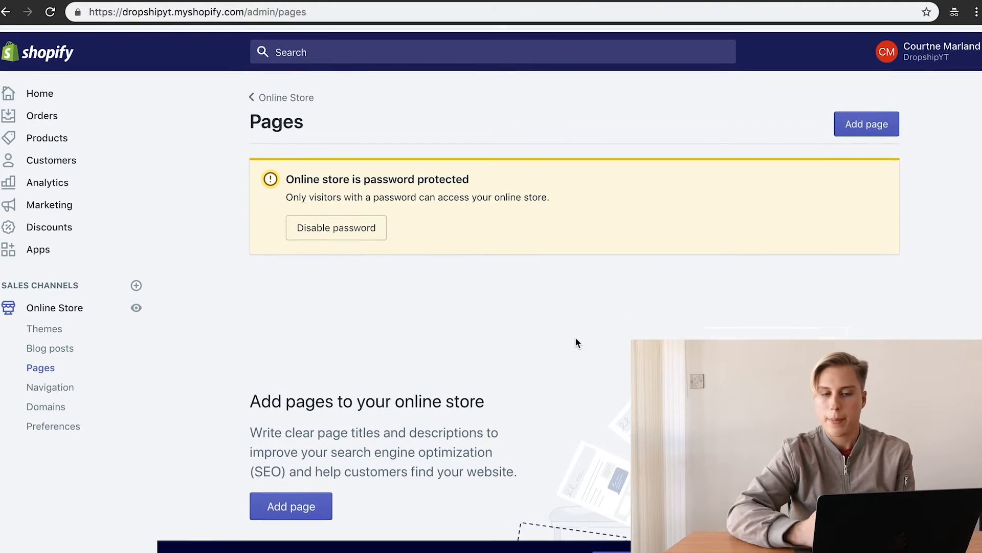
Step: Create a page titled FAQ whose content asks how long shipping takes
click(891, 123)
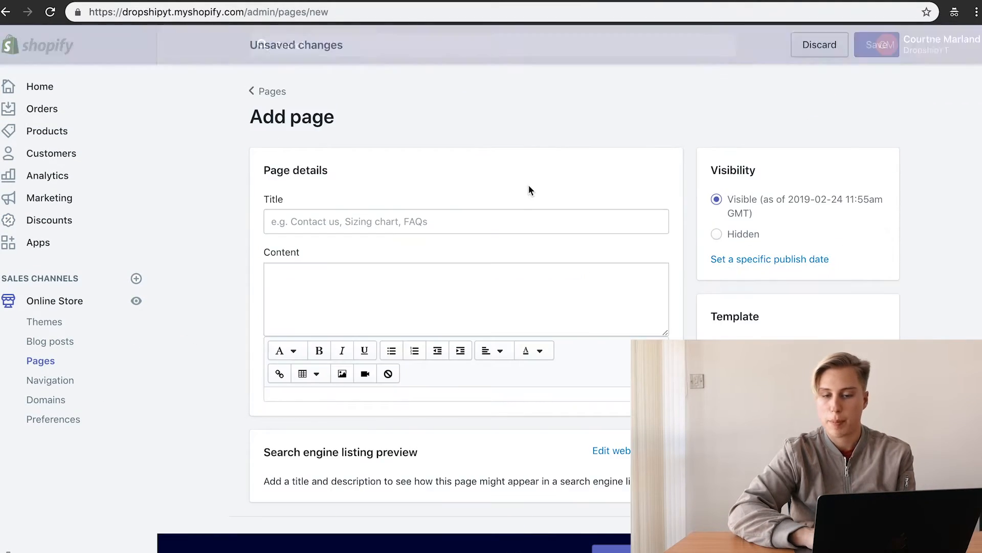
click(467, 221)
text(FAQ)
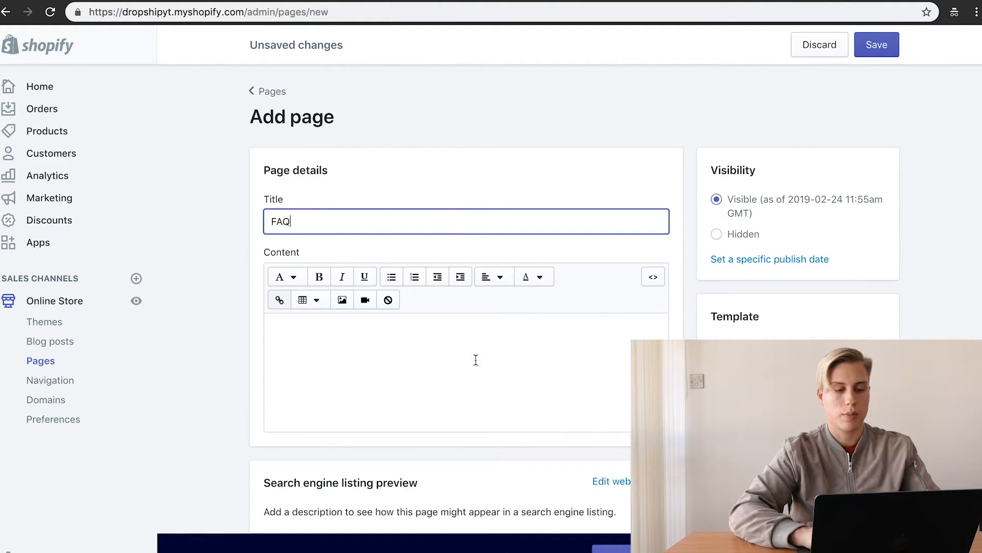
click(476, 360)
text(How lng)
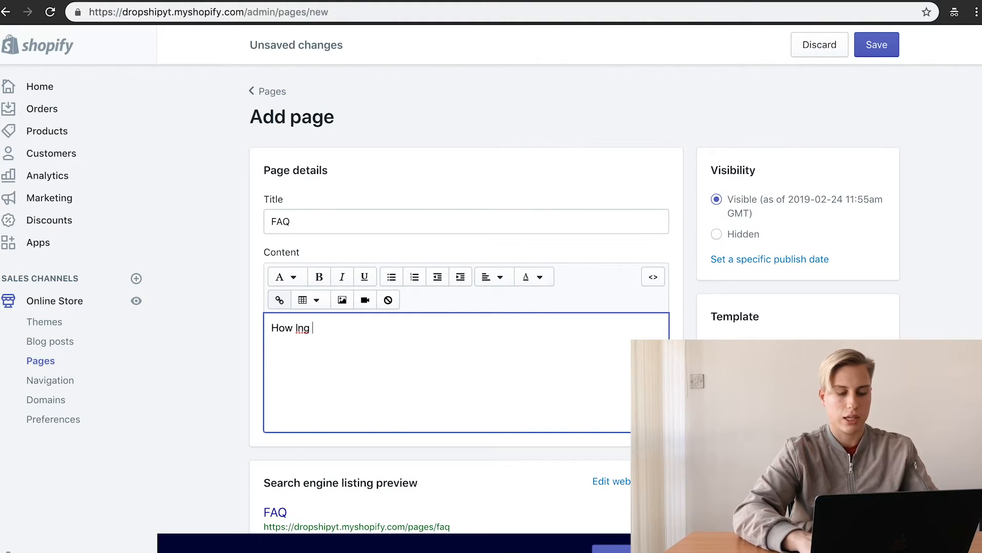
key(BackSpace)
key(BackSpace)
key(BackSpace)
key(BackSpace)
key(BackSpace)
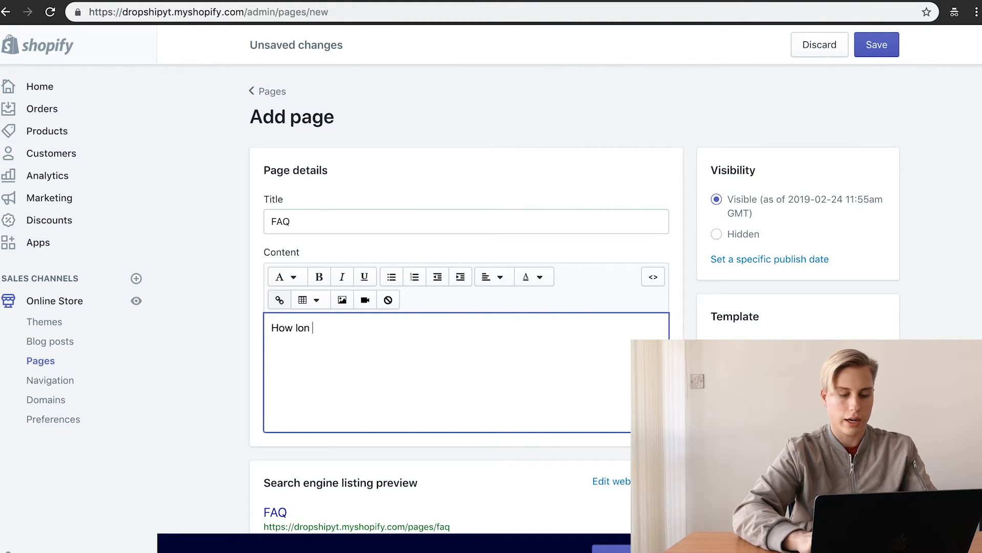
text(g is shipping?)
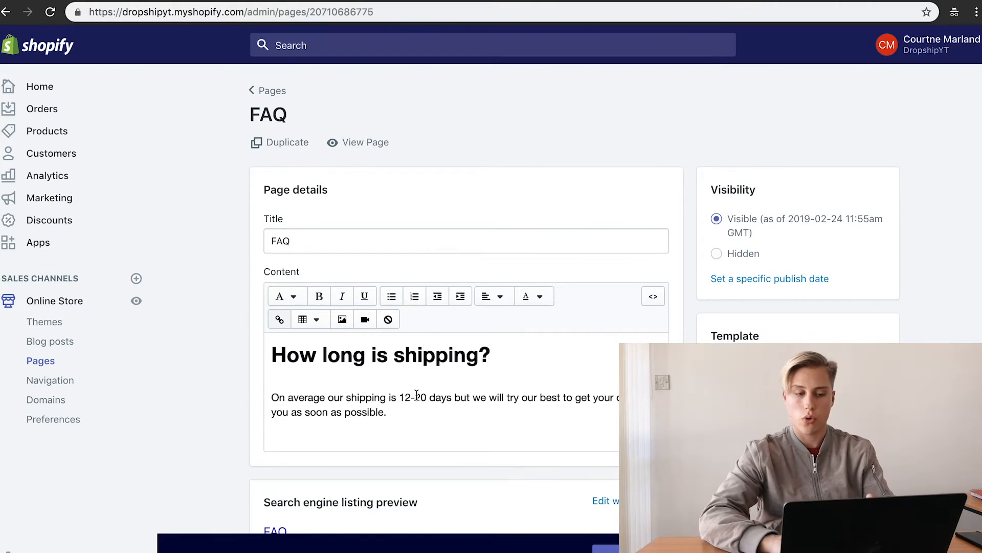
scroll(425, 452, down, 1)
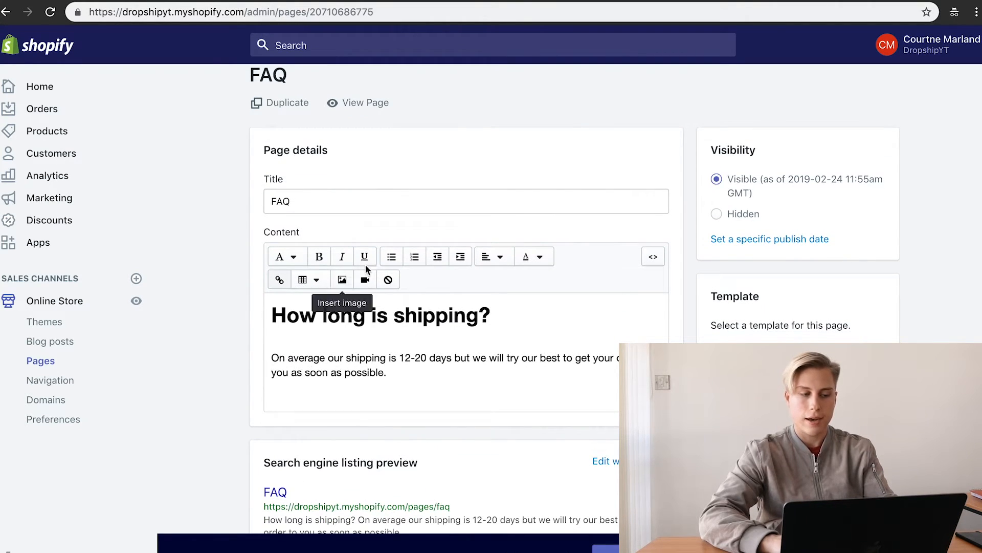
Step: Check the Main menu items in Navigation, then view the live storefront header
click(56, 380)
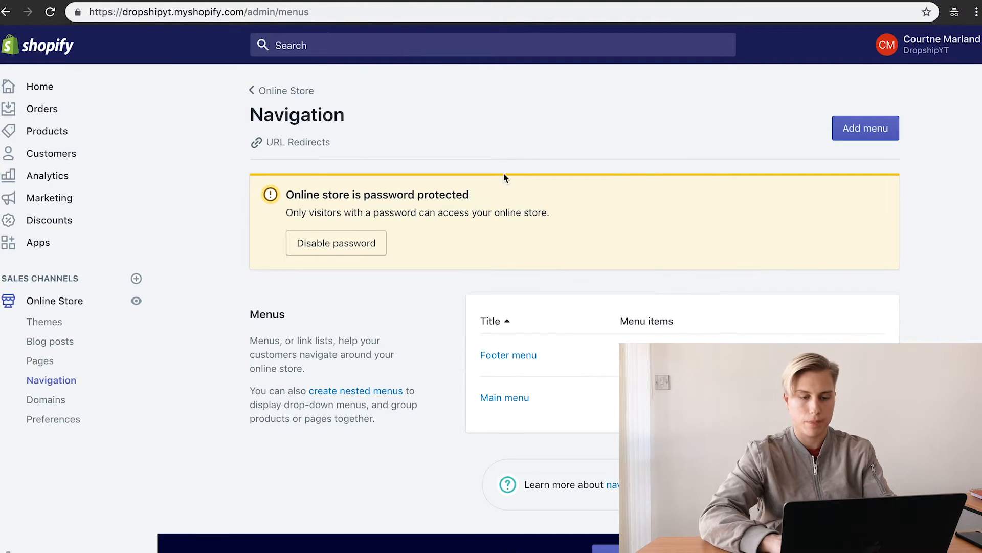
scroll(514, 162, down, 1)
click(514, 380)
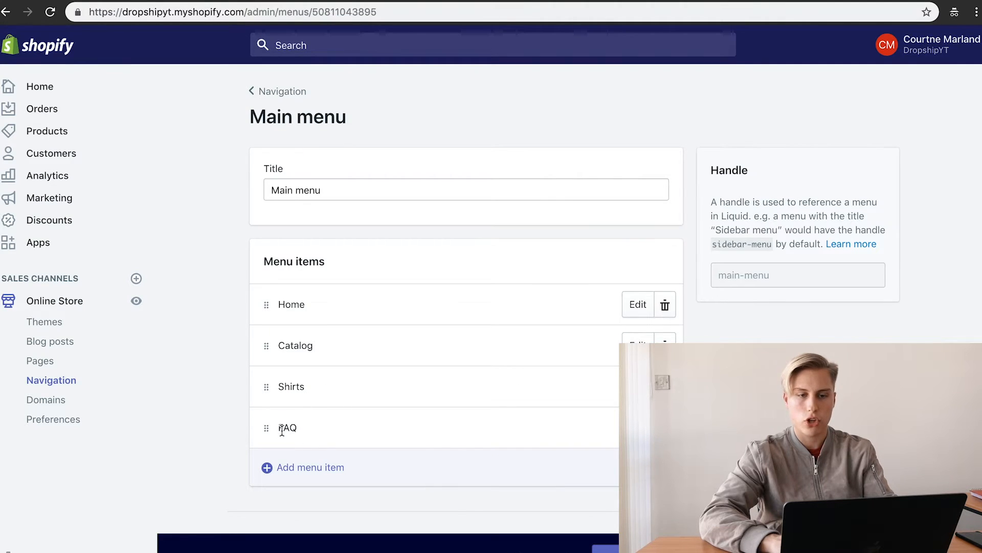
click(765, 2)
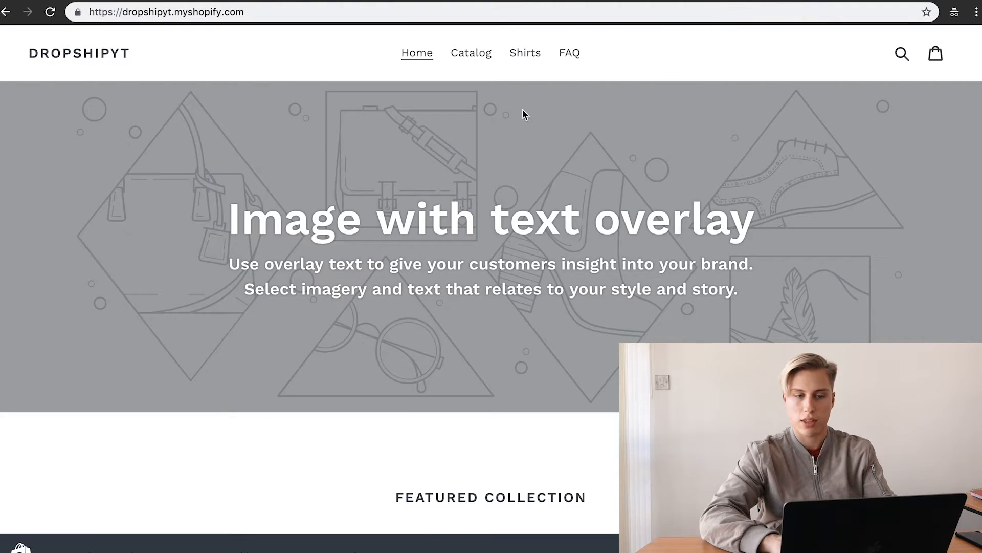
Step: Open FAQ on the storefront, read its shipping question and answer, then return to the Main menu editor
click(575, 59)
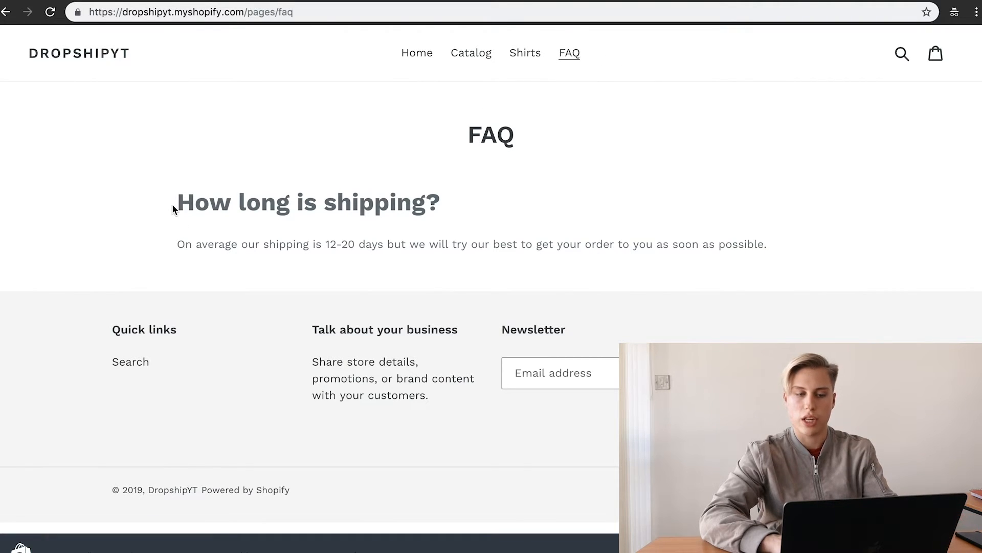
drag(194, 202, 768, 245)
click(401, 244)
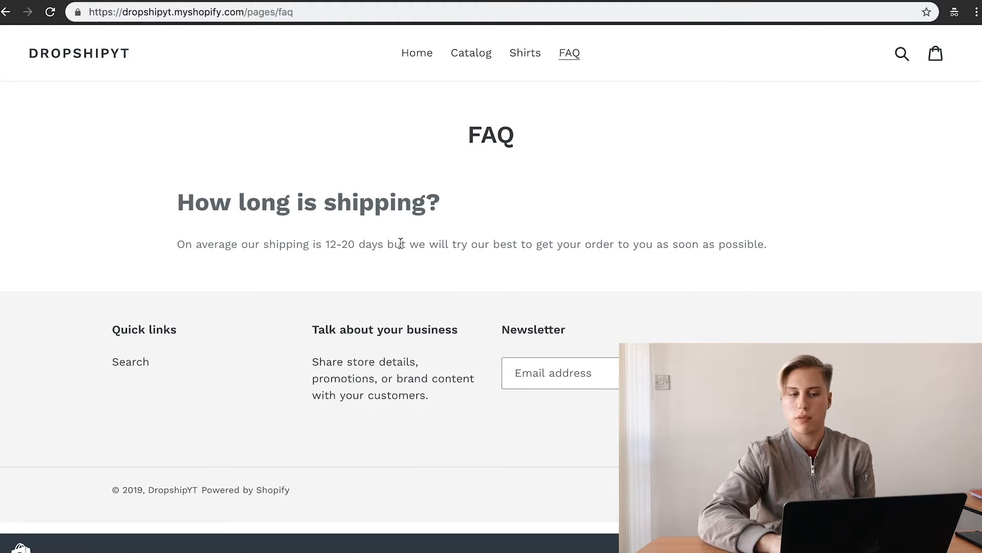
double_click(481, 130)
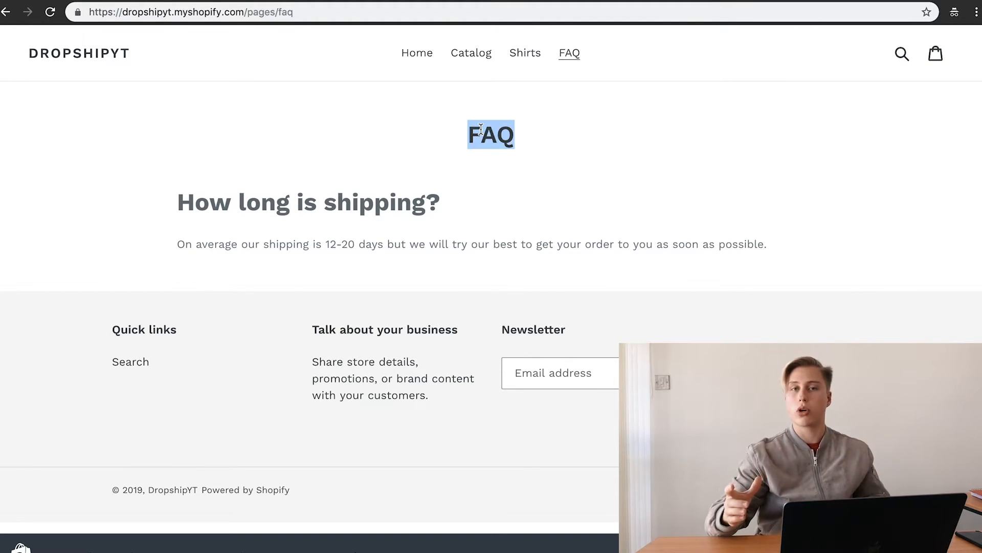
click(521, 142)
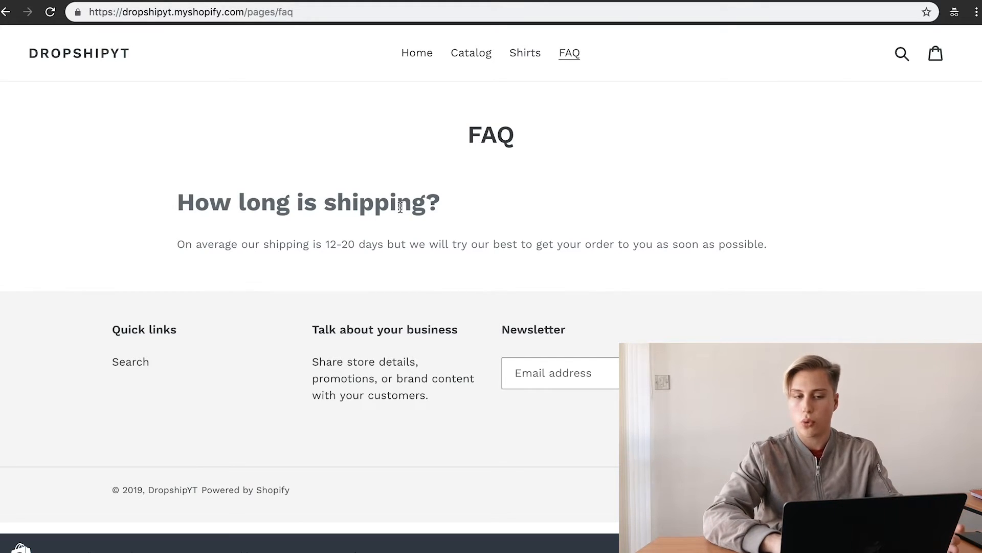
double_click(500, 130)
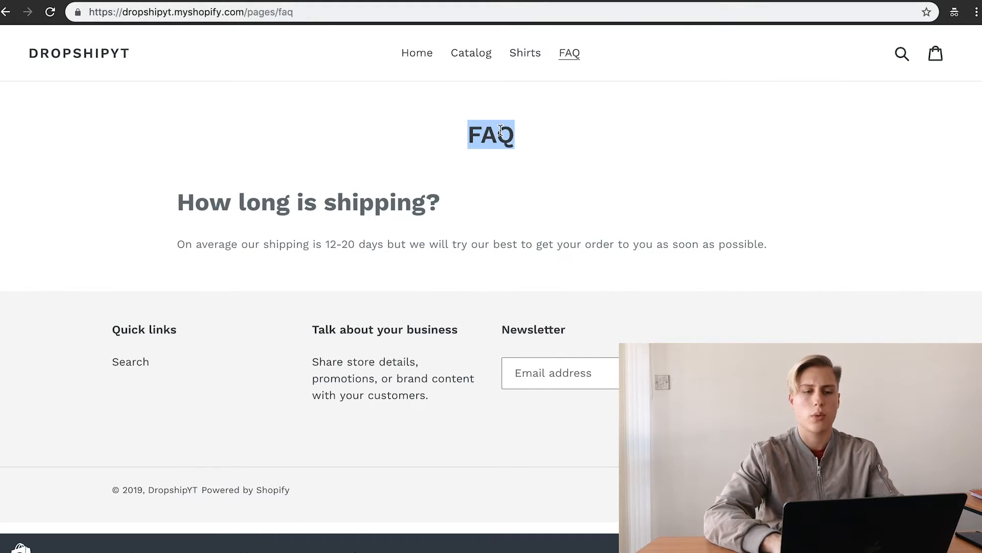
click(475, 1)
click(307, 3)
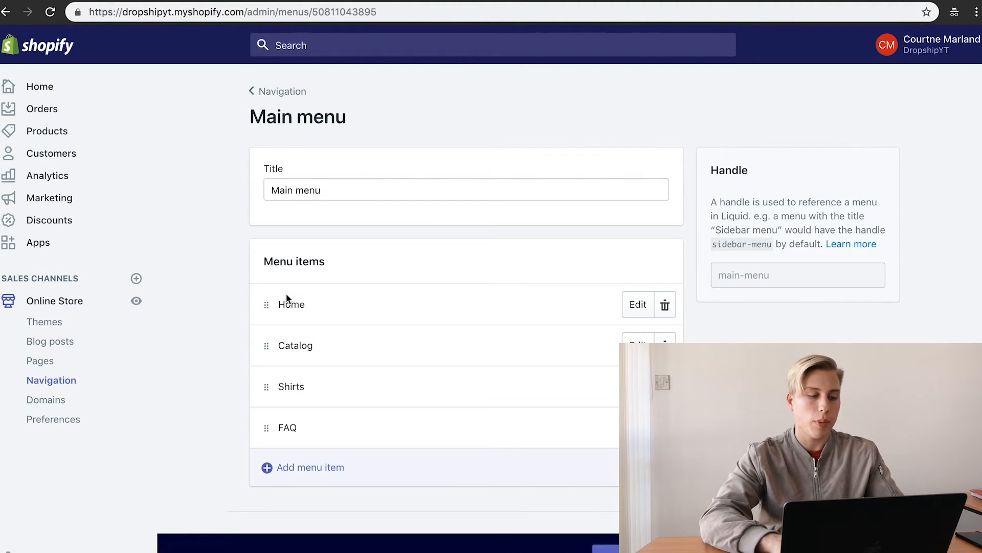
Step: Open the Domains page showing the connected myshopify.com primary domain
click(65, 401)
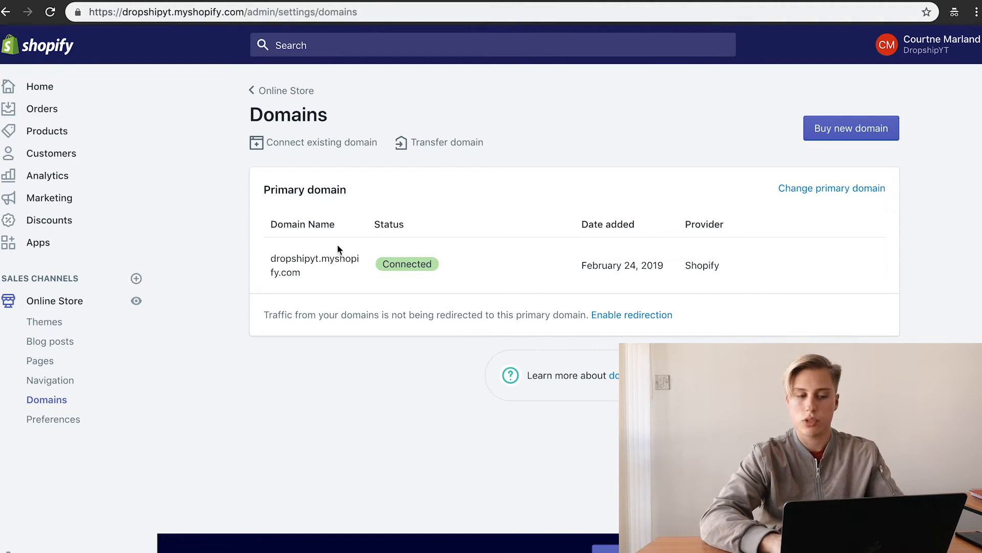
Step: Inspect the myshopify.com primary domain name, then begin Connect existing domain
triple_click(336, 262)
double_click(336, 263)
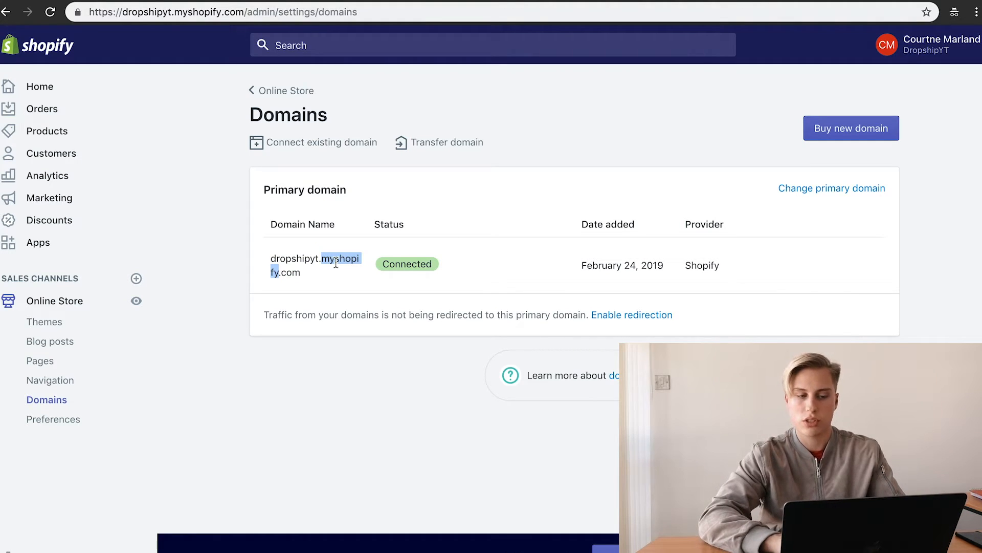
click(276, 258)
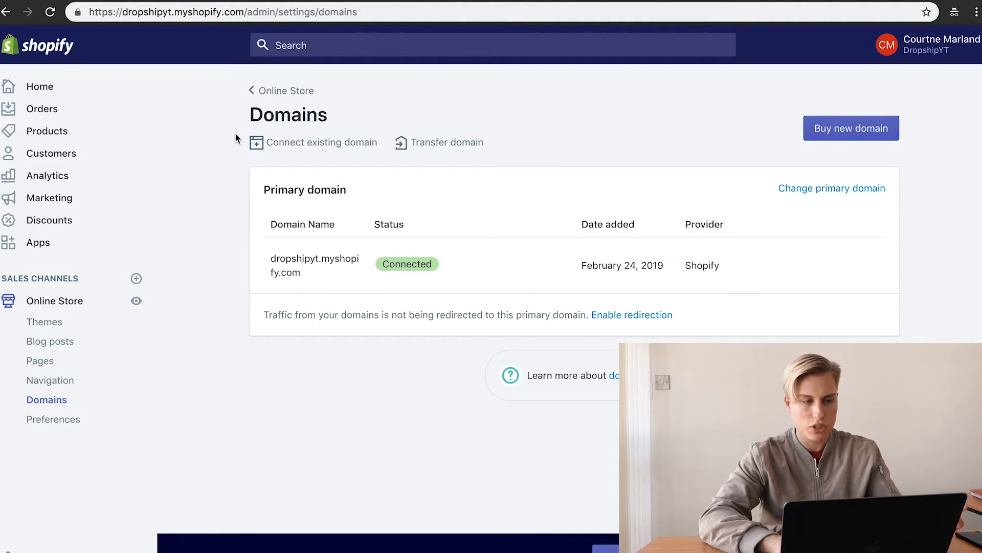
click(315, 143)
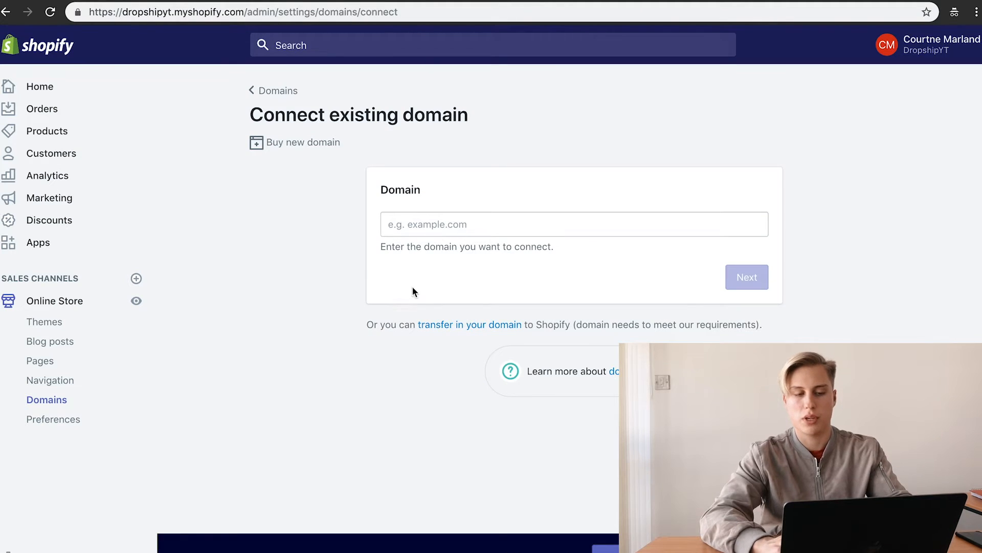
click(456, 218)
text(www.store.com)
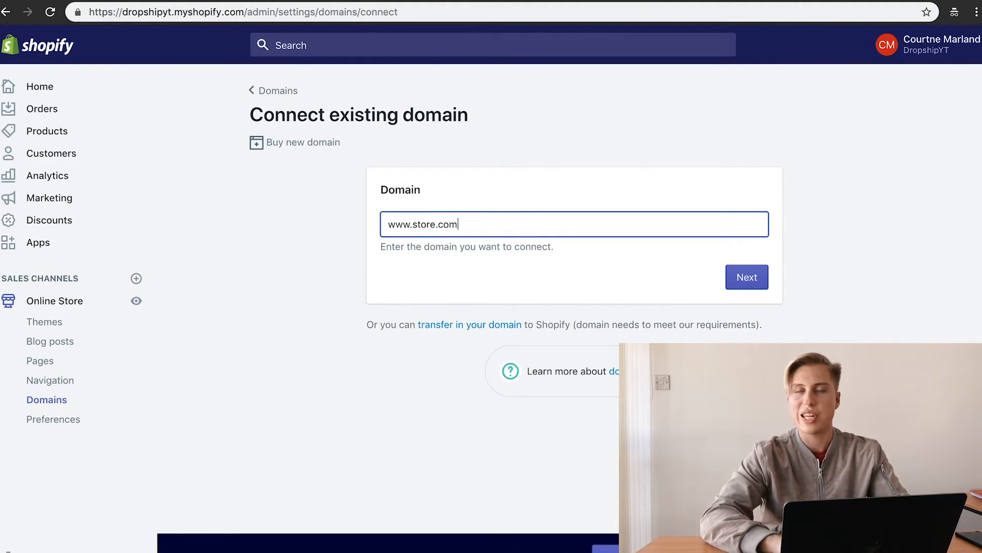
click(566, 269)
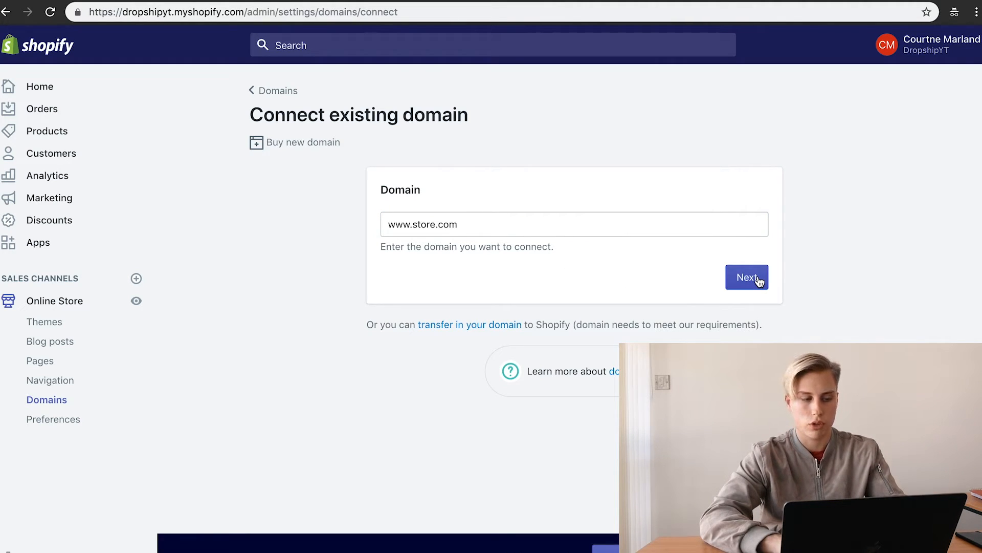
click(69, 423)
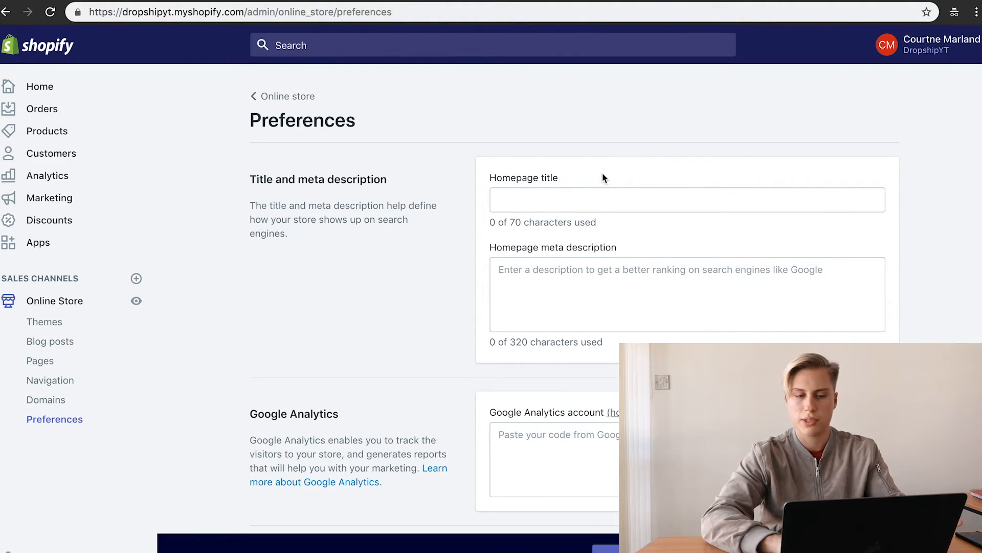
click(592, 204)
Step: Look over the homepage title, meta description, Google Analytics and Facebook Pixel ID fields
click(635, 153)
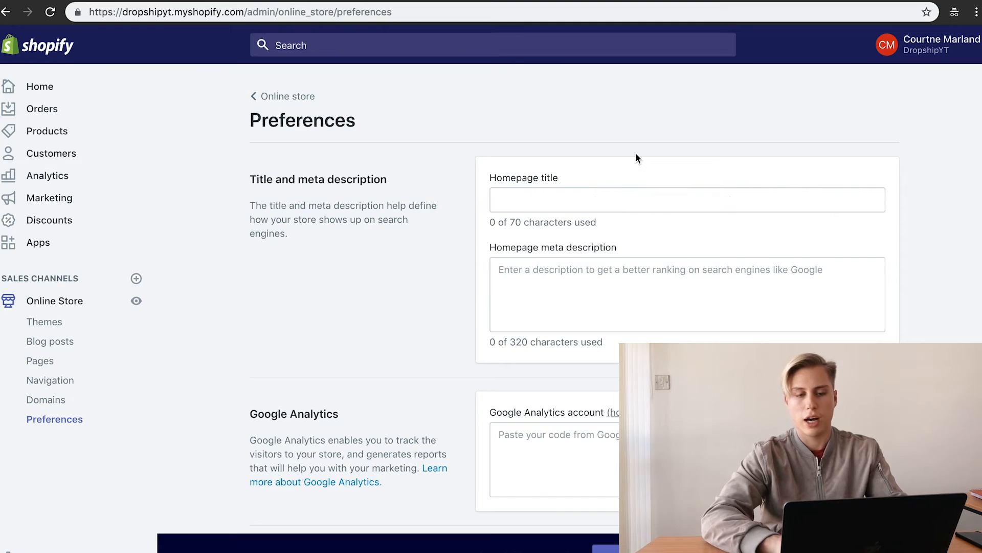
click(523, 199)
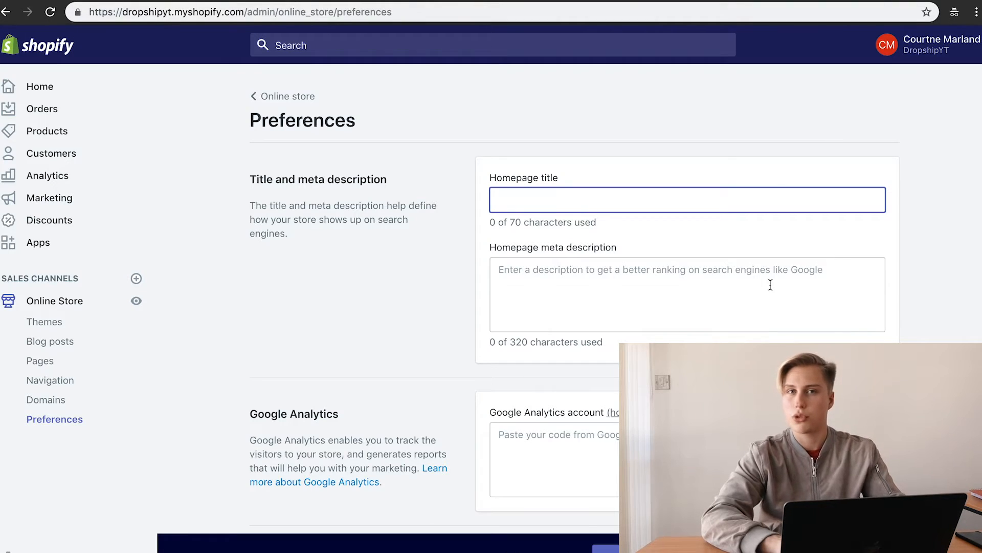
click(669, 283)
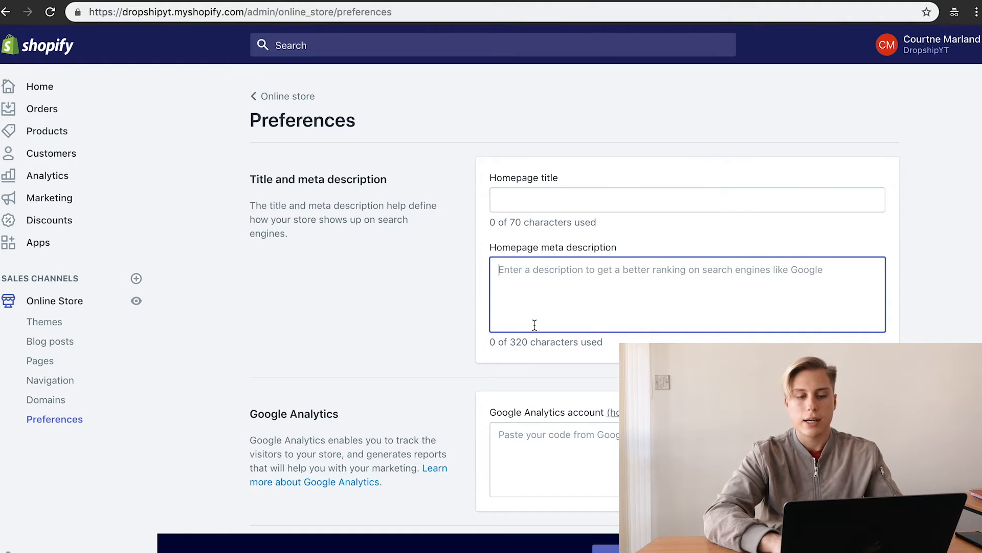
scroll(534, 325, down, 2)
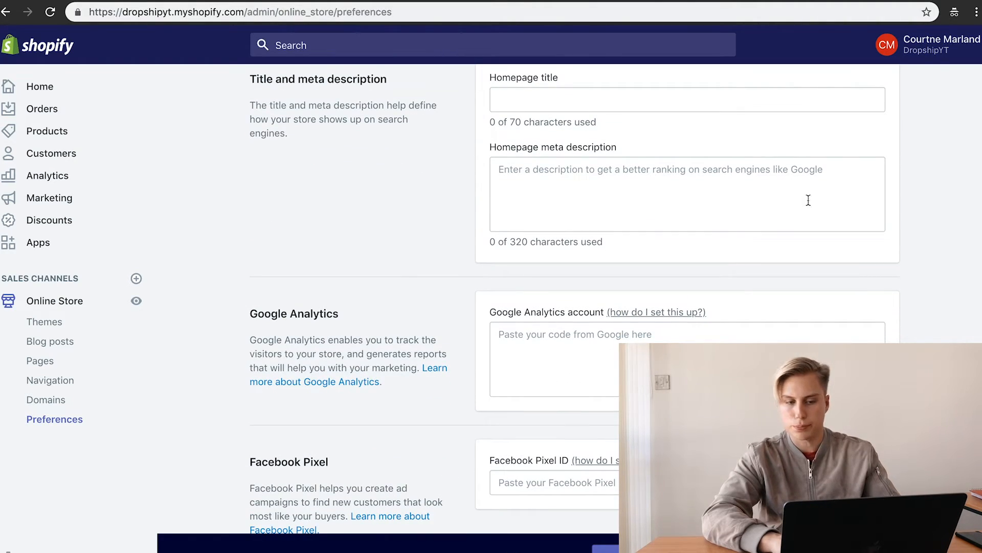
scroll(589, 207, down, 3)
click(590, 207)
click(568, 327)
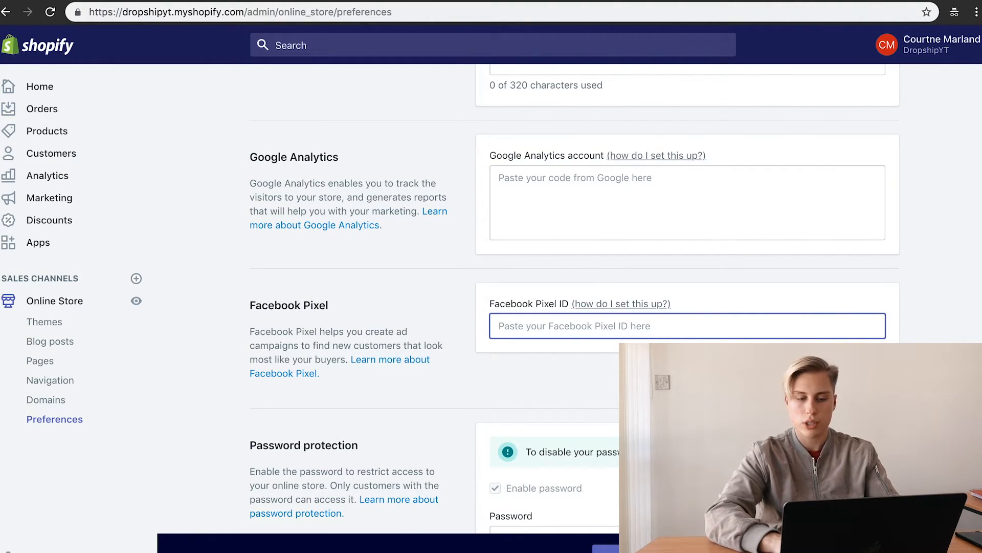
scroll(597, 177, down, 5)
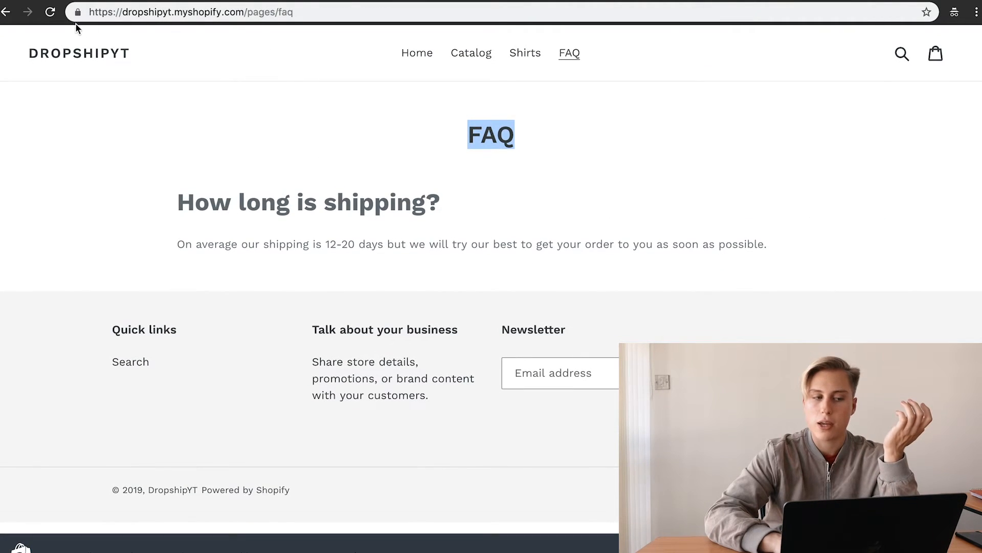
Step: Preview the storefront home page by scrolling through it
click(82, 53)
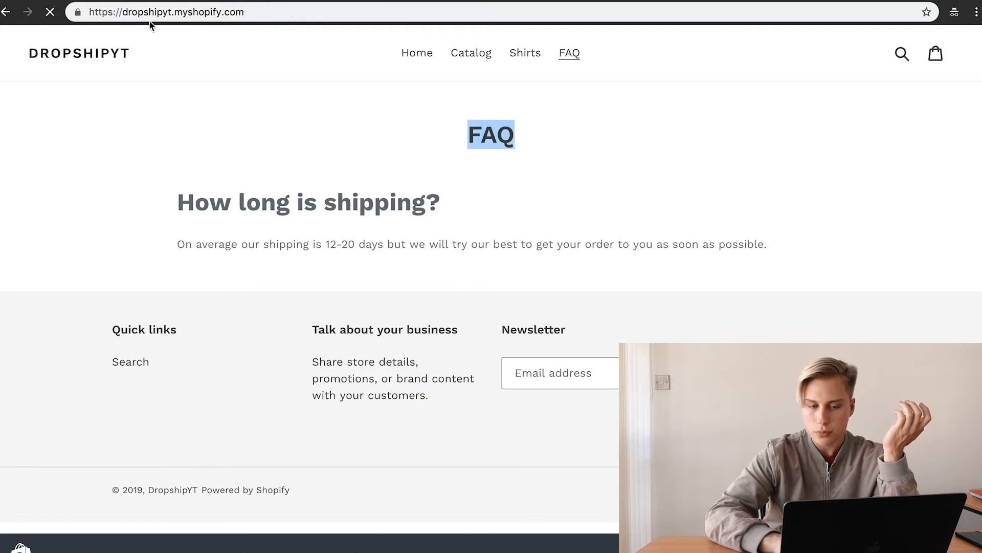
scroll(552, 253, down, 5)
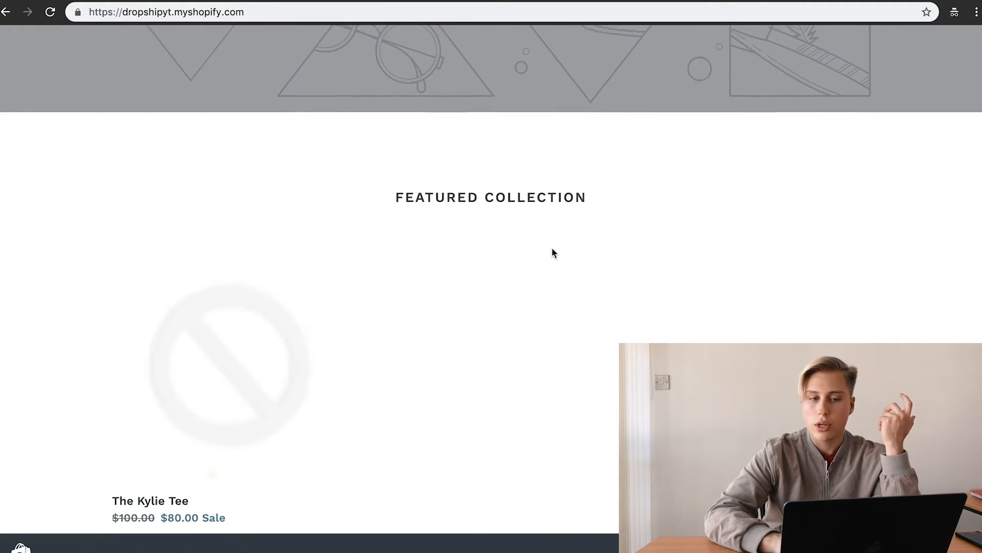
scroll(551, 252, up, 6)
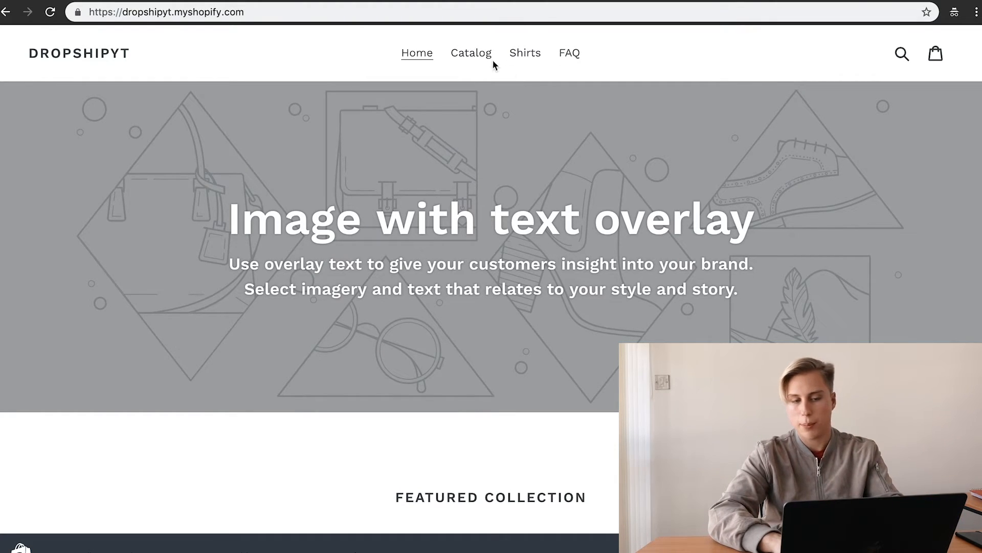
Step: Replace the store's password-protection password with a new one, leaving it unsaved
click(305, 0)
double_click(547, 293)
click(417, 328)
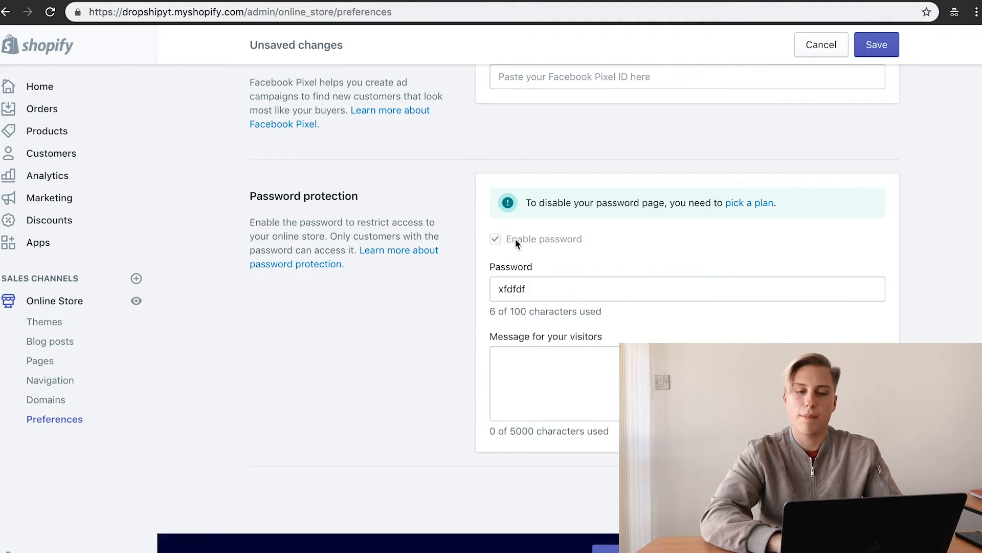
Step: Discard the unsaved password edit and choose the Basic Shopify plan
click(757, 203)
click(675, 342)
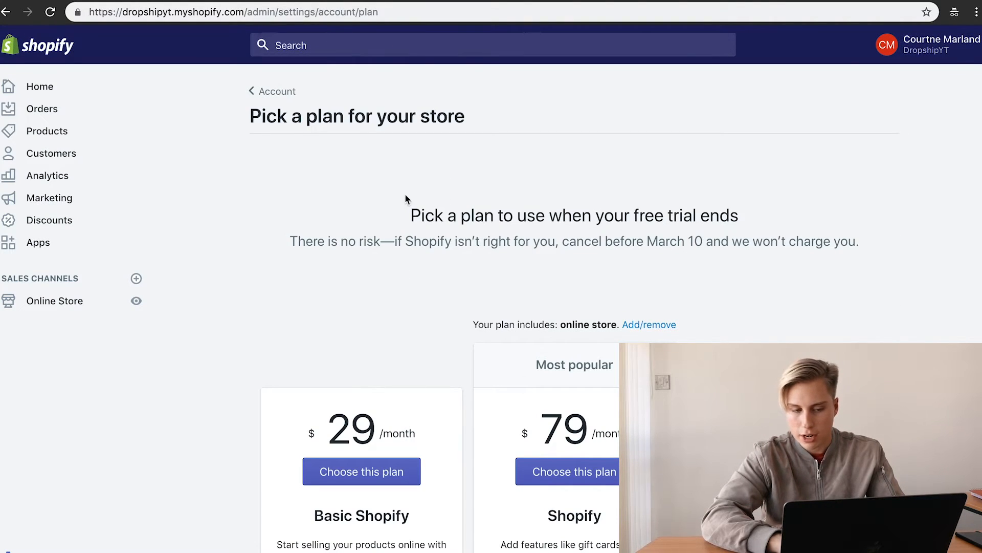
scroll(488, 286, down, 3)
click(342, 345)
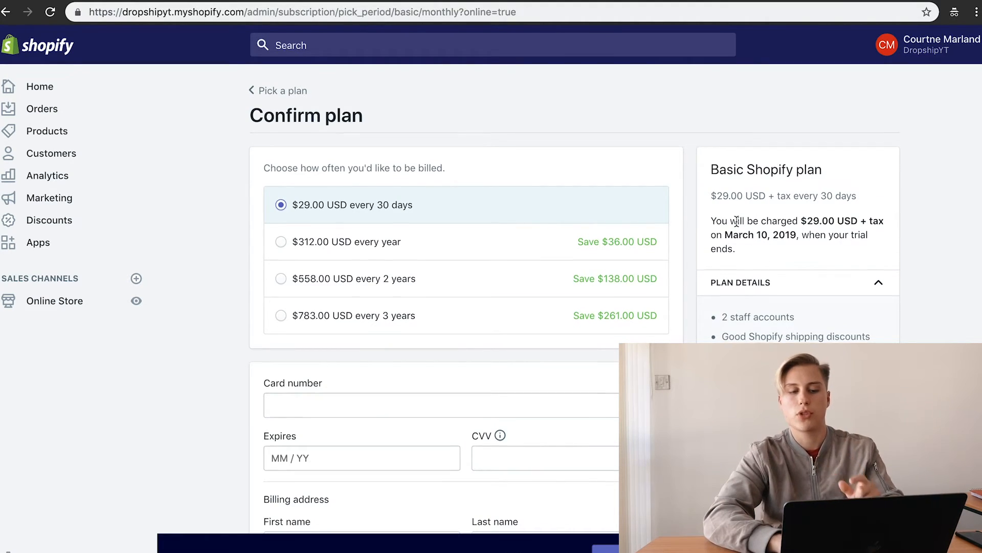
scroll(737, 227, down, 1)
scroll(737, 226, down, 3)
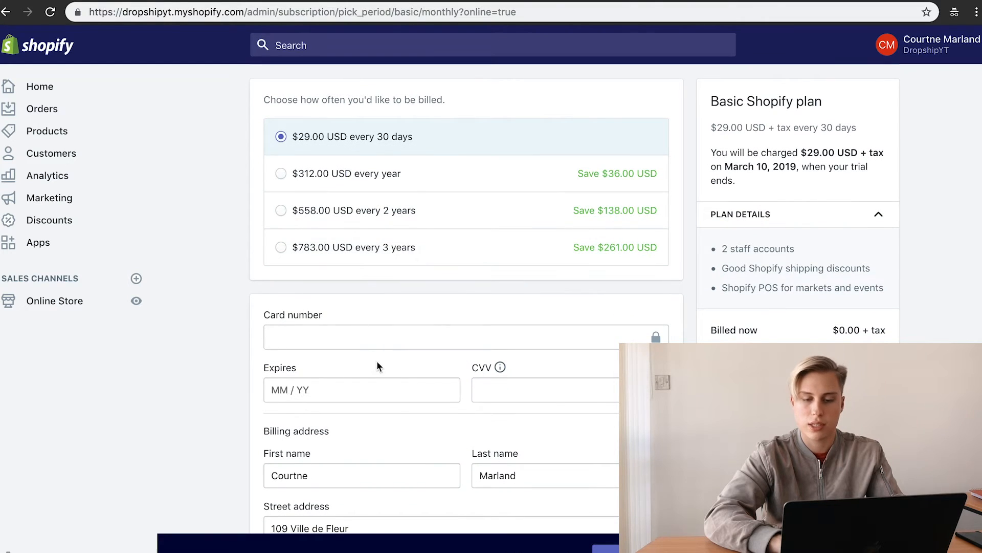
scroll(405, 440, down, 5)
scroll(404, 440, up, 9)
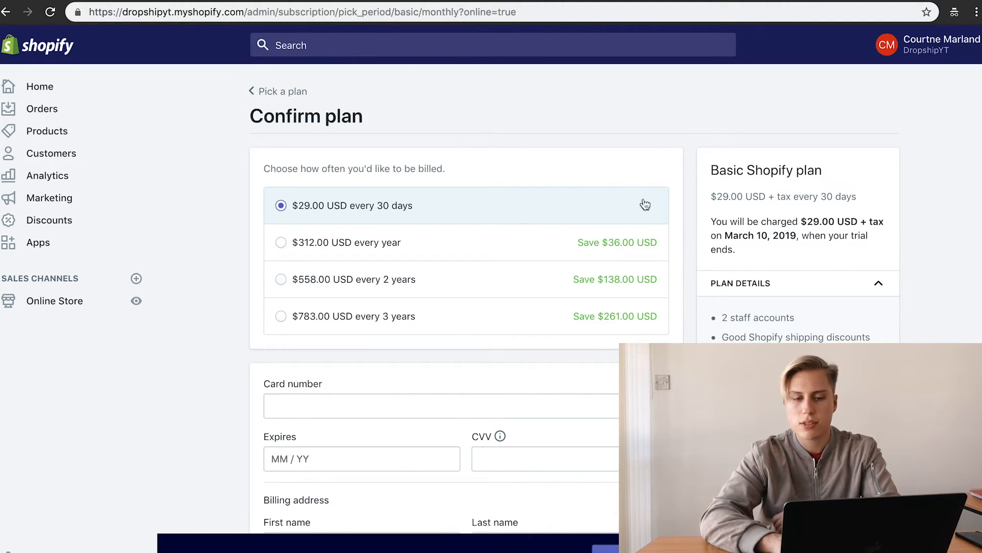
Step: Review the Basic plan's $29.00-every-30-days price, then return to Online Store
triple_click(728, 196)
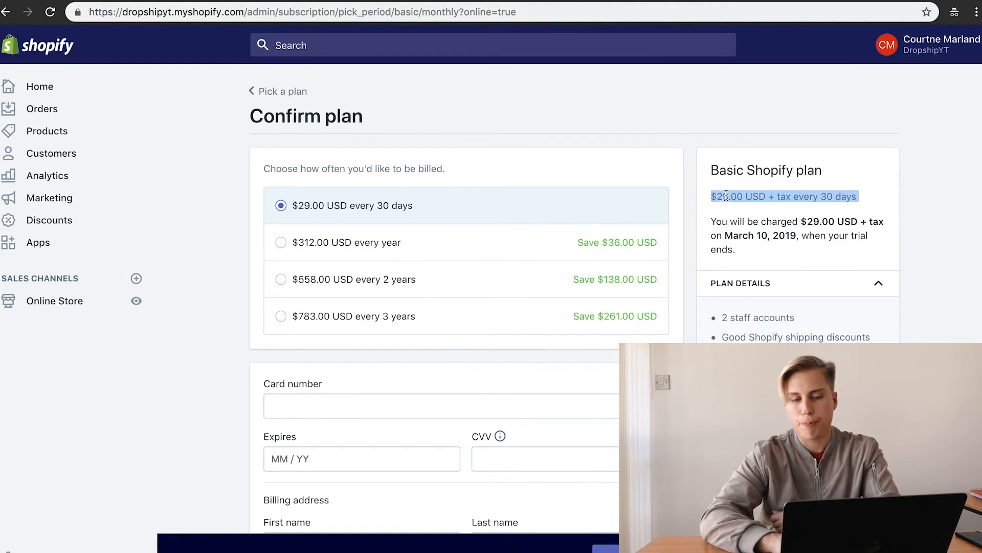
double_click(725, 196)
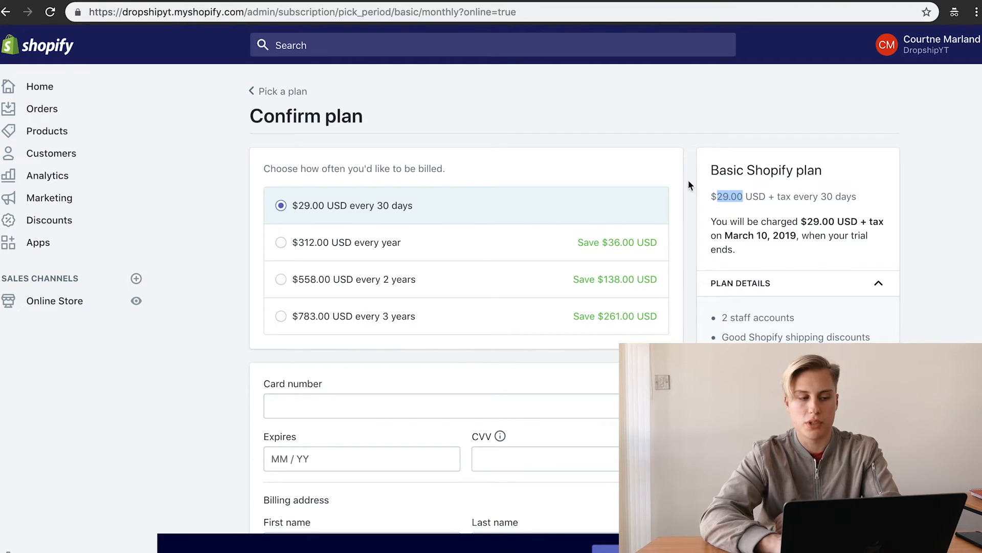
scroll(343, 481, down, 3)
scroll(350, 460, up, 3)
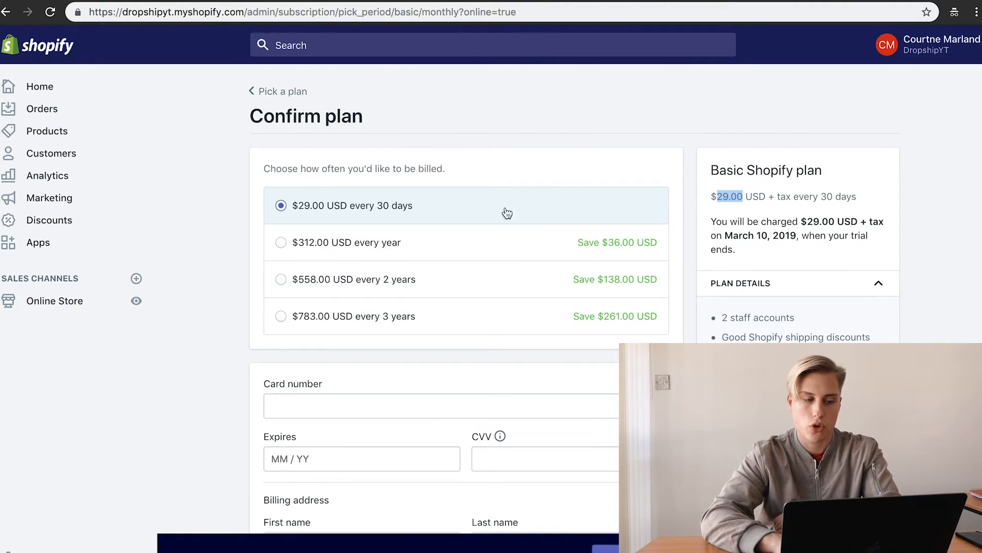
click(74, 301)
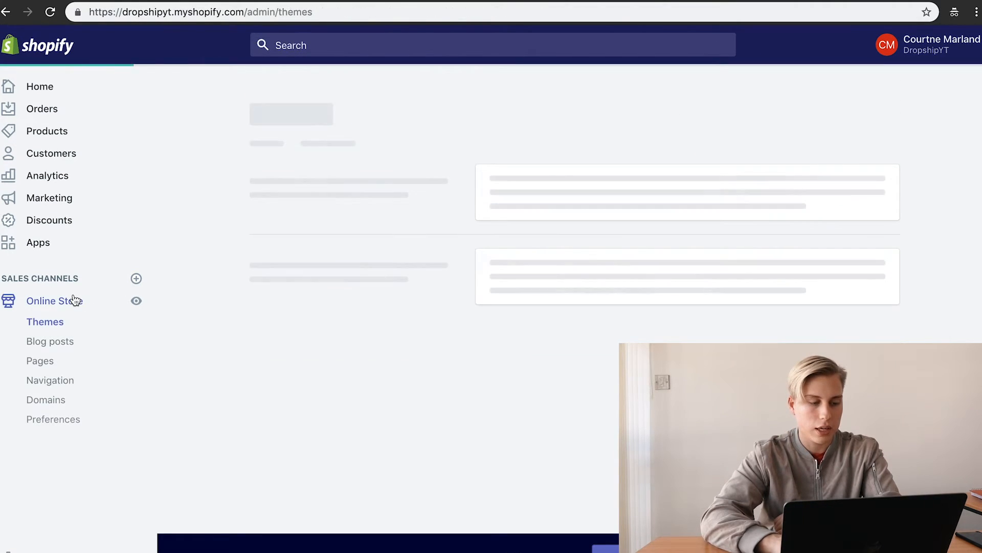
Step: Confirm in Online Store Preferences that password protection is unchanged
click(60, 420)
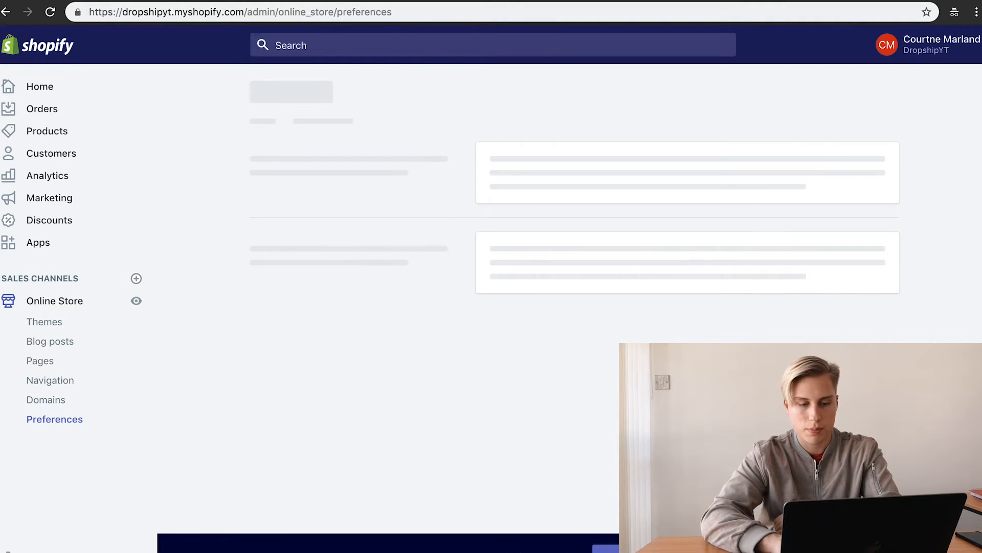
scroll(573, 255, down, 10)
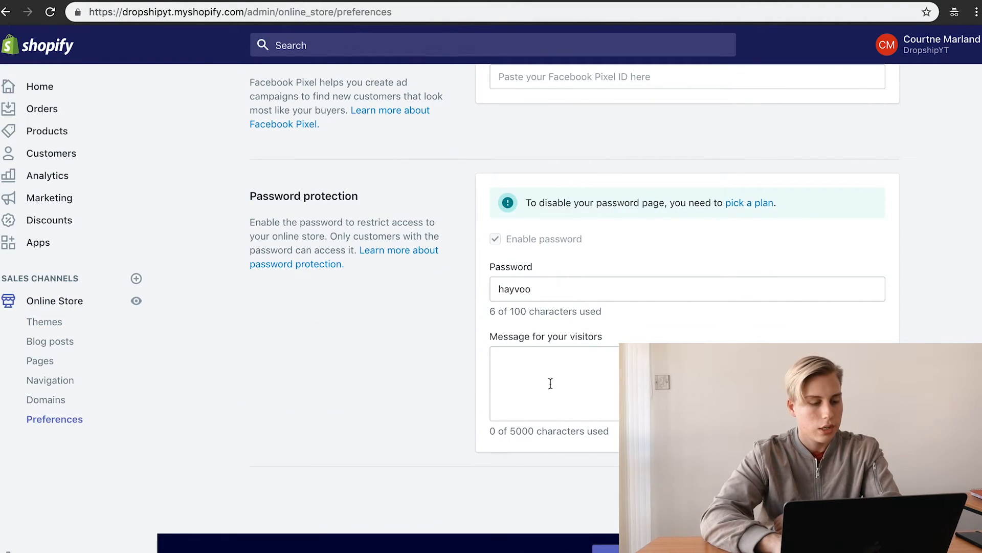
click(66, 552)
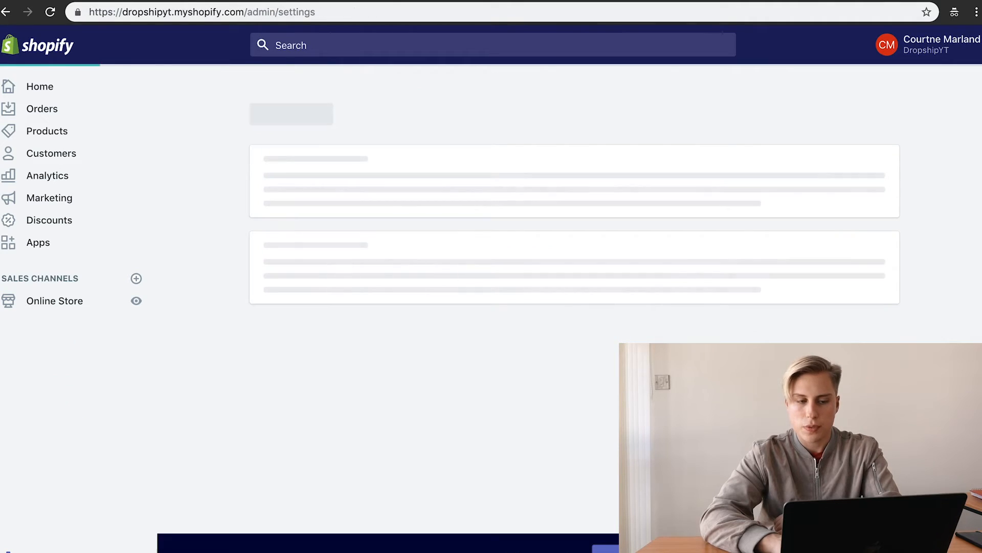
Step: Review the General settings' store details, address and formats, then go to Payment providers
click(380, 195)
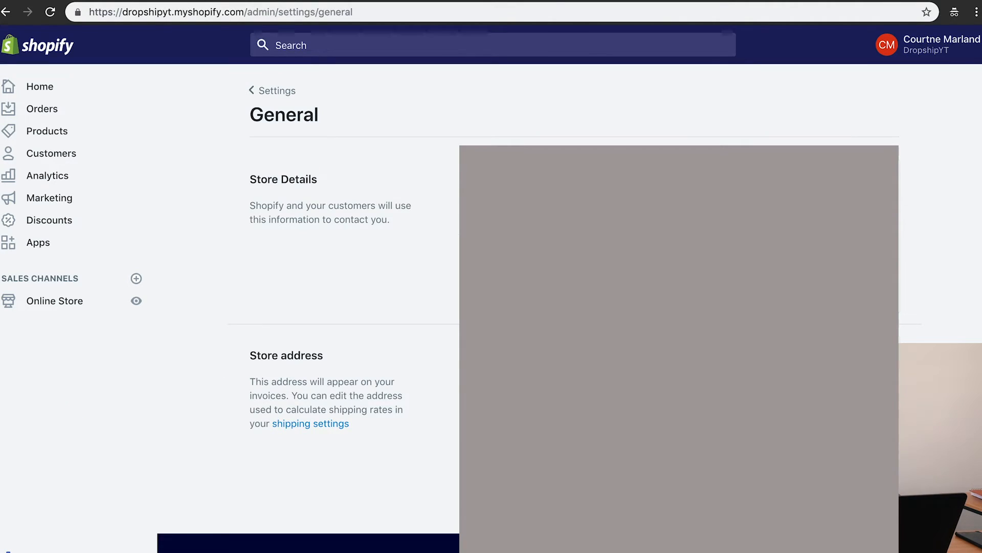
scroll(574, 286, down, 1)
scroll(574, 287, down, 3)
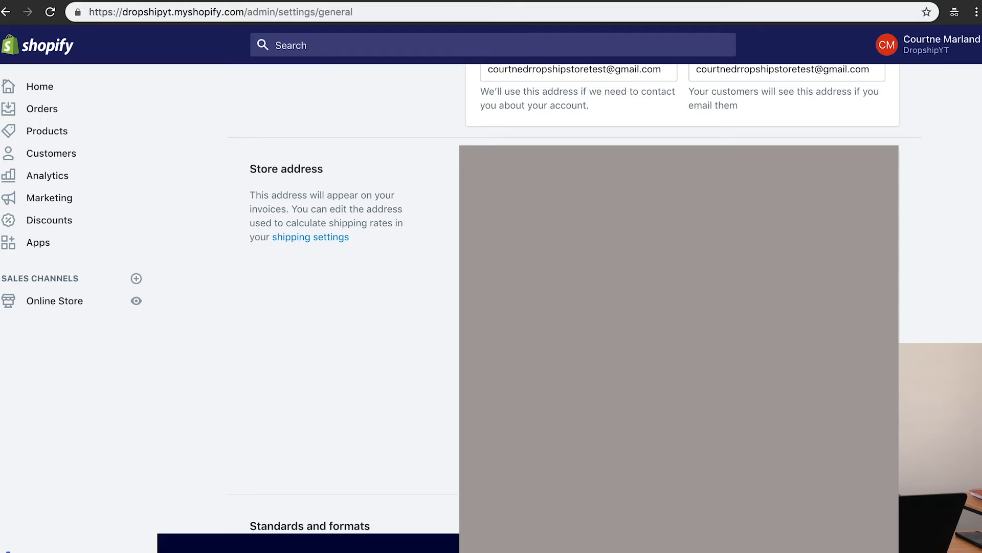
scroll(293, 277, down, 5)
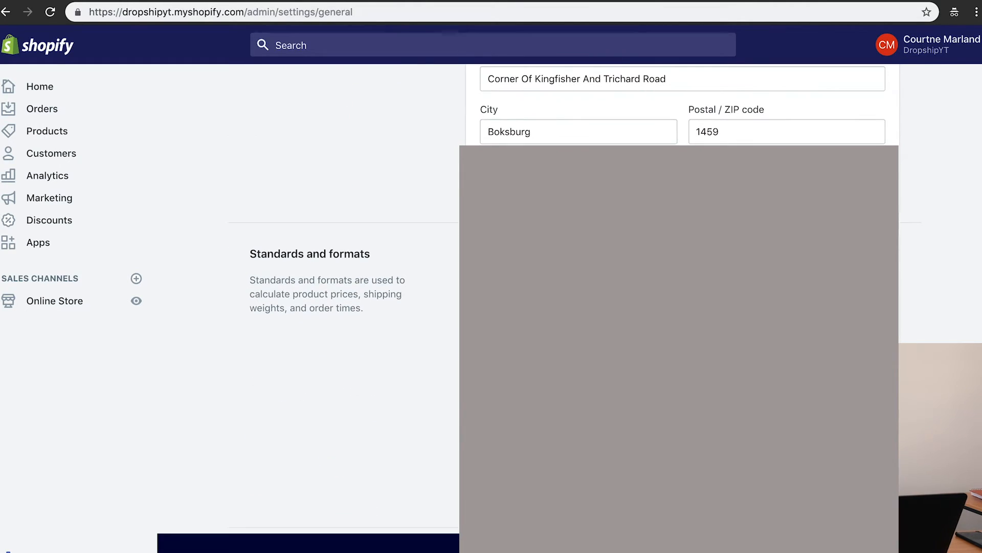
scroll(574, 286, down, 1)
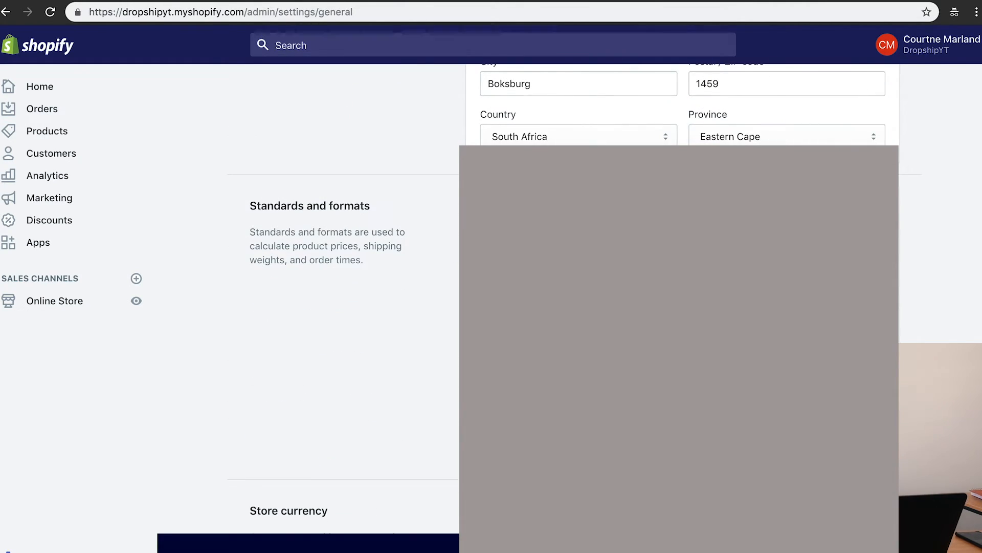
scroll(401, 405, down, 3)
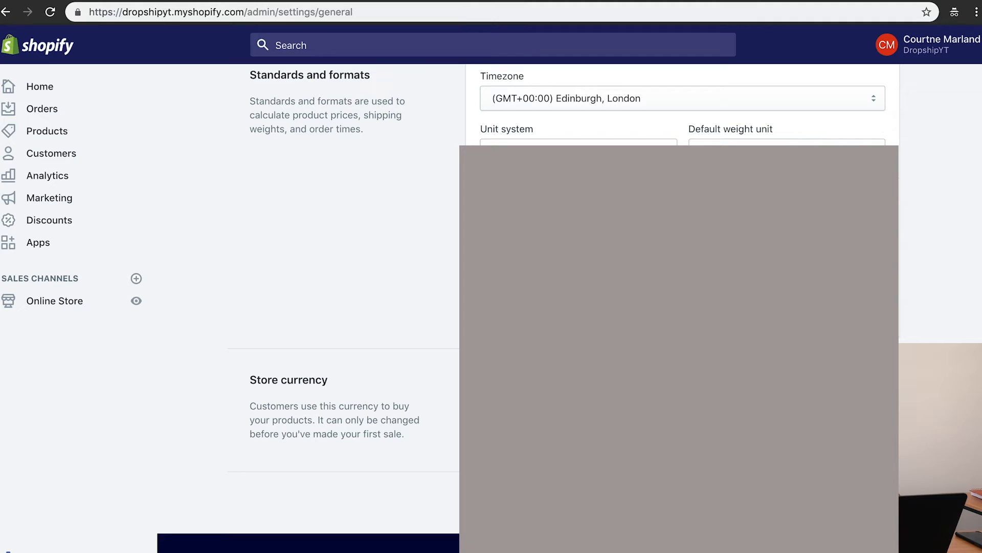
scroll(389, 307, up, 5)
click(276, 90)
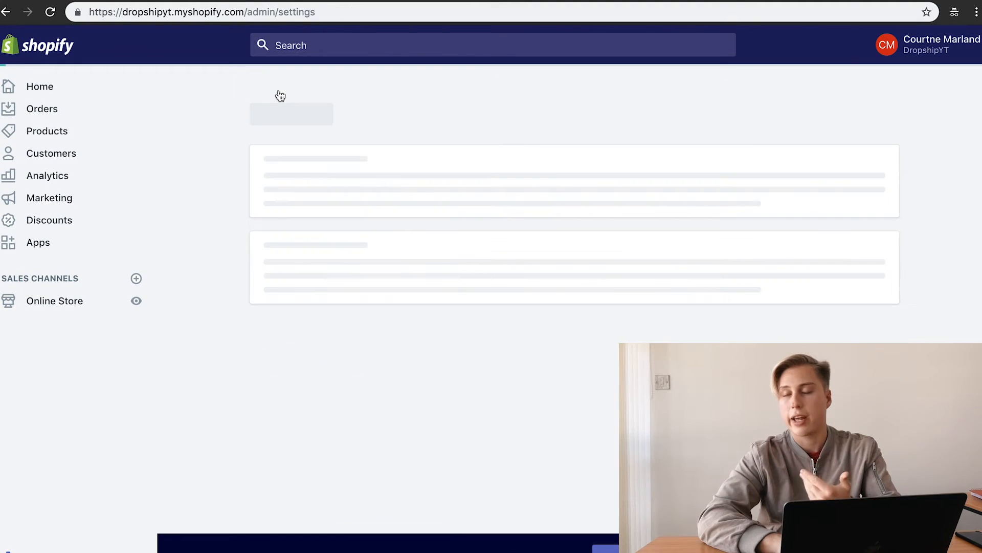
click(380, 259)
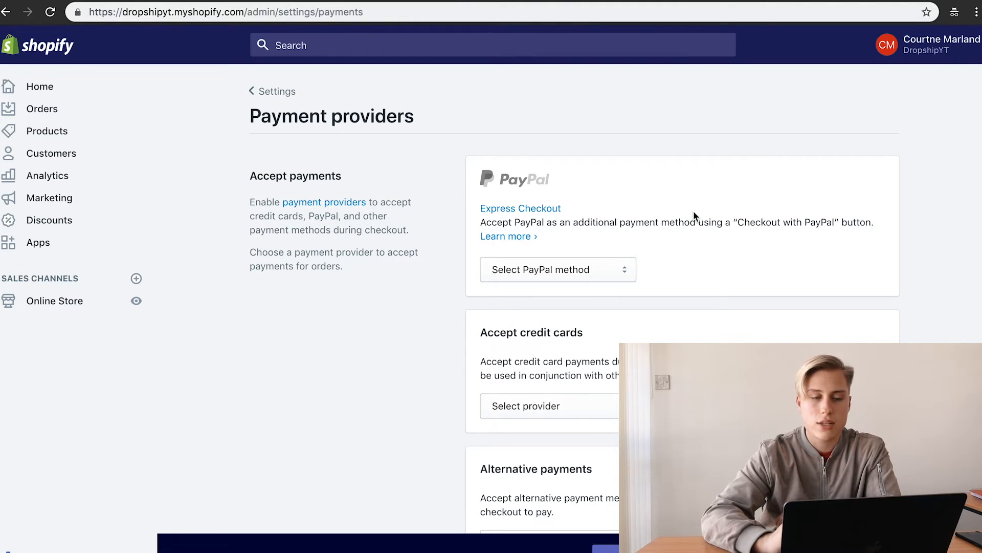
Step: Choose PayPal Express Checkout and browse credit card providers without picking one
click(570, 268)
click(560, 301)
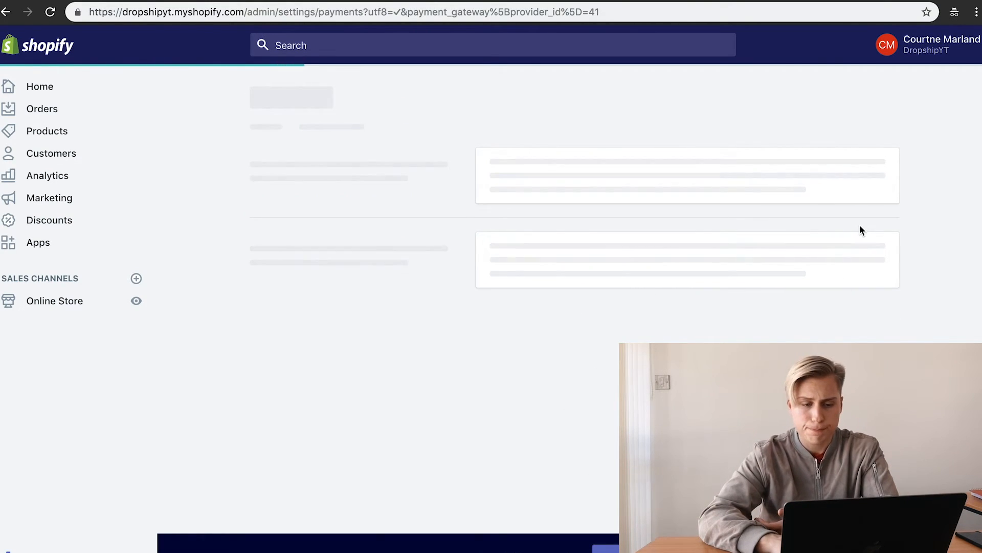
scroll(866, 333, down, 3)
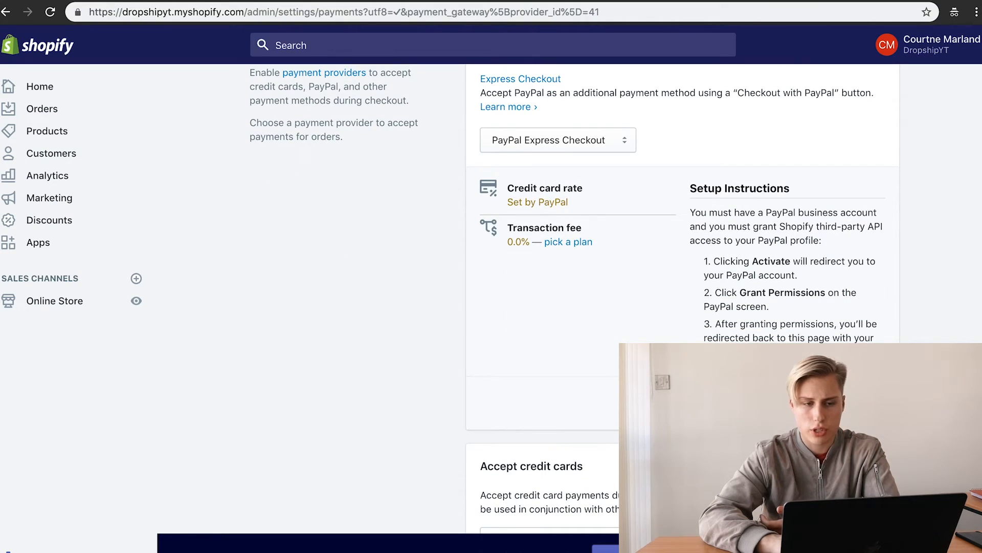
scroll(649, 284, down, 4)
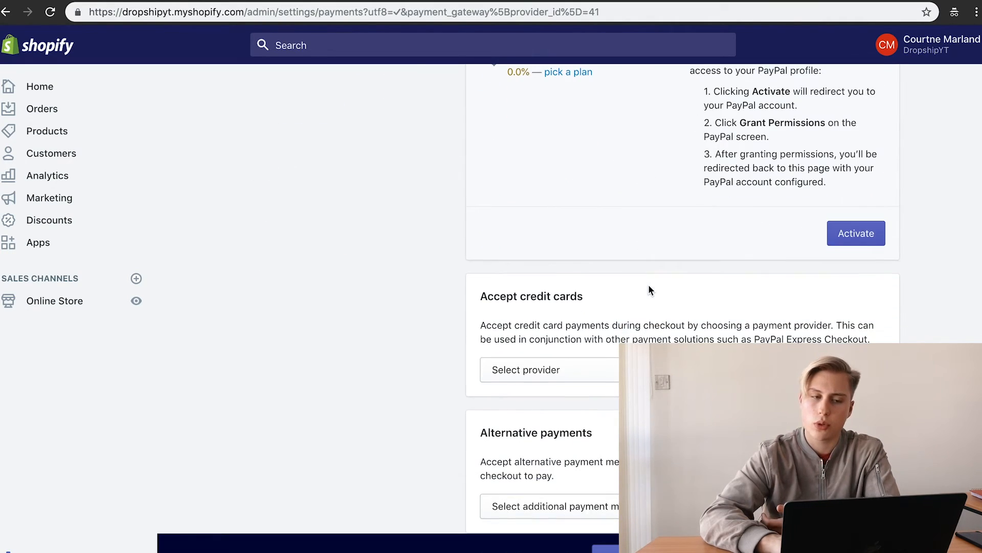
click(586, 372)
scroll(590, 549, down, 5)
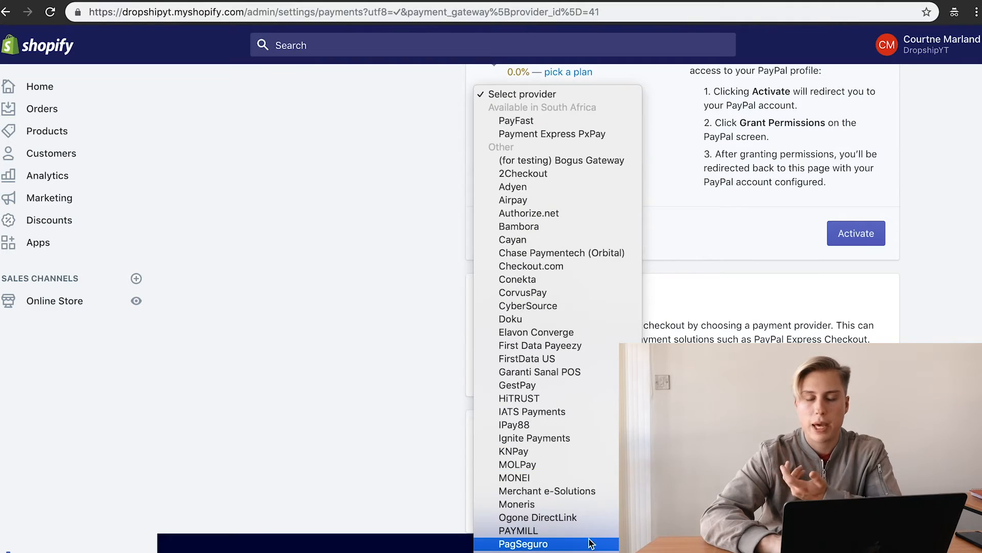
click(681, 363)
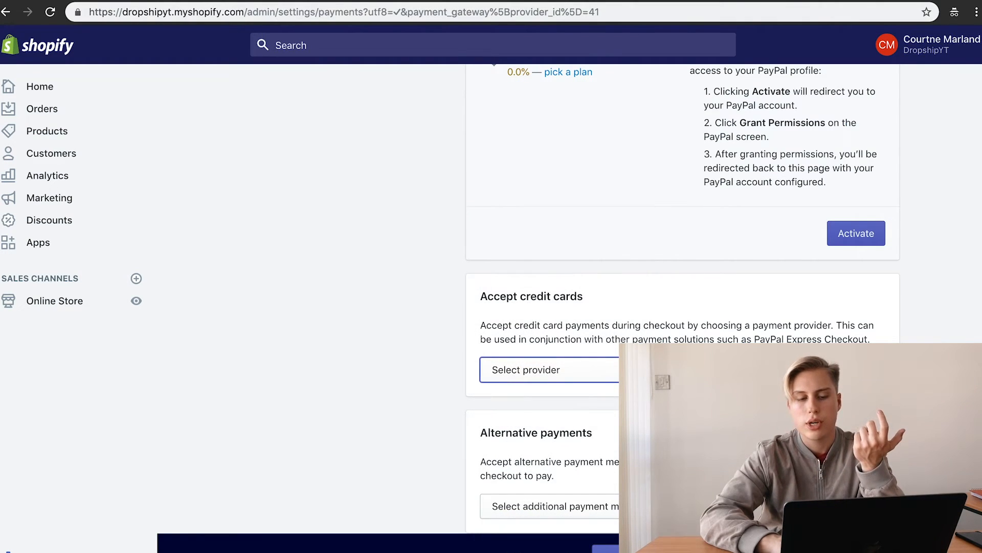
scroll(717, 296, down, 5)
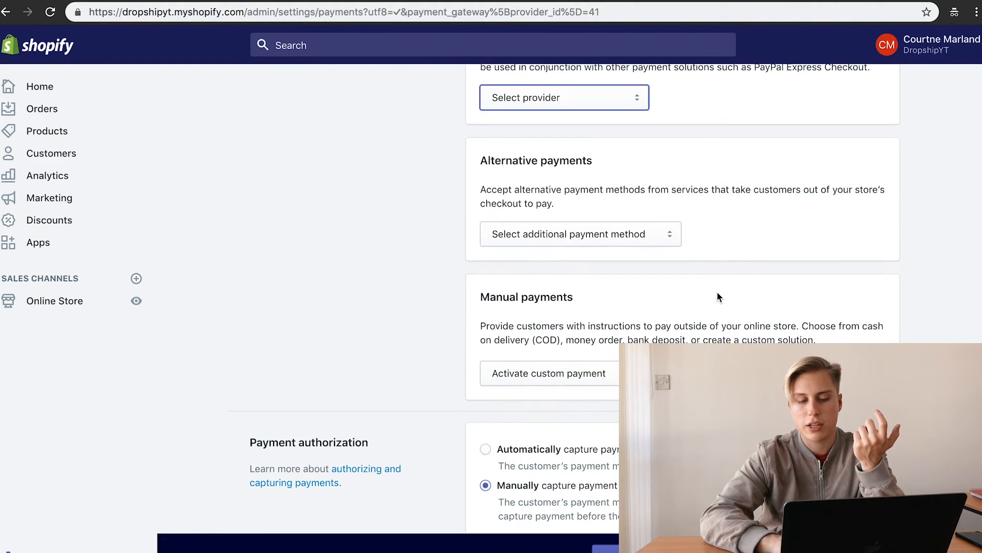
Step: Select BitPay as the alternative payment method and go back to Settings
click(616, 240)
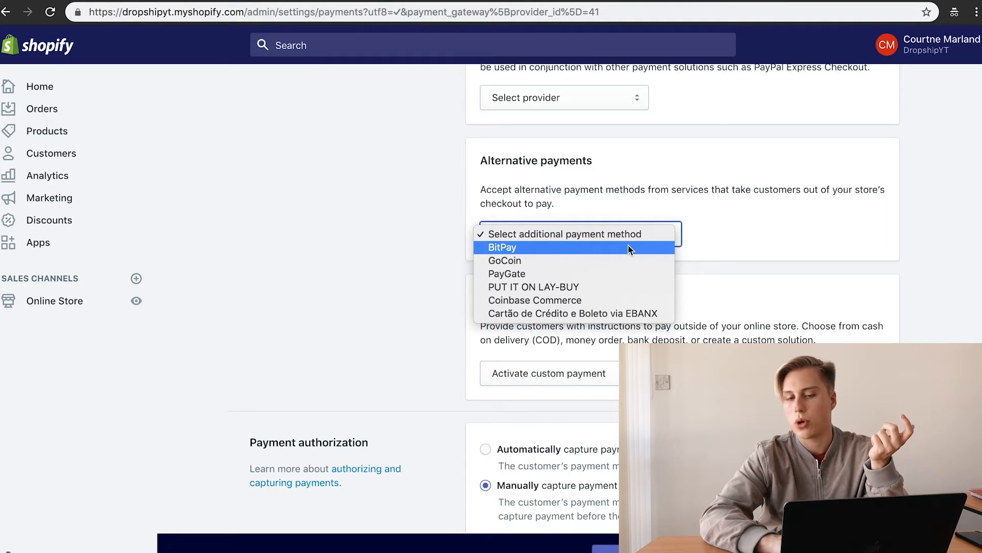
click(628, 247)
click(772, 236)
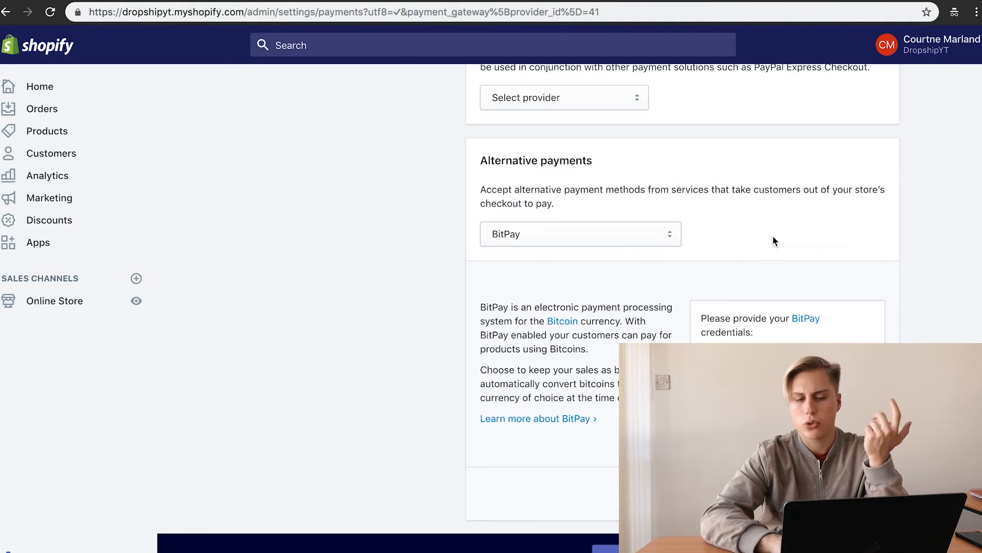
scroll(773, 240, down, 4)
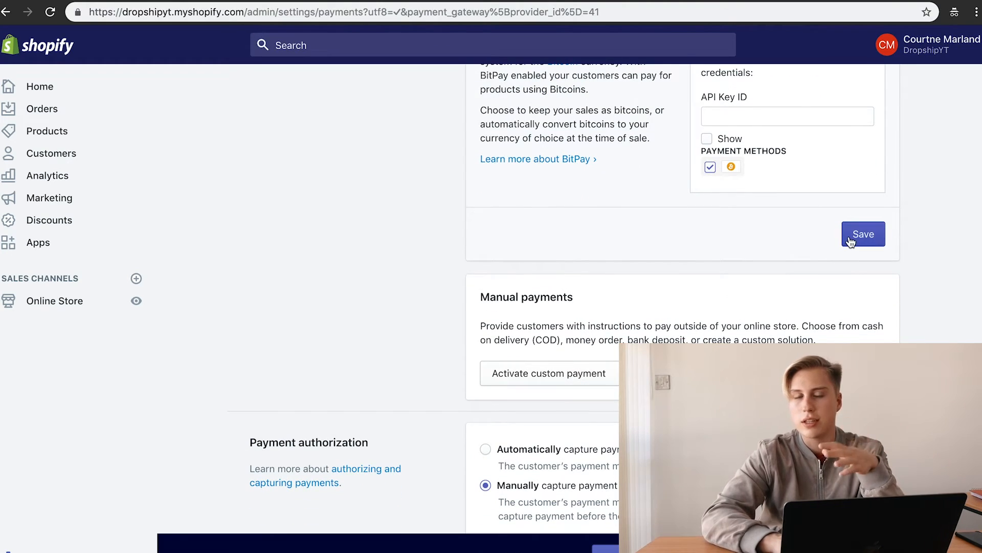
scroll(850, 241, up, 15)
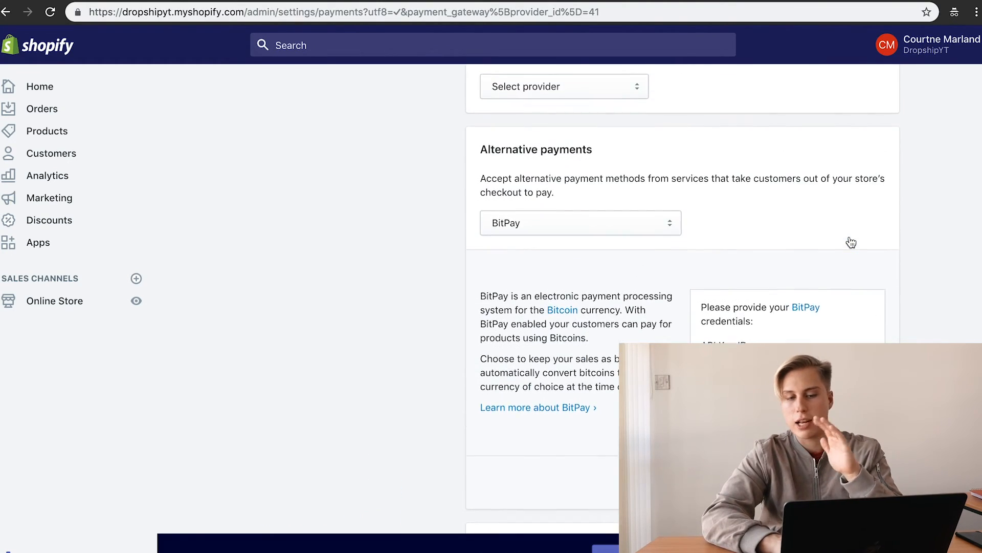
scroll(813, 306, down, 12)
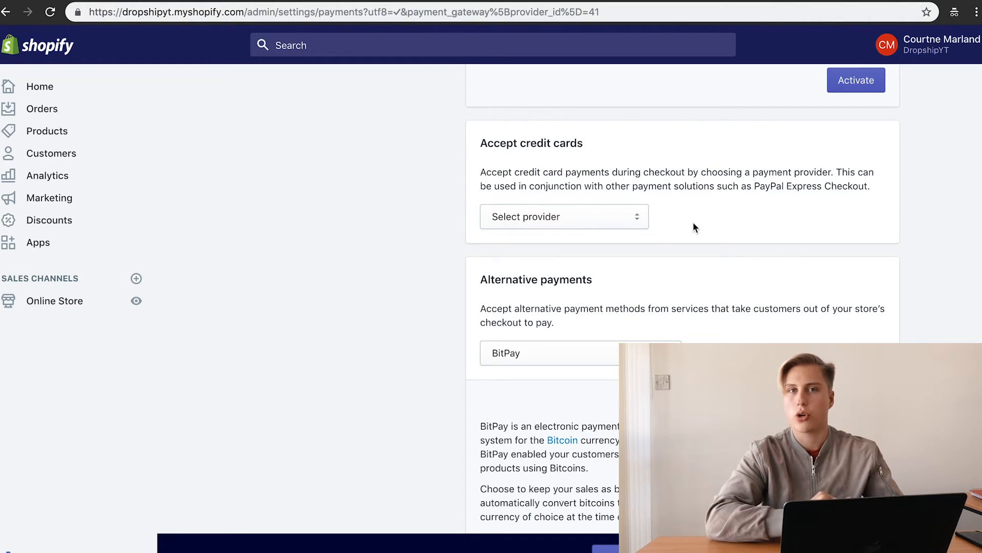
scroll(694, 225, down, 8)
scroll(693, 222, up, 10)
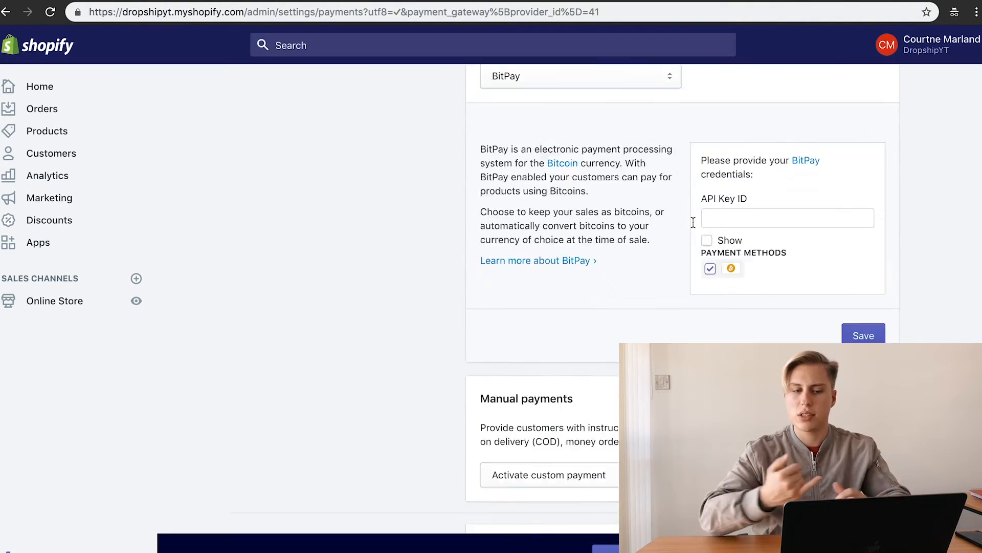
click(276, 91)
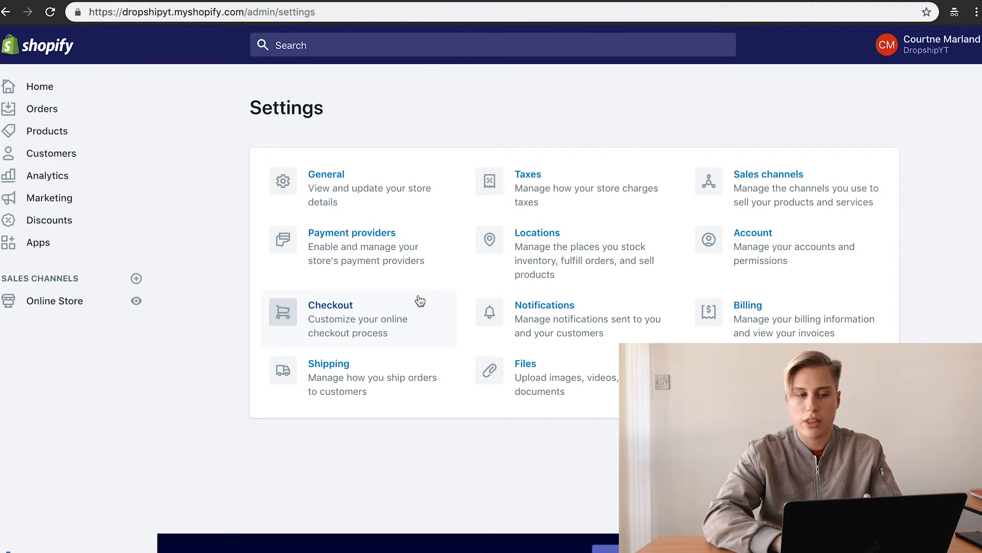
Step: In Checkout settings, set the Form options shipping address phone number to Optional
click(373, 314)
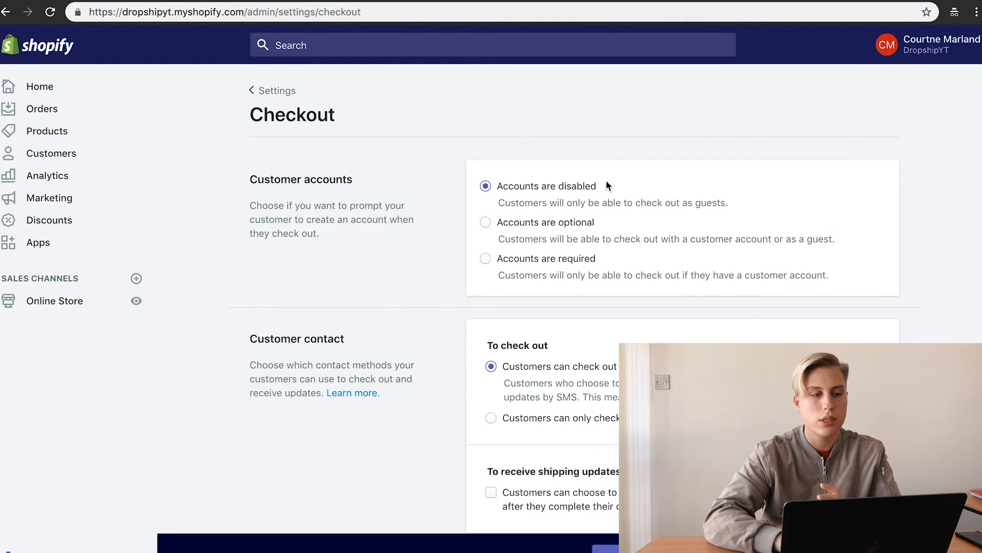
scroll(704, 189, down, 3)
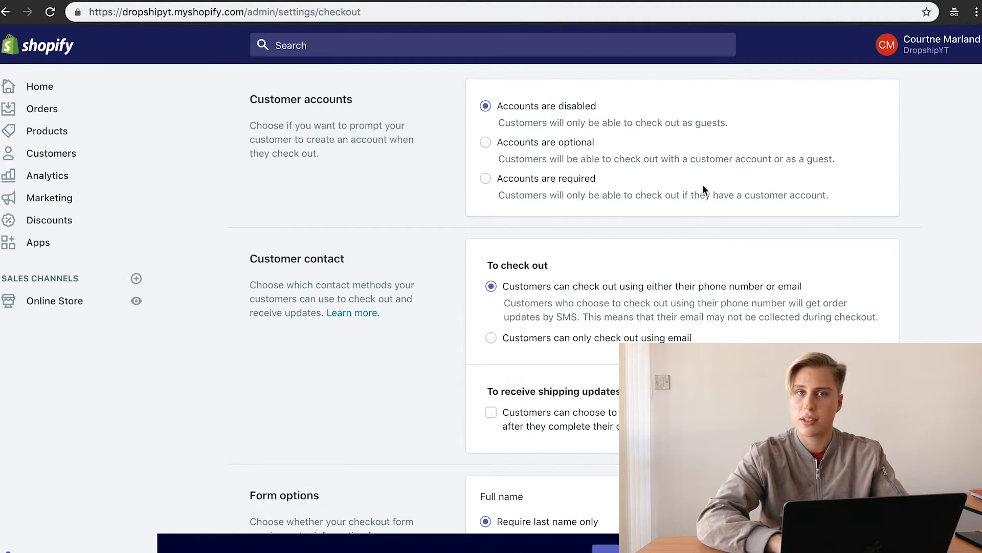
scroll(703, 187, up, 3)
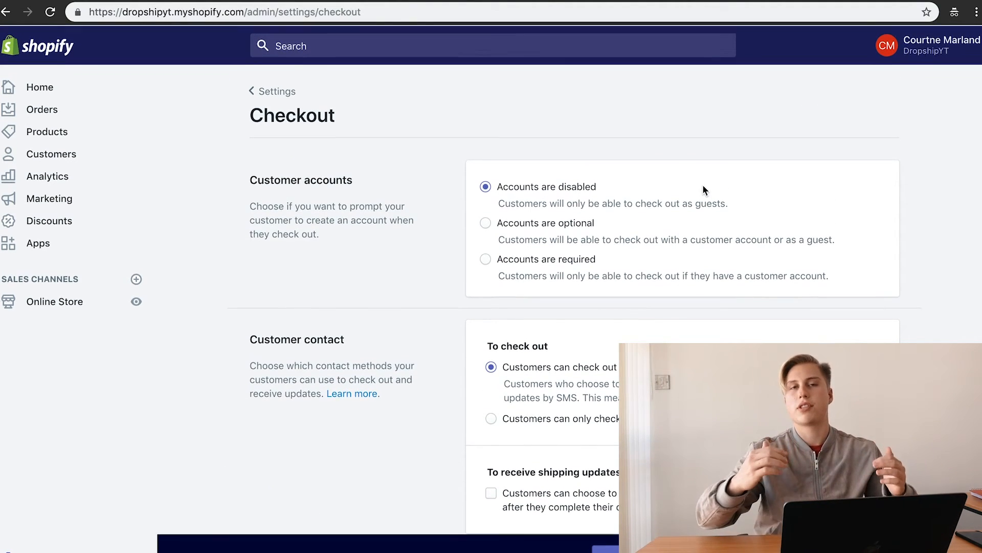
scroll(703, 190, down, 10)
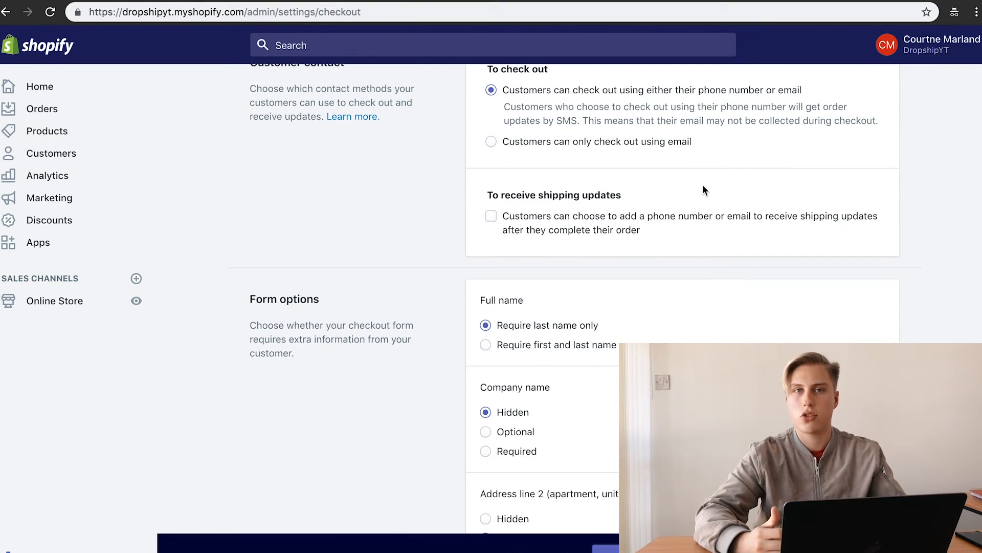
scroll(643, 333, down, 2)
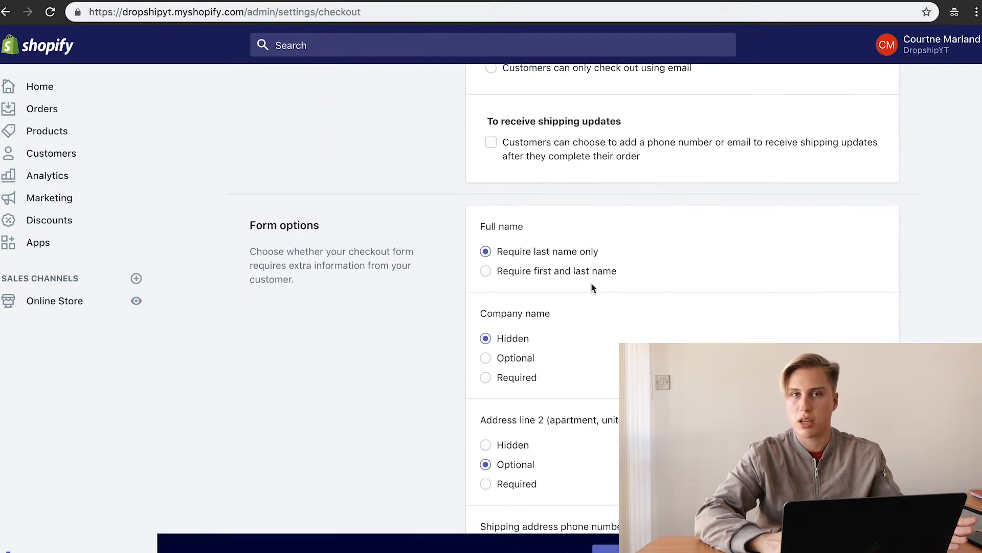
scroll(598, 274, down, 5)
scroll(577, 158, down, 4)
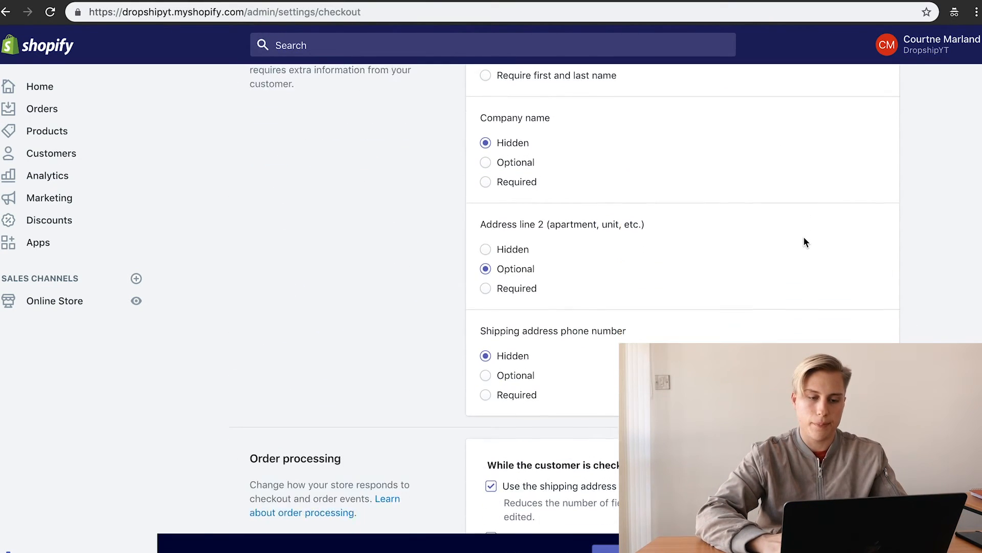
scroll(683, 241, down, 5)
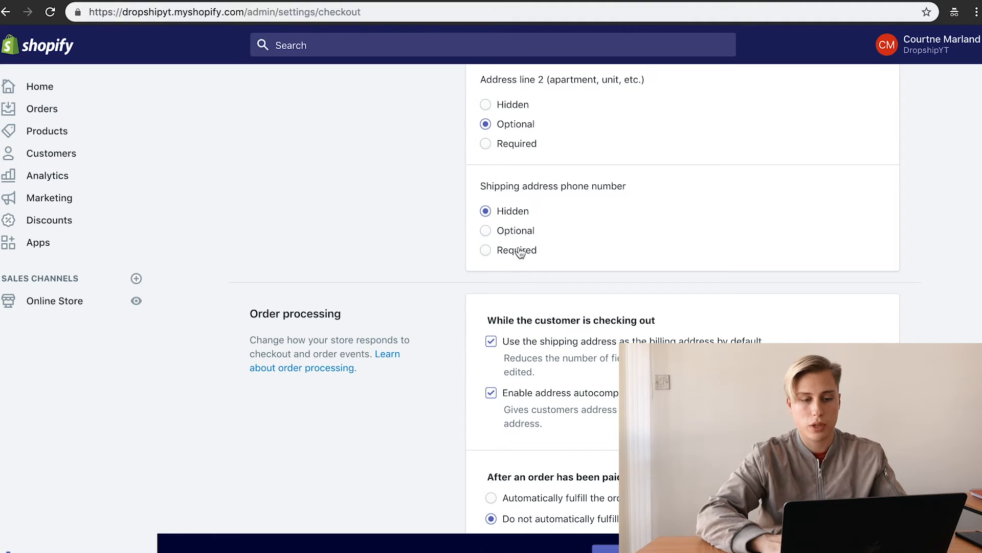
click(510, 232)
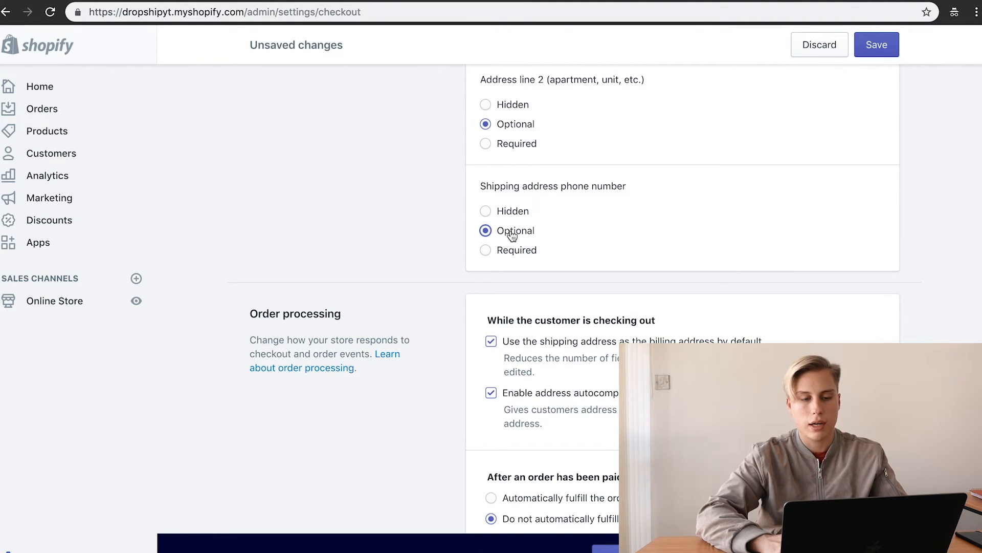
scroll(766, 245, down, 3)
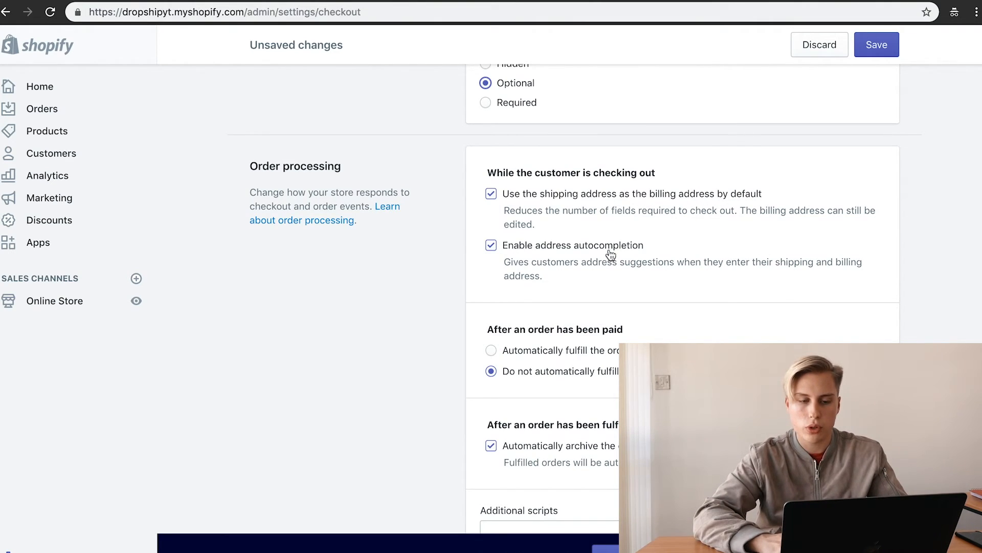
scroll(740, 251, down, 3)
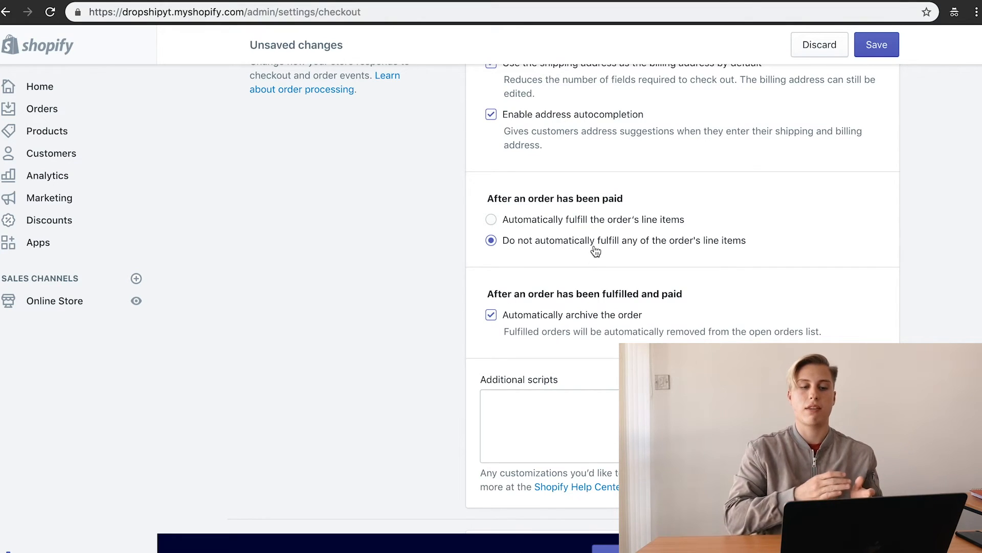
scroll(647, 251, down, 2)
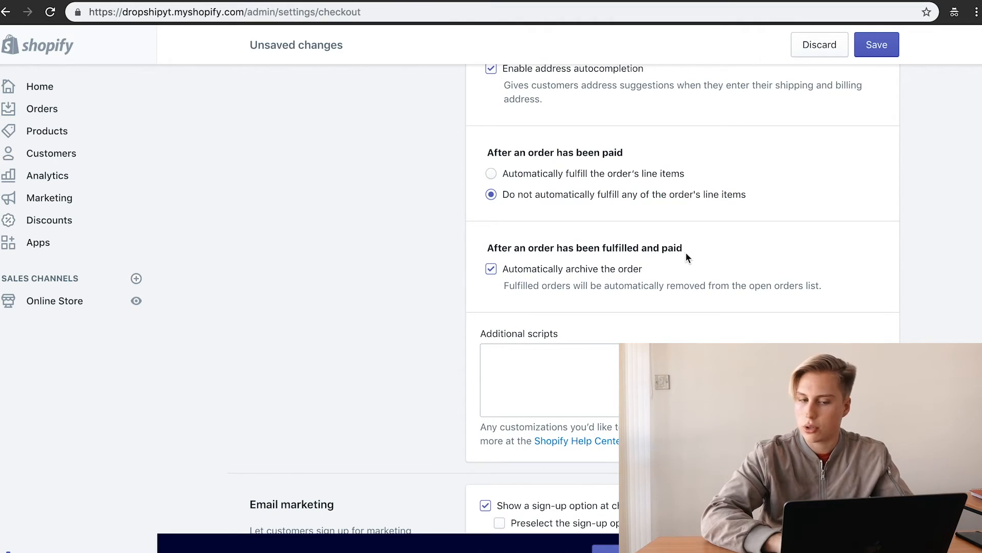
scroll(747, 263, down, 5)
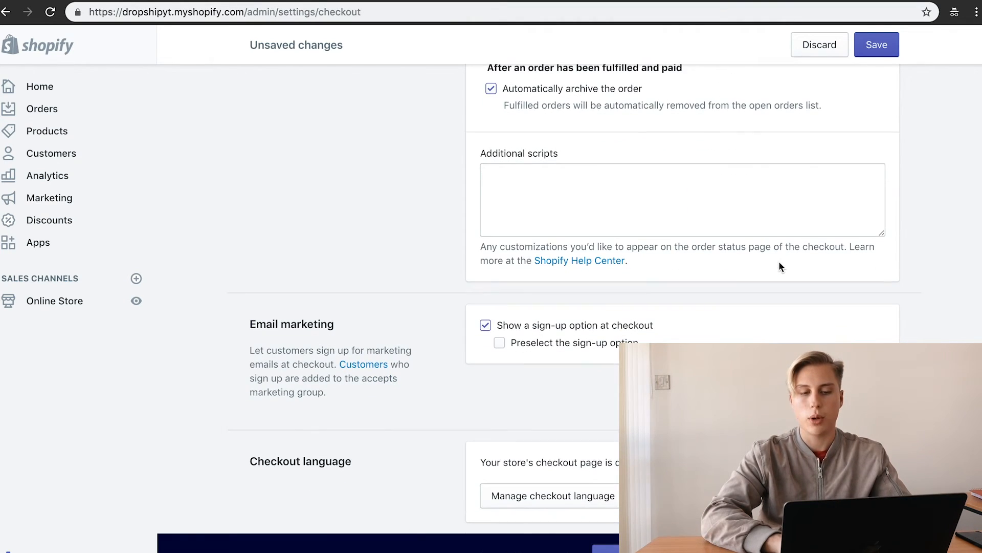
scroll(779, 261, down, 1)
click(578, 160)
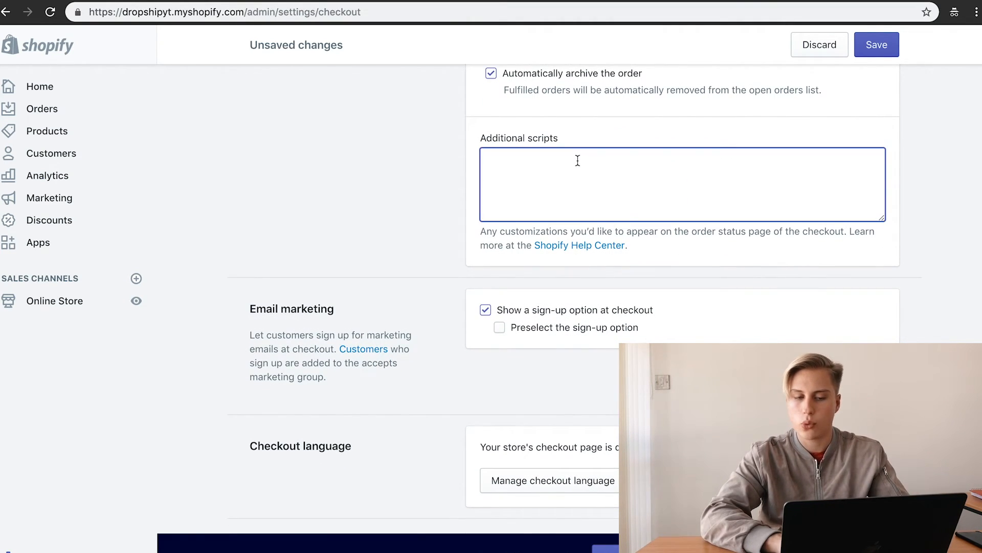
click(454, 197)
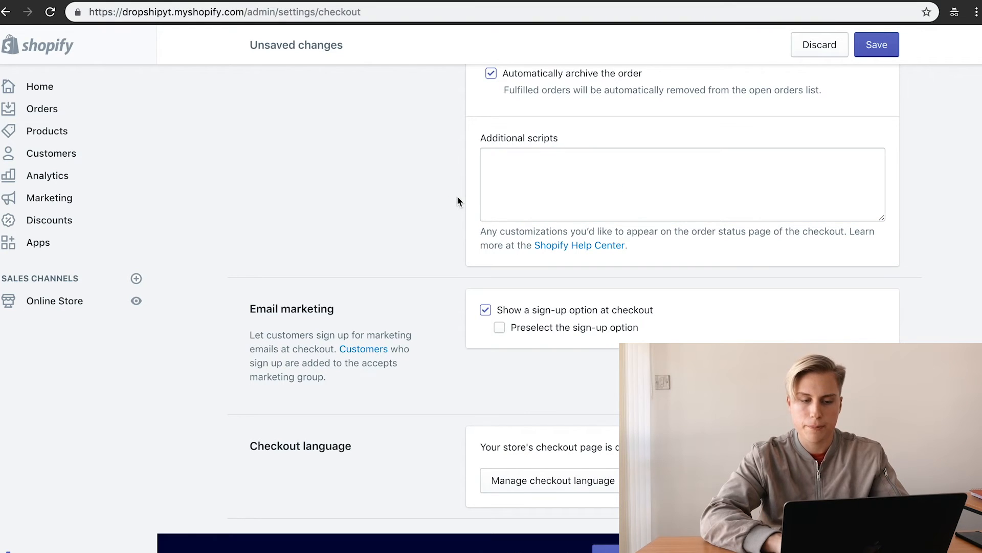
scroll(628, 277, down, 1)
scroll(628, 276, down, 2)
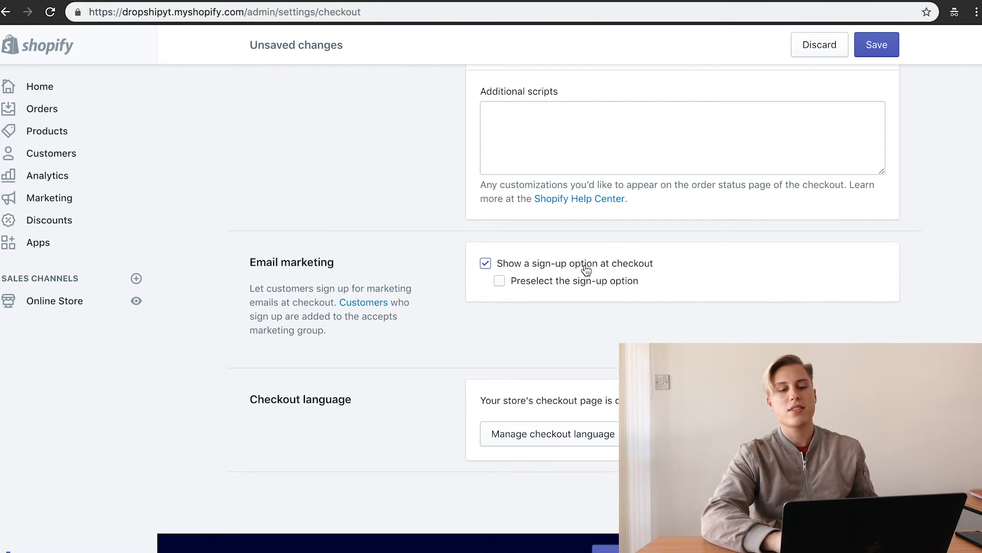
Step: Under Email marketing, enable 'Show a sign-up option at checkout' and tick 'Preselect the sign-up option'
drag(578, 282, 575, 283)
click(499, 281)
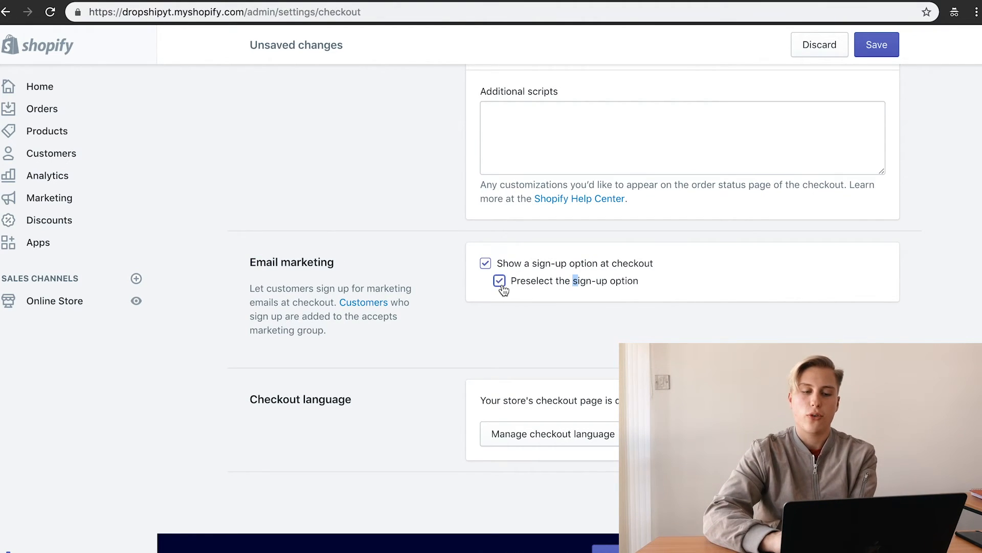
click(544, 266)
click(544, 266)
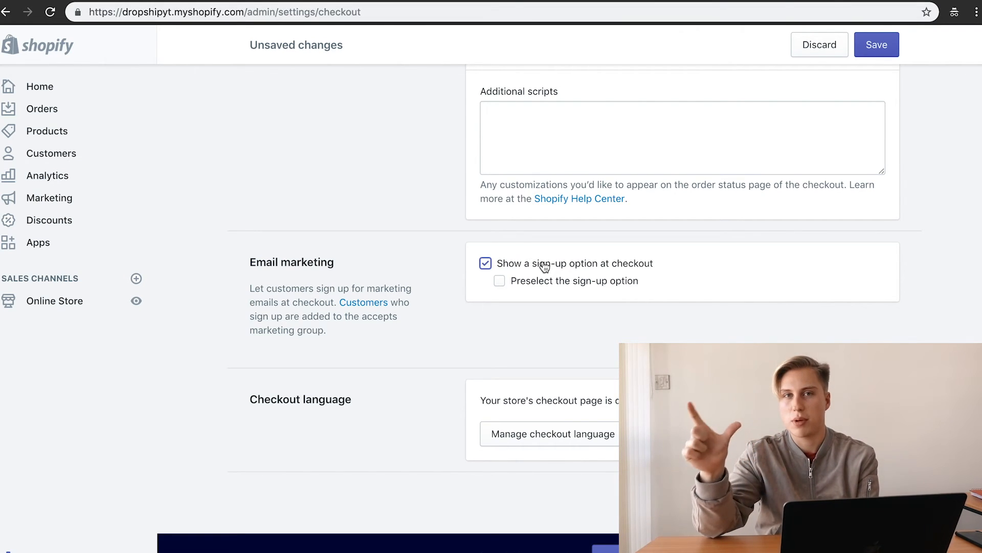
click(500, 281)
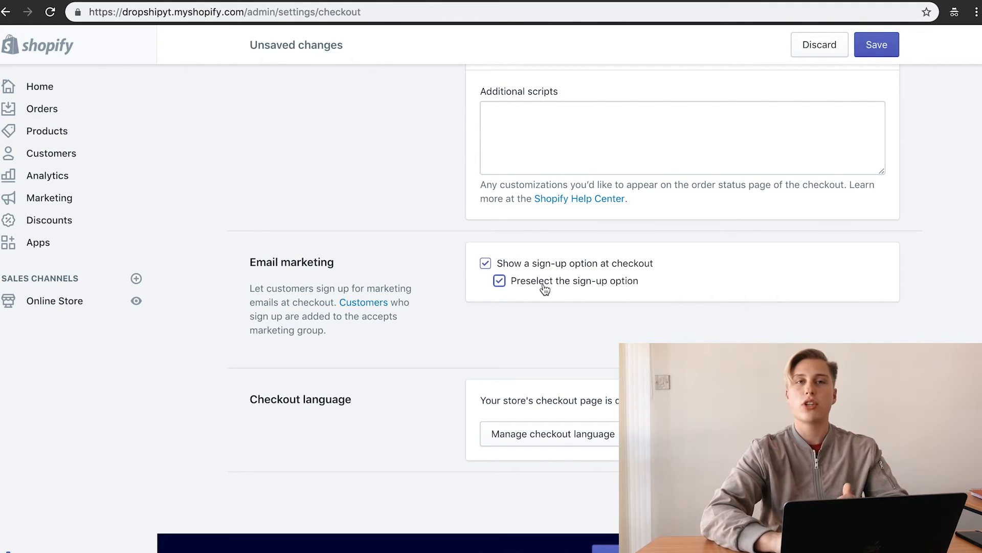
click(486, 264)
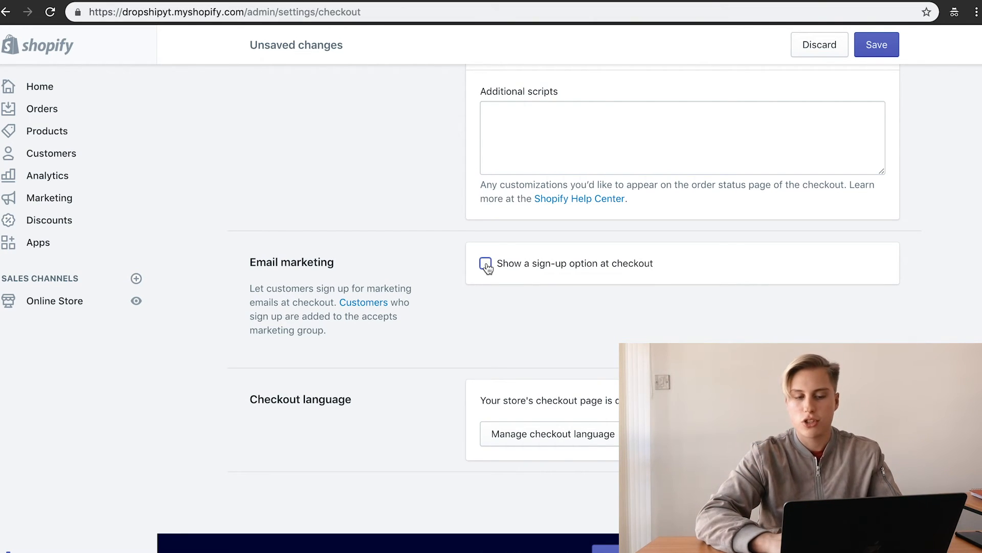
click(486, 264)
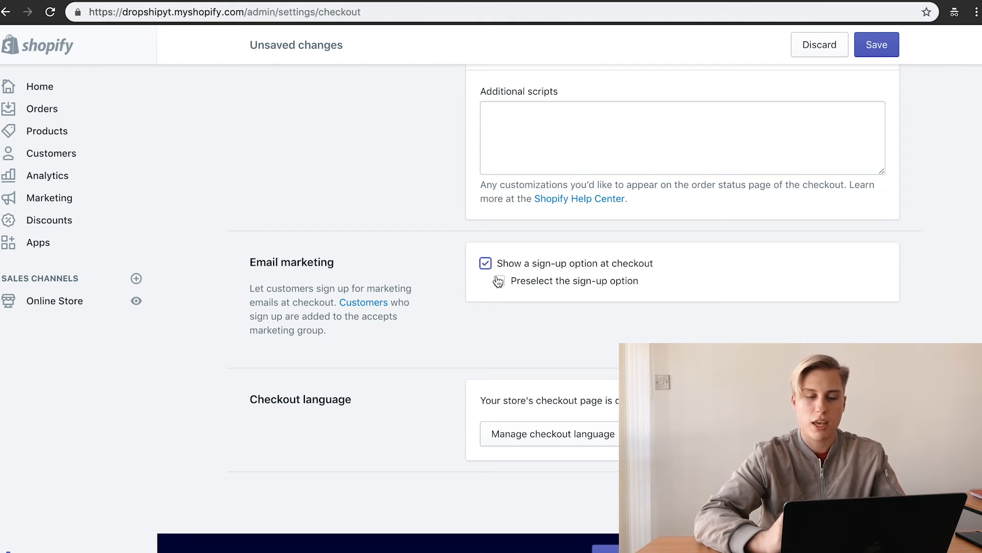
click(498, 281)
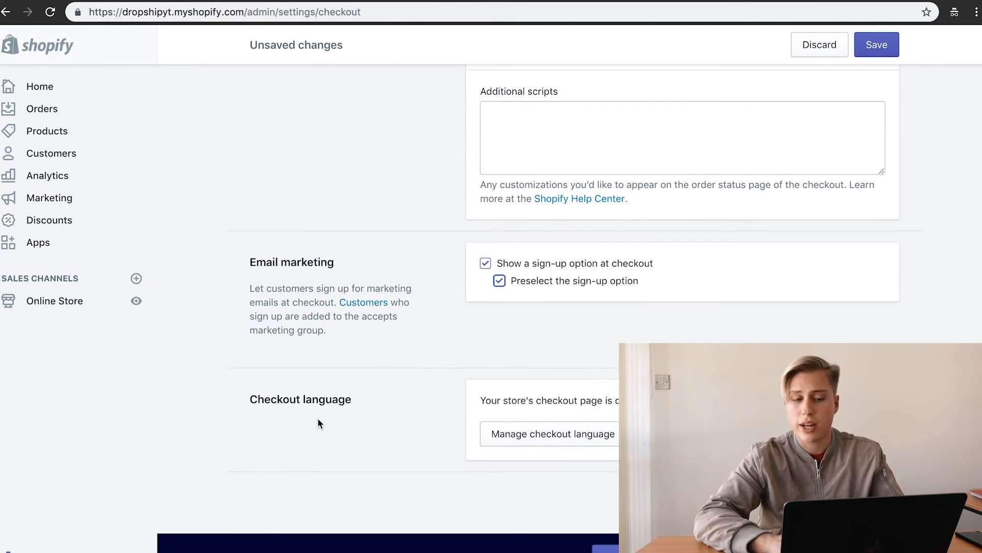
scroll(510, 176, up, 20)
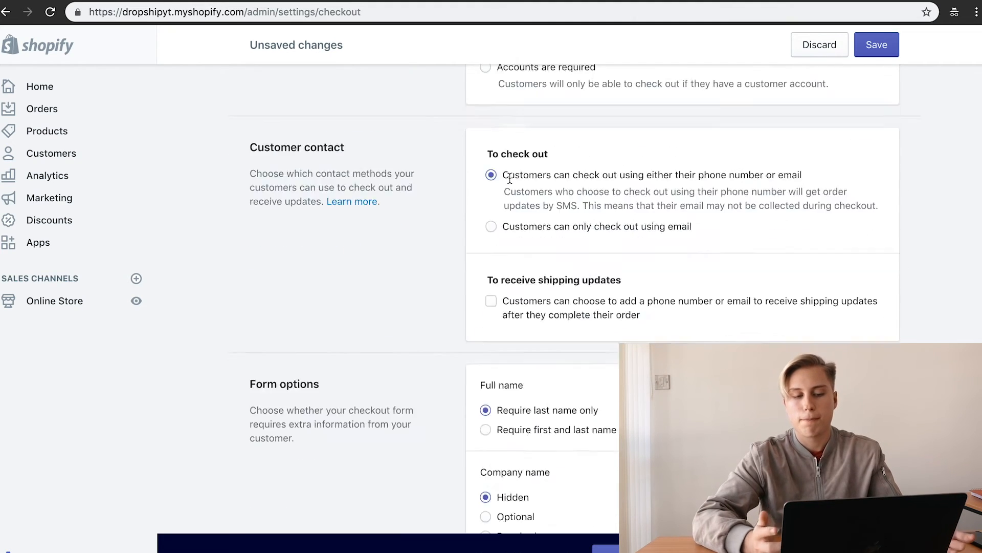
Step: Go to the Shipping settings from the store Settings overview
click(71, 303)
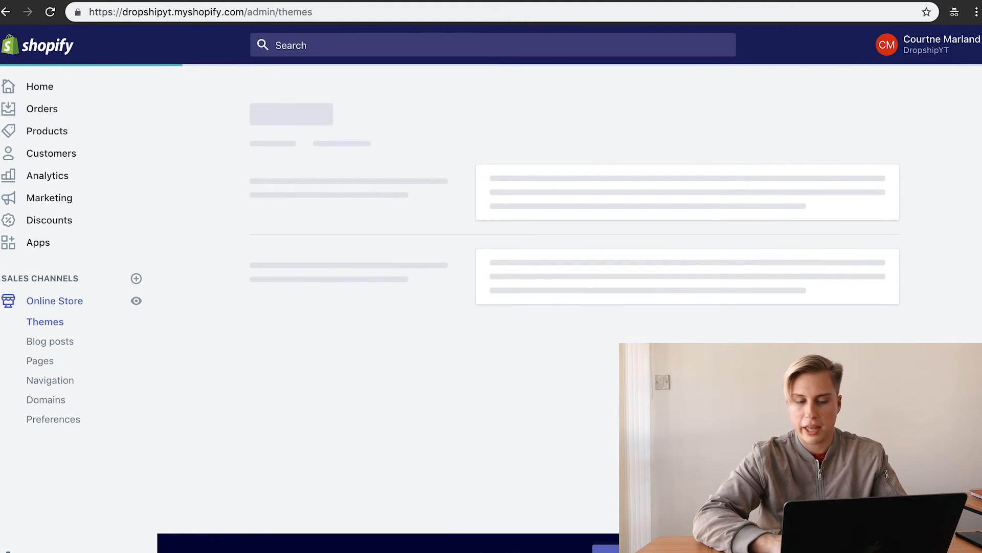
click(44, 546)
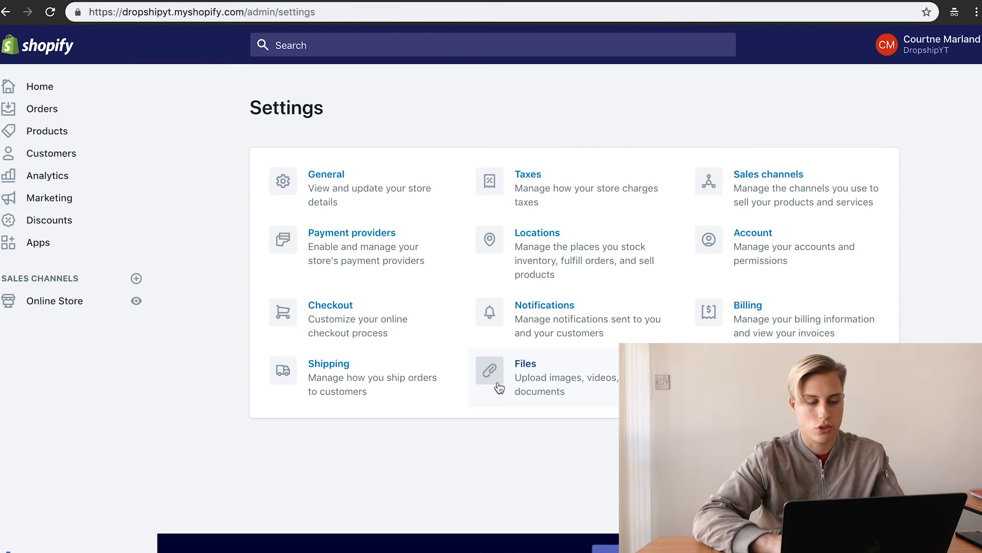
click(360, 378)
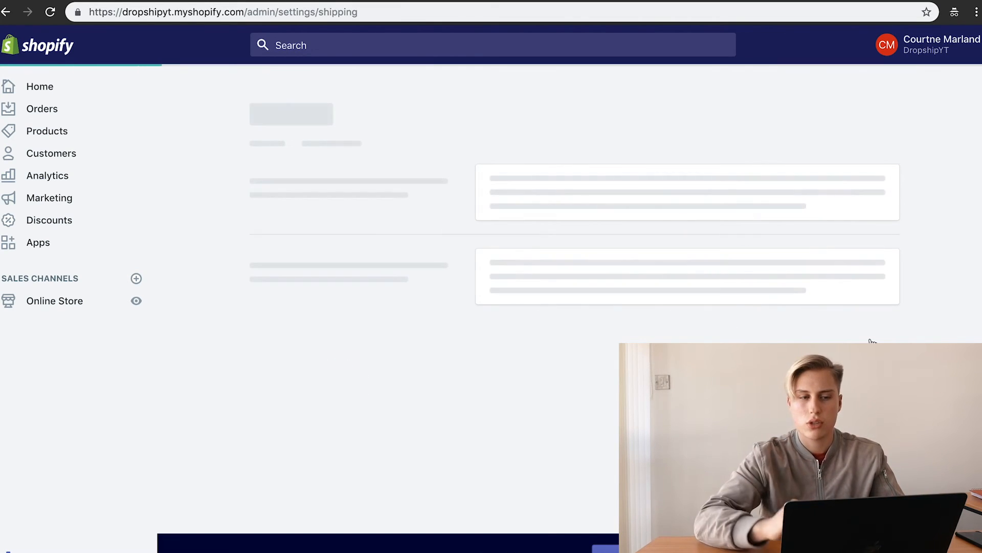
scroll(536, 405, down, 1)
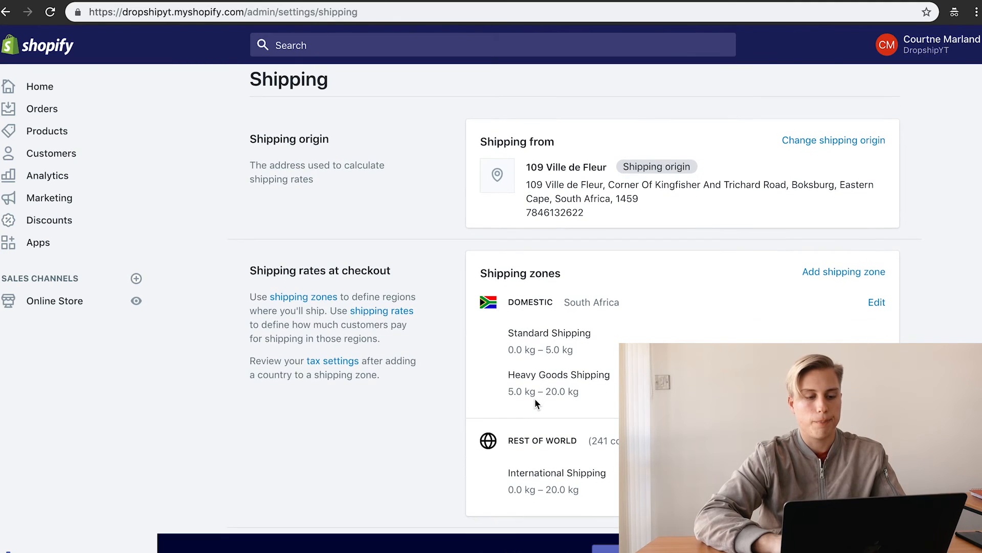
scroll(536, 402, down, 3)
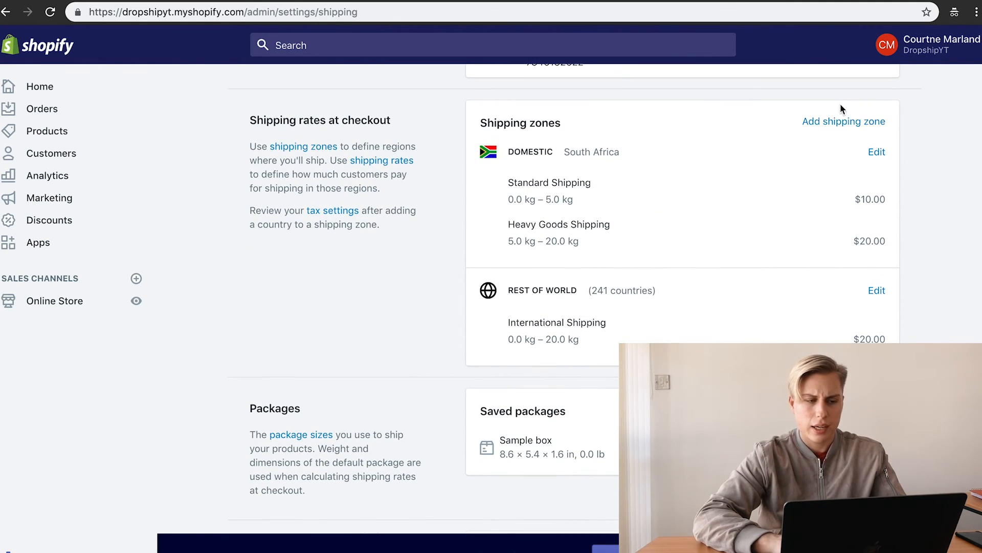
Step: Delete the Domestic South Africa zone, leaving only Rest of world
click(879, 157)
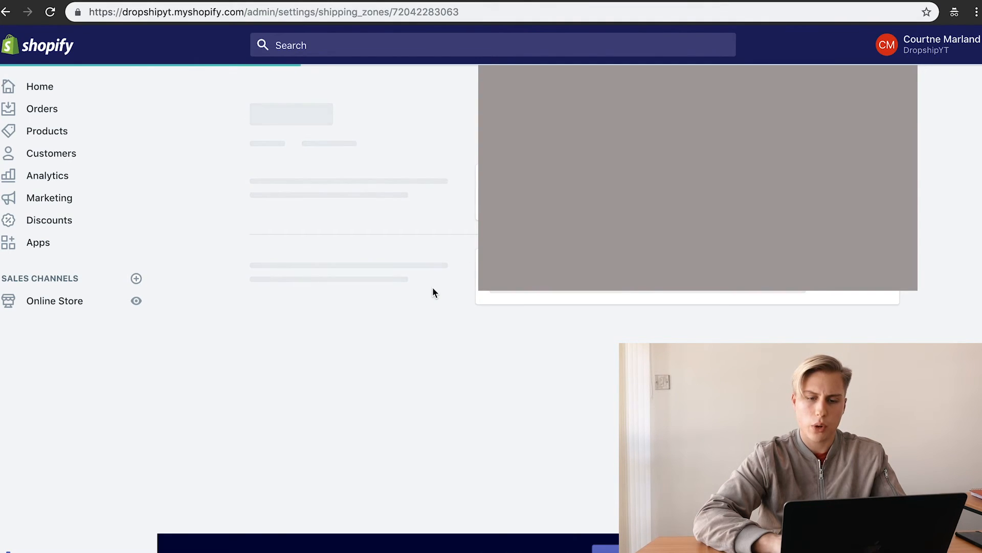
scroll(432, 292, down, 7)
click(309, 418)
click(635, 374)
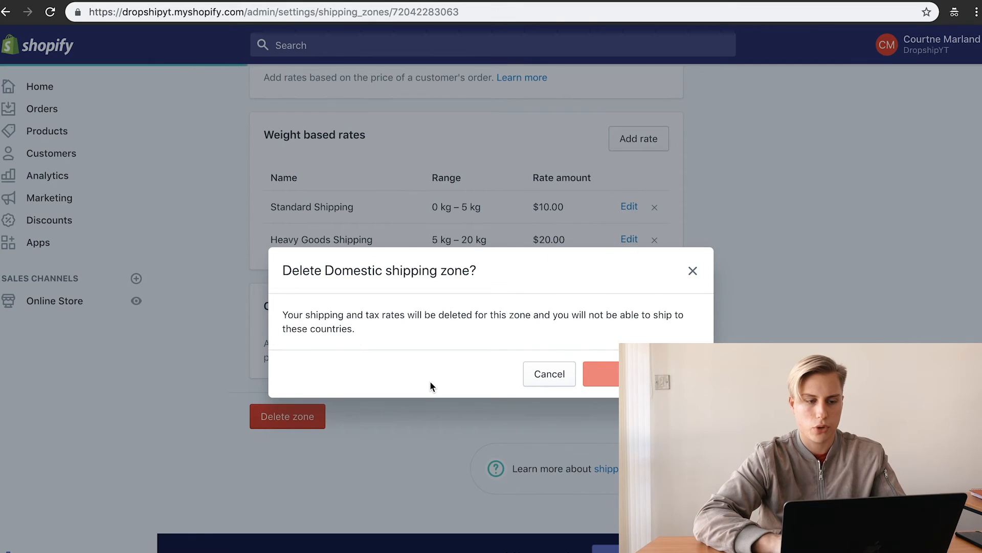
scroll(663, 341, down, 4)
scroll(660, 332, up, 10)
scroll(657, 326, down, 5)
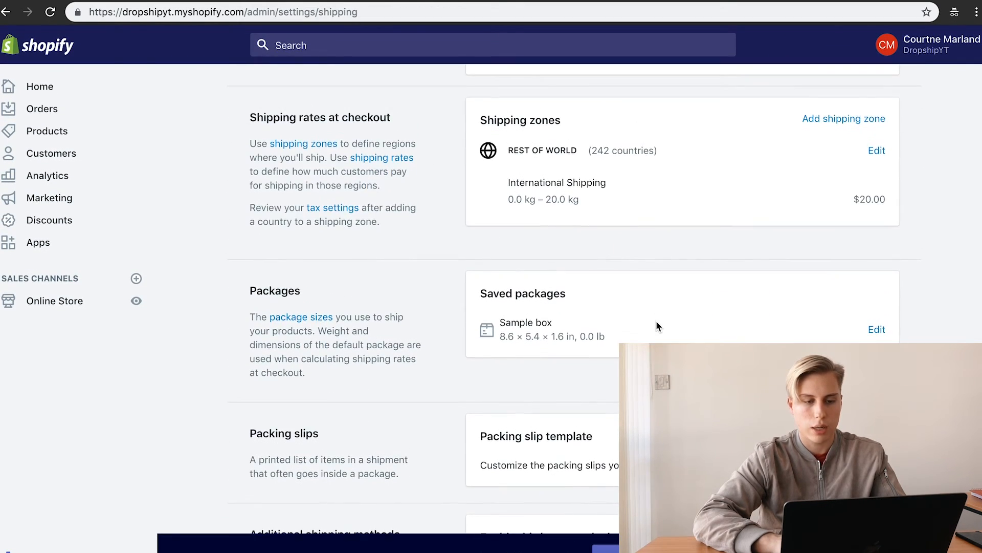
Step: Change the Rest of world International Shipping rate amount to 0.00 and save the zone
triple_click(869, 201)
click(877, 150)
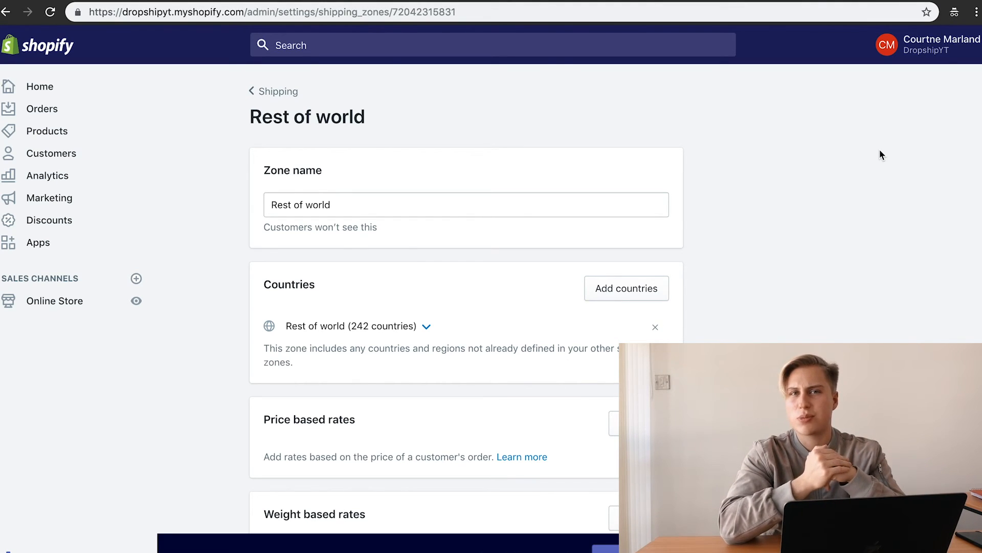
scroll(450, 254, down, 7)
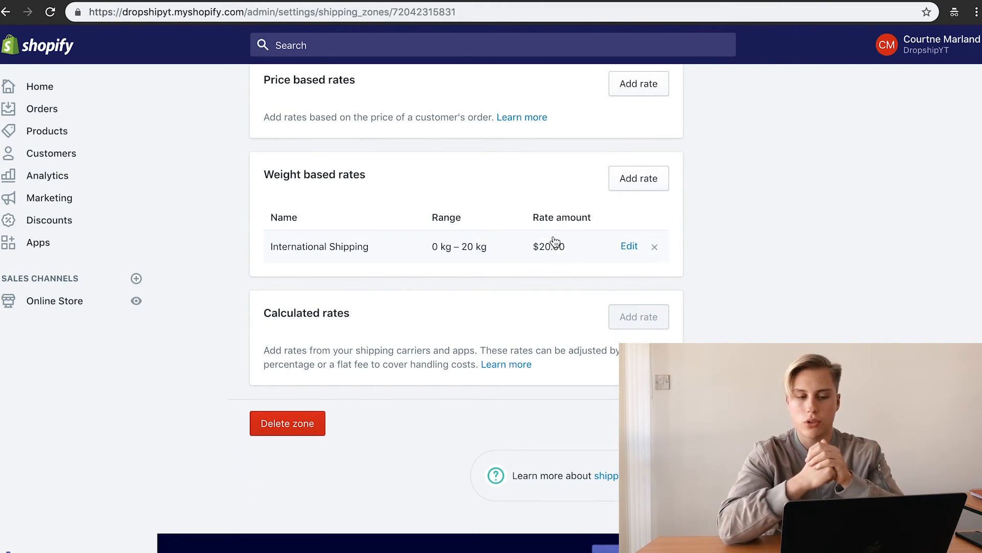
click(630, 247)
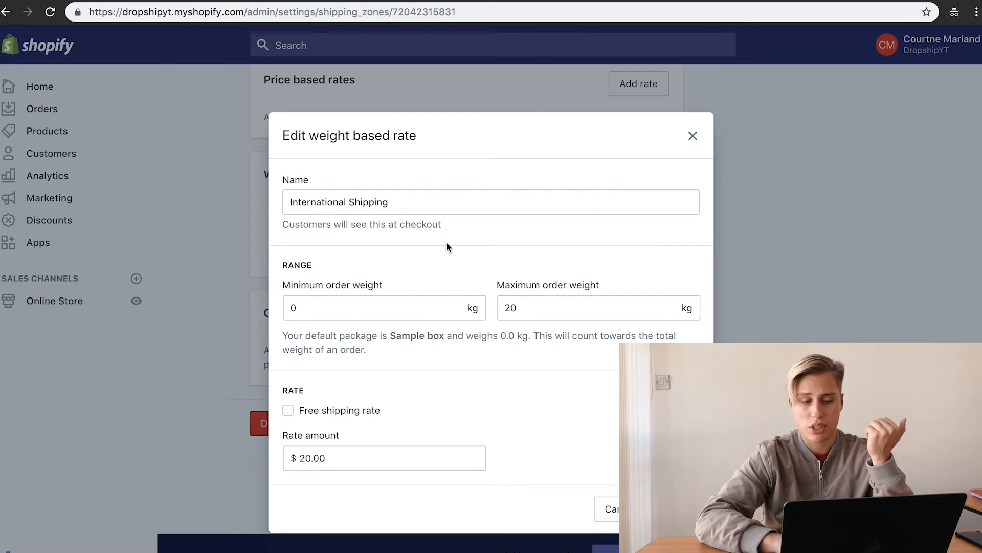
click(304, 457)
key(BackSpace)
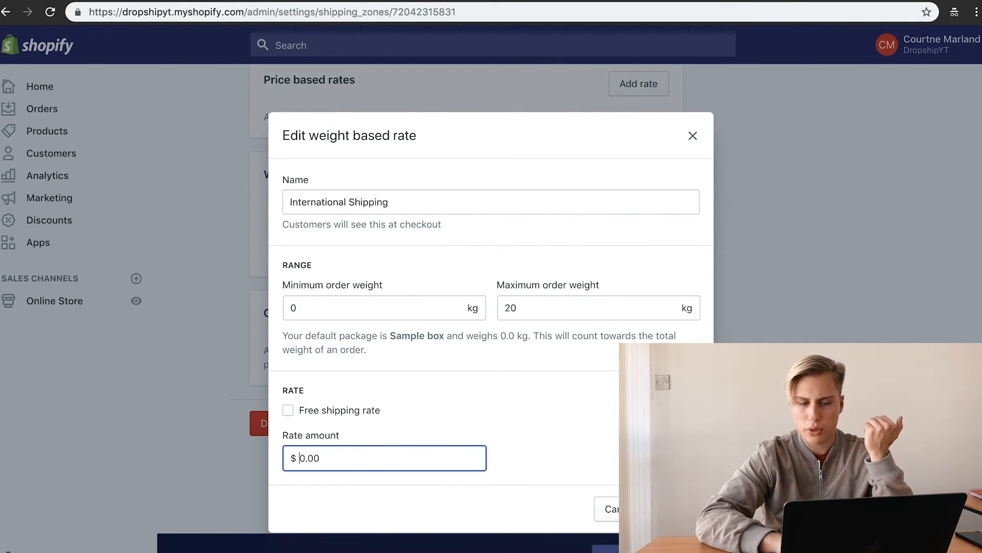
click(677, 509)
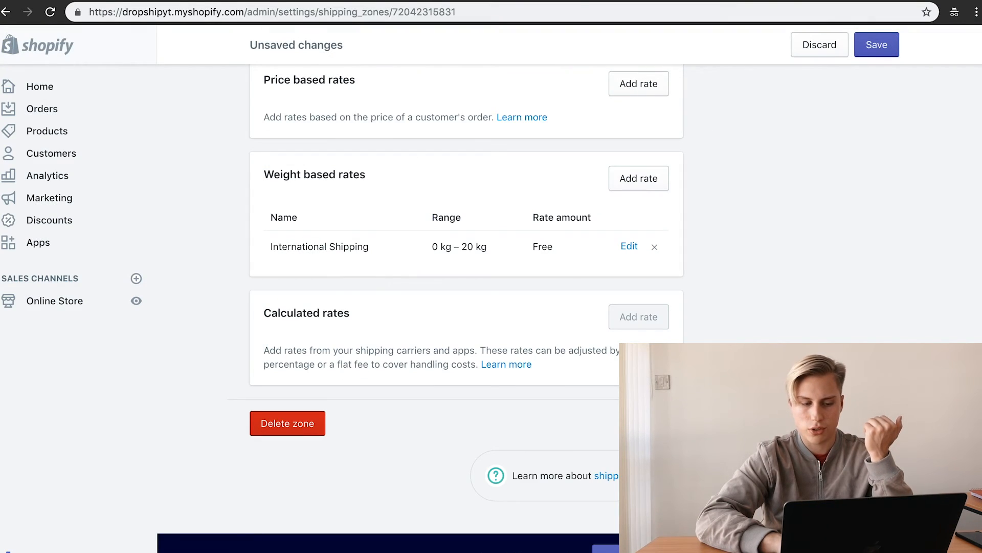
click(661, 423)
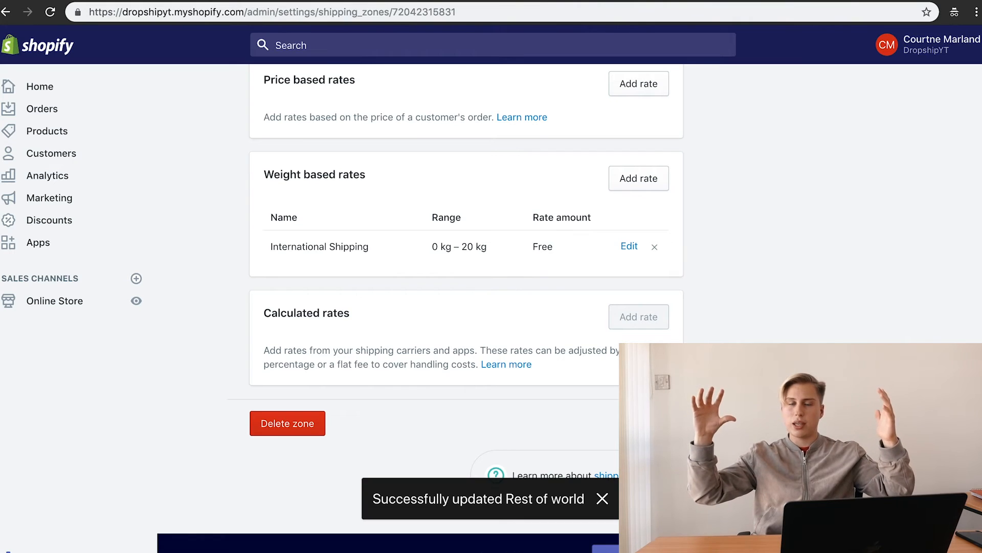
scroll(461, 256, up, 7)
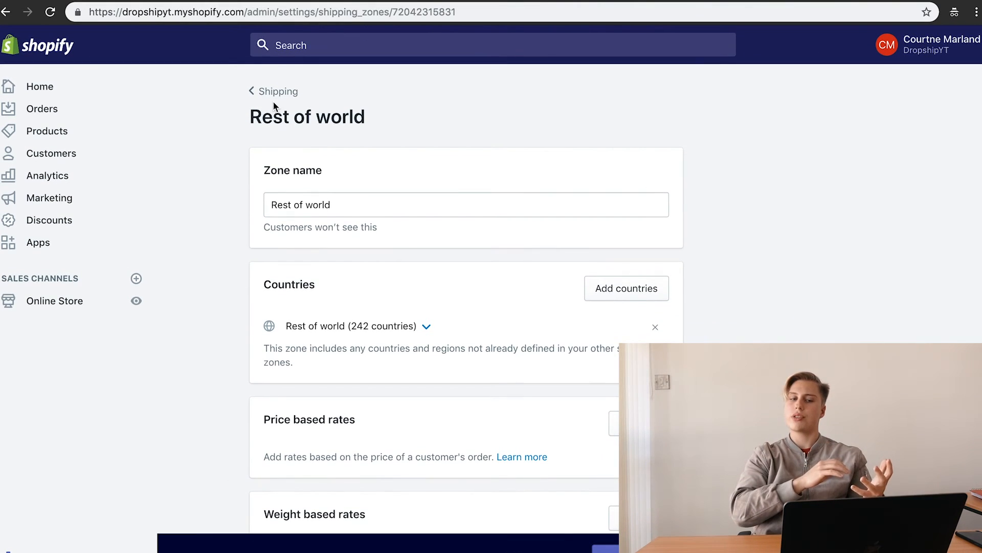
Step: Review the updated Shipping page and the Taxes page, then return to the Settings overview
click(278, 92)
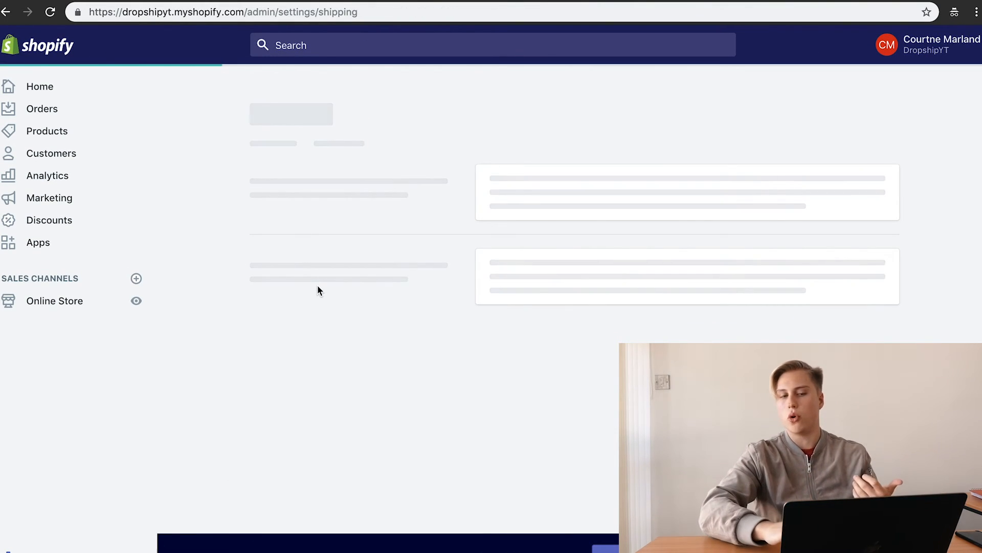
scroll(317, 287, down, 10)
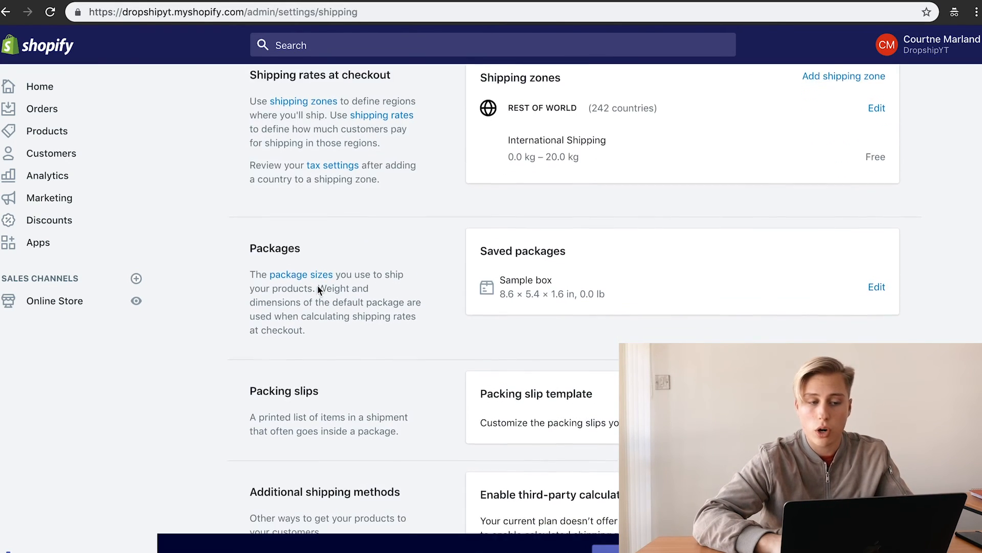
click(45, 551)
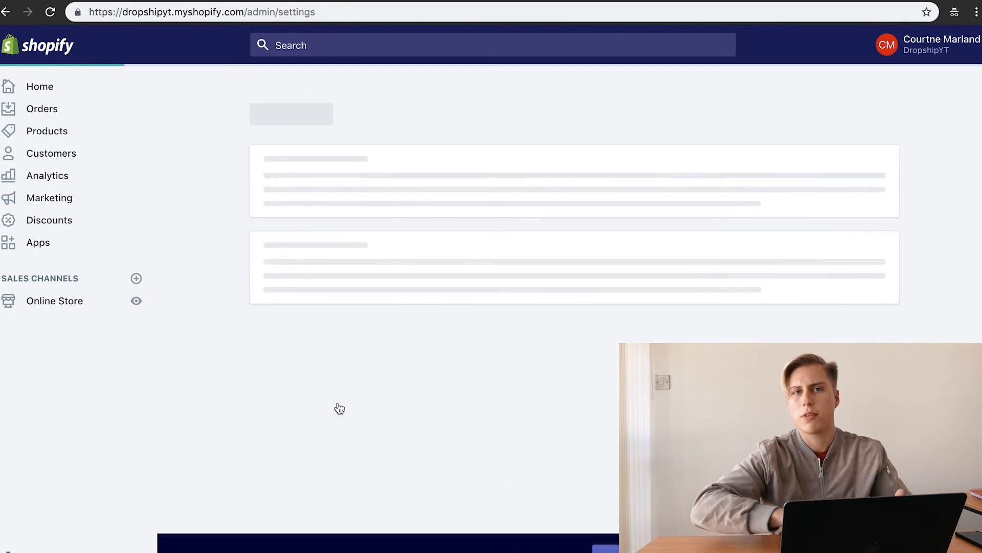
click(603, 198)
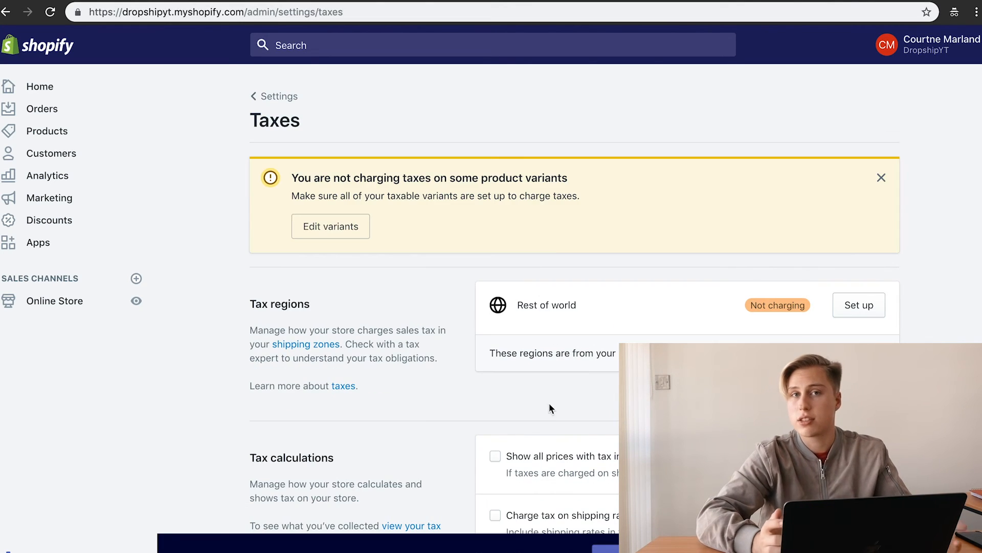
scroll(580, 453, down, 4)
scroll(550, 477, up, 4)
scroll(550, 478, down, 4)
key(alt+Left)
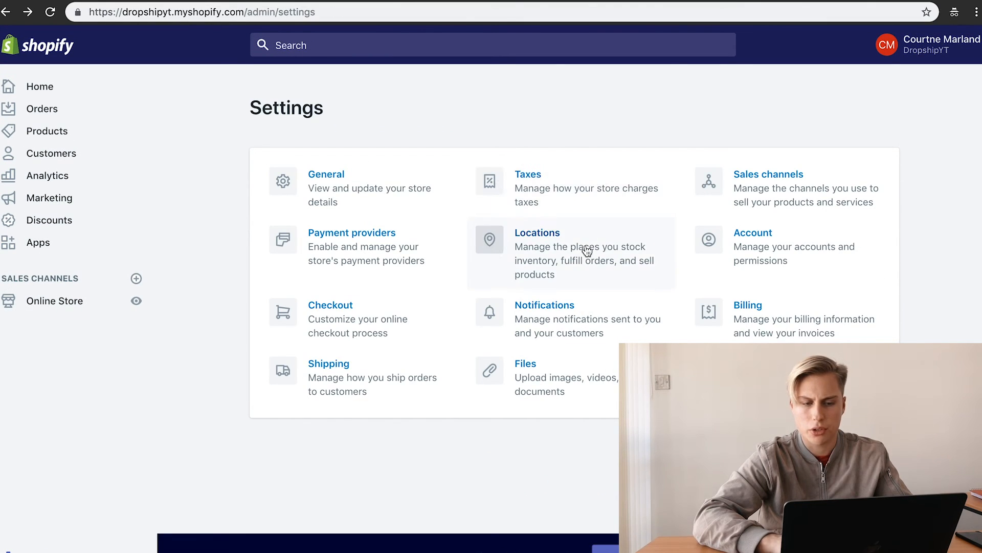
click(593, 314)
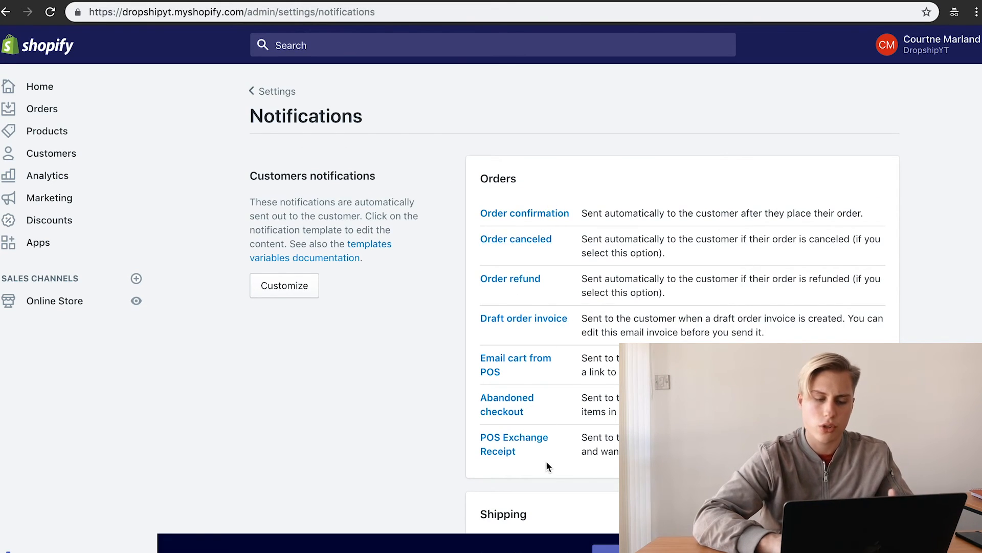
scroll(546, 460, down, 15)
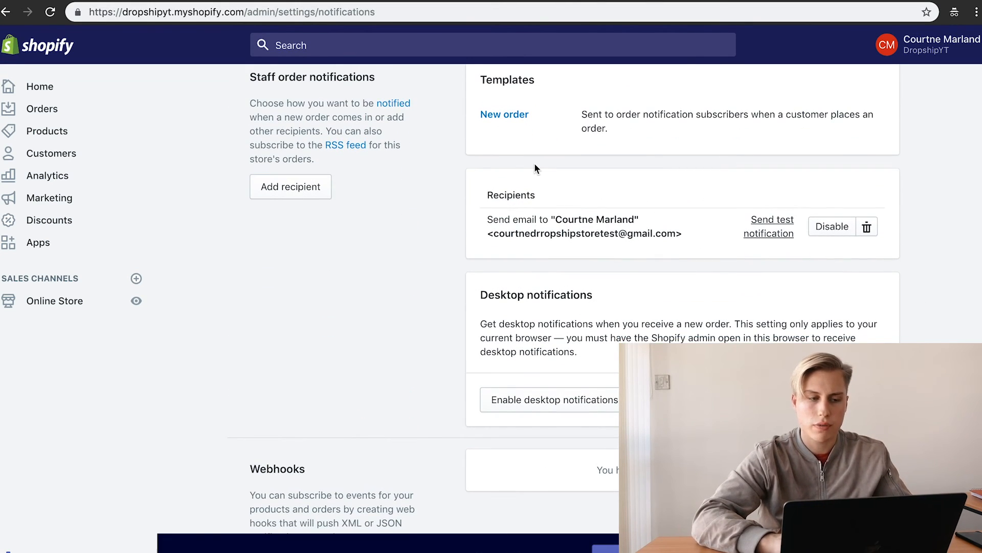
scroll(534, 169, down, 3)
scroll(535, 169, left, 10)
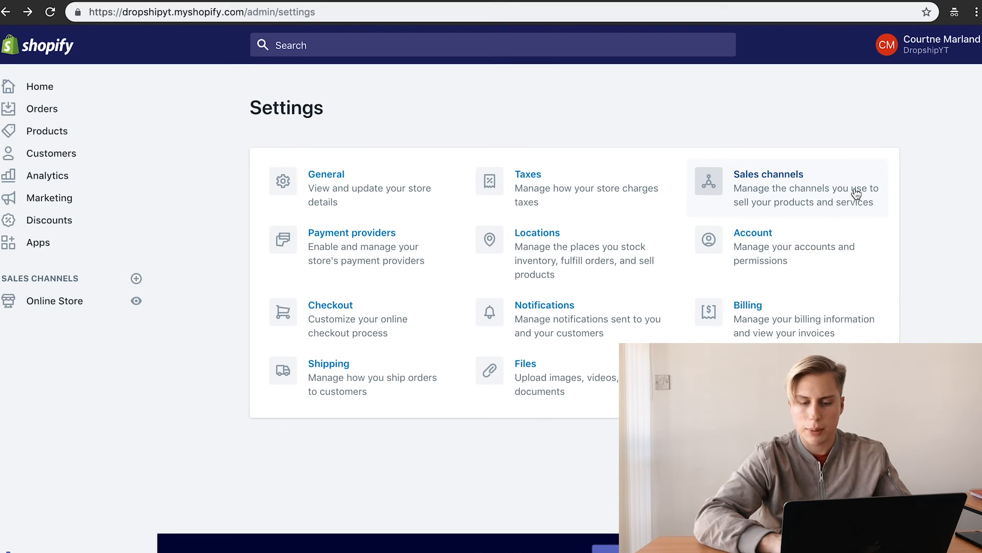
click(135, 279)
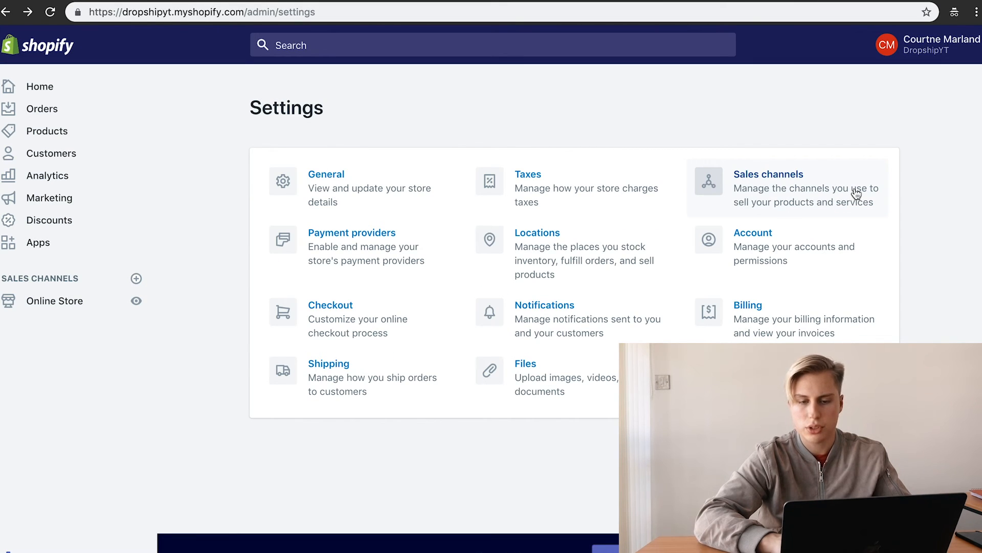
click(136, 279)
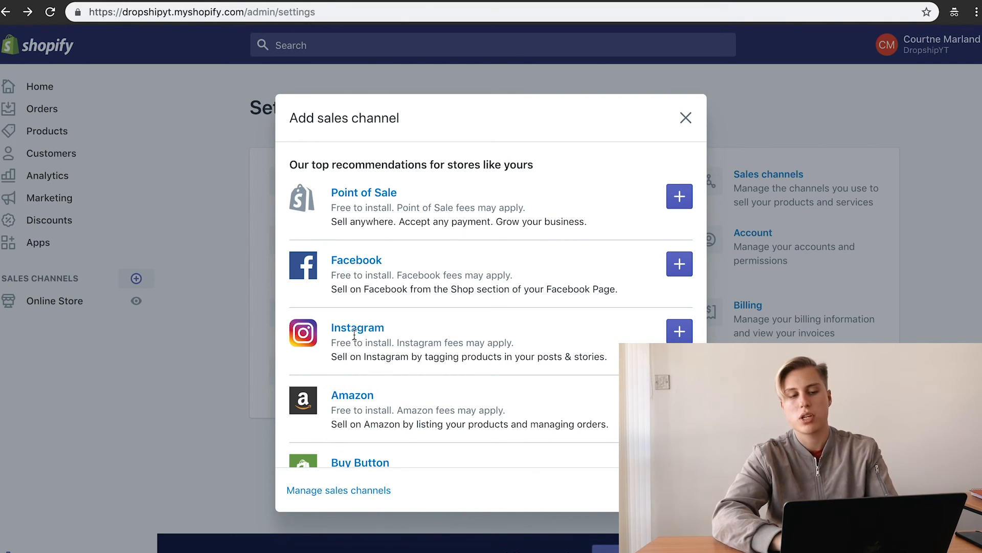
scroll(361, 347, down, 2)
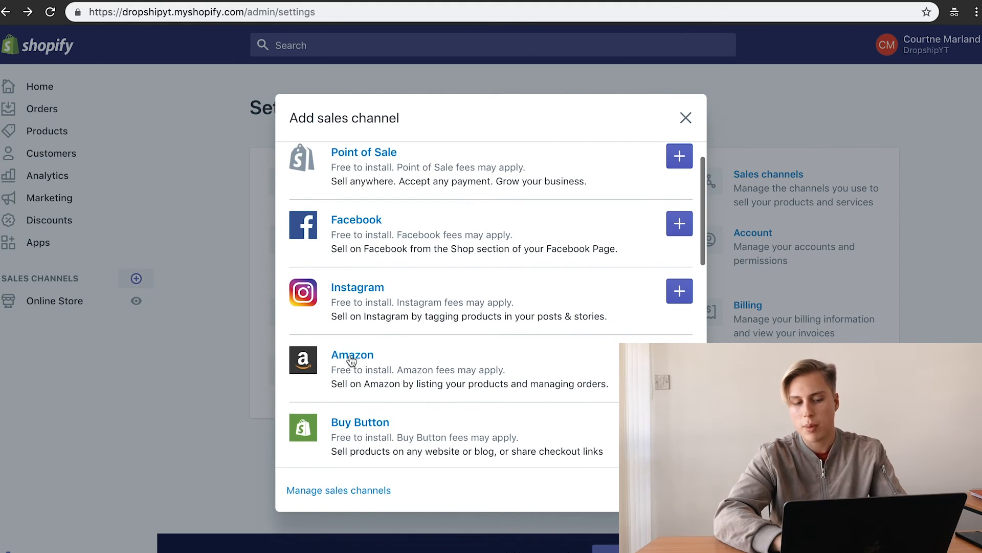
scroll(462, 369, down, 4)
scroll(462, 367, up, 5)
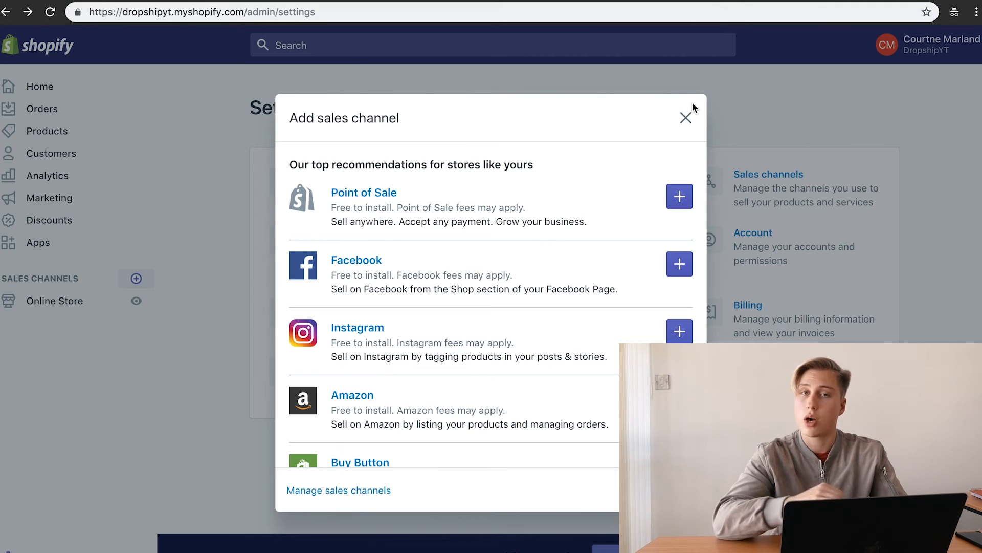
click(685, 119)
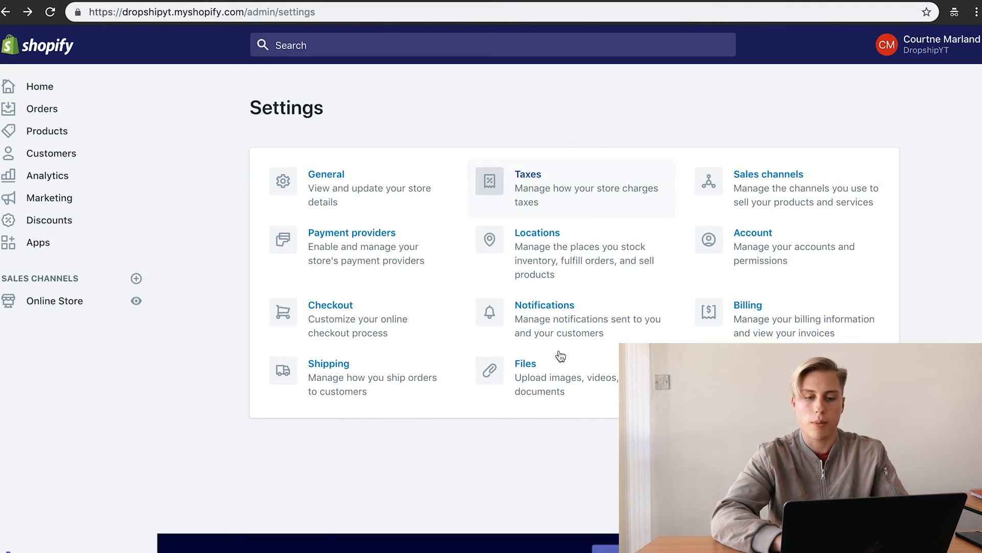
click(795, 229)
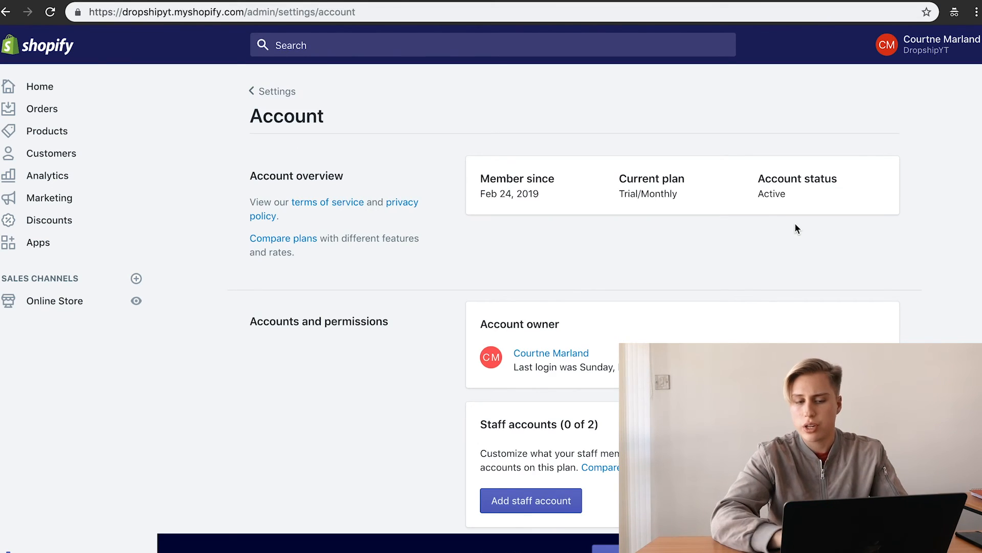
scroll(796, 228, down, 3)
scroll(796, 226, down, 4)
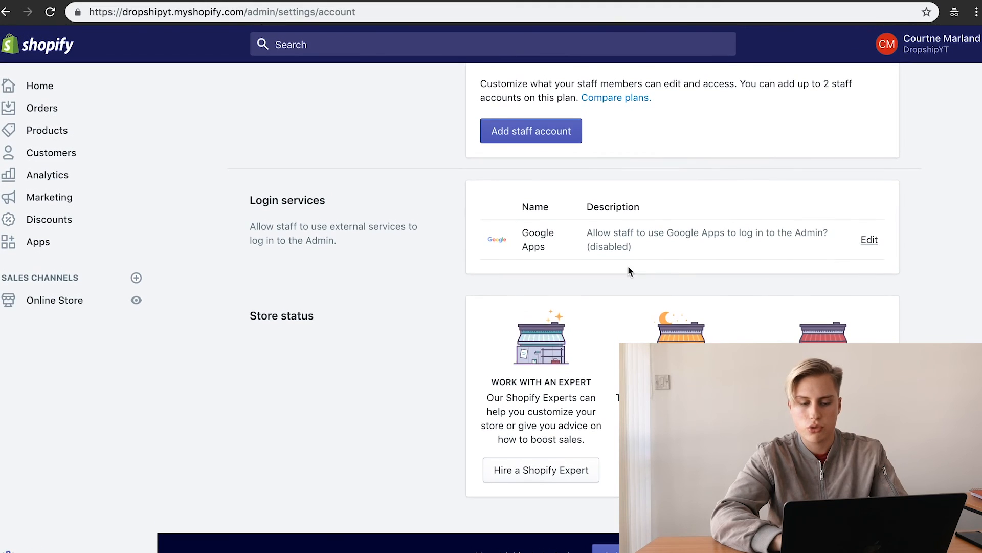
scroll(737, 335, up, 8)
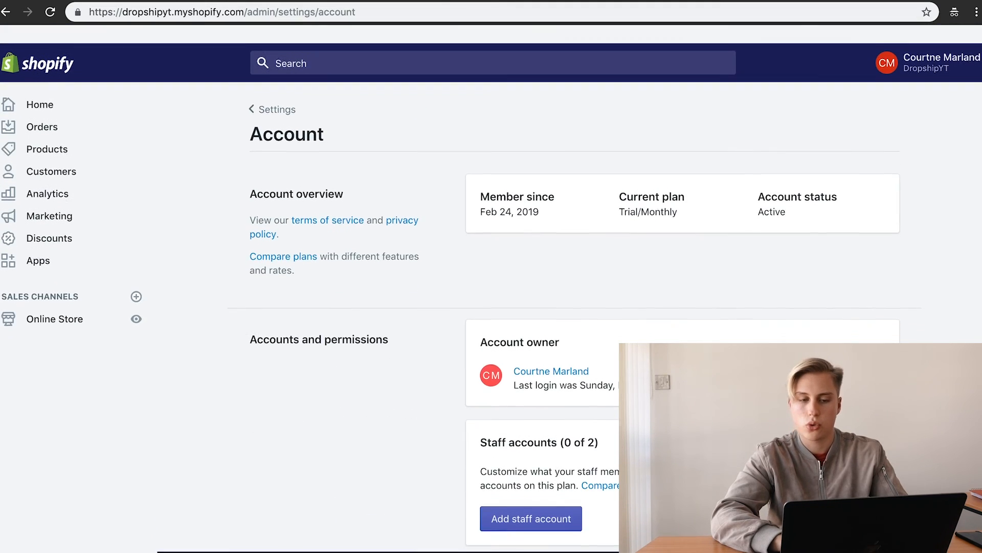
scroll(736, 335, left, 5)
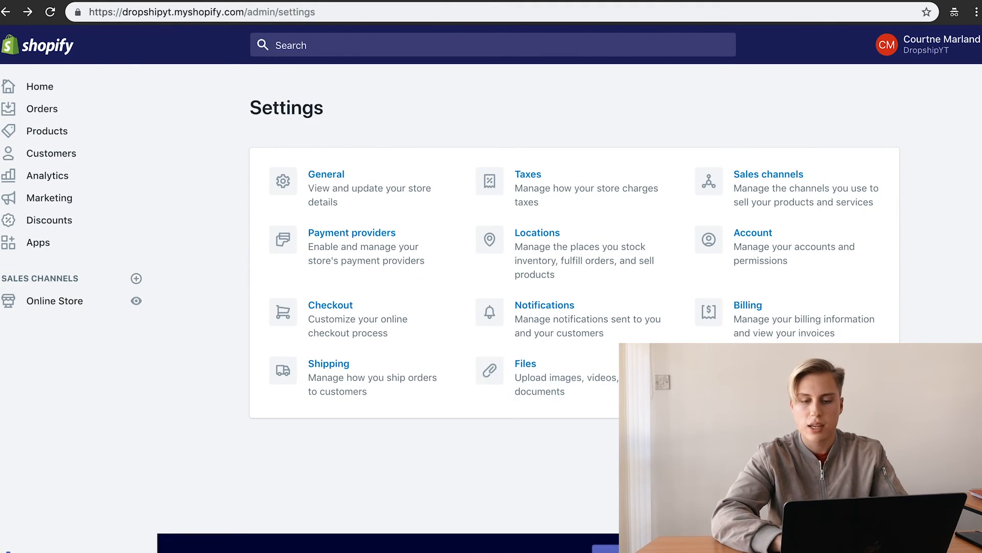
Step: In Legal settings, create the Refund, Privacy and Terms of service policies from templates
click(741, 370)
scroll(566, 373, down, 5)
scroll(562, 368, up, 5)
scroll(561, 371, down, 10)
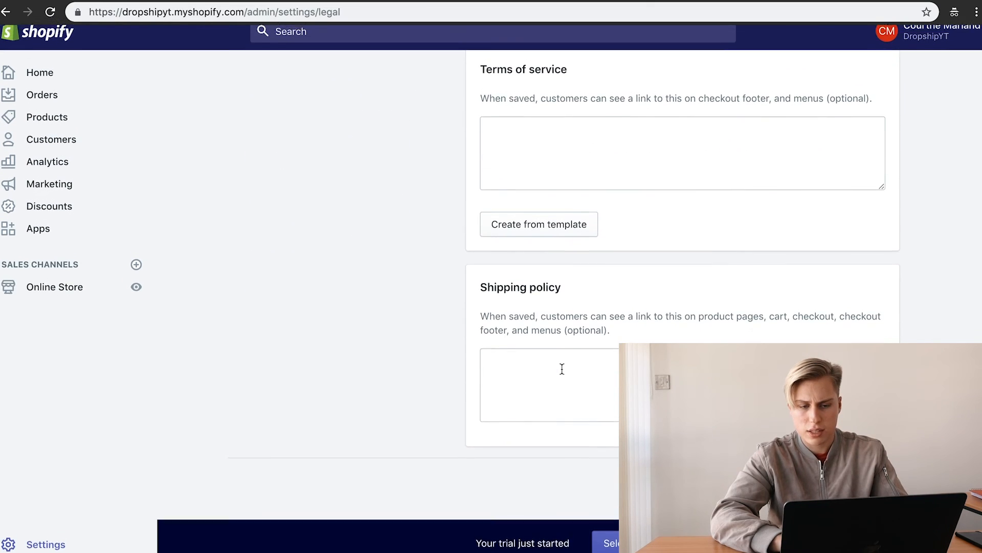
scroll(554, 317, up, 10)
click(554, 351)
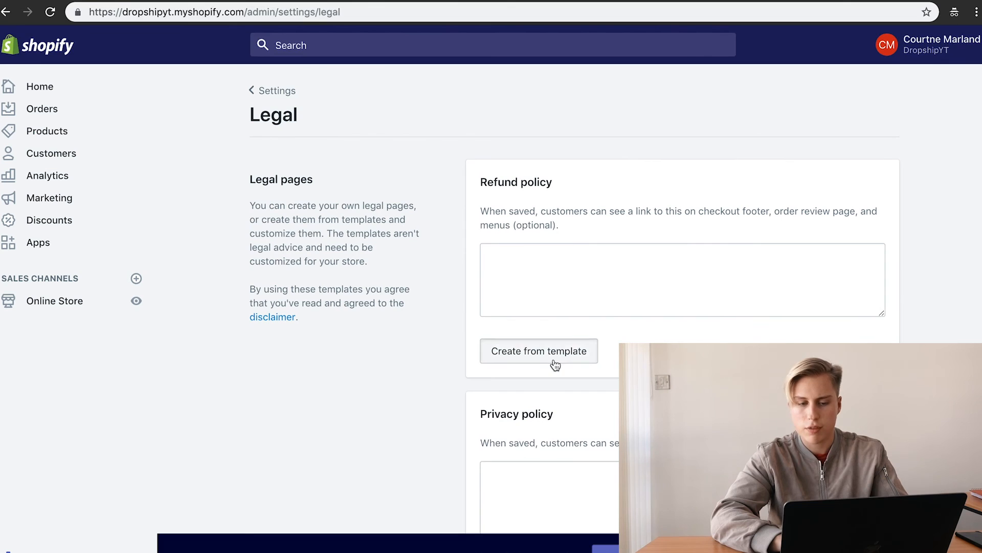
scroll(582, 409, down, 5)
click(563, 379)
scroll(665, 358, down, 10)
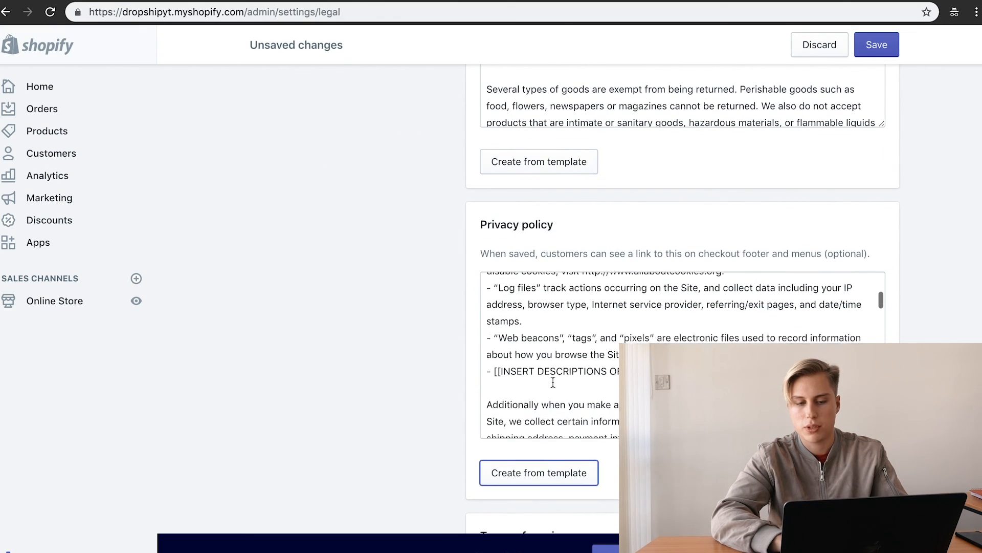
scroll(541, 369, down, 6)
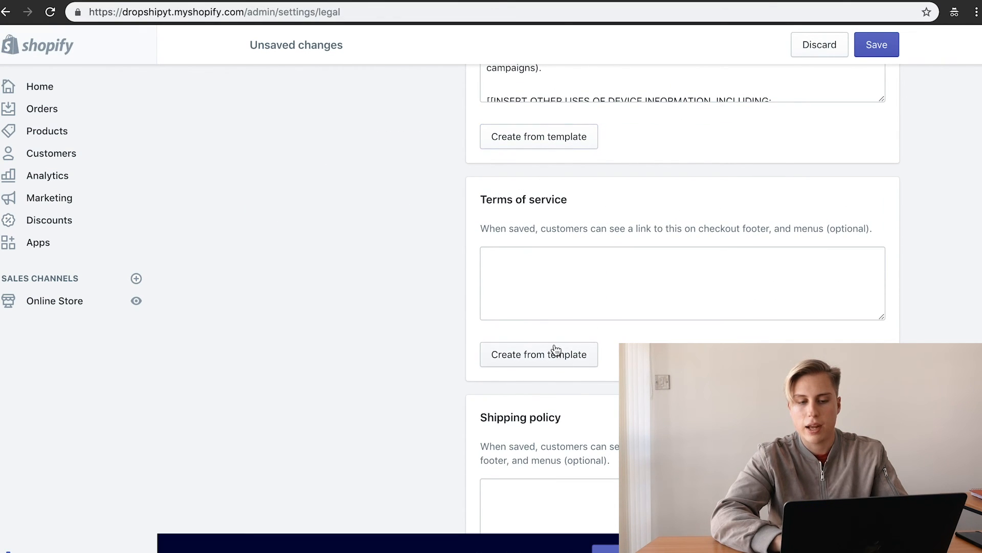
click(550, 353)
Step: Review the Terms of service template text, selecting the store name DropshipYT
scroll(559, 398, down, 4)
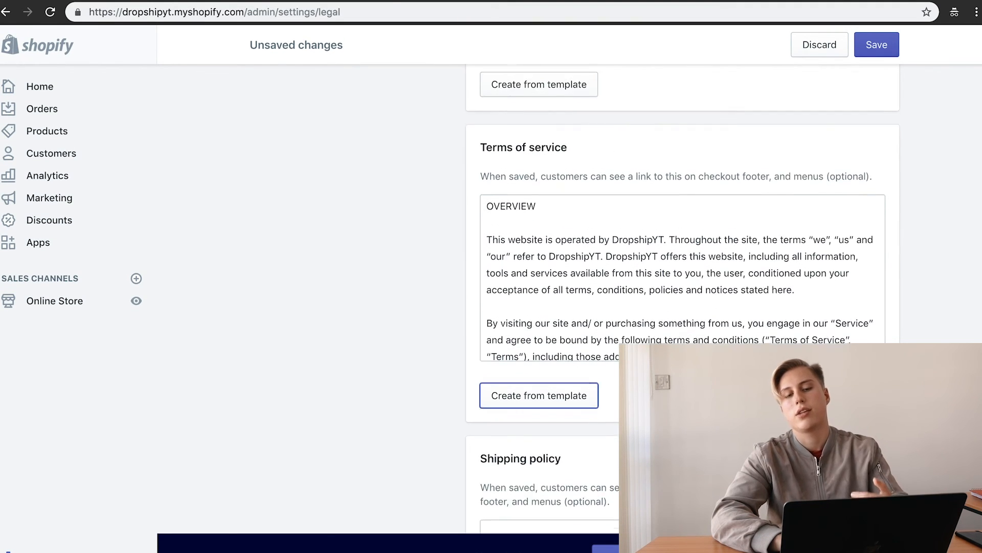
scroll(676, 303, up, 2)
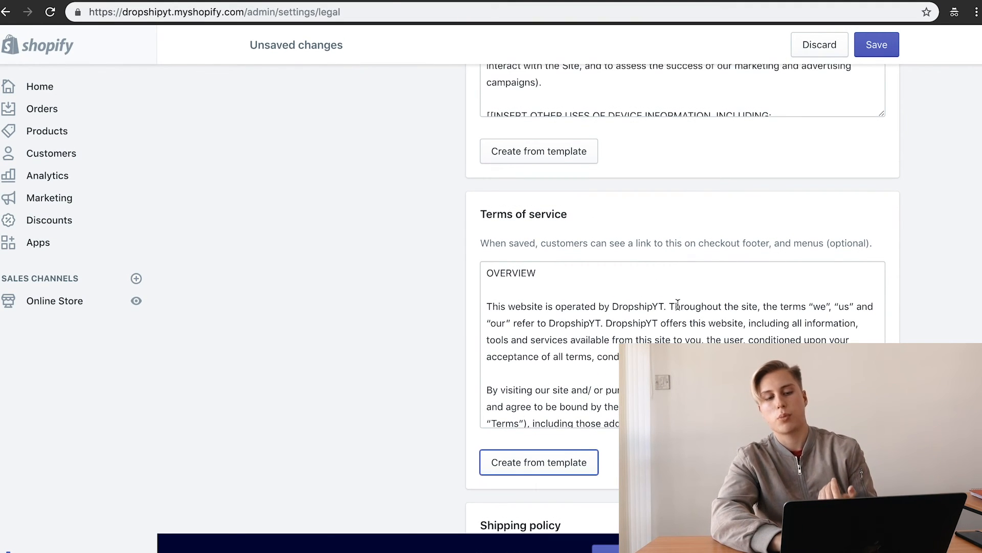
triple_click(630, 309)
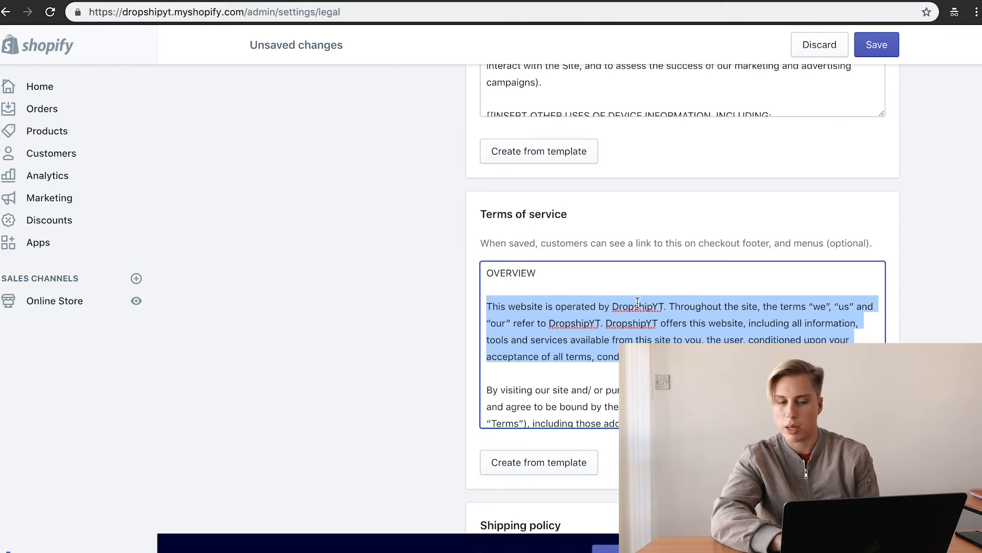
double_click(637, 303)
scroll(544, 358, up, 6)
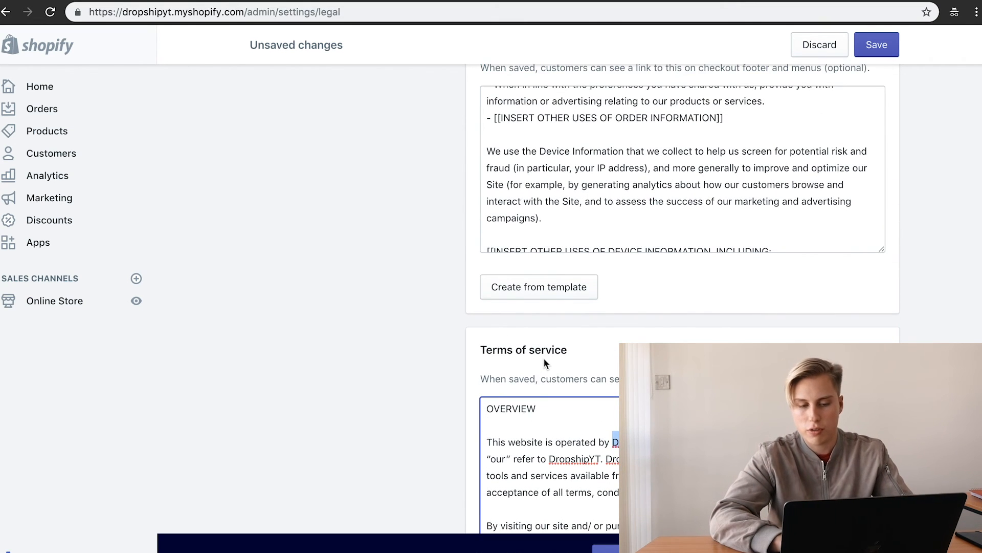
scroll(545, 360, up, 5)
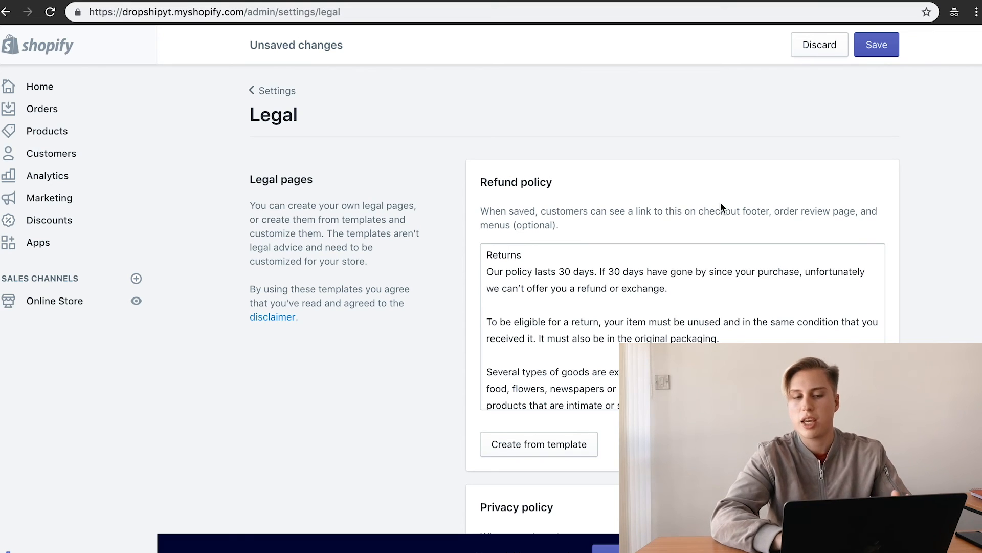
Step: Delete all Refund policy text, leaving the Refund and Shipping policies empty
click(668, 296)
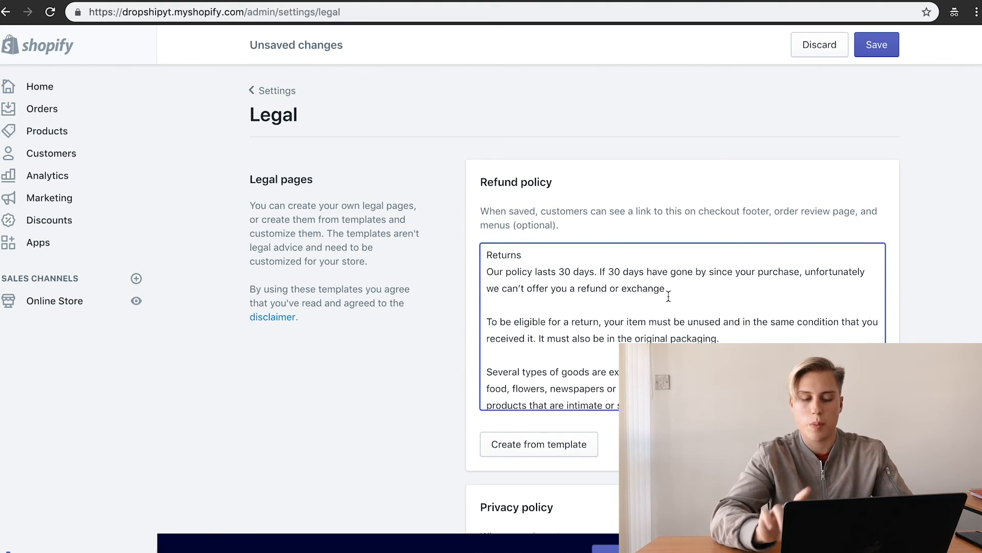
key(ctrl+a)
key(BackSpace)
scroll(668, 292, down, 10)
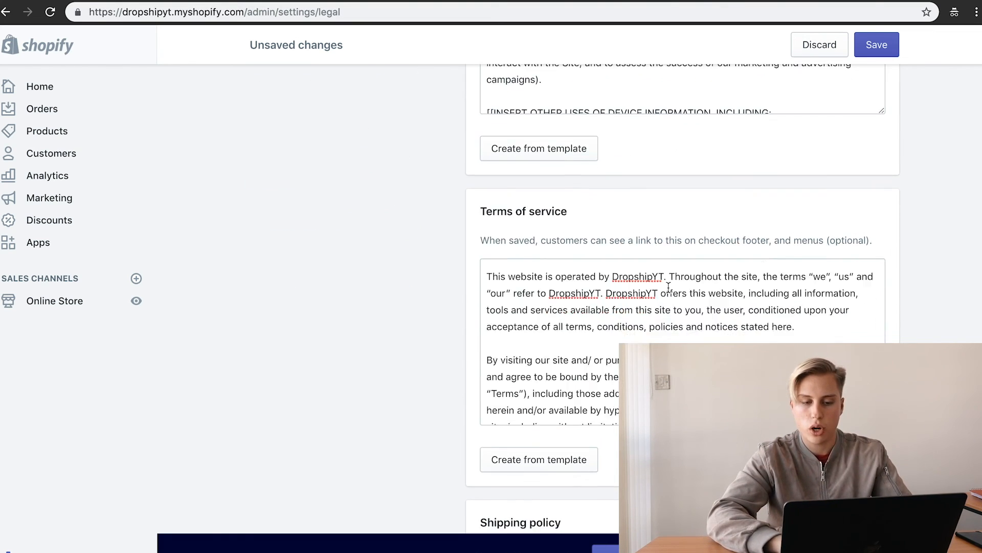
scroll(669, 287, down, 10)
click(599, 367)
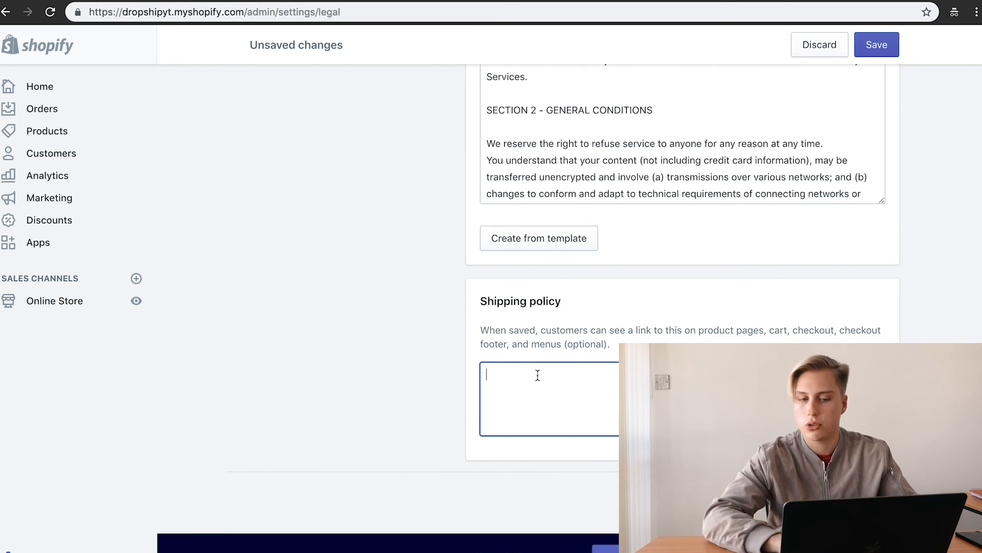
scroll(668, 298, up, 3)
scroll(596, 466, up, 10)
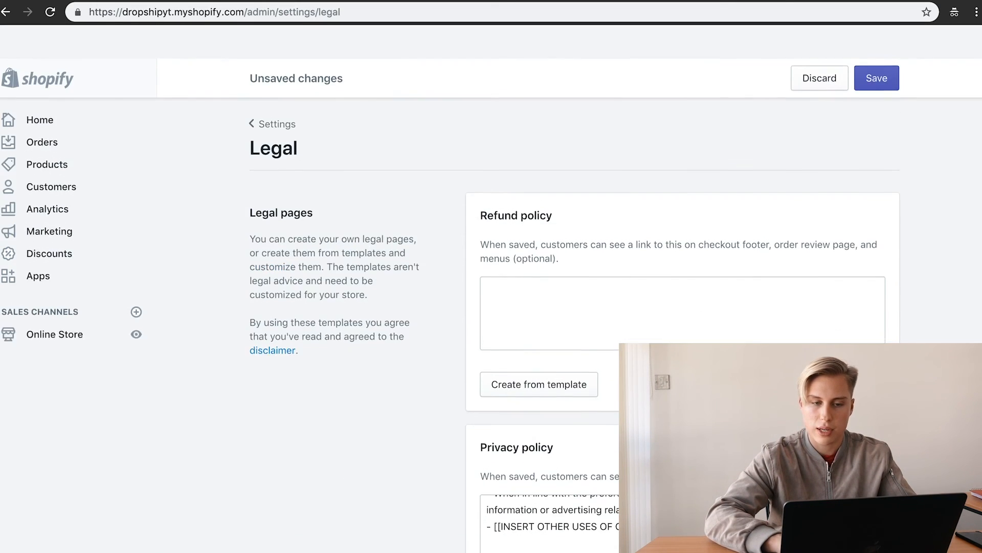
click(609, 273)
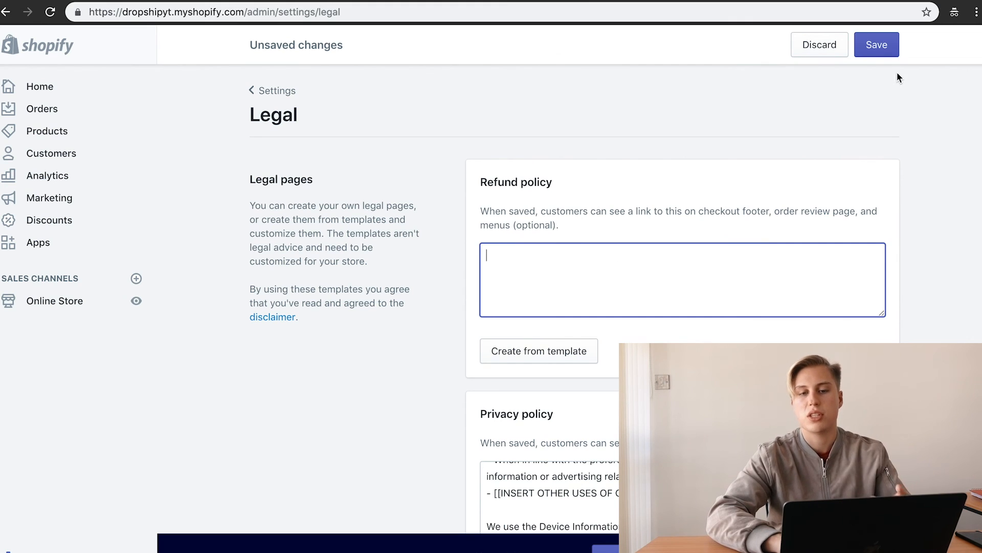
Step: Save the legal policy pages, then go through Online Store Themes back to Settings
click(859, 51)
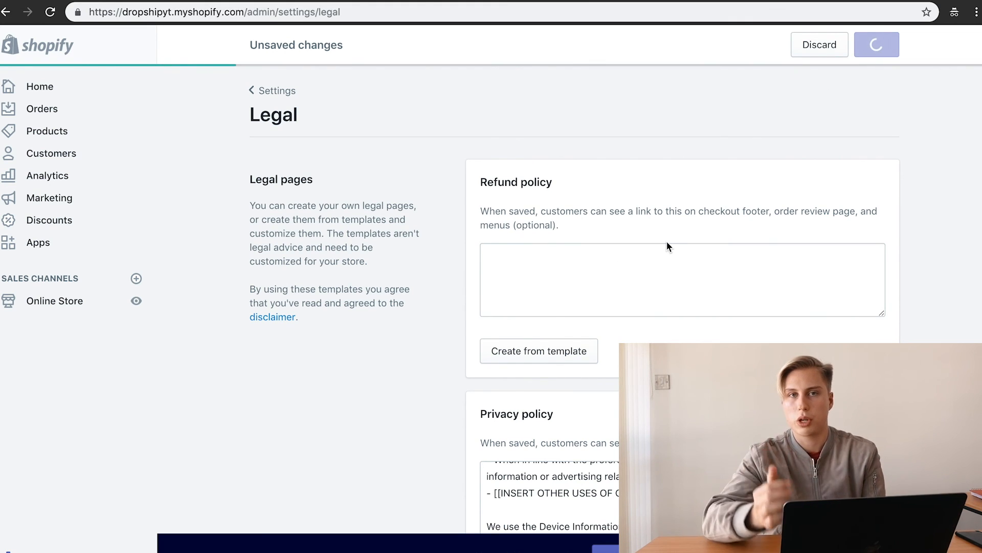
click(596, 272)
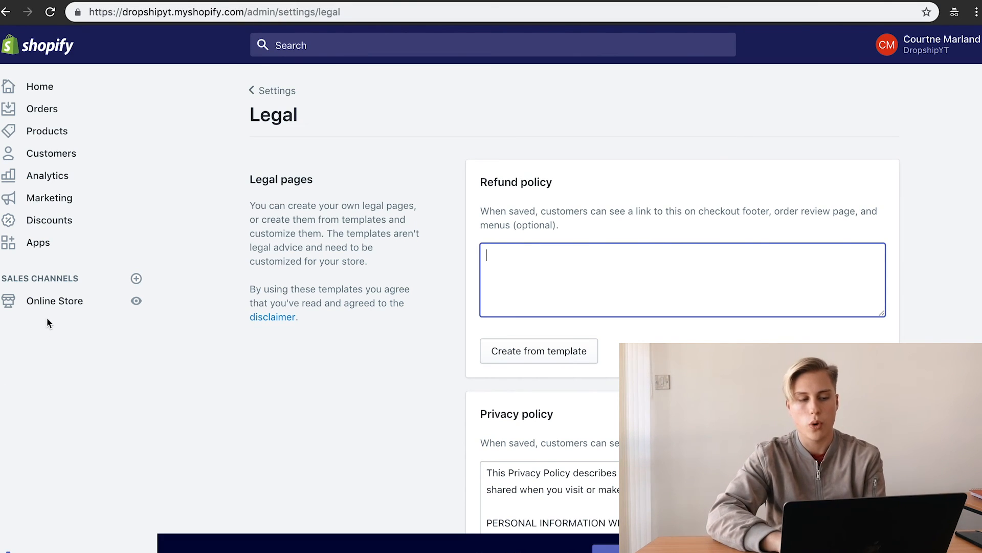
click(53, 300)
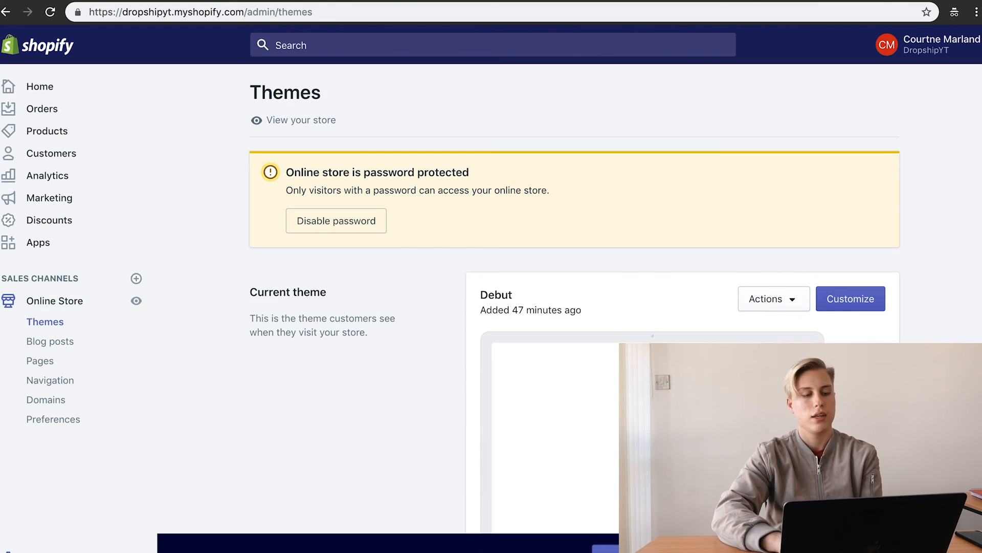
click(30, 551)
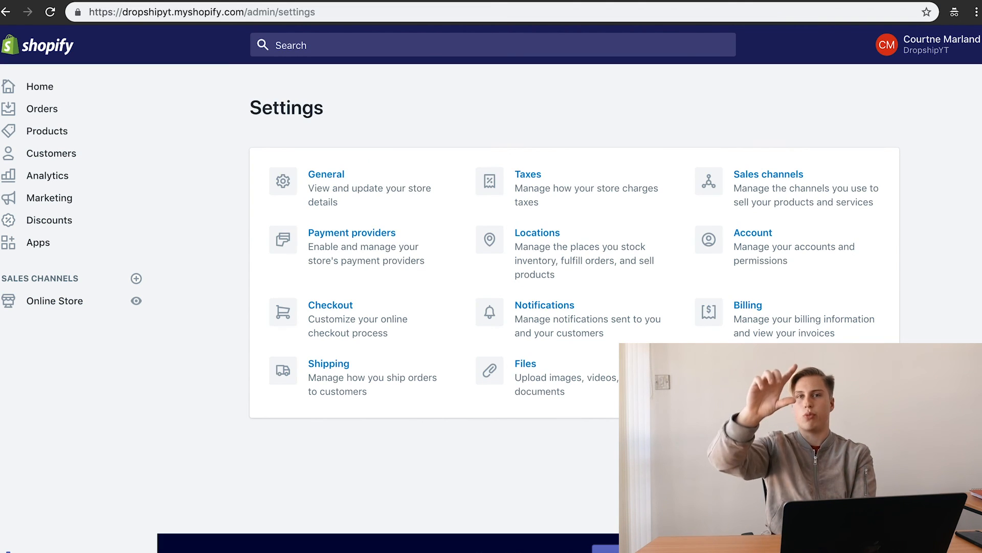